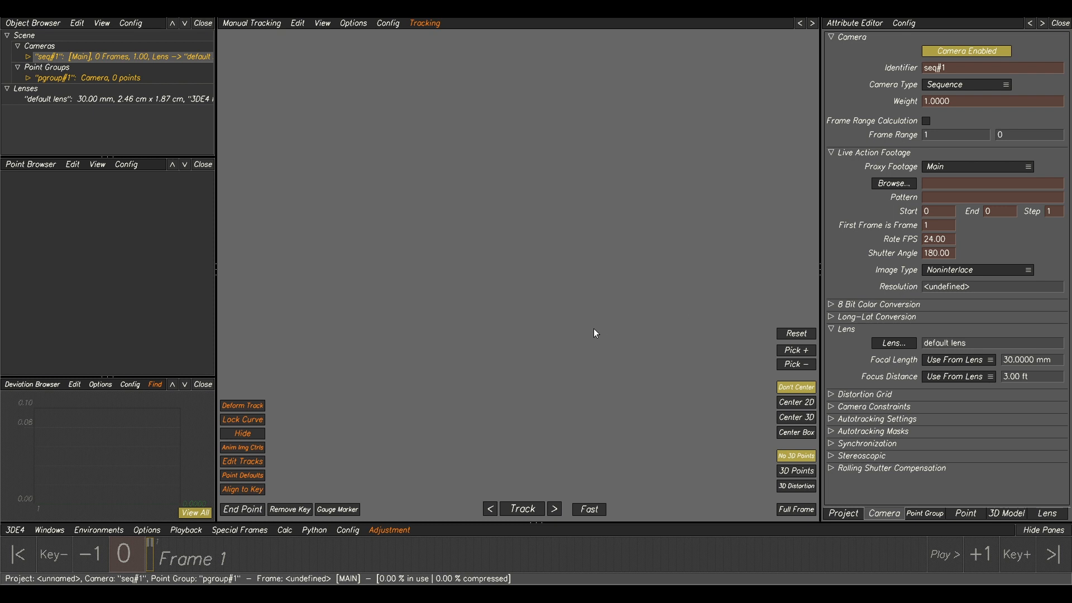
- Preview the tracking-only window environment and switch back to the Basic environment
left_click(82, 534)
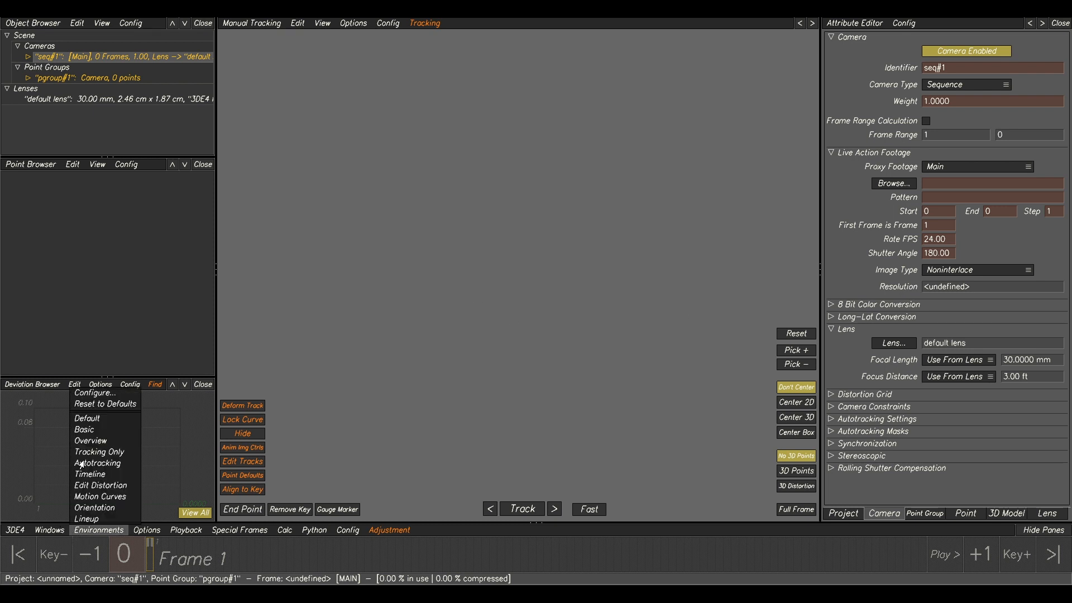
left_click(86, 427)
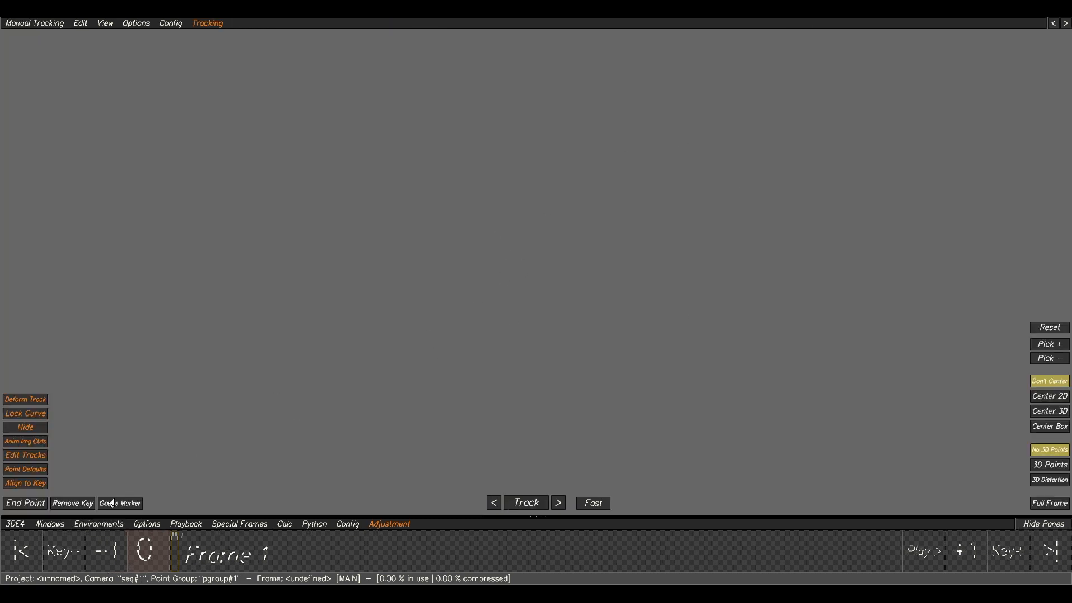
left_click(95, 528)
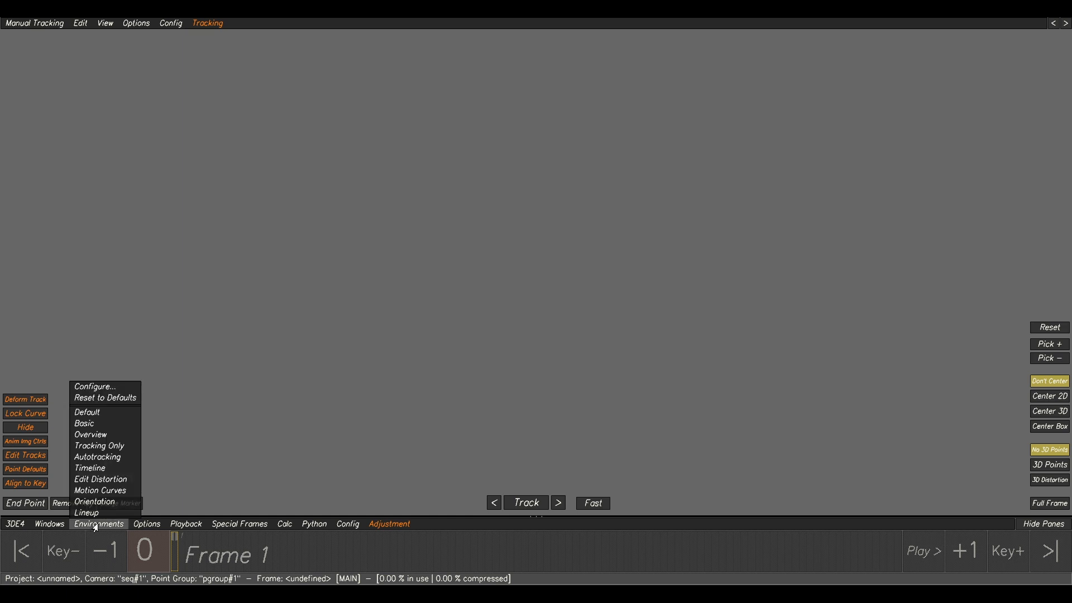
left_click(89, 426)
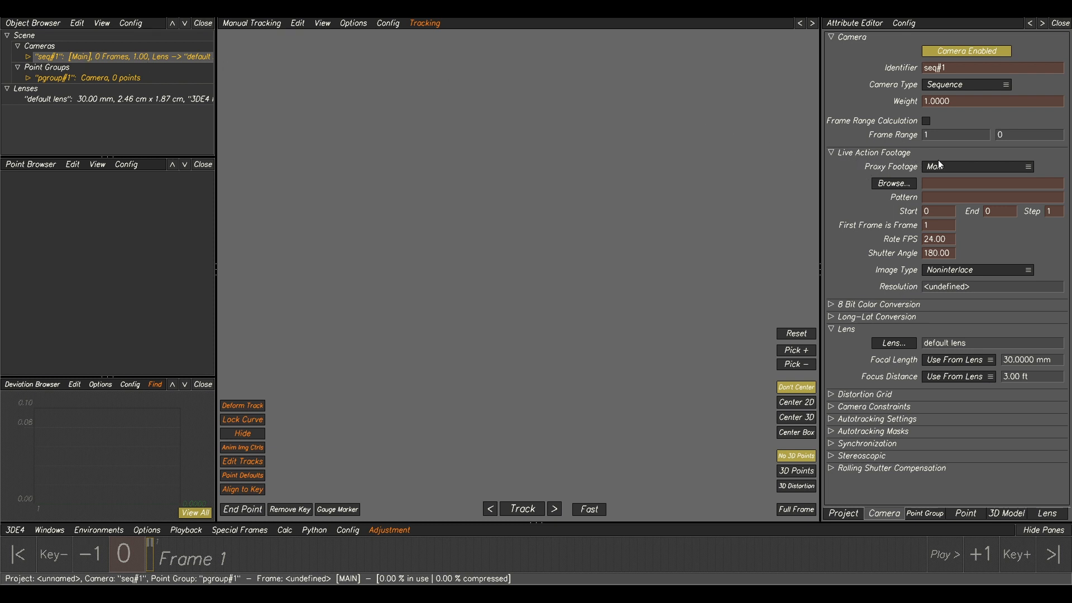
- Look through the Point Group, Point and 3D Model attributes and return to the Camera attributes
left_click(927, 514)
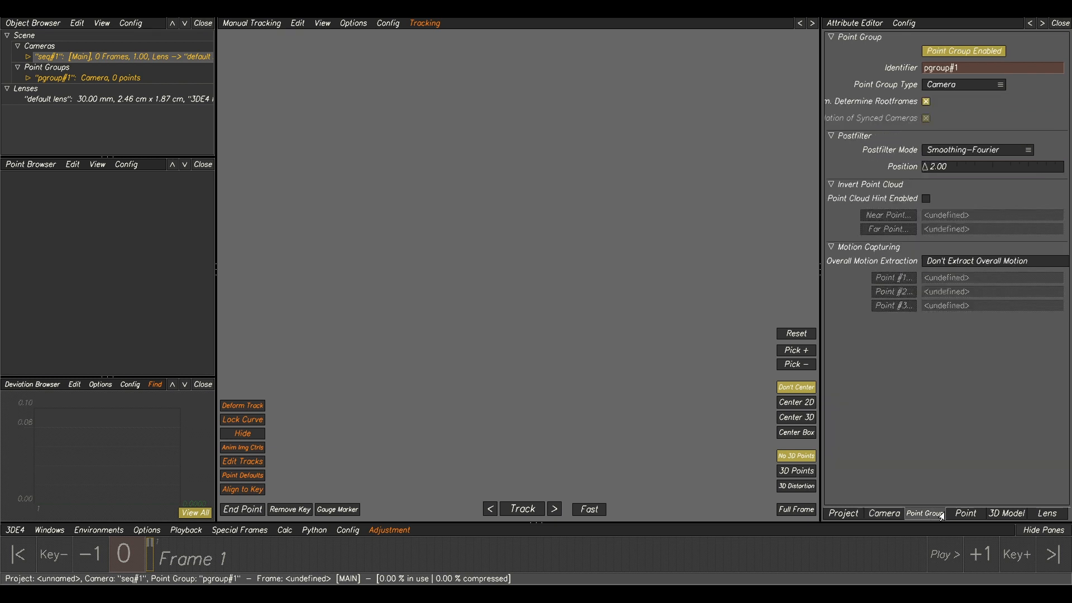
left_click(982, 516)
left_click(993, 514)
left_click(890, 516)
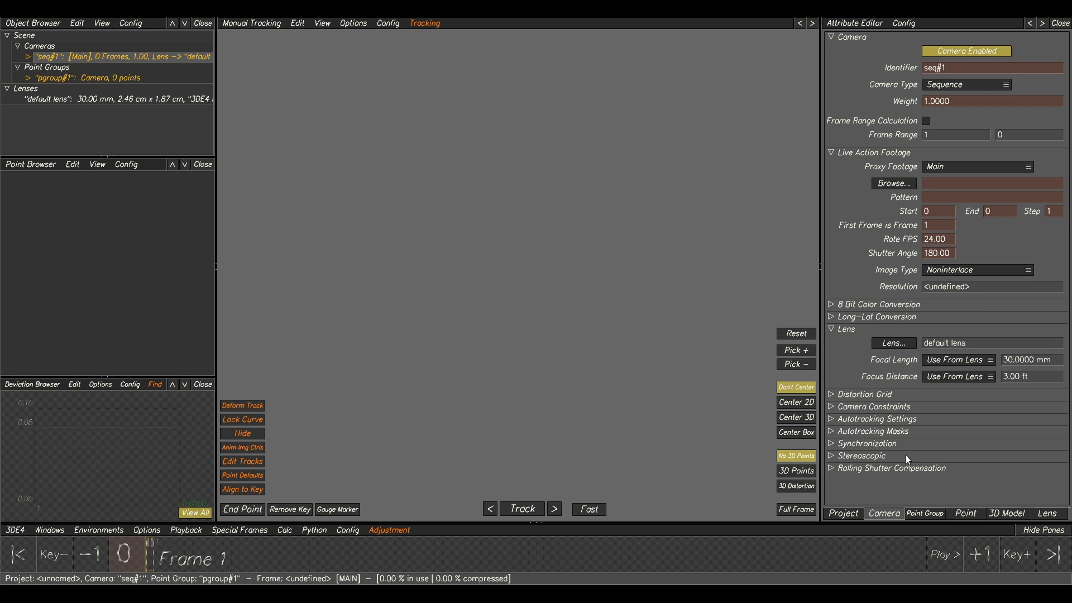
- Load the image sequence starting with LightHouse_BG01_V001_UHD.1001.exr from MM005\LightHouse\Plate\UHD as the camera's main footage
left_click(888, 185)
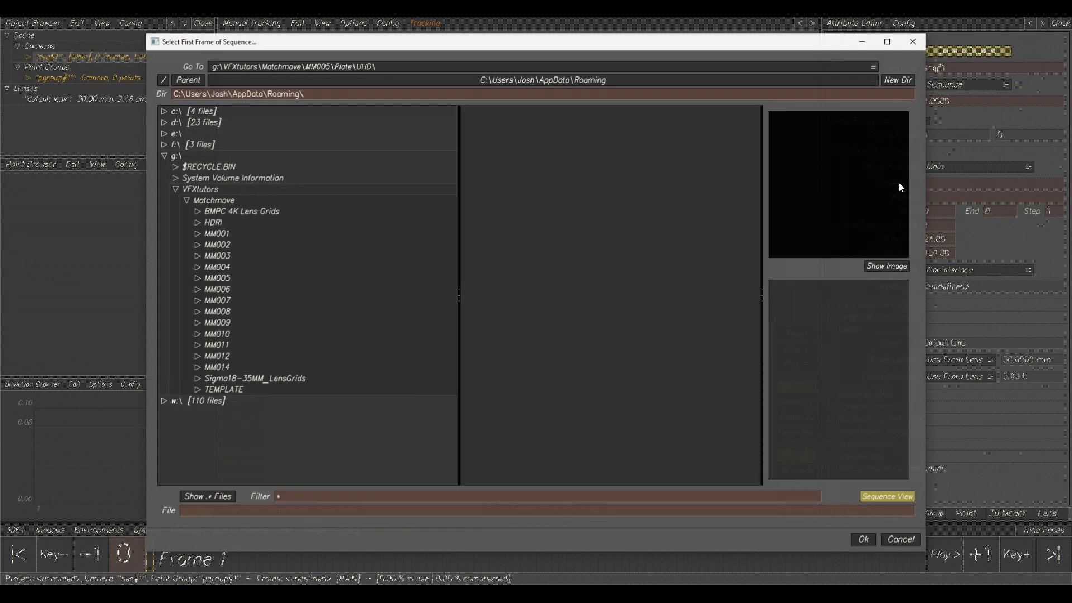
left_click(216, 279)
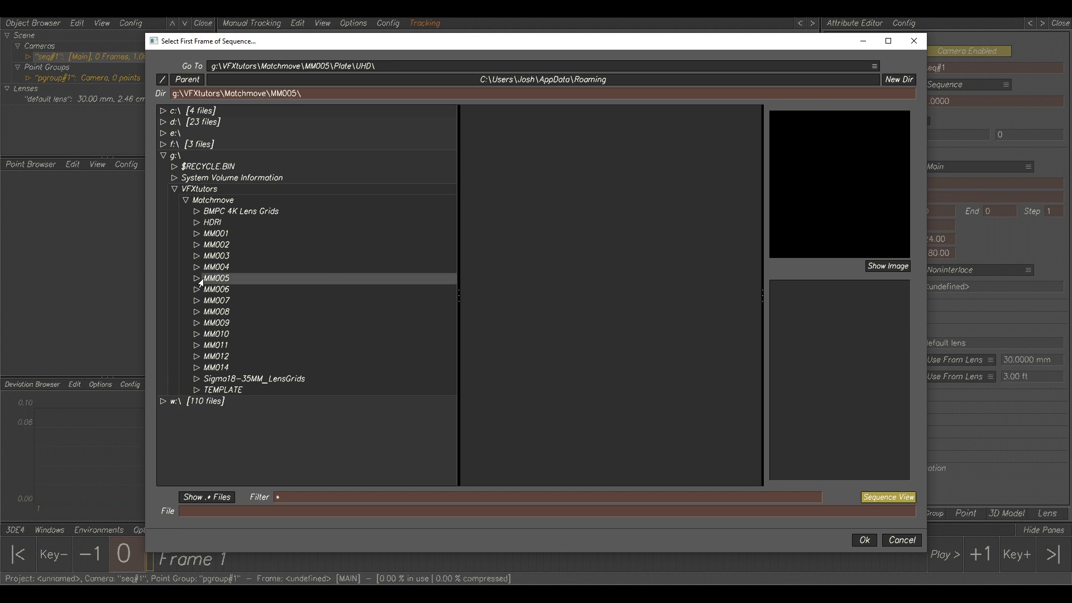
left_click(196, 279)
left_click(222, 291)
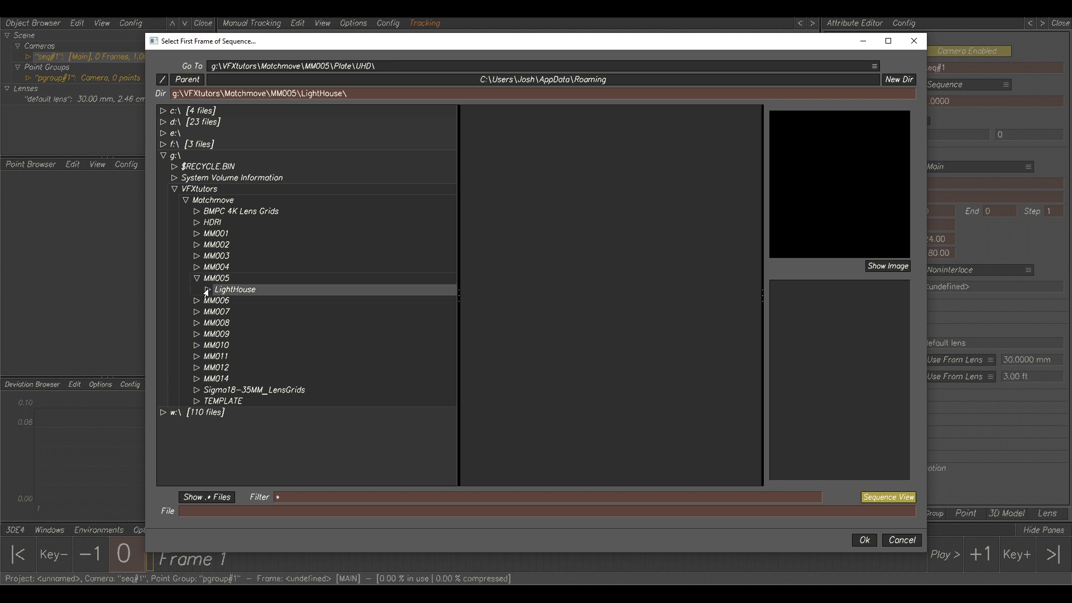
left_click(207, 290)
left_click(235, 313)
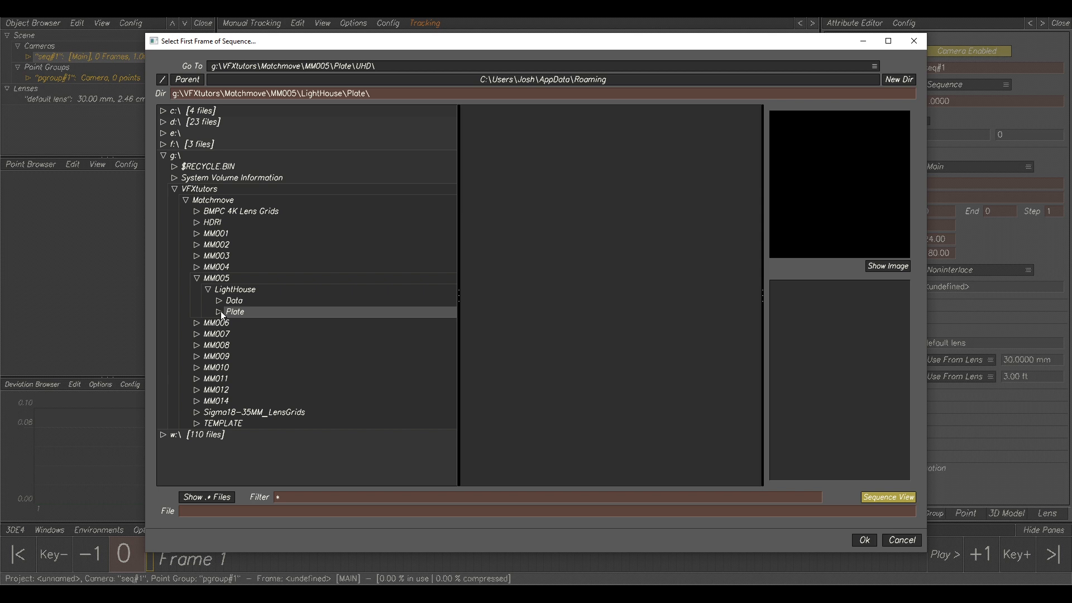
left_click(219, 311)
left_click(246, 323)
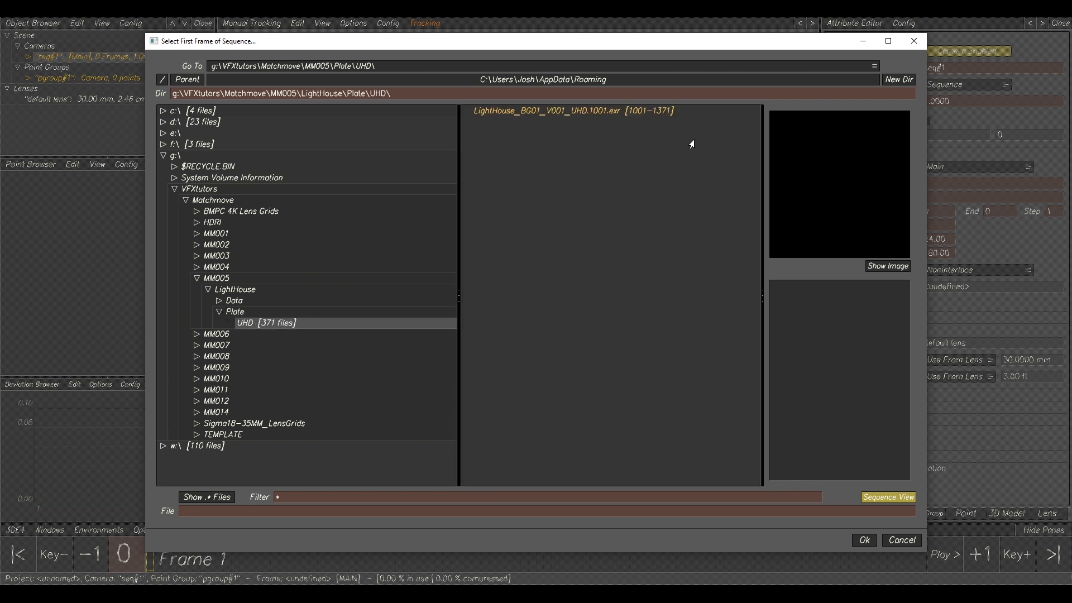
left_click(602, 114)
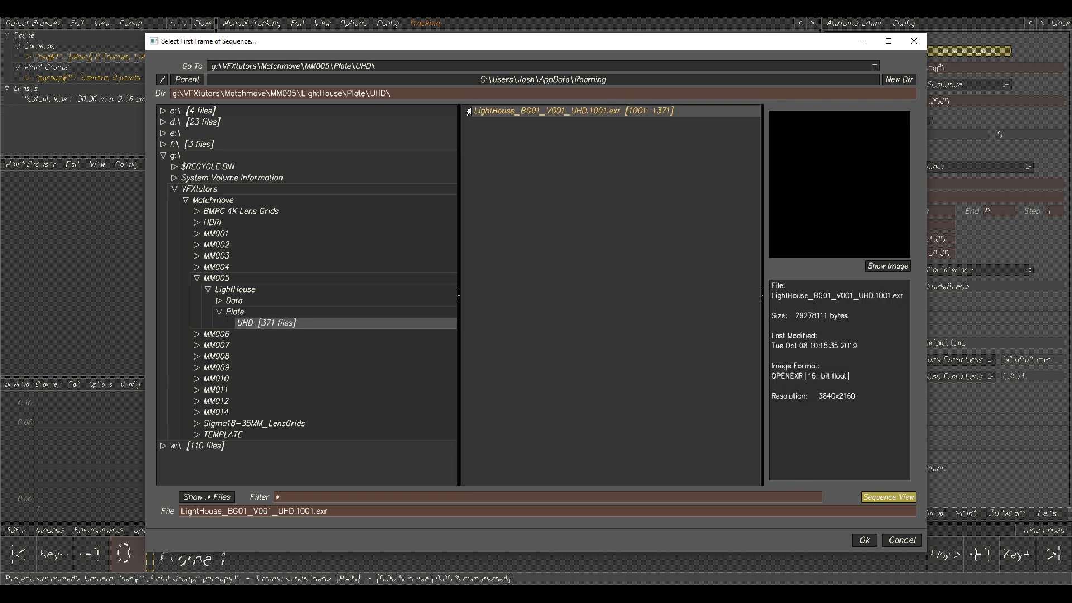
left_click(866, 541)
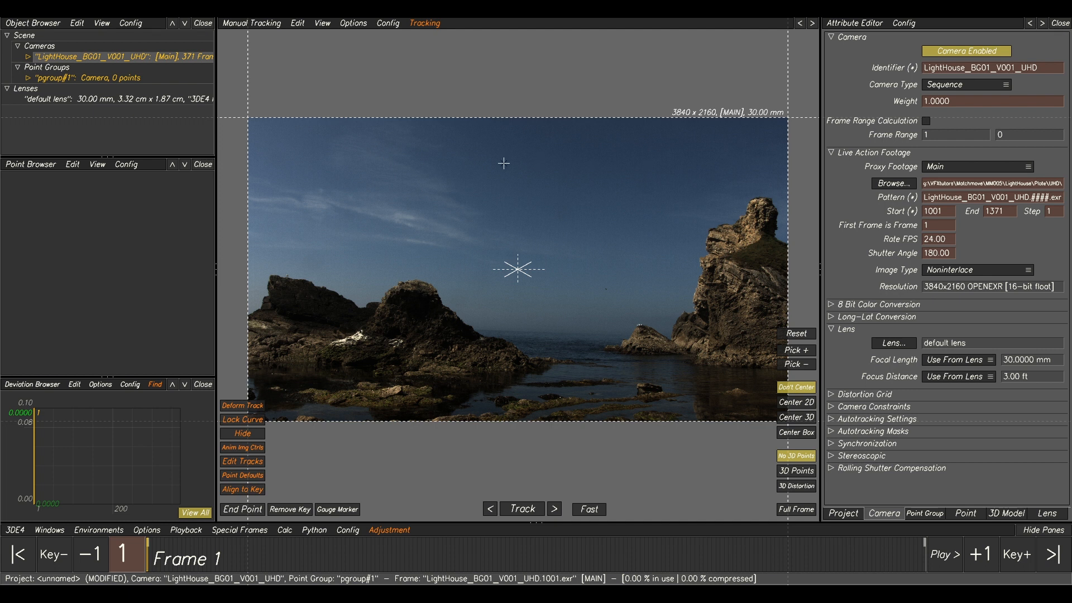
- Set the gamma of the footage's 8 bit color conversion to 2.2
left_click(831, 305)
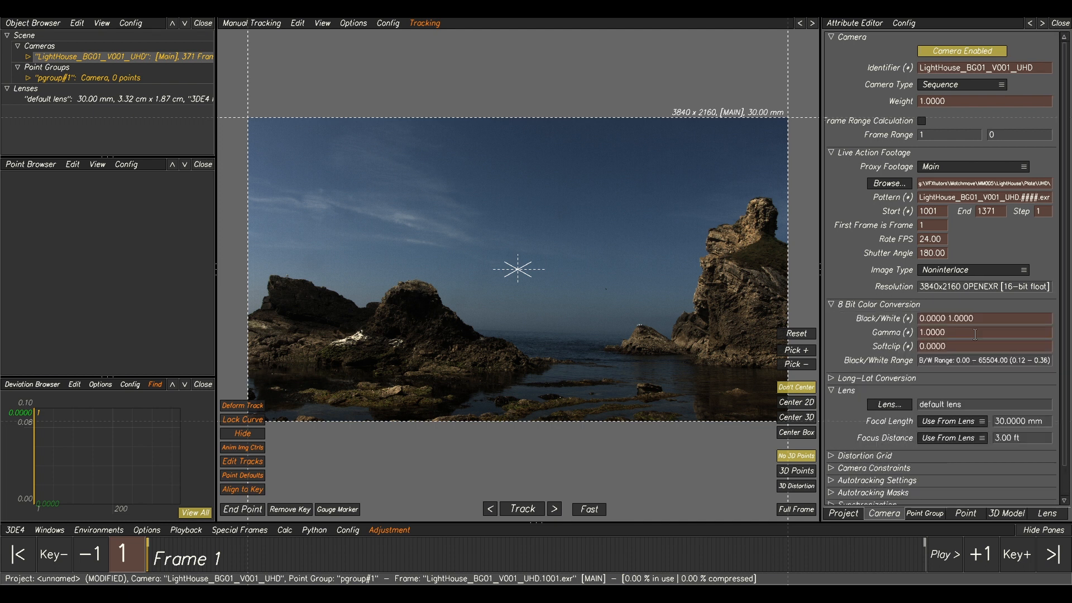
left_click_drag(950, 333, 904, 333)
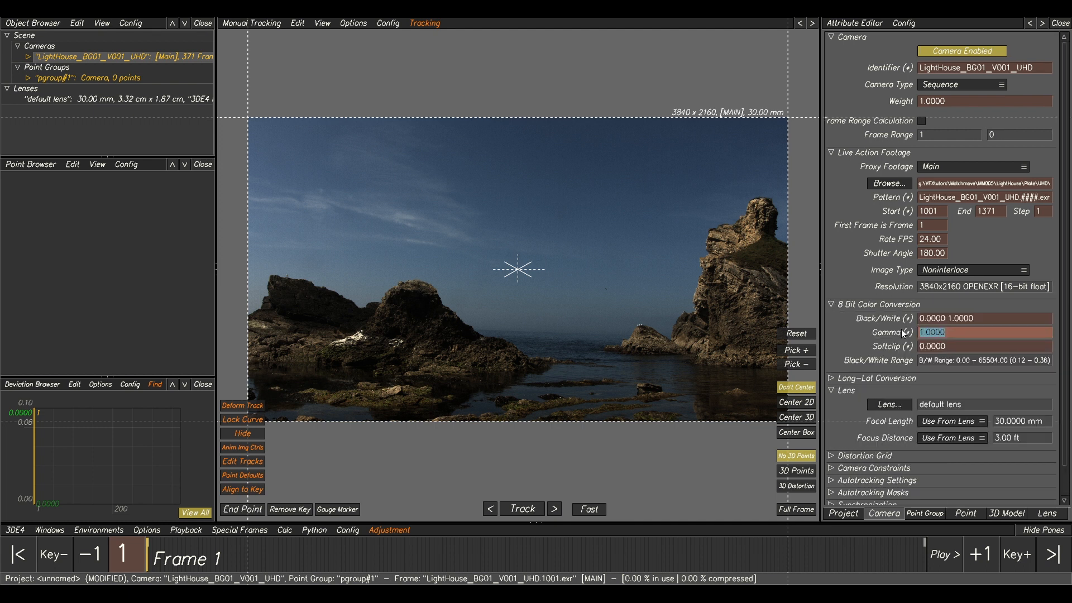
type("2.2")
key("Return")
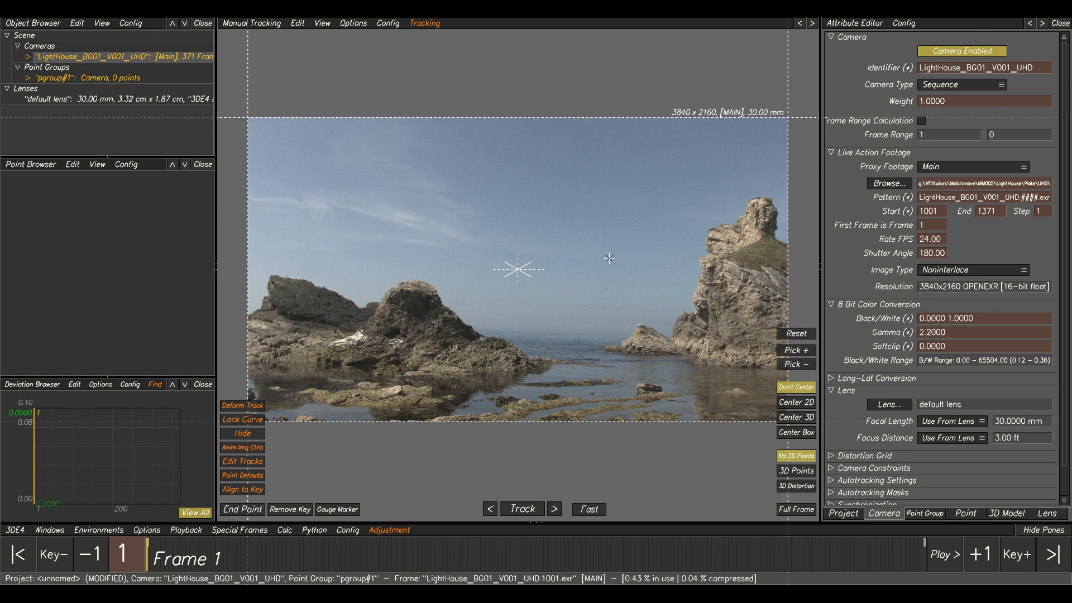
- Scrub the footage to frame 67 and play it briefly, stopping at frame 76
middle_click_drag(658, 312, 657, 295)
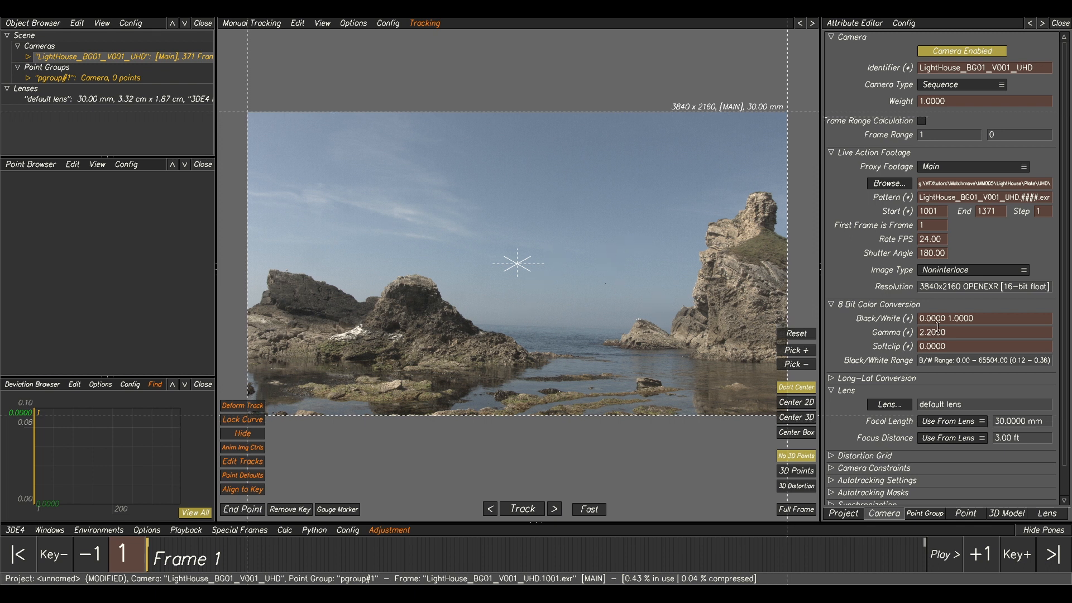
left_click_drag(193, 561, 282, 558)
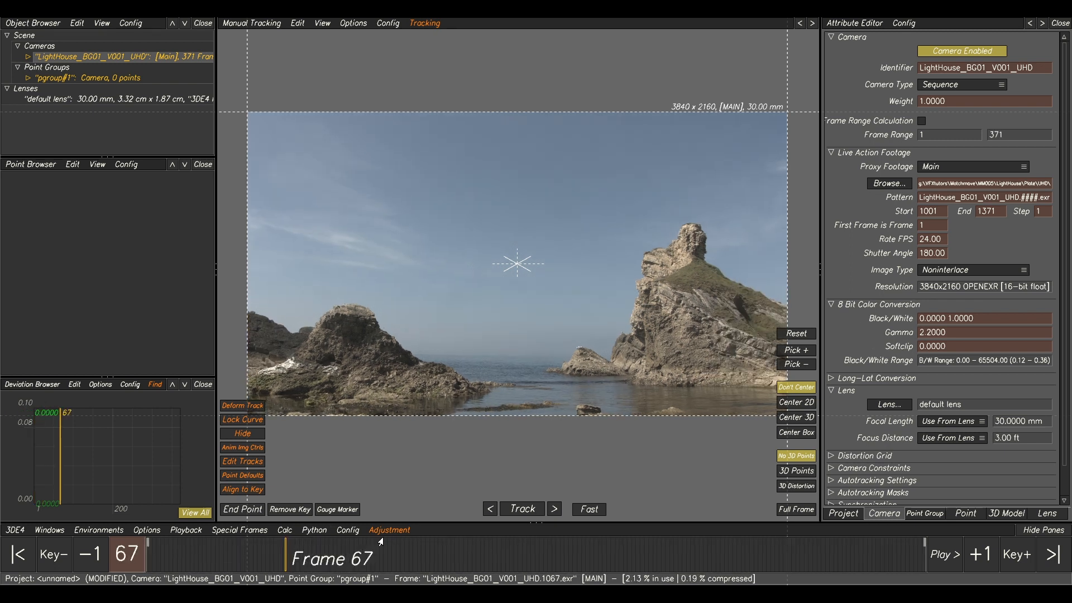
key("space")
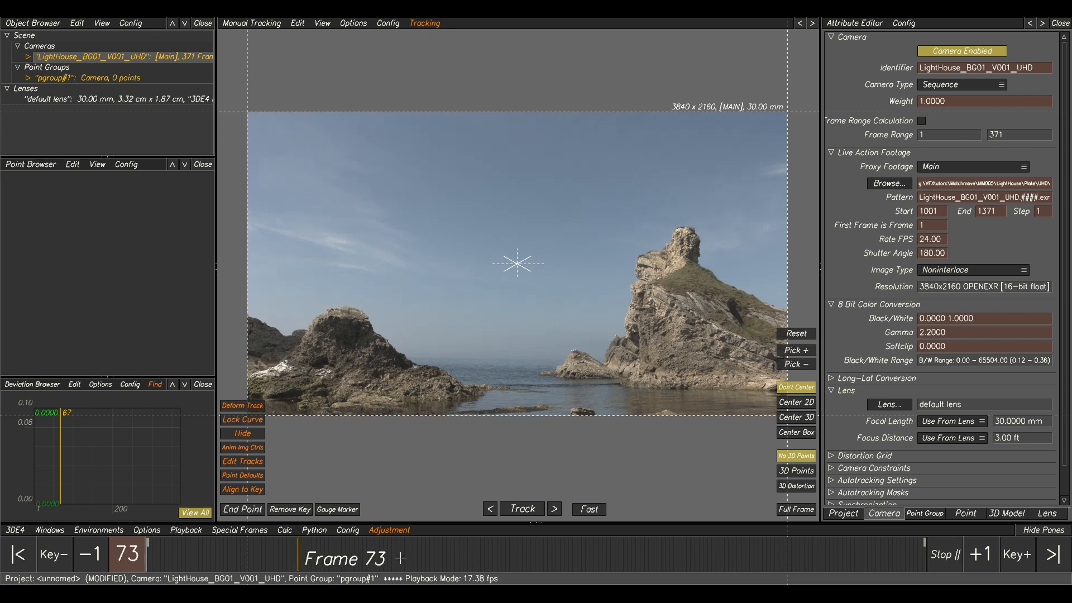
key("space")
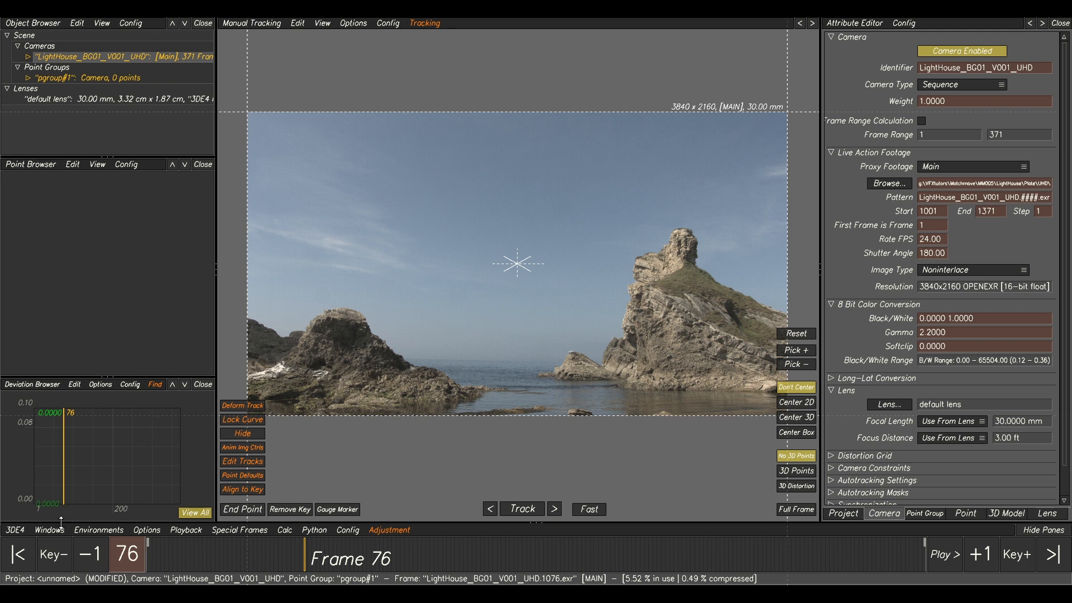
- Start saving the project under a new name and create the folder LightHouse_BG01_V001_UHD_Cam_V001 inside MM005
left_click(11, 535)
left_click(43, 459)
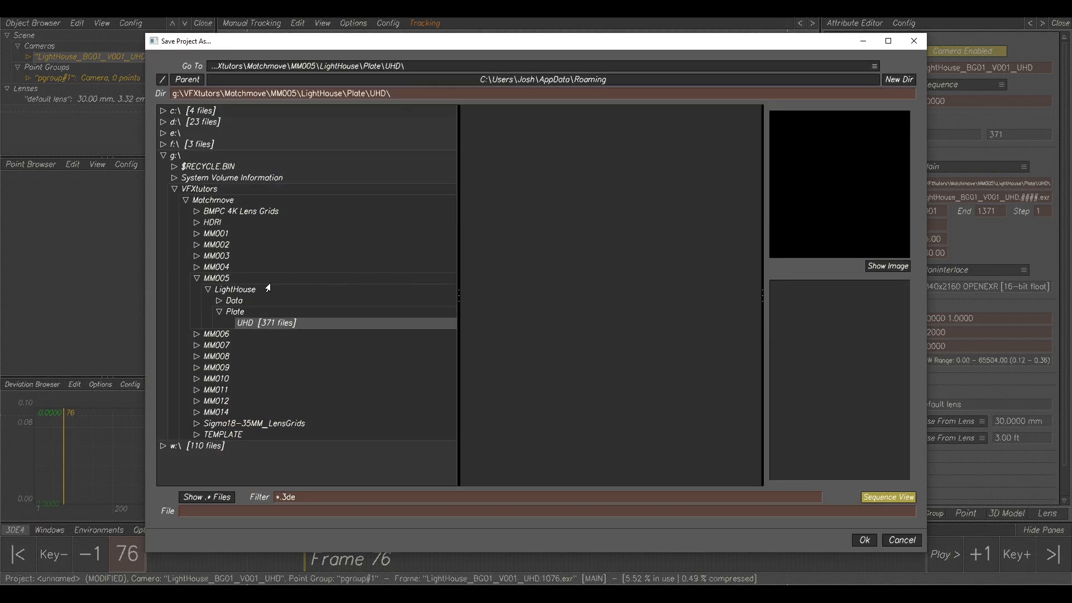
left_click(223, 279)
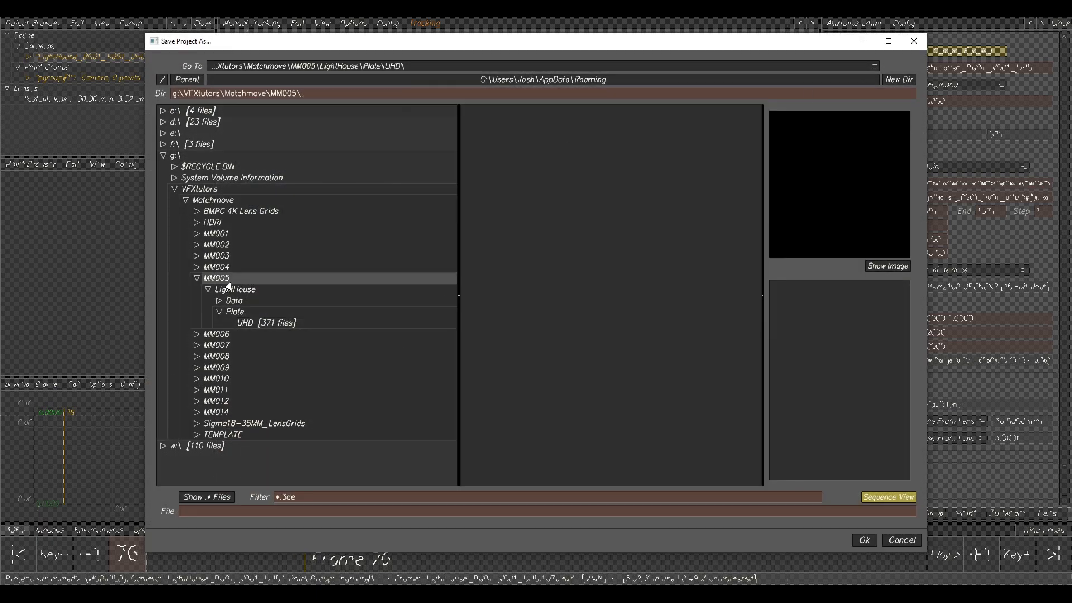
left_click(896, 82)
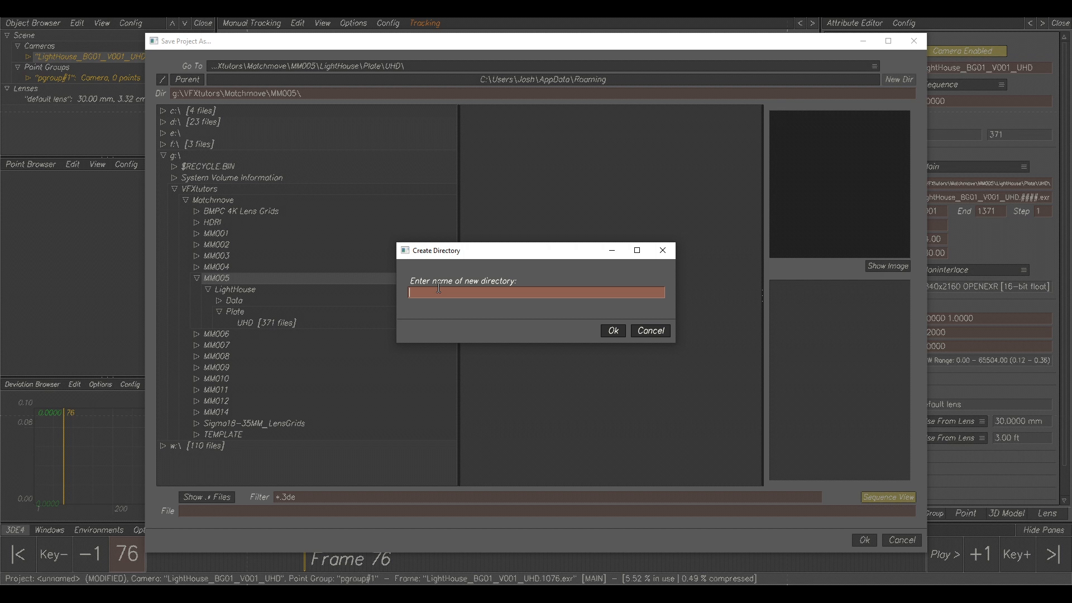
type("LIGHT")
key("BackSpace")
key("BackSpace")
key("BackSpace")
key("BackSpace")
key("BackSpace")
key("BackSpace")
type("ghtHouse_BG01_V001_UHD_Cam_V001")
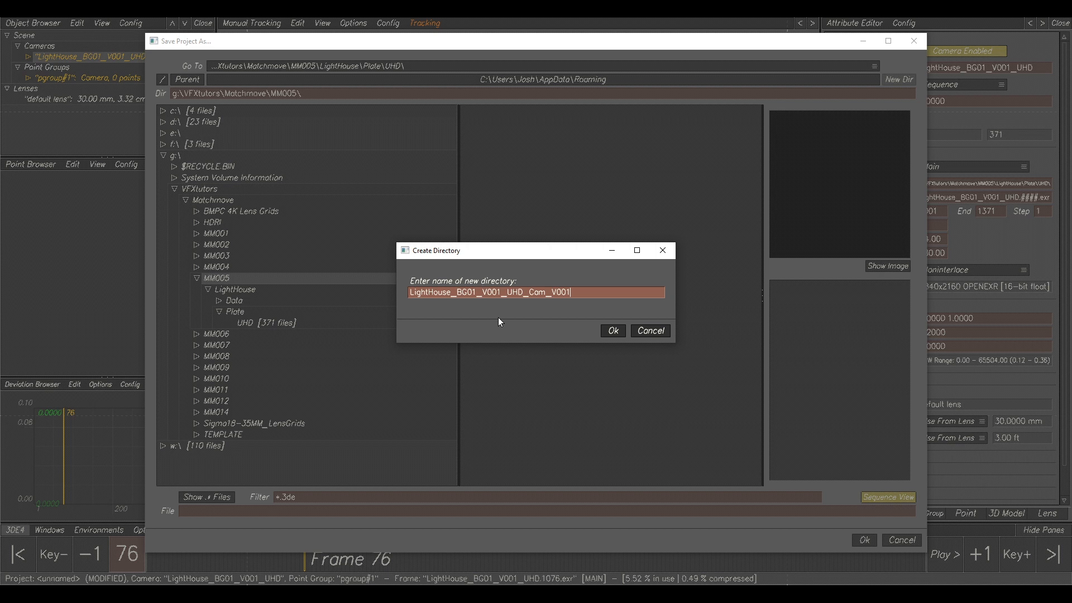
left_click(614, 332)
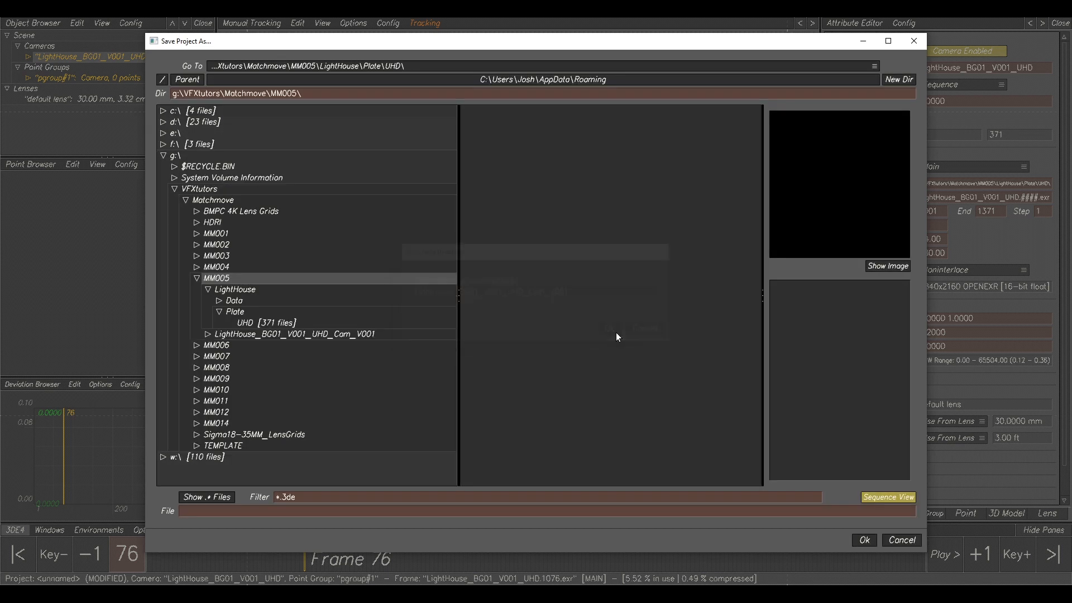
- Save the project as LightHouse_BG01_V001_UHD_Cam_V001 in the new folder, reusing the folder name as the file name
left_click(208, 334)
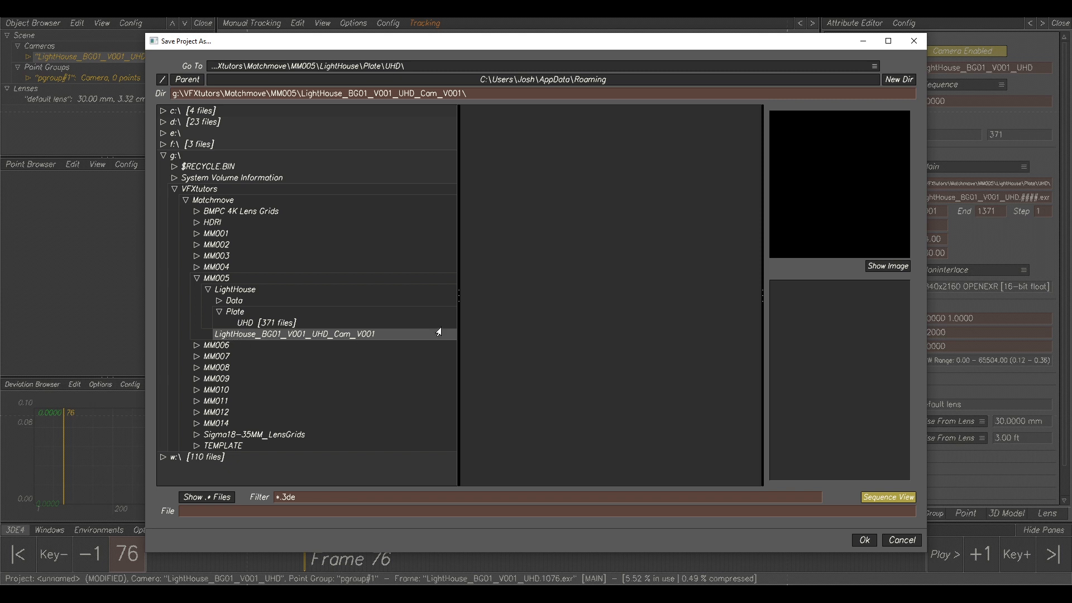
left_click_drag(462, 93, 302, 94)
key("ctrl+c")
right_click(328, 93)
left_click(342, 129)
left_click(281, 511)
right_click(282, 511)
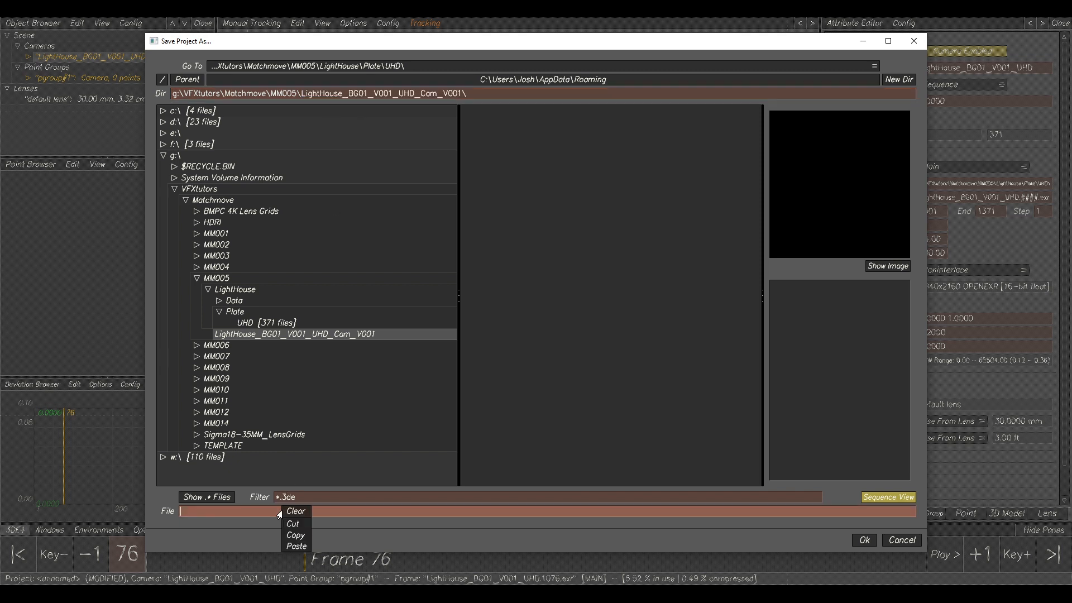
left_click(296, 546)
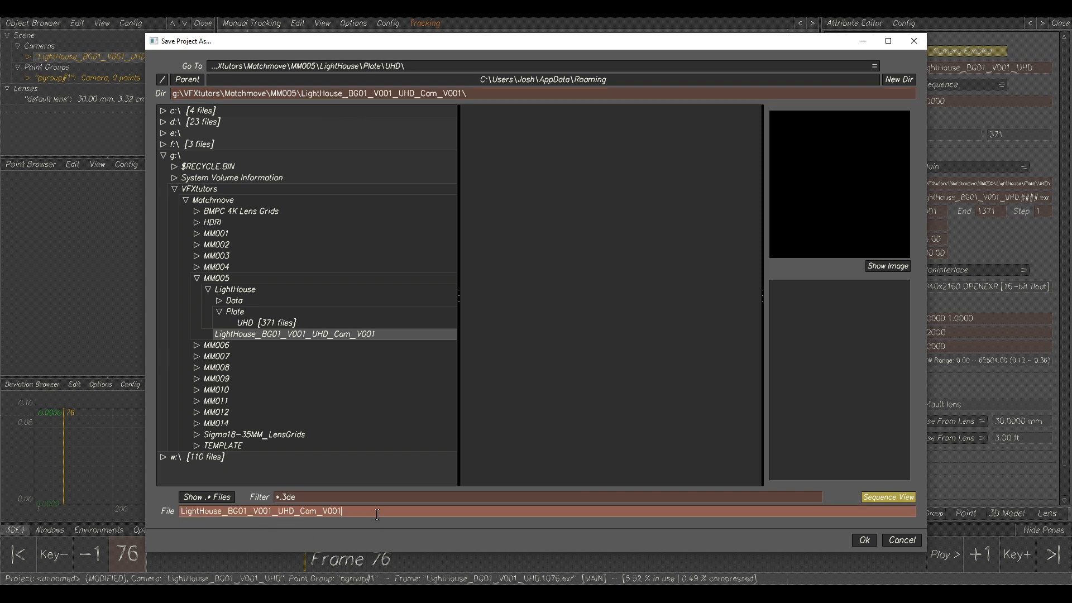
left_click(865, 541)
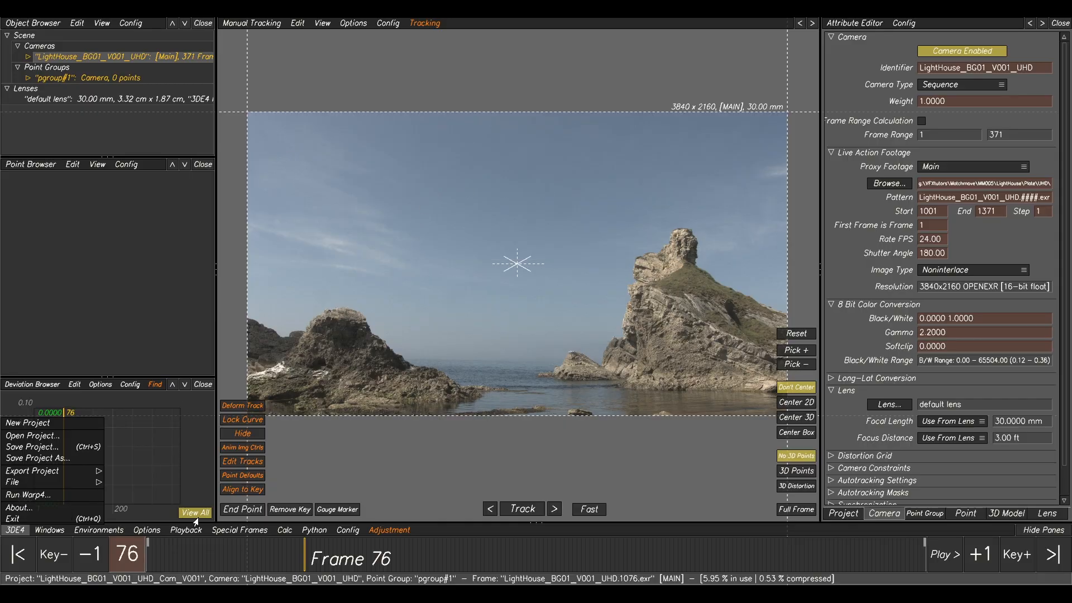
- Export the footage's buffer compression file and import it for playback
left_click(189, 533)
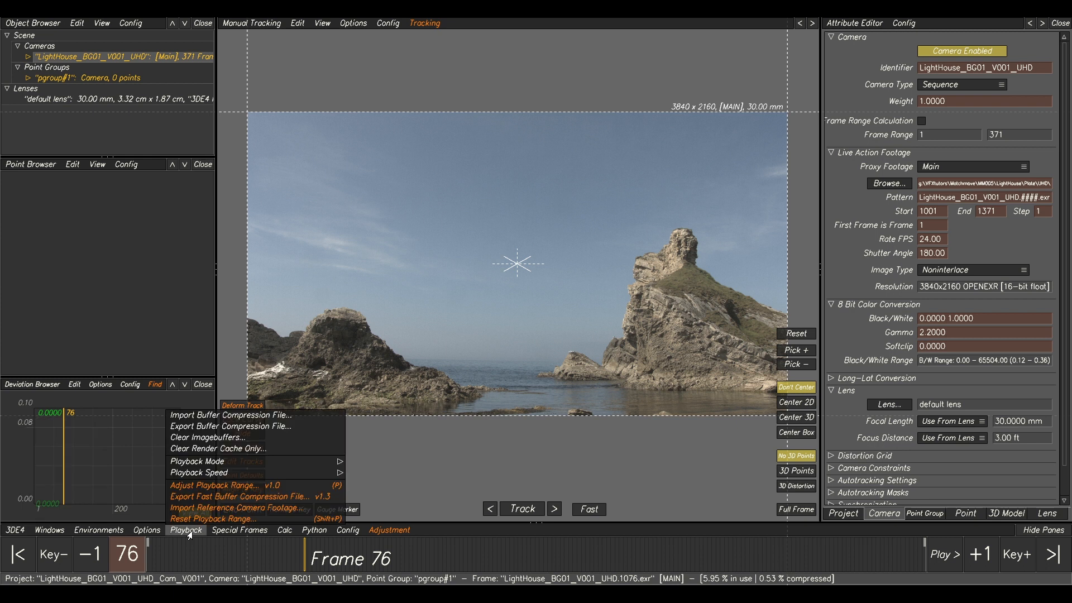
left_click(229, 427)
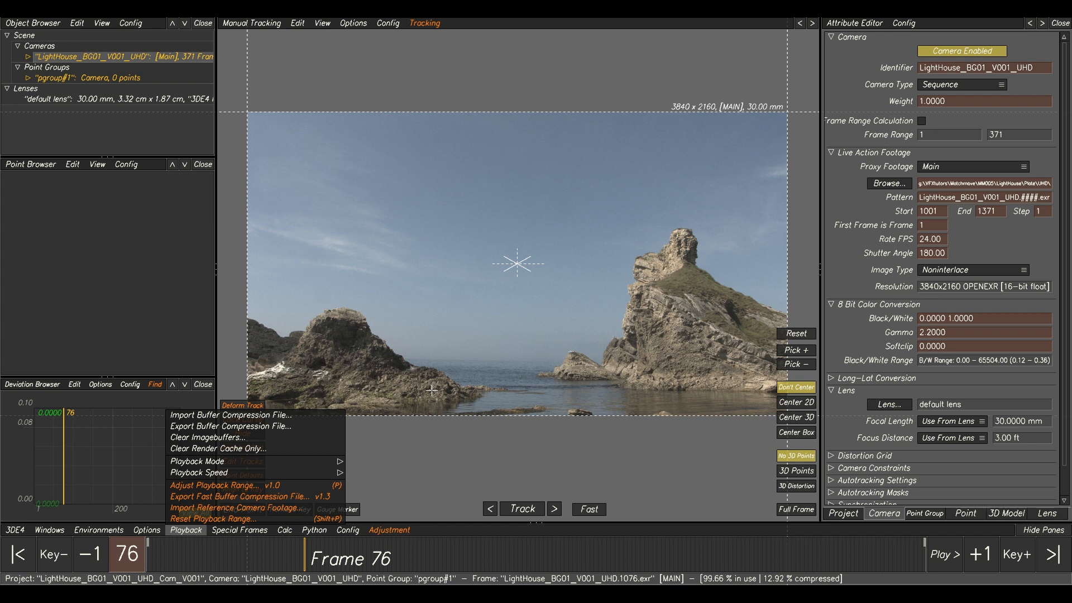
left_click(244, 418)
- Play back the buffered footage to examine the camera motion and scrub back to frame 125
key("space")
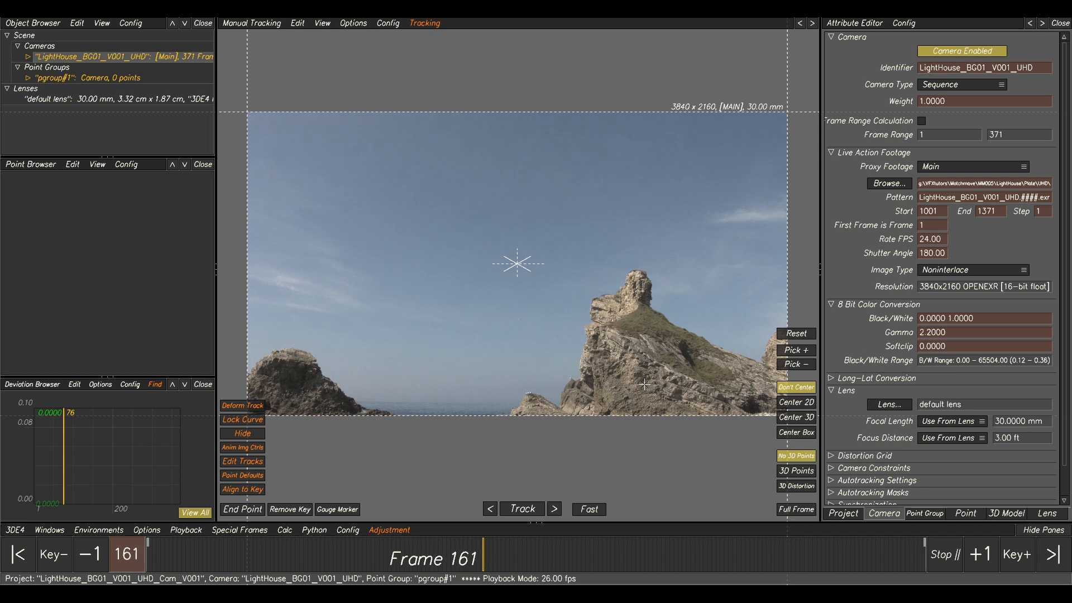
scroll(644, 385, "down", 5)
scroll(645, 388, "up", 4)
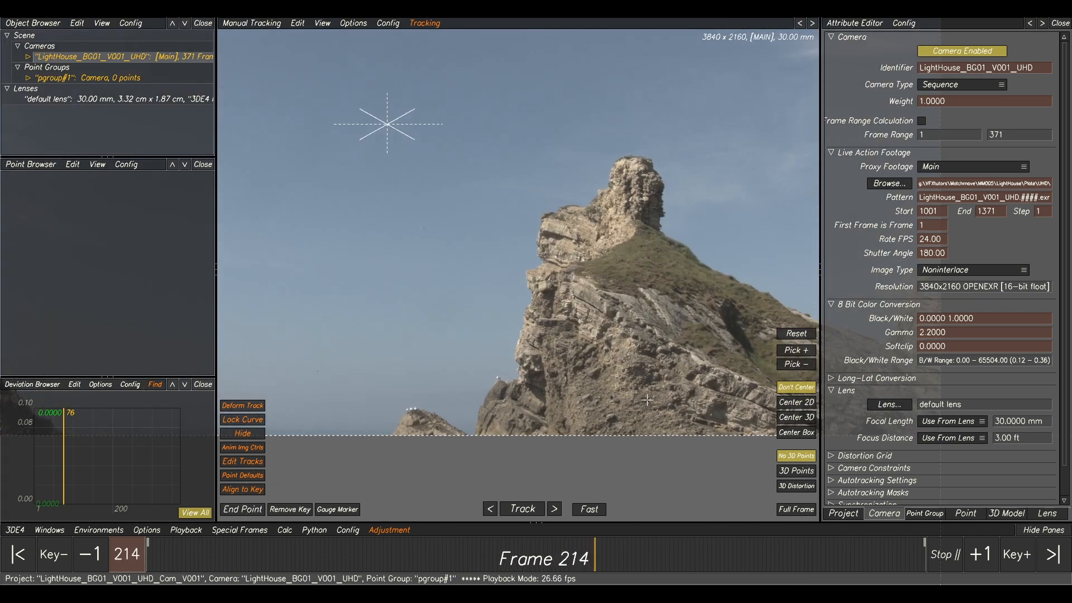
scroll(647, 400, "down", 2)
scroll(648, 400, "down", 1)
left_click_drag(685, 562, 547, 531)
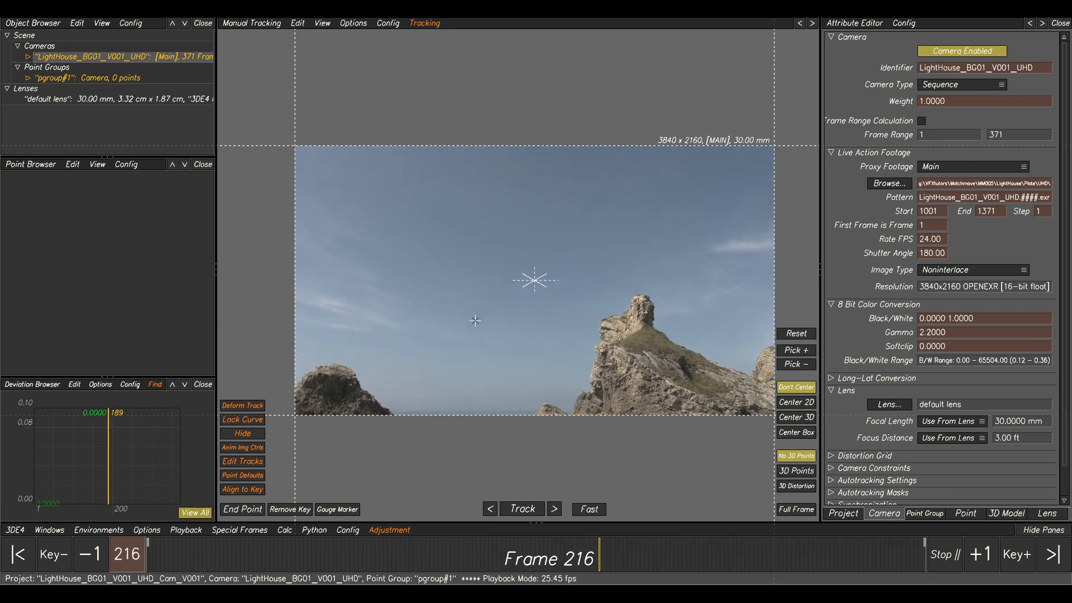
left_click_drag(486, 559, 407, 569)
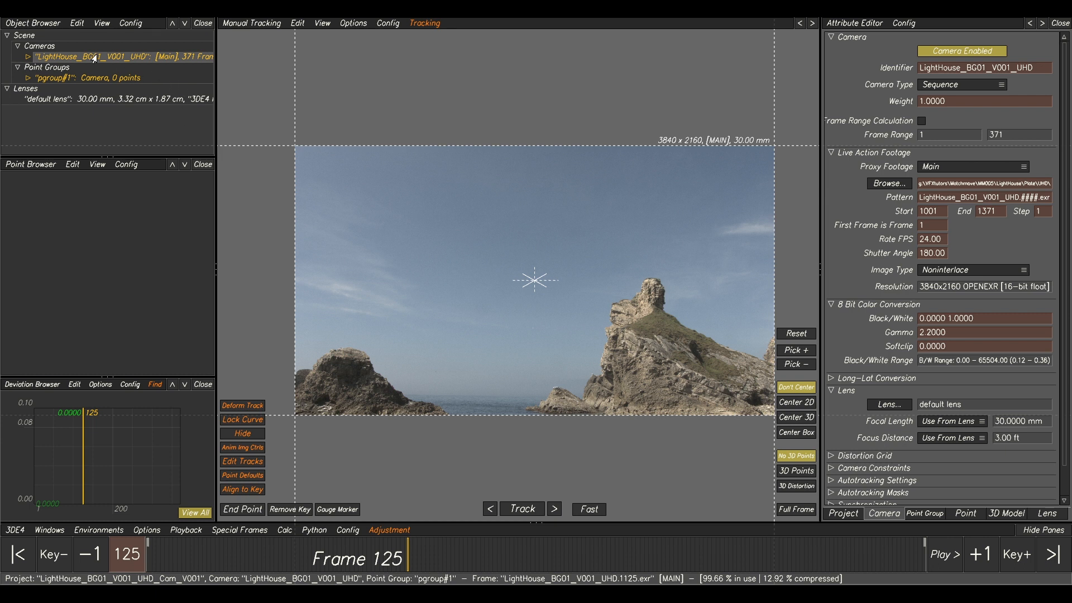
- Import Lighthouse_Scan_V001.obj from LightHouse\Data\SetGeo\SetGeo as a new 3D model in point group pgroup#1
left_click(41, 81)
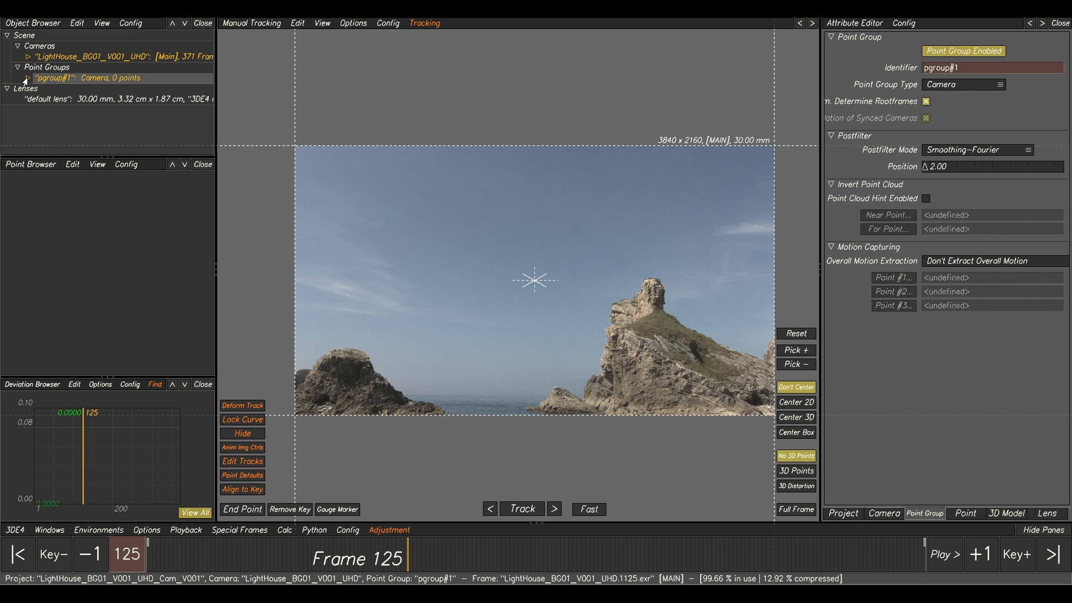
left_click(27, 79)
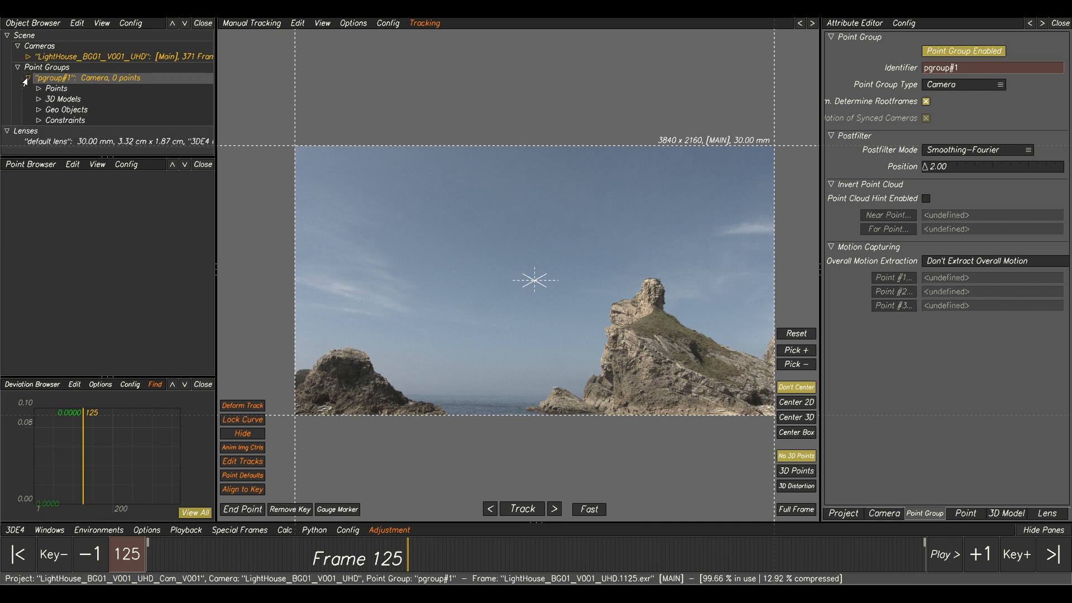
right_click(66, 102)
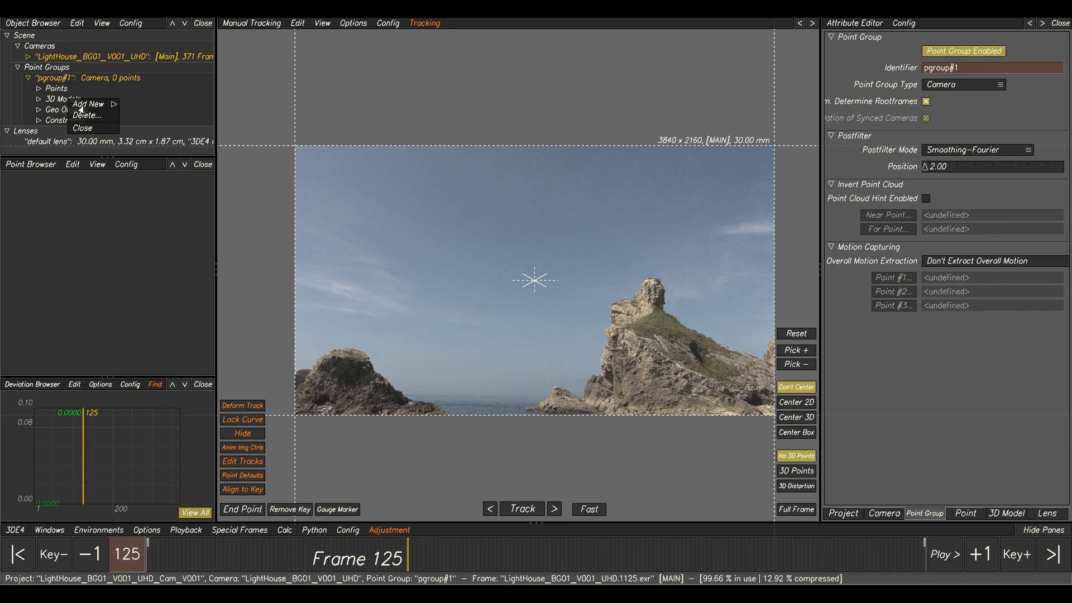
mouse_move(98, 106)
left_click(134, 110)
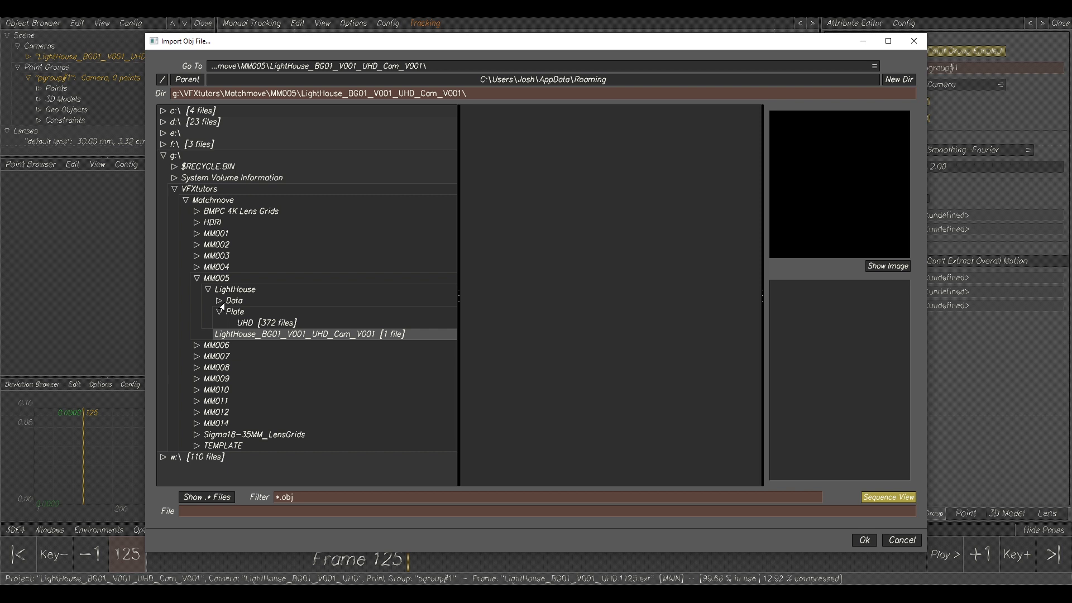
left_click(235, 297)
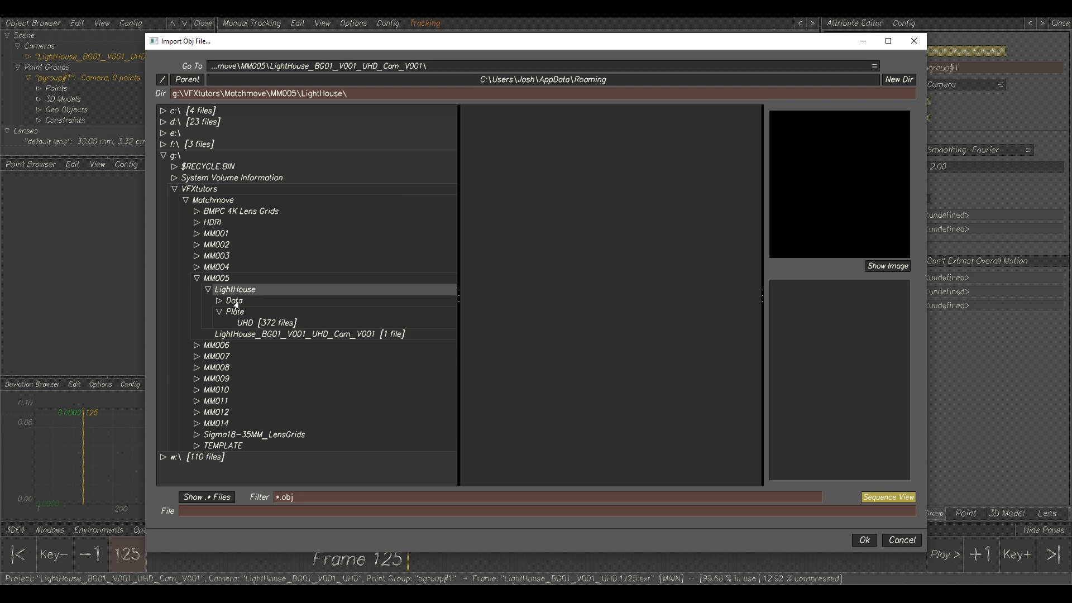
left_click(217, 301)
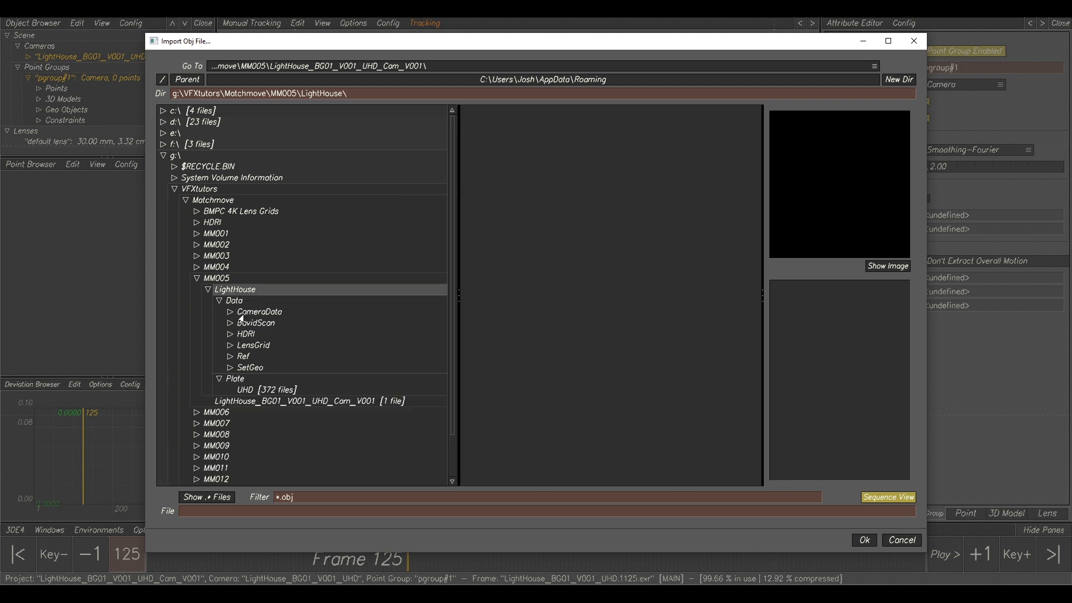
left_click(250, 368)
left_click(229, 368)
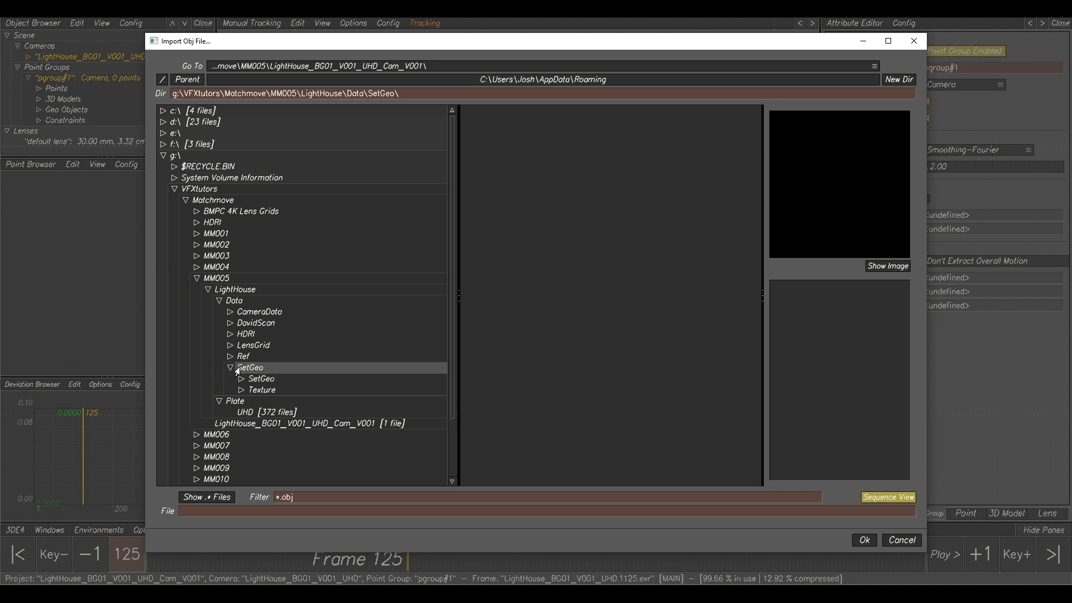
left_click(261, 379)
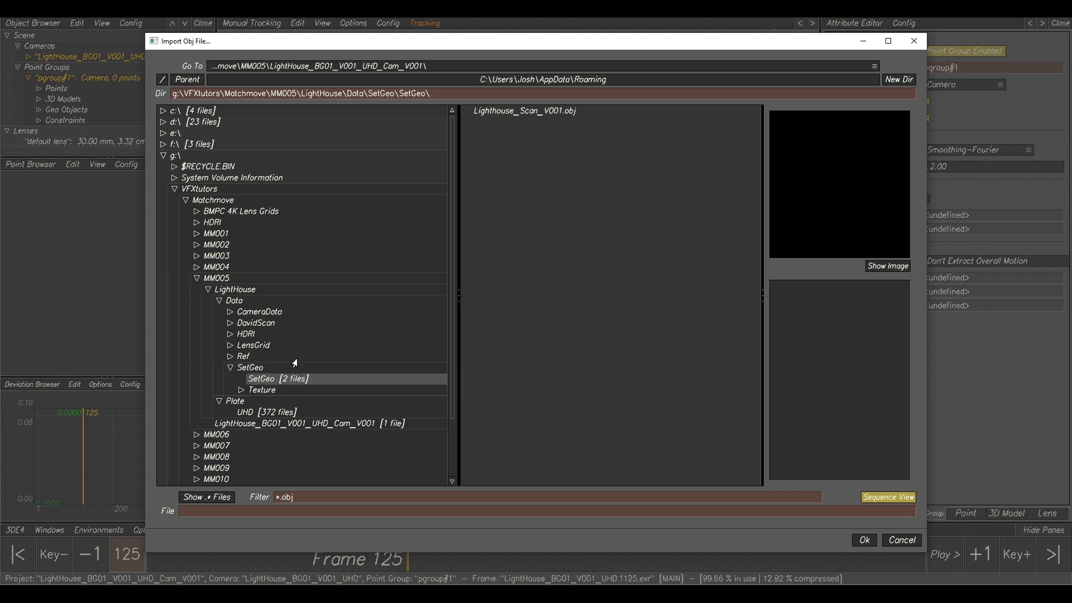
left_click(489, 117)
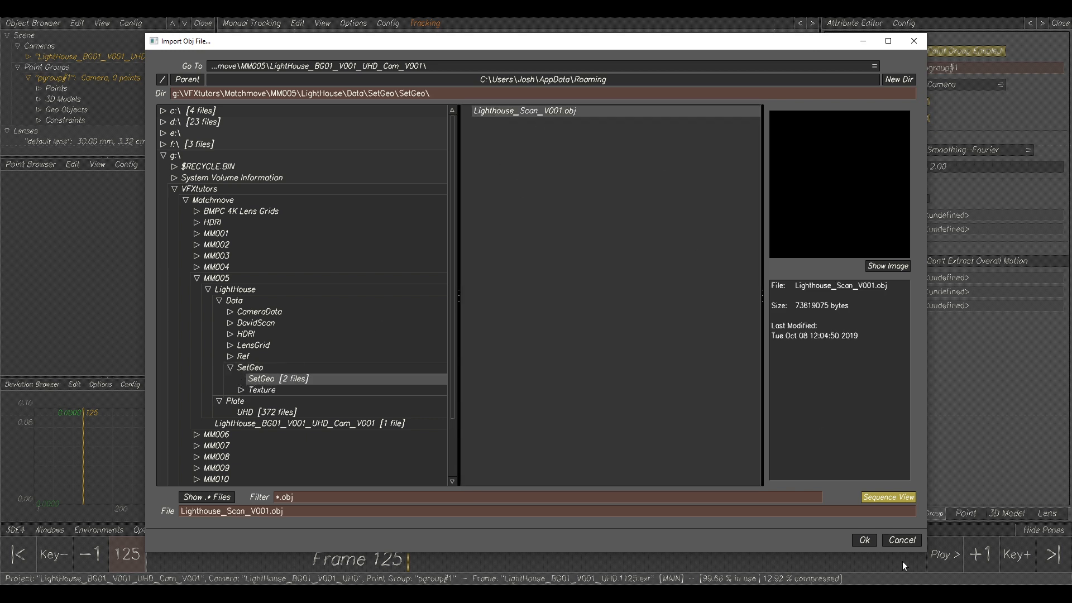
left_click(865, 541)
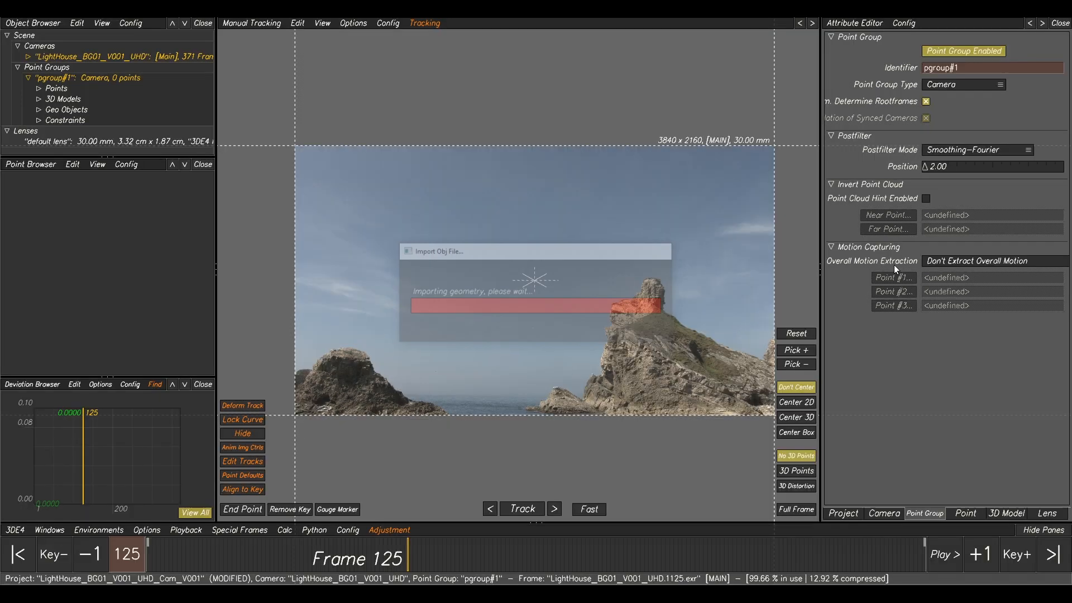
- Show the attributes of the imported lighthouse scan model and mark it as reference only
left_click(1008, 514)
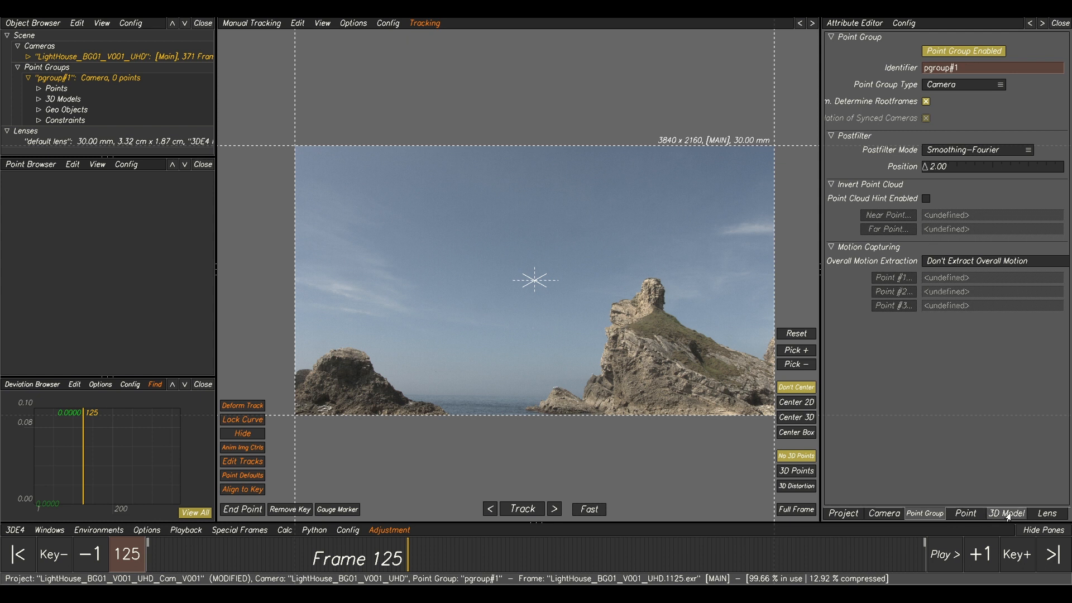
left_click(39, 99)
left_click(67, 111)
left_click(926, 85)
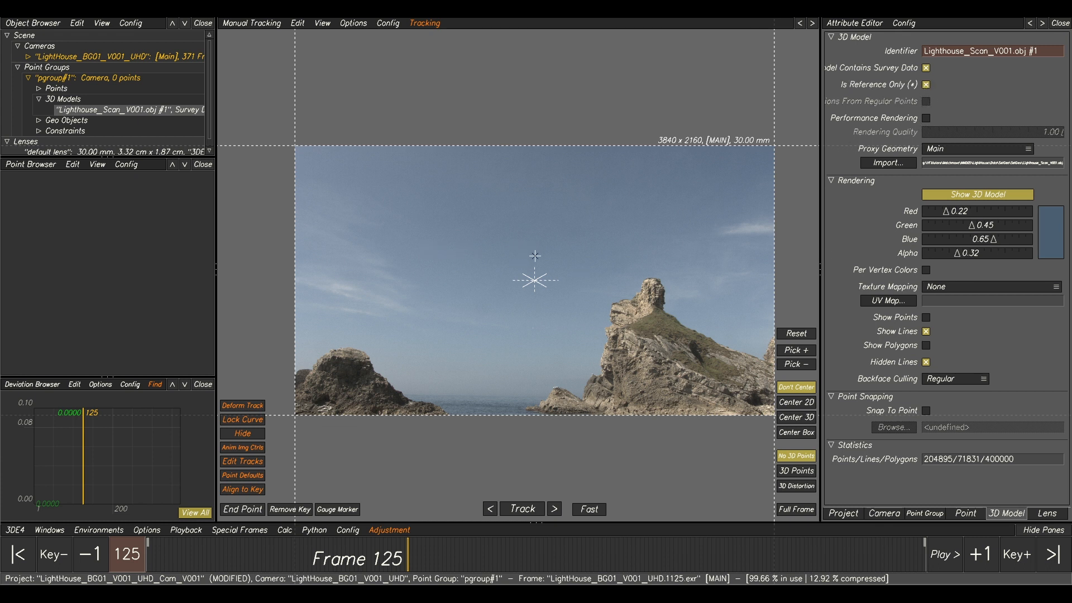
- Center the models in the Lineup view and roughly line the scan up with the large rock in the plate
key("F2")
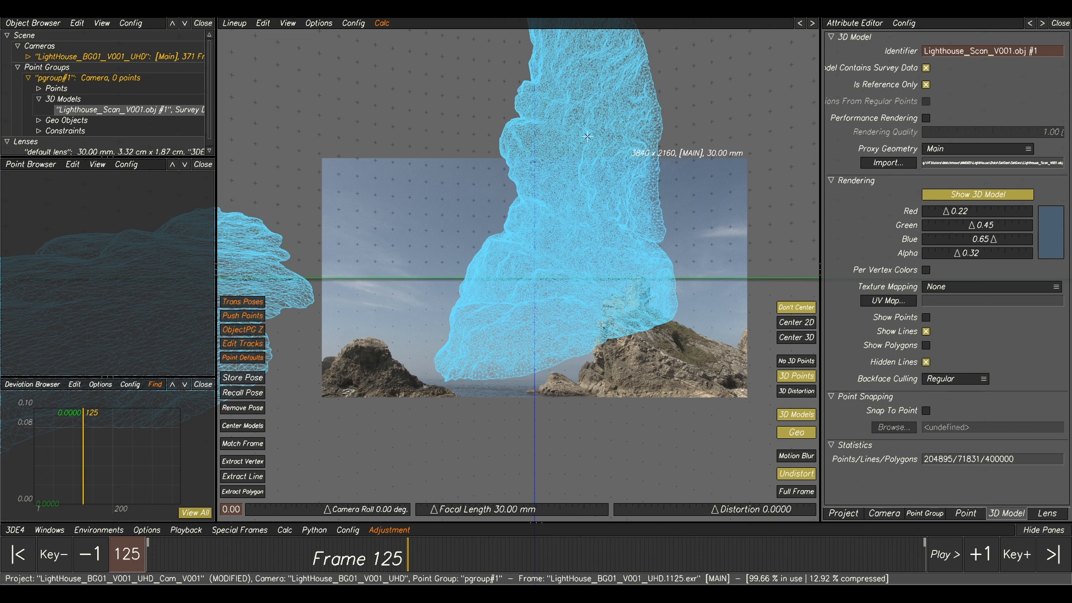
left_click(239, 427)
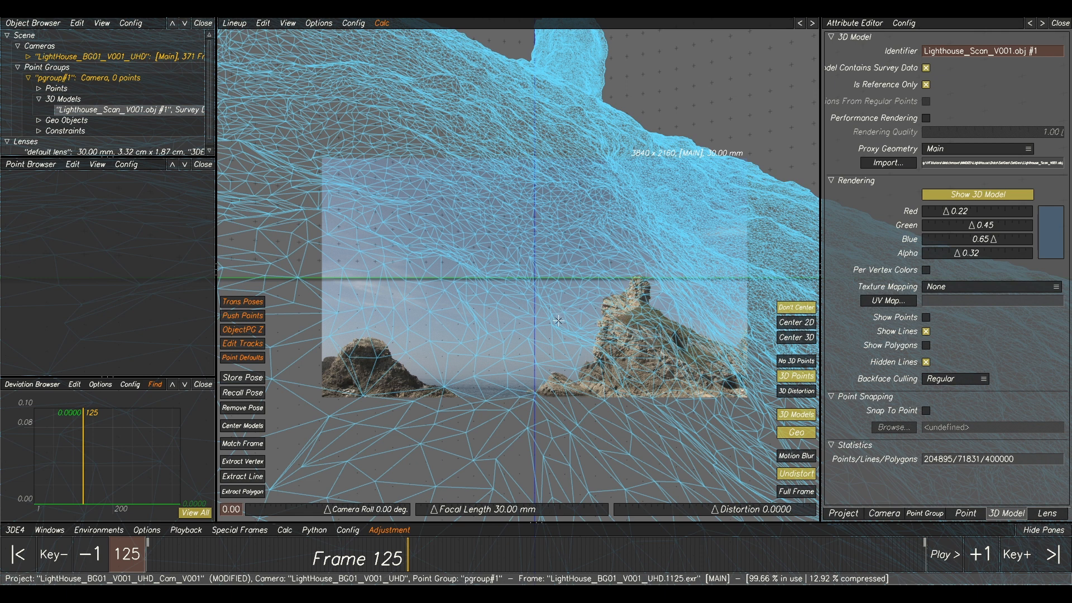
right_click_drag(572, 331, 618, 357, "alt")
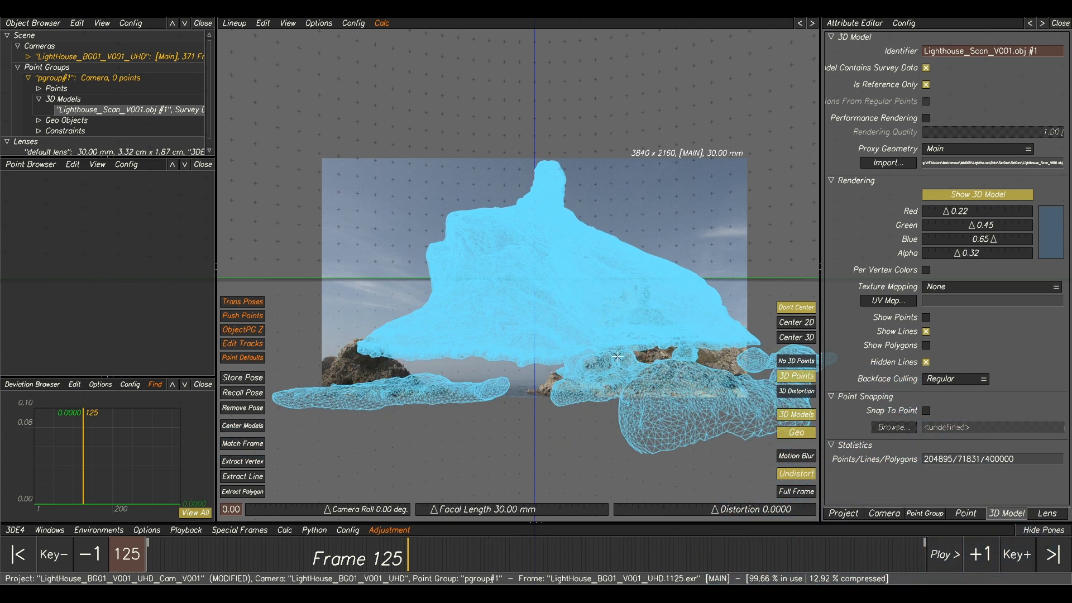
left_click_drag(612, 354, 662, 365, "alt")
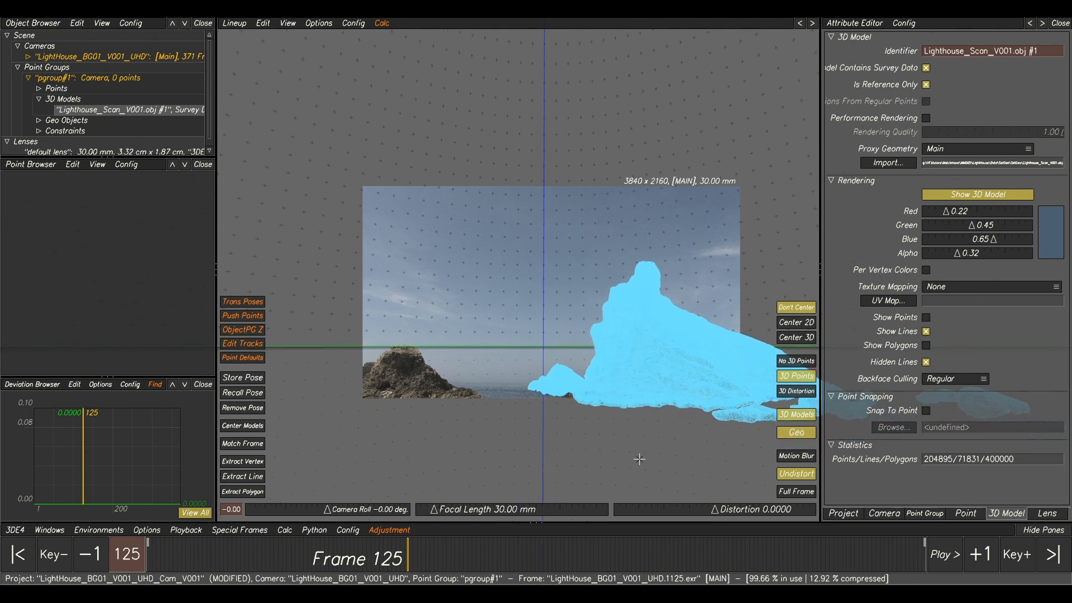
scroll(663, 338, "up", 3)
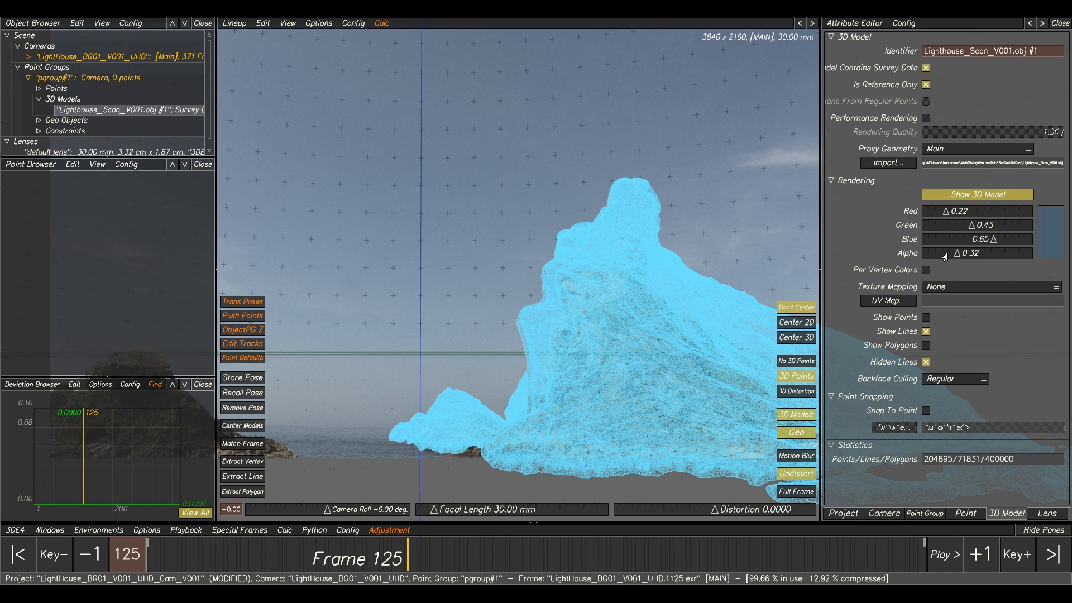
- Lower the scan model's alpha to 0.12 and refine its alignment over the large rock at frame 125
mouse_move(944, 257)
left_mouse_down()
mouse_move(932, 256)
mouse_move(942, 254)
left_mouse_up()
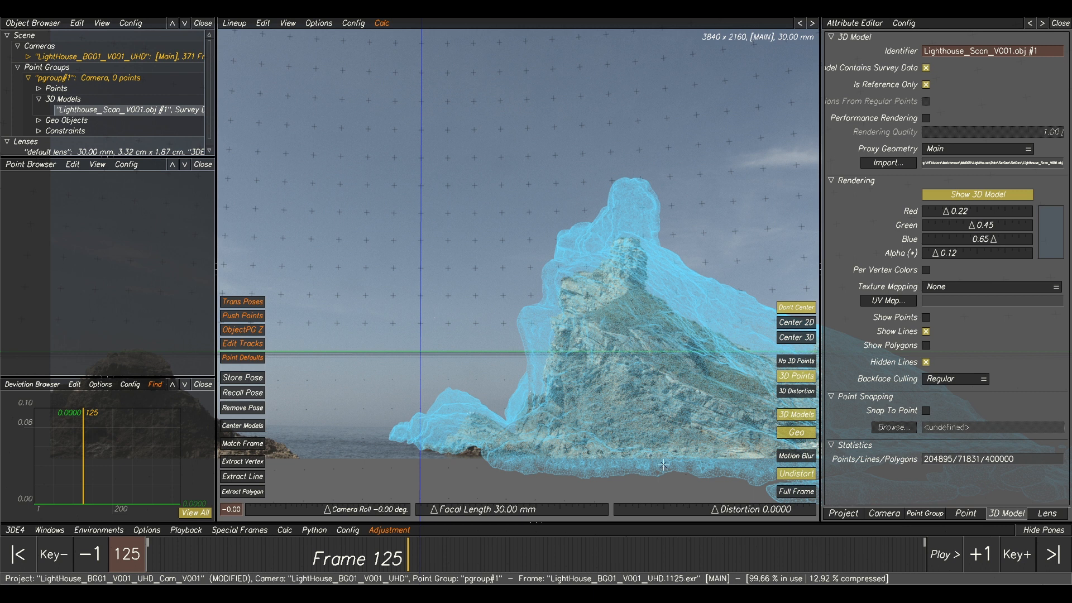
left_click_drag(656, 424, 639, 341)
middle_click_drag(640, 341, 659, 360, "alt")
left_click_drag(653, 359, 685, 378)
middle_click_drag(649, 343, 677, 359, "alt")
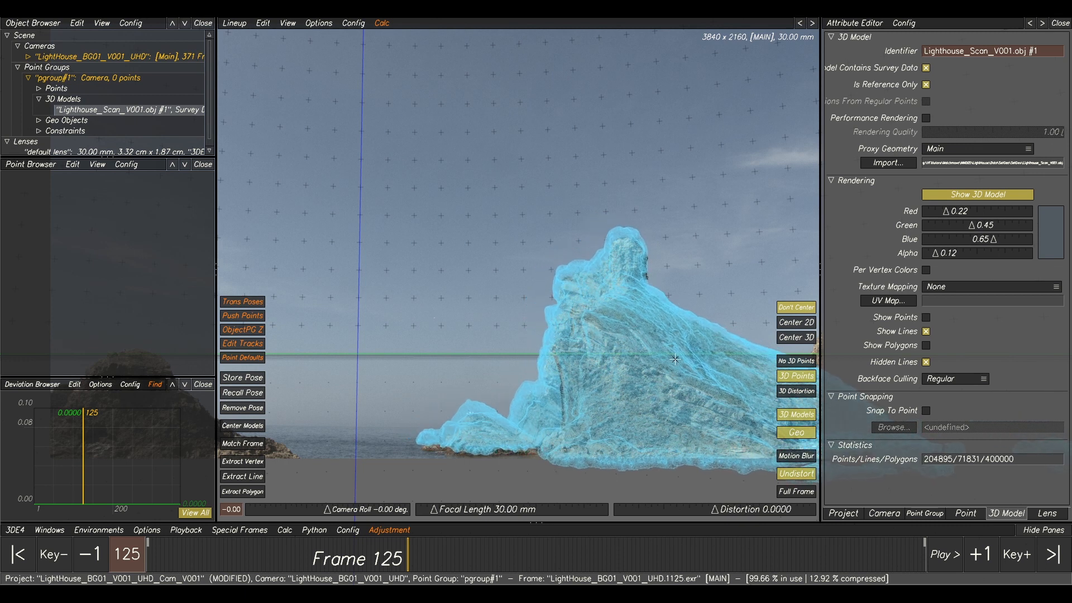
scroll(661, 353, "up", 3)
scroll(662, 354, "down", 3)
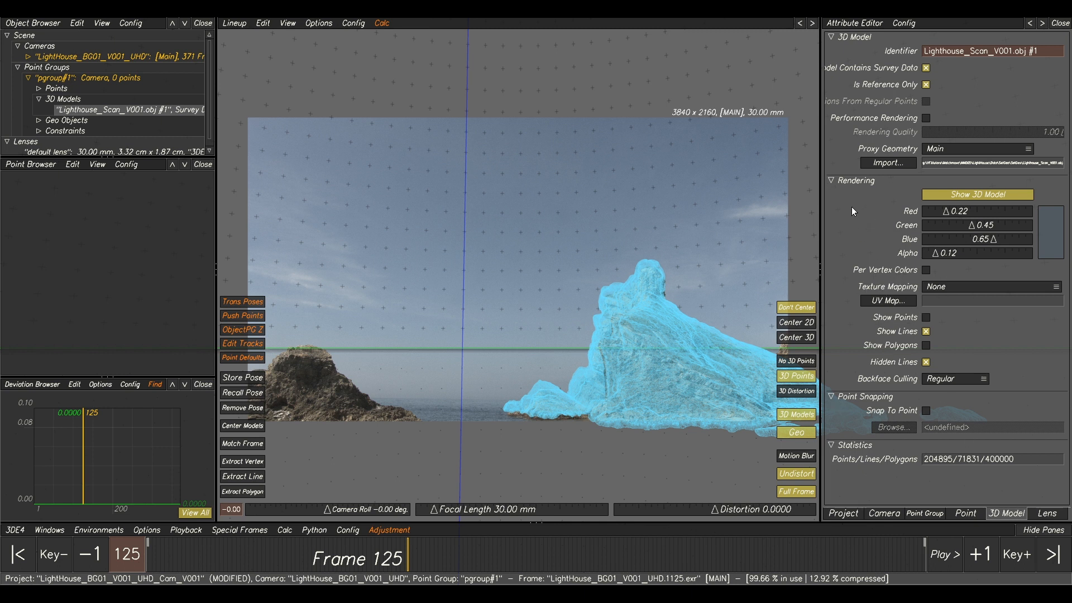
- Apply Lighthouse_Scan_V001.tif from the Texture folder as the scan's UV map and display polygons instead of lines
left_click(888, 302)
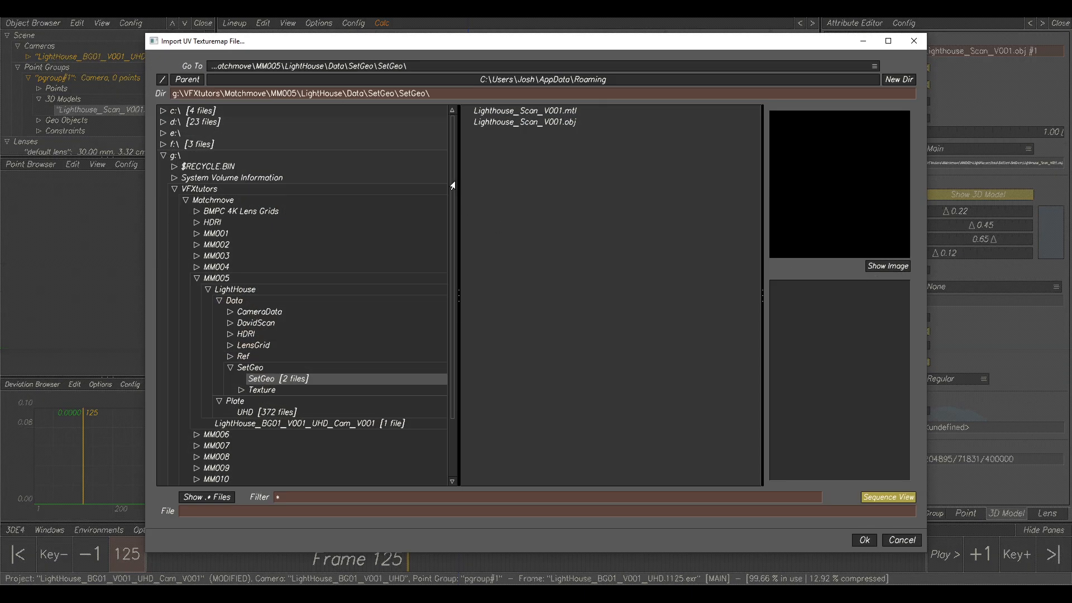
left_click(265, 389)
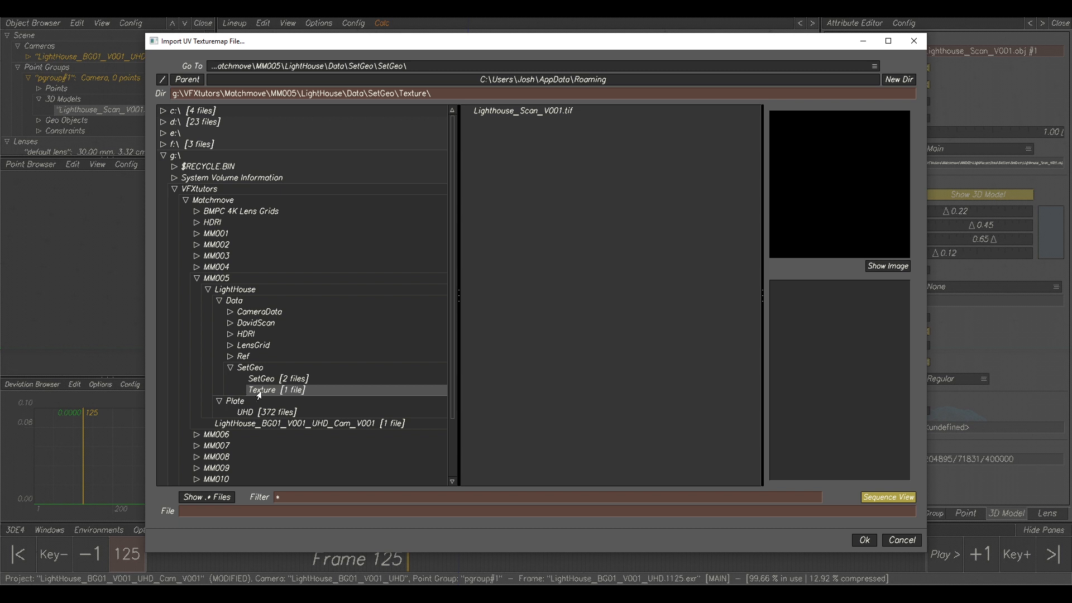
left_click(521, 112)
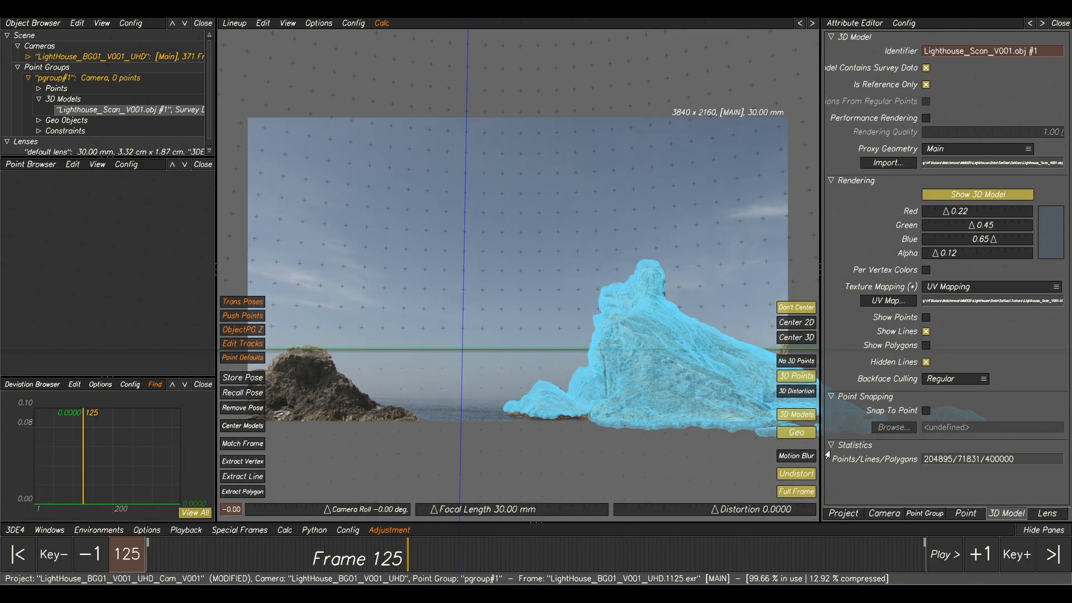
left_click(927, 331)
left_click(926, 345)
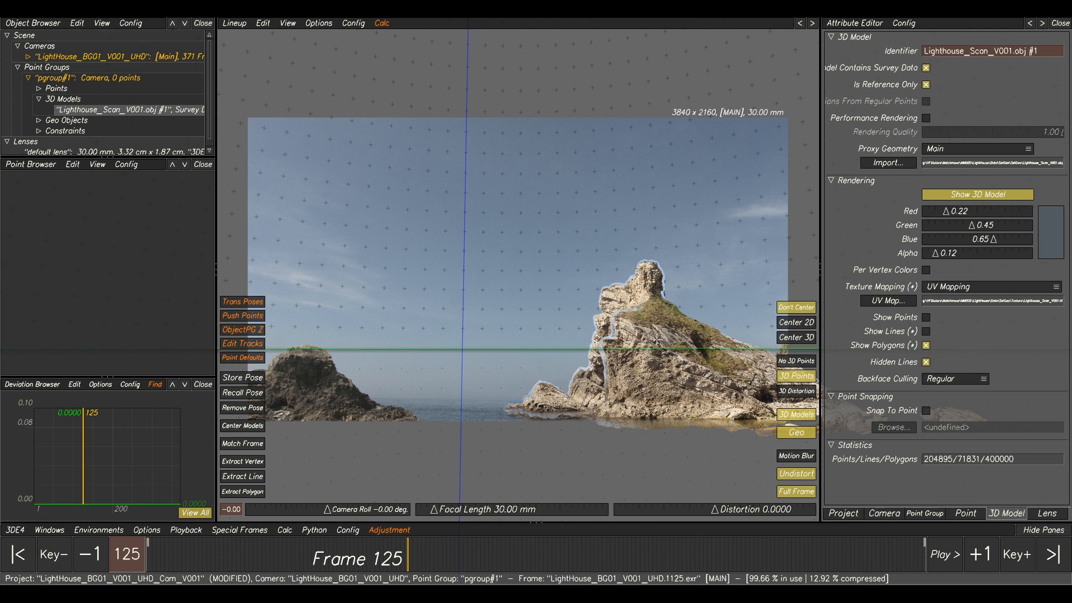
- Compare the textured scan with the rock in the plate by alternating between the 3D and Manual Tracking views
scroll(658, 341, "up", 3)
middle_click_drag(710, 346, 593, 303)
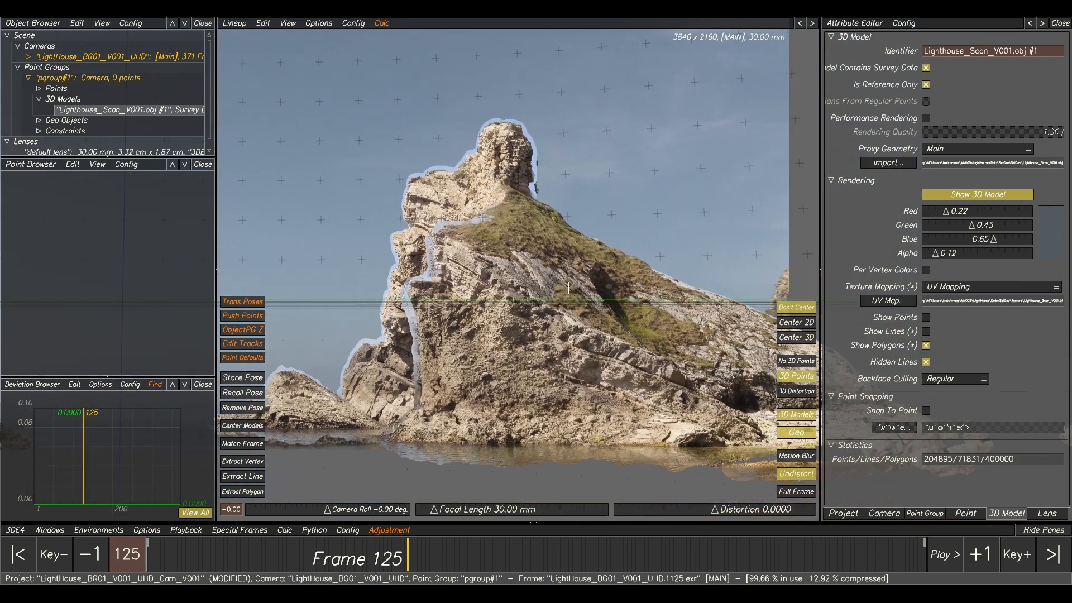
key("F1")
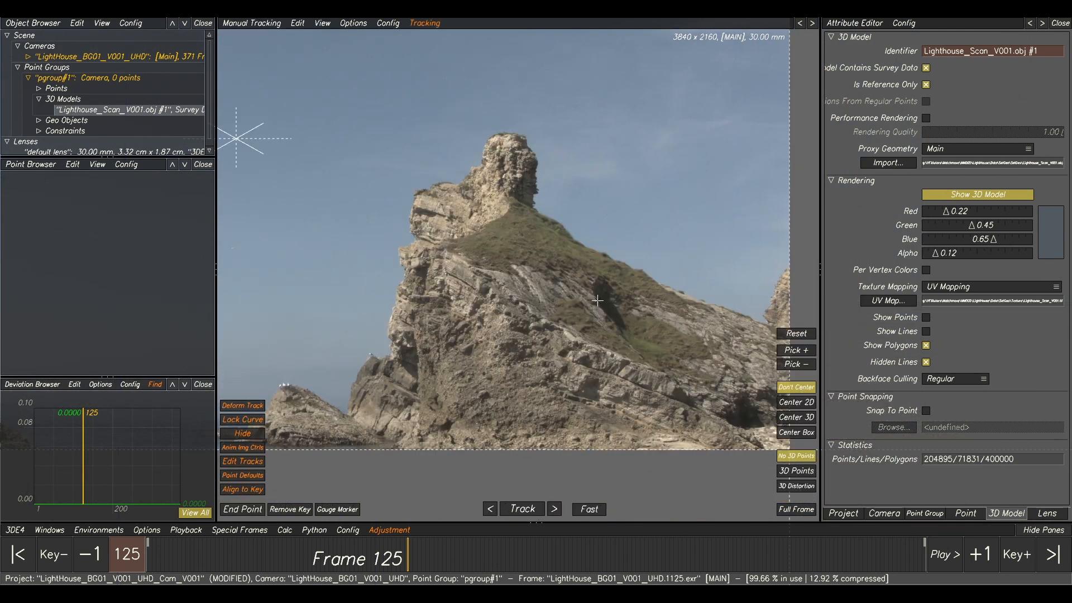
key("F5")
key("F1")
key("F5")
key("F1")
key("F5")
key("F1")
key("F5")
key("F1")
key("F5")
key("F1")
key("F5")
key("F1")
key("F5")
key("F1")
key("F5")
key("F1")
middle_click_drag(450, 358, 469, 354)
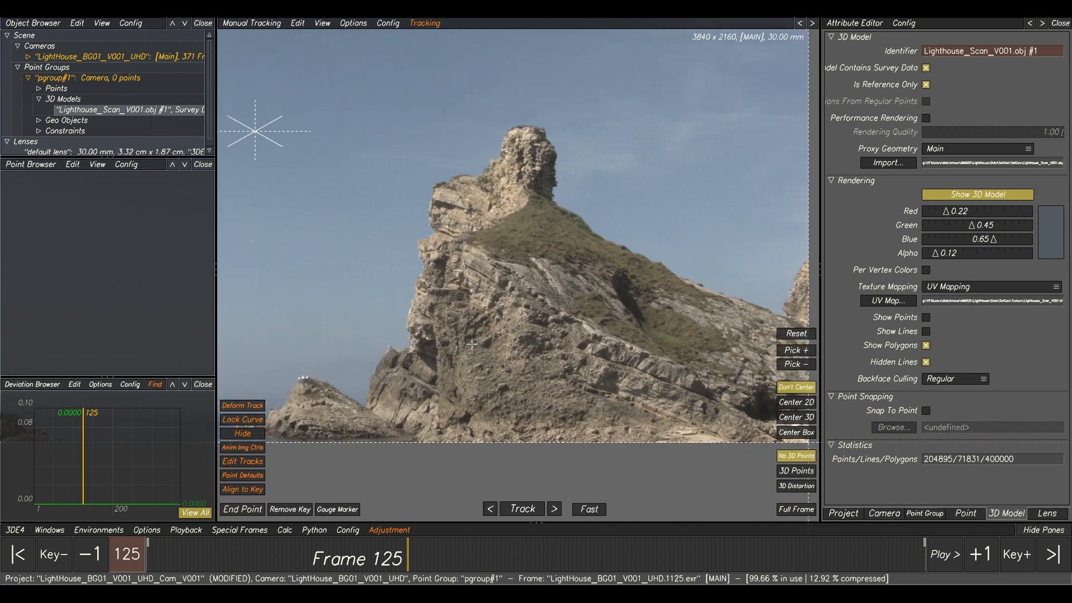
scroll(473, 344, "up", 3)
scroll(491, 343, "down", 4)
middle_click_drag(554, 364, 583, 367)
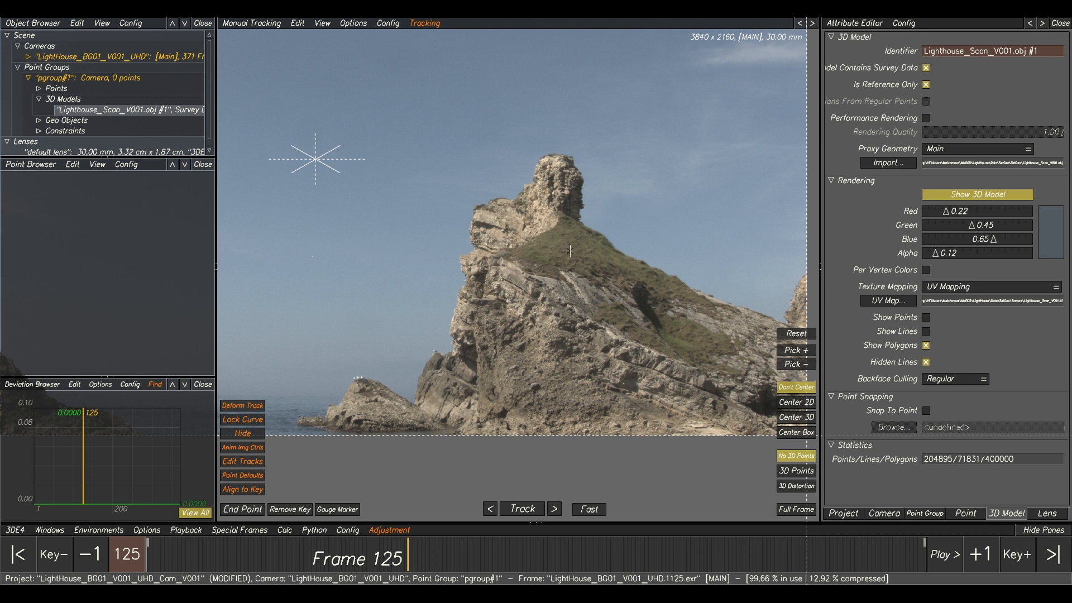
scroll(573, 237, "down", 2)
scroll(731, 360, "down", 2)
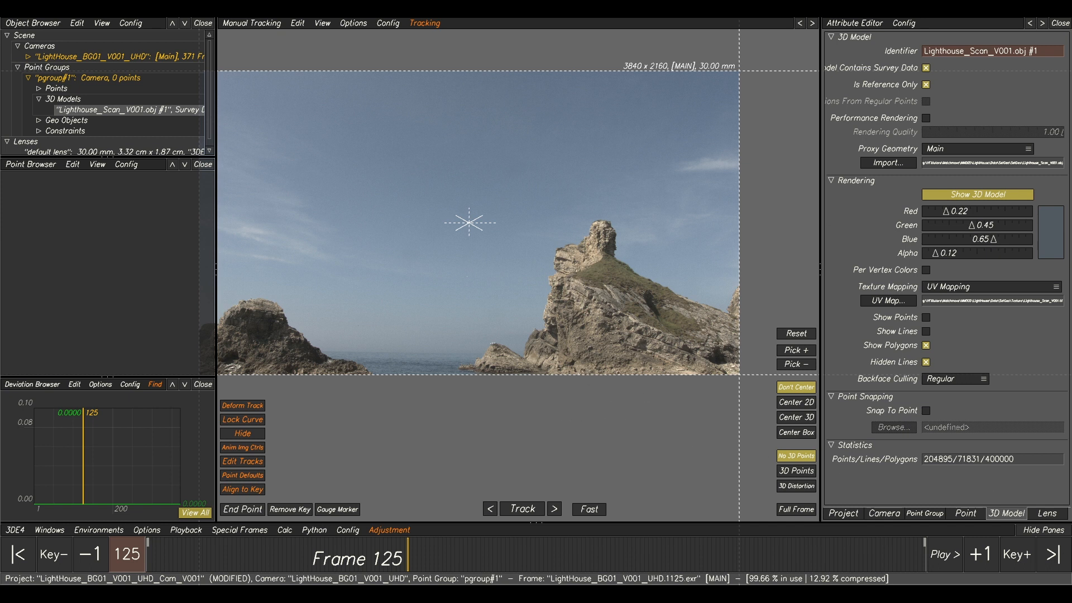
- Set the default lens's filmback height to 11.88 mm, taken from the sensor size in the LightHouseCameraData Notepad file
left_click(1046, 516)
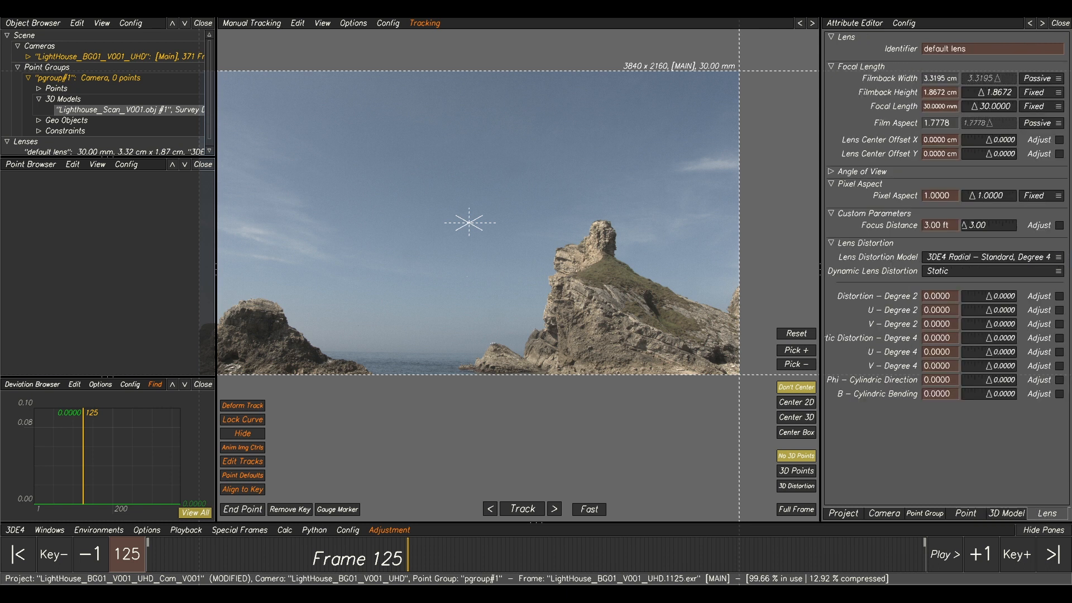
left_click_drag(1071, 336, 576, 254)
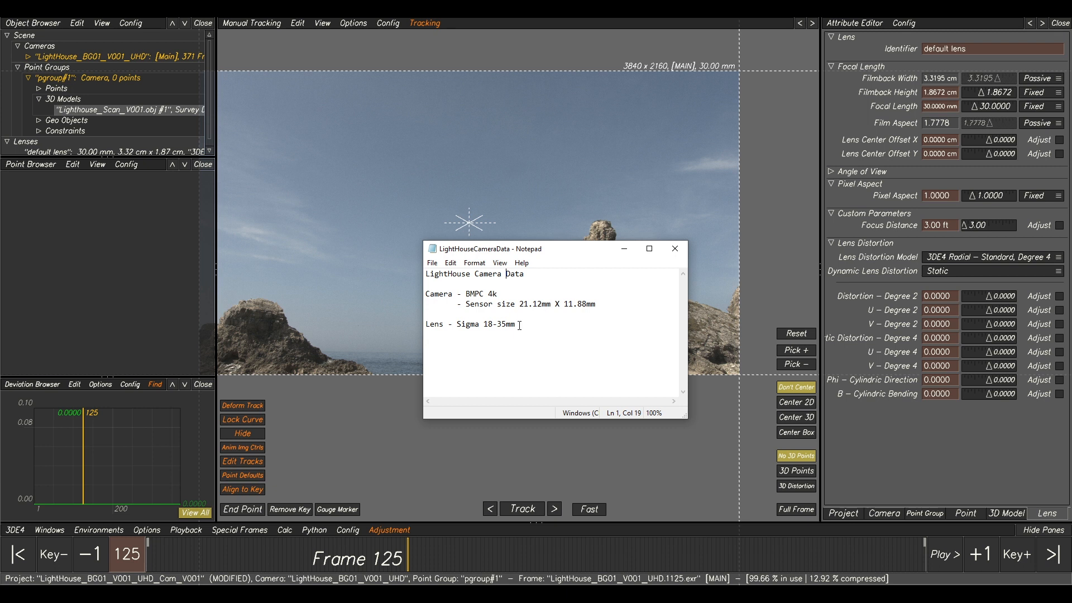
left_click_drag(539, 255, 367, 132)
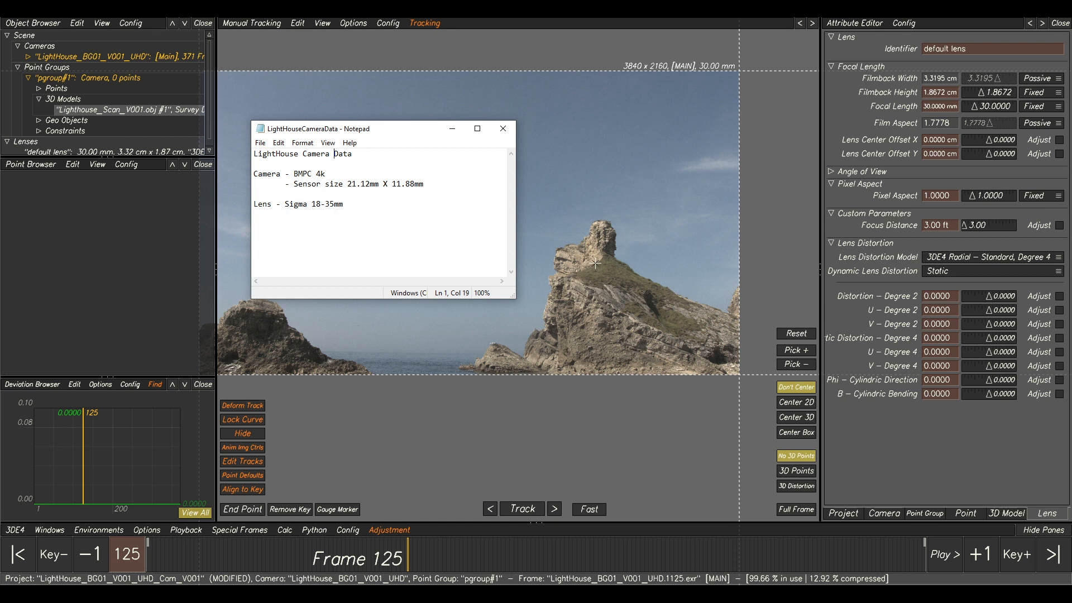
left_click_drag(351, 134, 335, 126)
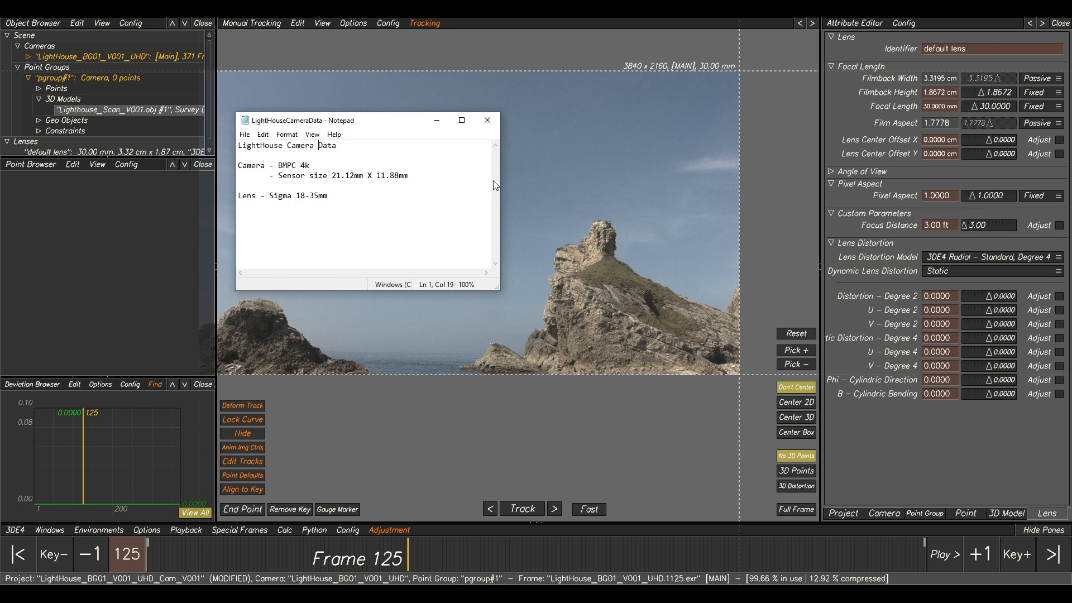
mouse_move(377, 176)
left_mouse_down()
mouse_move(407, 177)
mouse_move(398, 177)
left_mouse_up()
left_click(959, 93)
type("11")
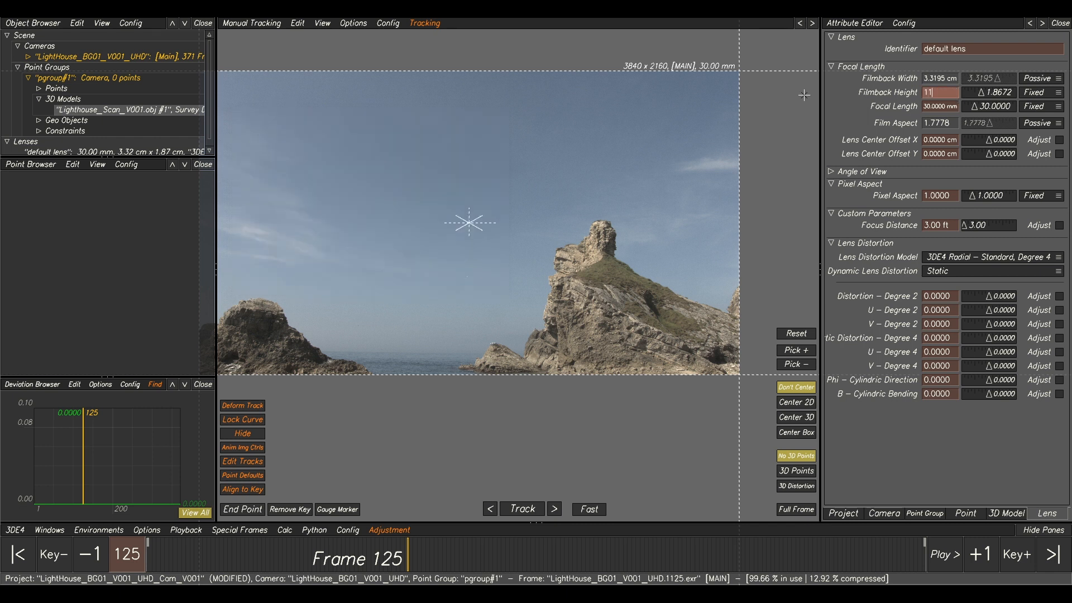
type(".88mm")
key("Return")
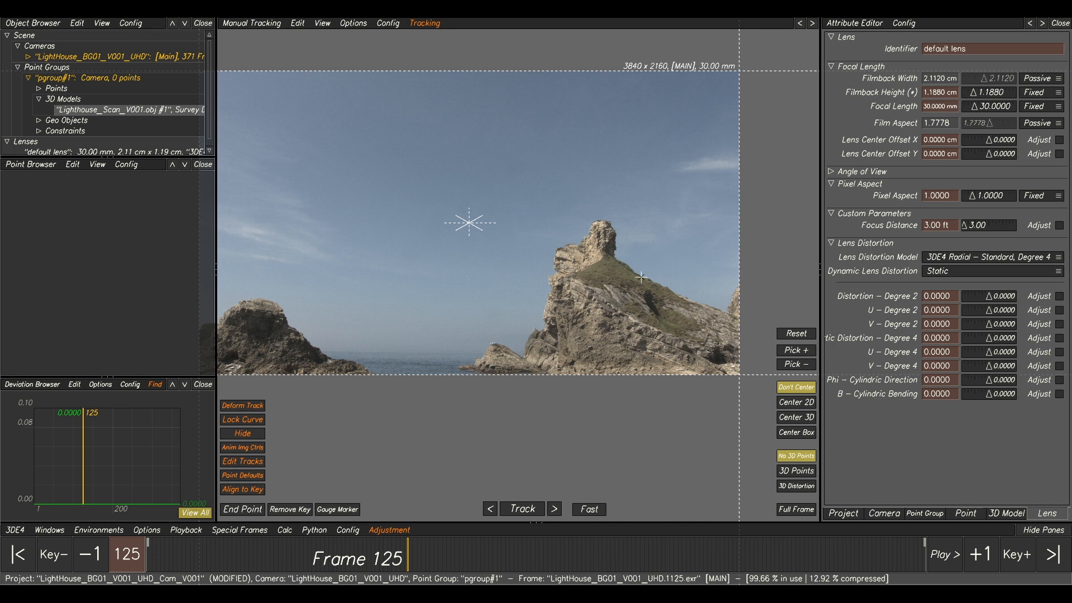
- Compare the small seagull-topped rock between the plate and the scan, and place a tracking point just below its peak at frame 125
key("F2")
right_click_drag(667, 329, 493, 240, "alt")
middle_click_drag(679, 273, 655, 279, "alt")
right_click_drag(655, 280, 630, 300, "alt")
left_click_drag(637, 347, 610, 358, "alt")
middle_click_drag(610, 356, 618, 307, "alt")
left_click_drag(624, 330, 651, 338, "alt")
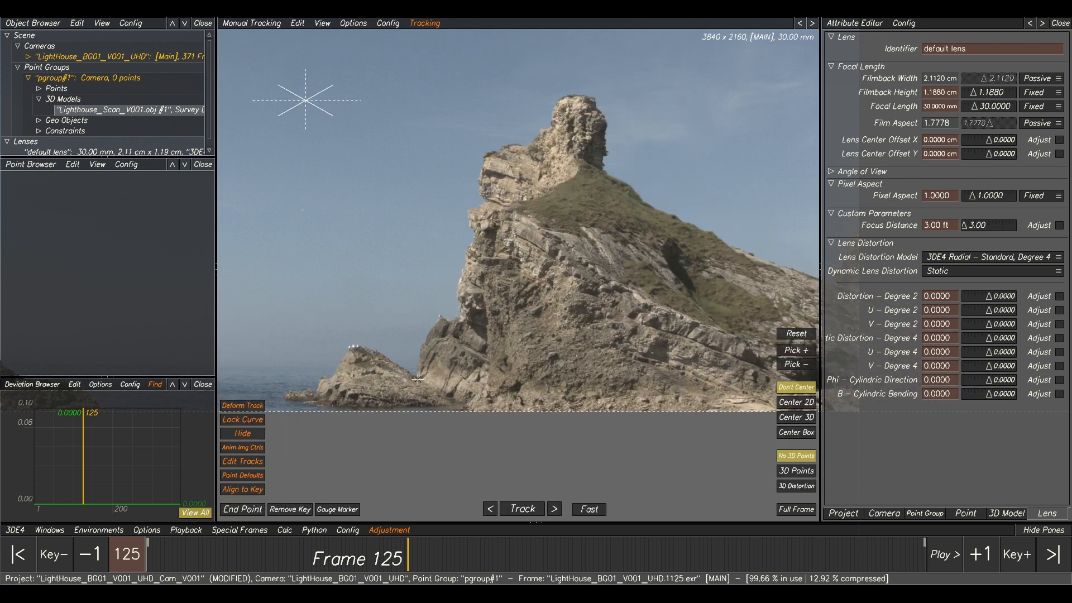
scroll(418, 379, "up", 10)
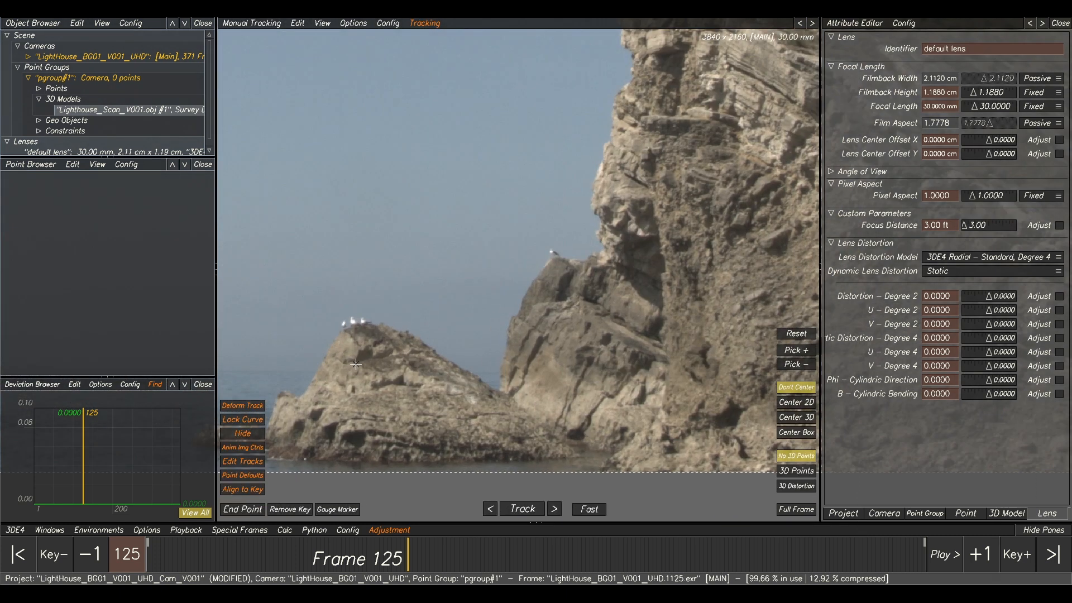
scroll(420, 342, "up", 2)
scroll(418, 341, "down", 1)
middle_click_drag(382, 318, 496, 259)
key("F3")
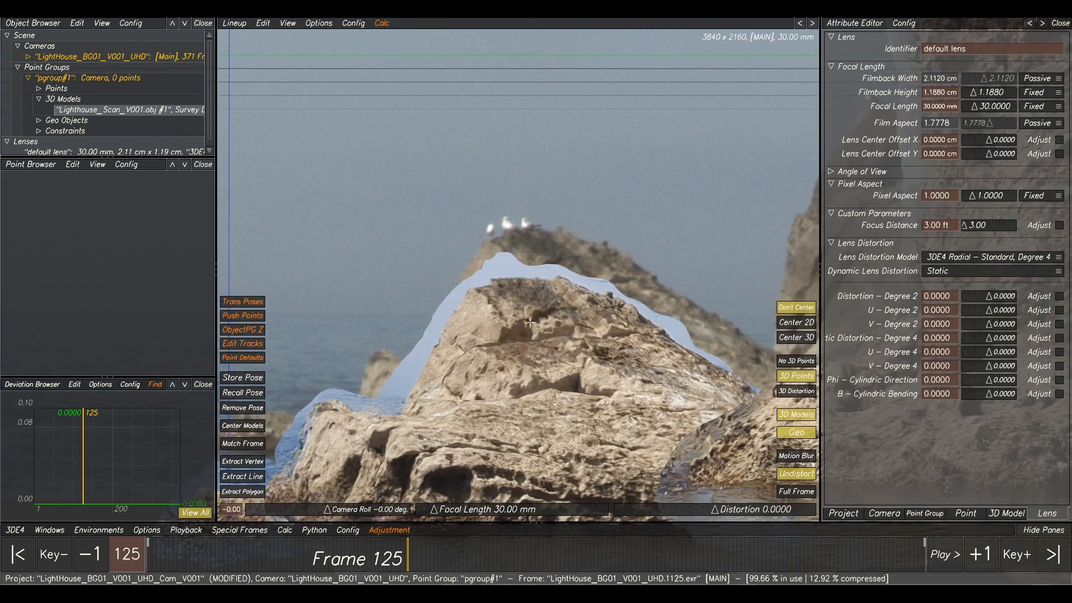
key("F2")
key("F3")
key("F2")
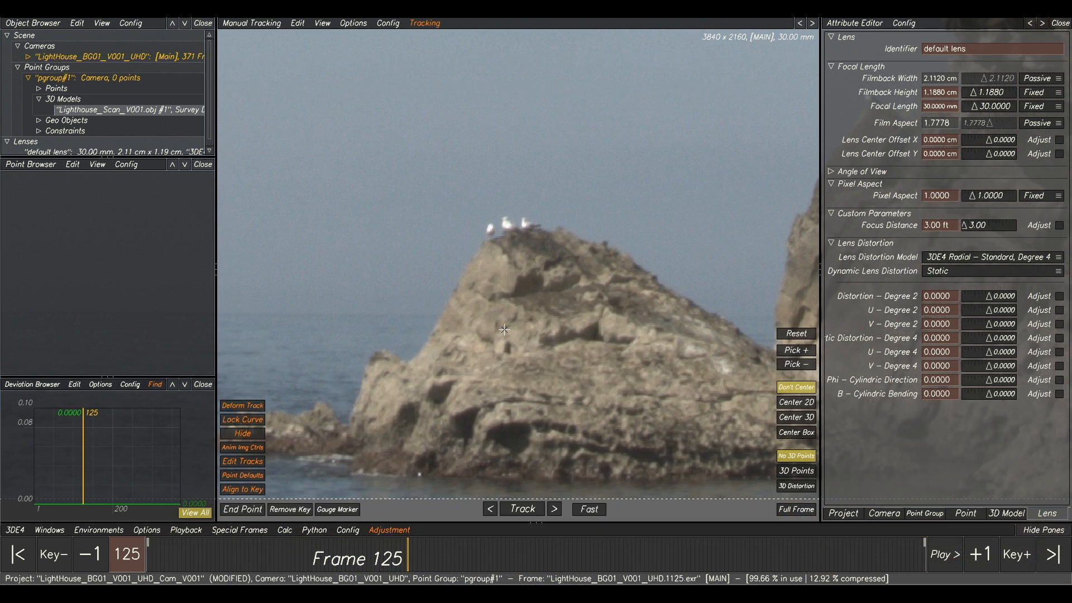
left_click(518, 277, "ctrl")
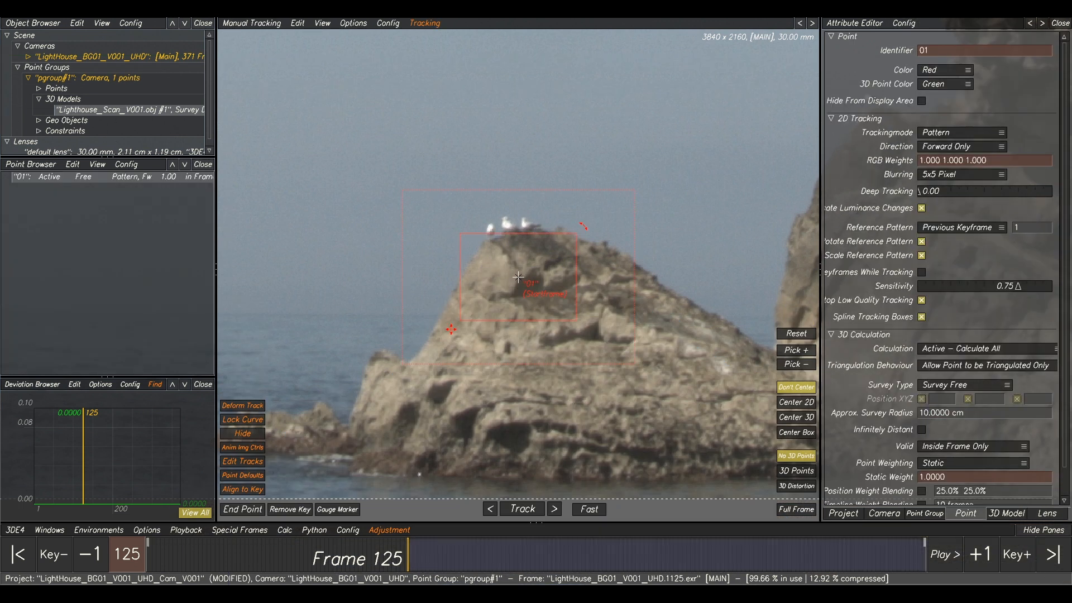
- Compare the large rock's seaward cliff face between the plate and the textured scan for recognisable shared features
scroll(527, 314, "down", 3)
middle_click_drag(673, 254, 366, 417)
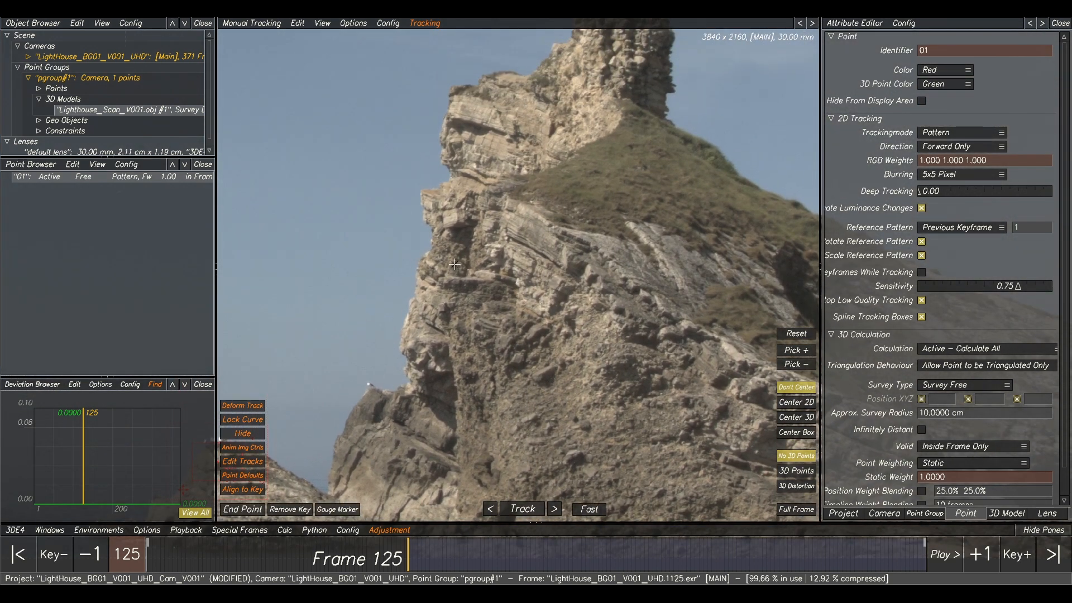
key("F5")
key("F2")
key("F5")
key("F2")
key("F5")
key("F2")
key("F5")
- Match the large rock's summit tower between plate and scan, and place a tracking point just below its flat ledge at frame 125
scroll(542, 312, "down", 3)
middle_click_drag(529, 263, 433, 430)
scroll(544, 249, "up", 3)
key("F2")
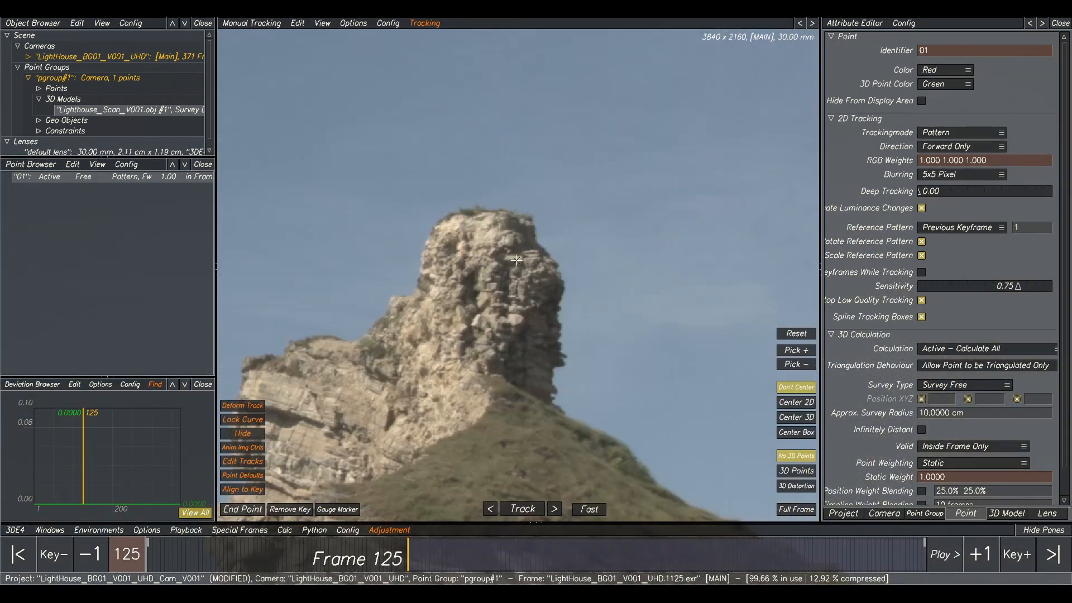
key("F5")
key("F2")
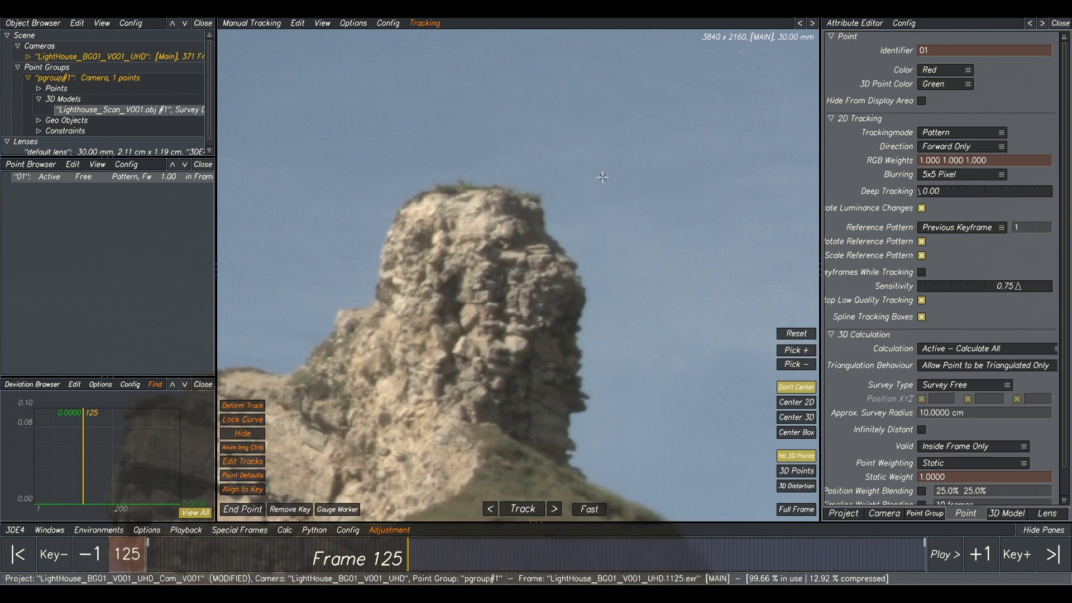
key("F5")
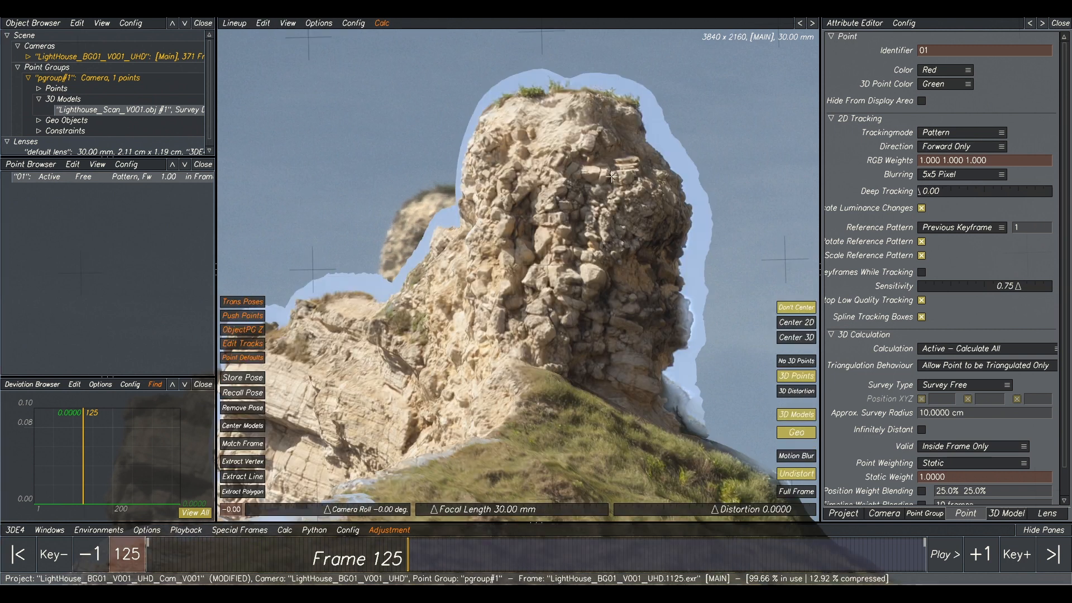
key("F2")
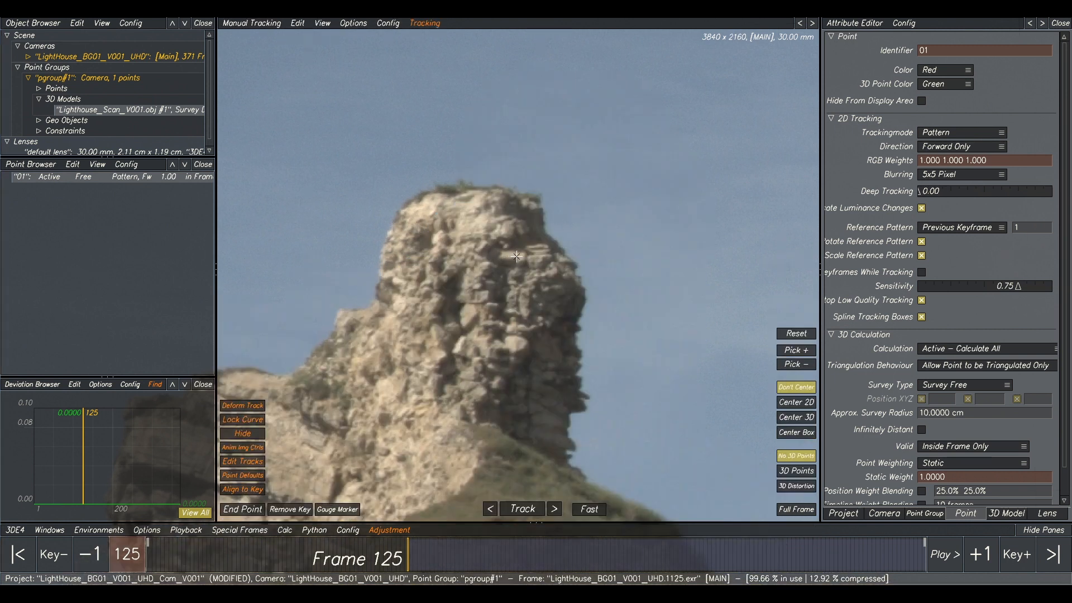
key("F5")
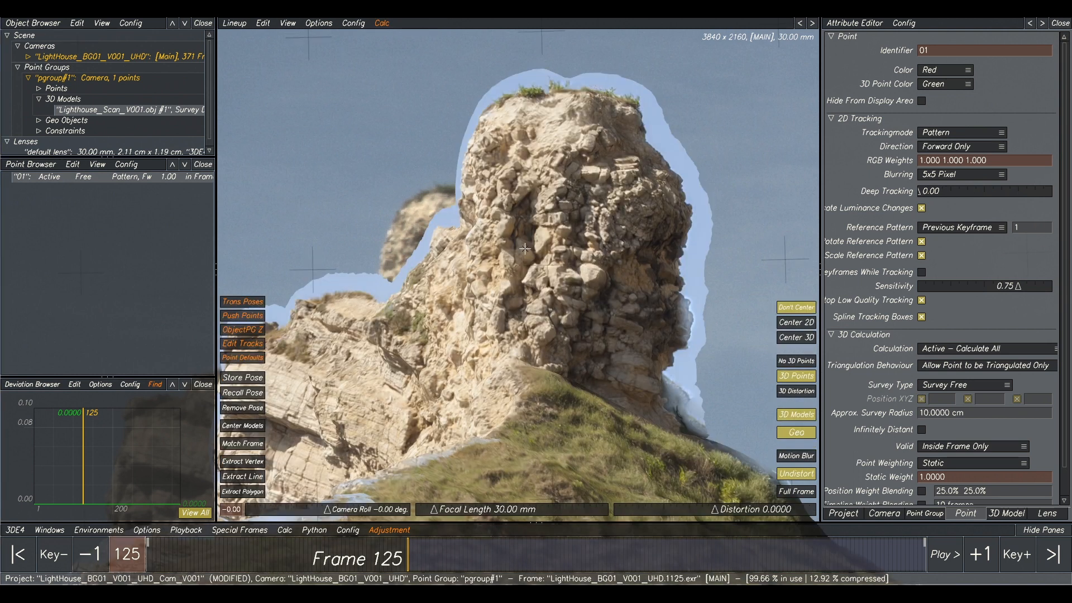
key("F2")
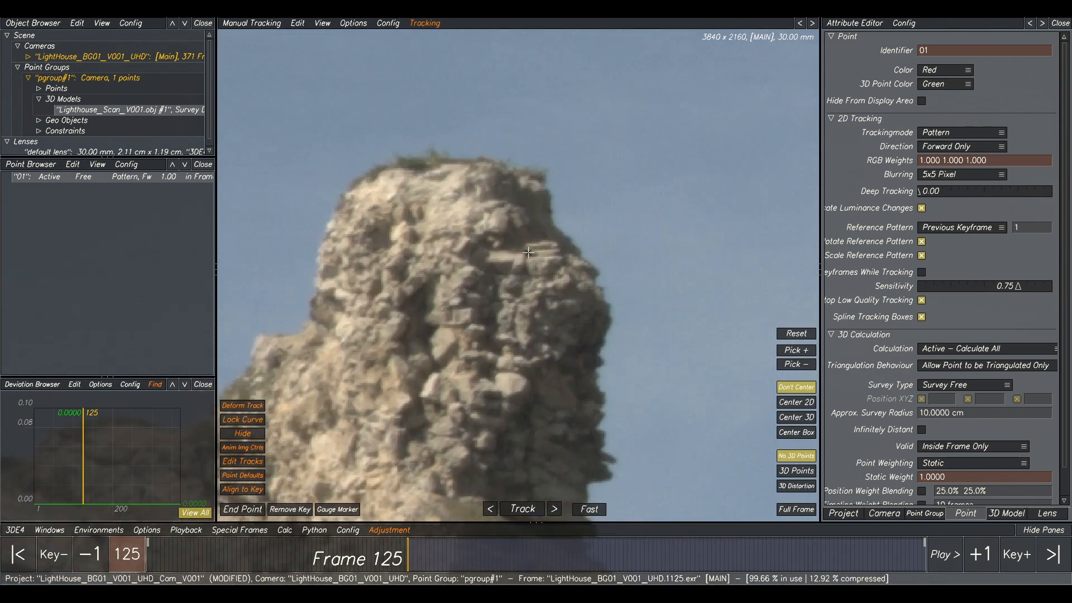
left_click(514, 261, "ctrl")
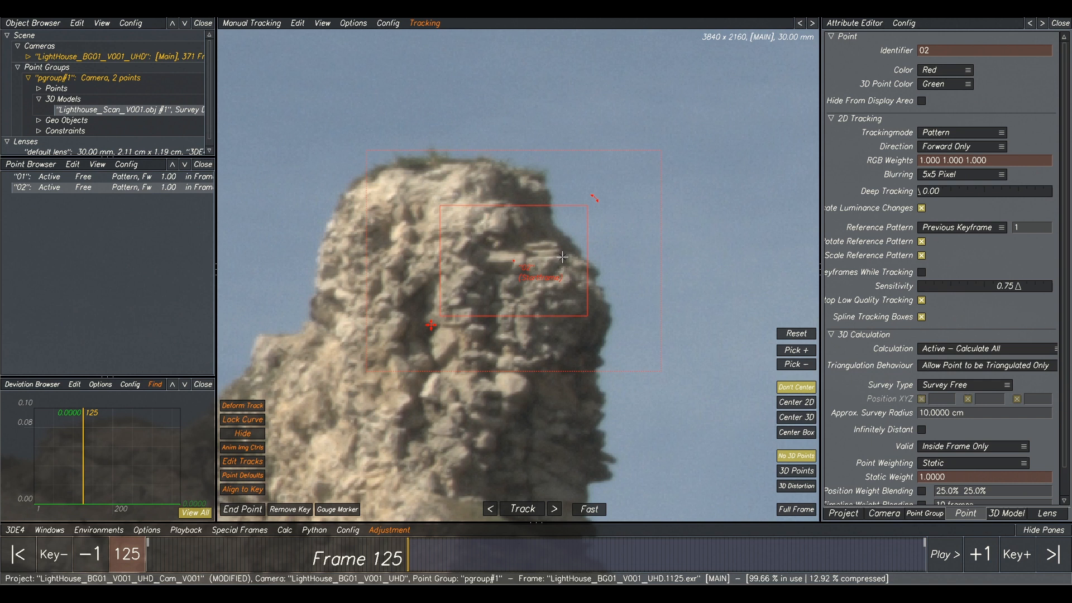
key("F5")
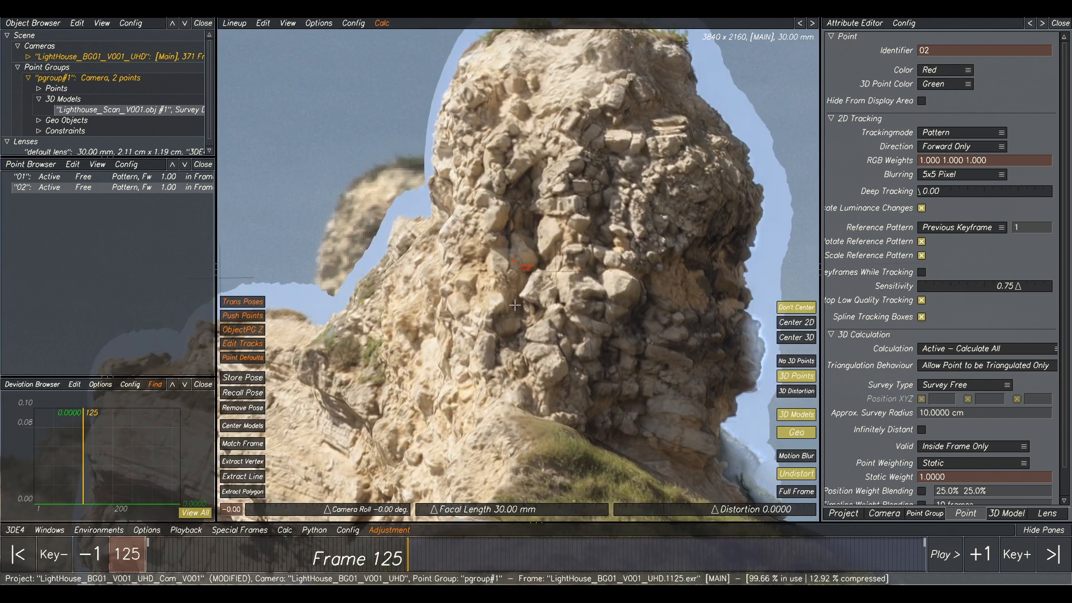
key("F2")
- Place a tracking point beside the dark stone low on the large rock's rubble face, and check it against the scan
scroll(562, 212, "down", 8)
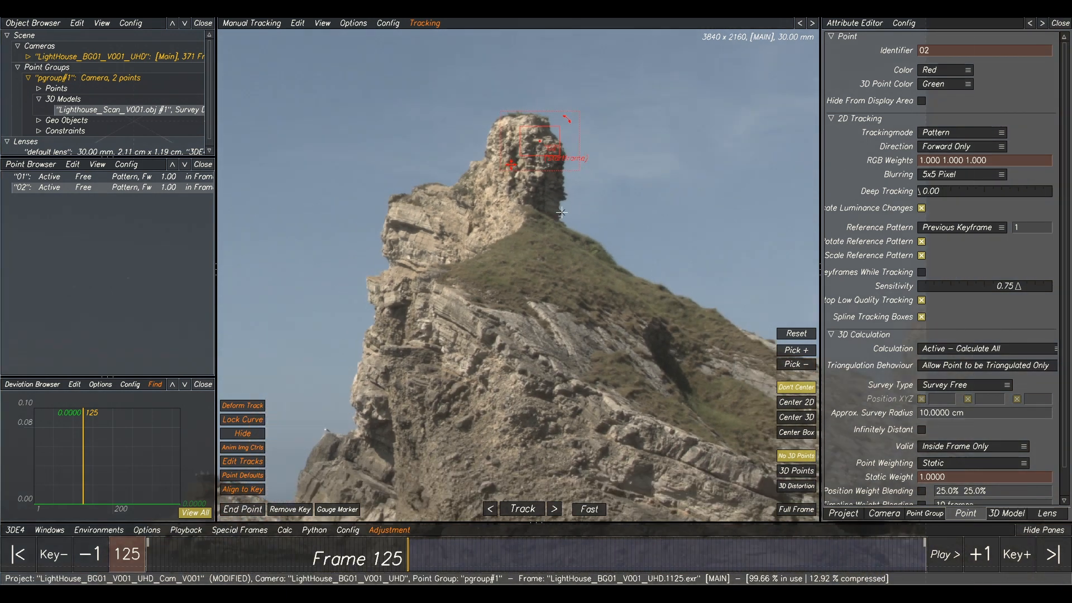
scroll(562, 212, "down", 1)
middle_click_drag(646, 283, 583, 169)
middle_click_drag(682, 240, 597, 217)
left_click(597, 217)
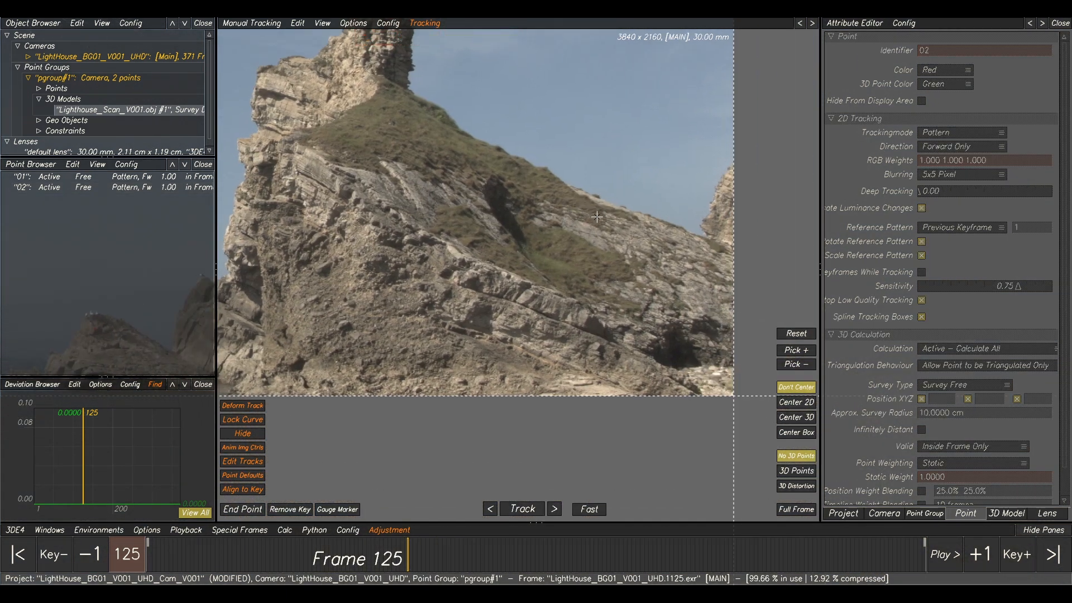
scroll(441, 226, "up", 2)
middle_click_drag(469, 314, 540, 249)
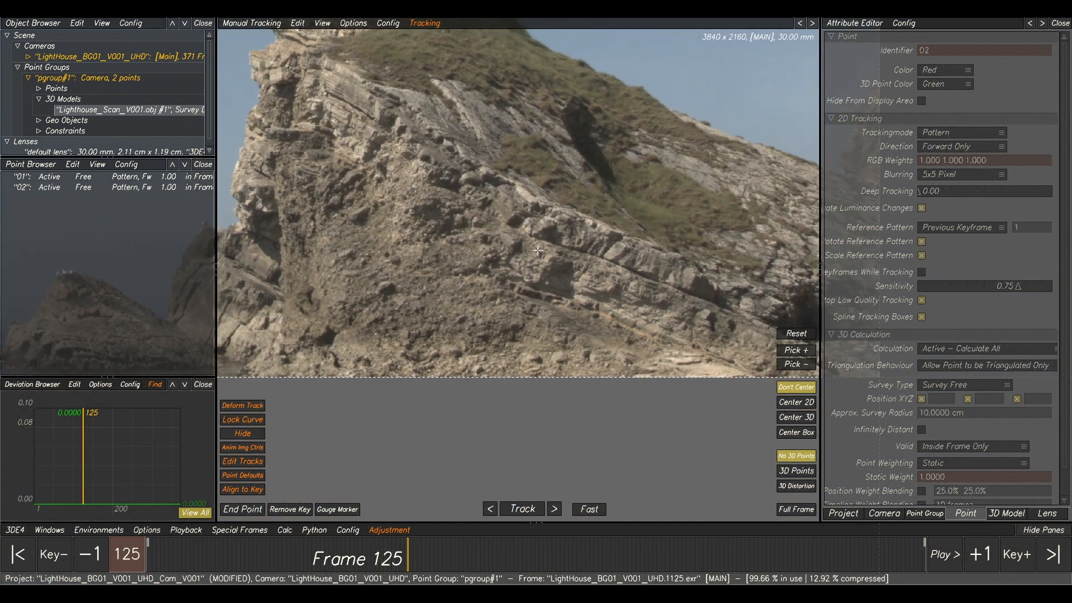
key("F5")
key("F2")
key("F5")
key("F2")
key("F5")
key("F2")
scroll(389, 285, "up", 3)
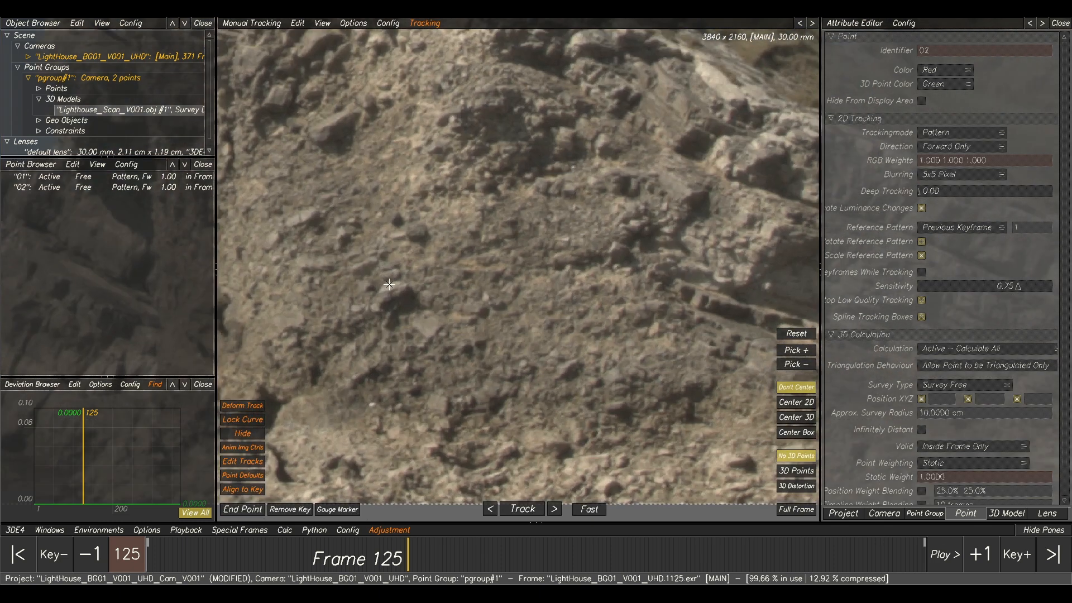
left_click(429, 325, "ctrl")
key("F5")
key("F2")
scroll(423, 323, "down", 2)
middle_click_drag(423, 322, 552, 320)
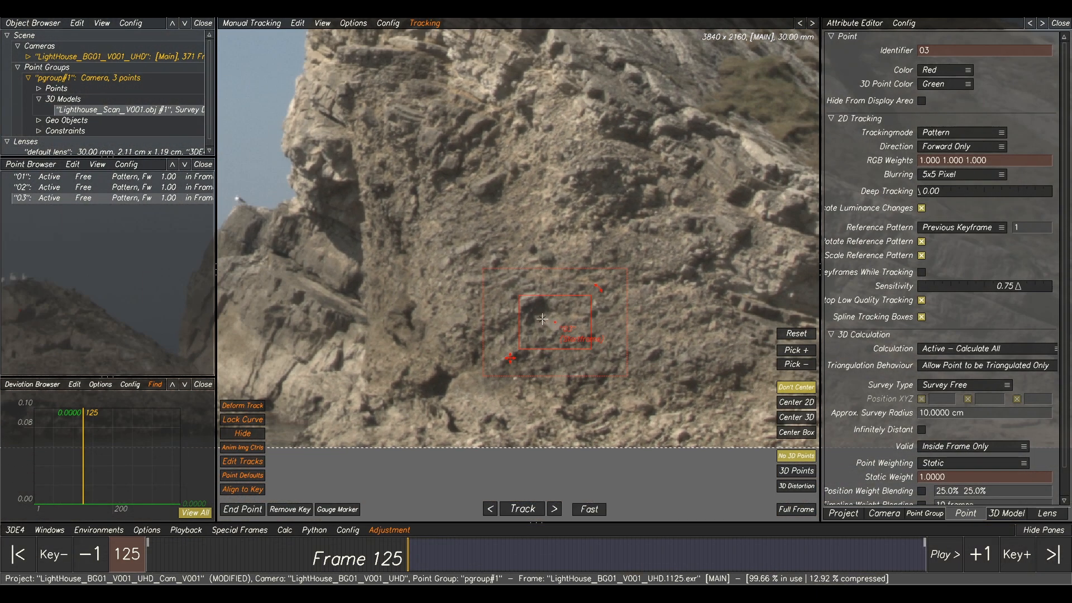
key("F5")
key("F2")
- Place a tracking point on the bare rocky slope just below the large rock's right skyline, matching it against the scan
scroll(550, 288, "down", 2)
scroll(551, 289, "down", 3)
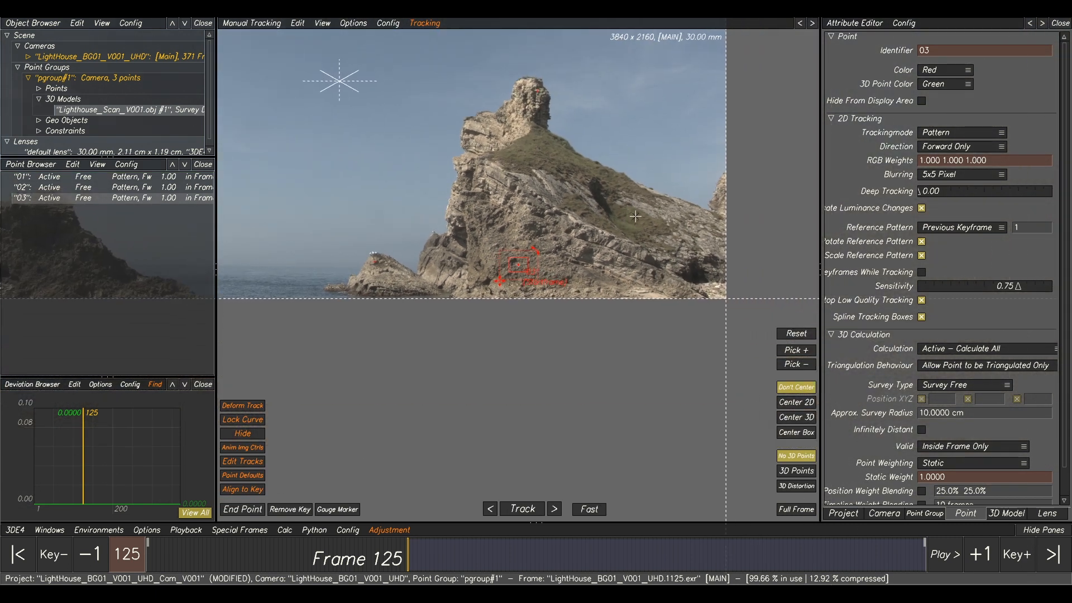
middle_click_drag(668, 218, 630, 216)
scroll(630, 216, "up", 3)
left_click(630, 217)
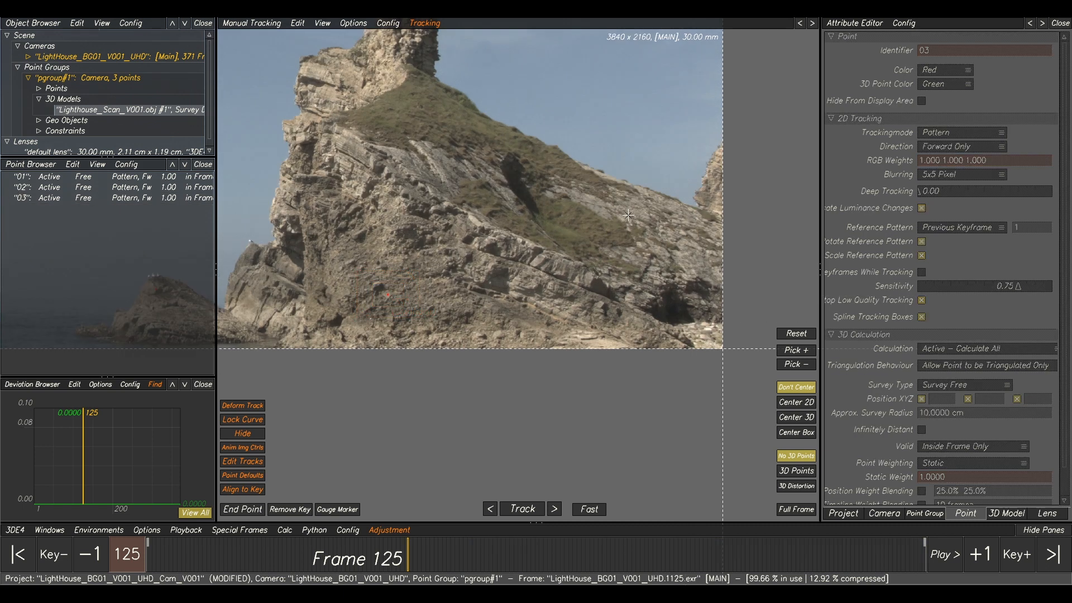
scroll(631, 219, "up", 2)
key("F5")
key("F2")
key("F5")
key("F2")
key("F5")
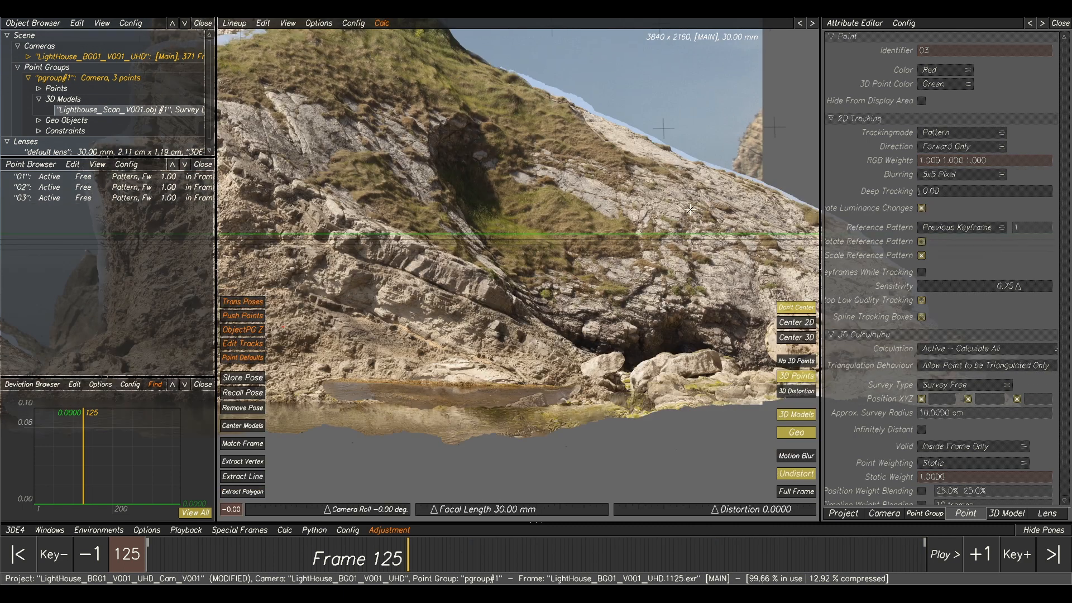
key("F2")
left_click(673, 211, "ctrl")
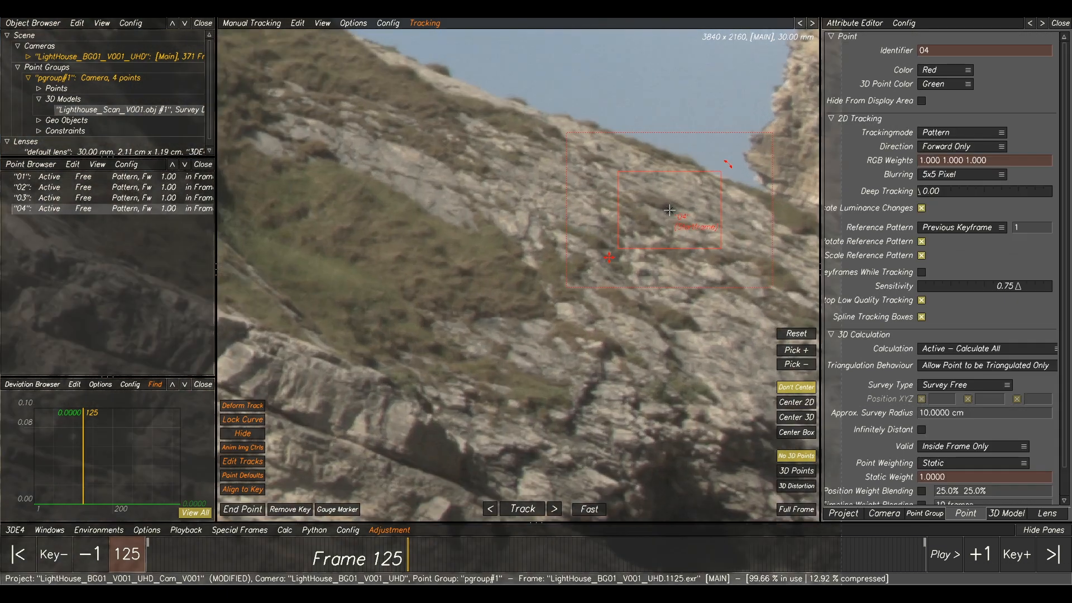
key("F5")
key("F2")
key("F5")
key("F2")
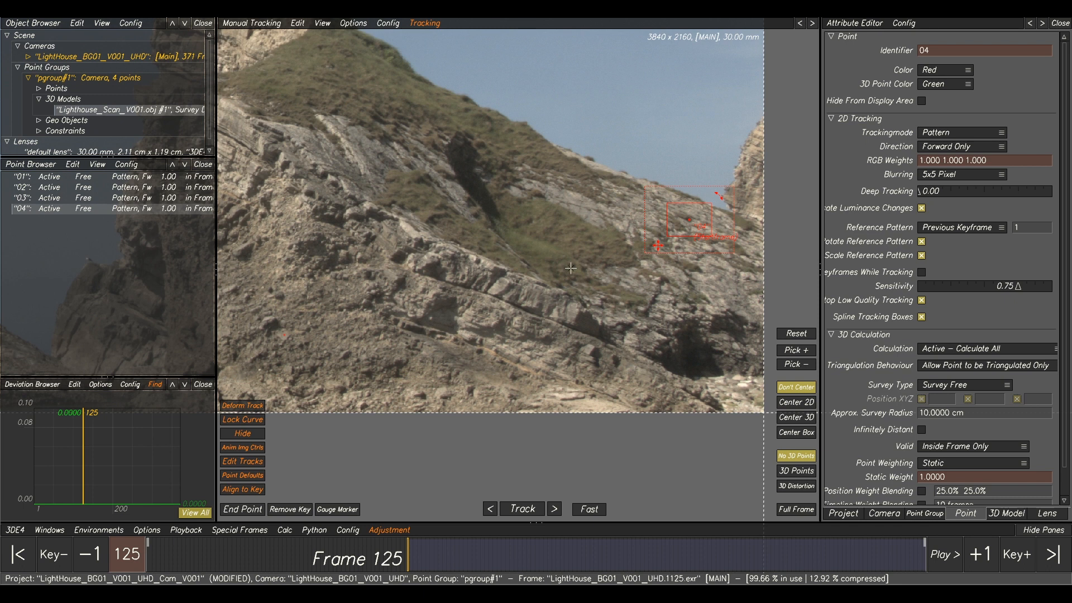
- Place a tracking point on the protruding stone left of the dark cave at the large rock's base, checking it against the scan
scroll(636, 323, "down", 1)
key("F5")
key("F2")
scroll(590, 343, "up", 2)
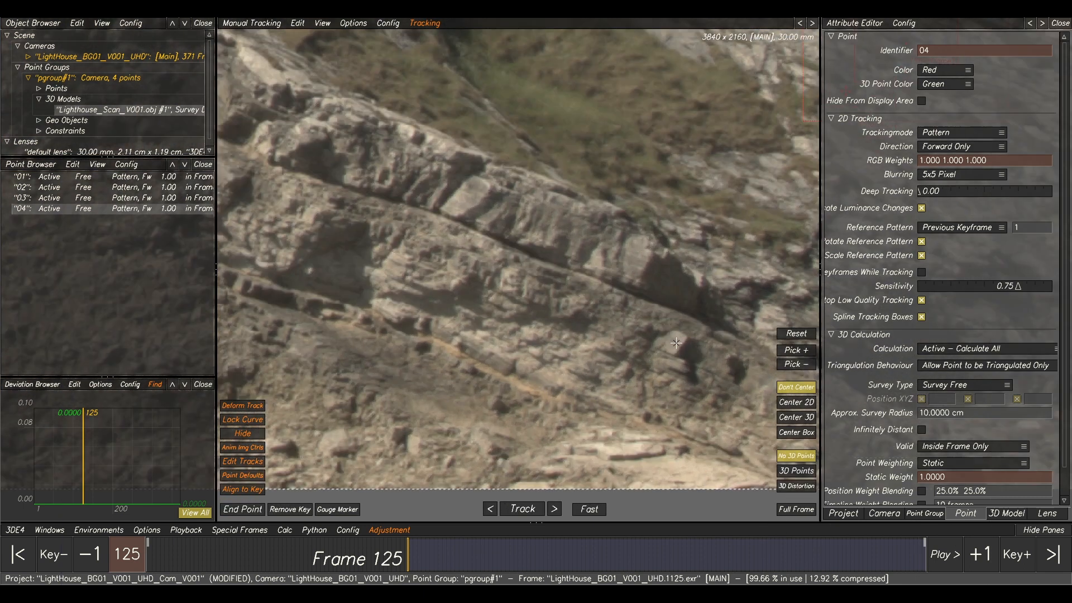
left_click(684, 338, "ctrl")
key("F5")
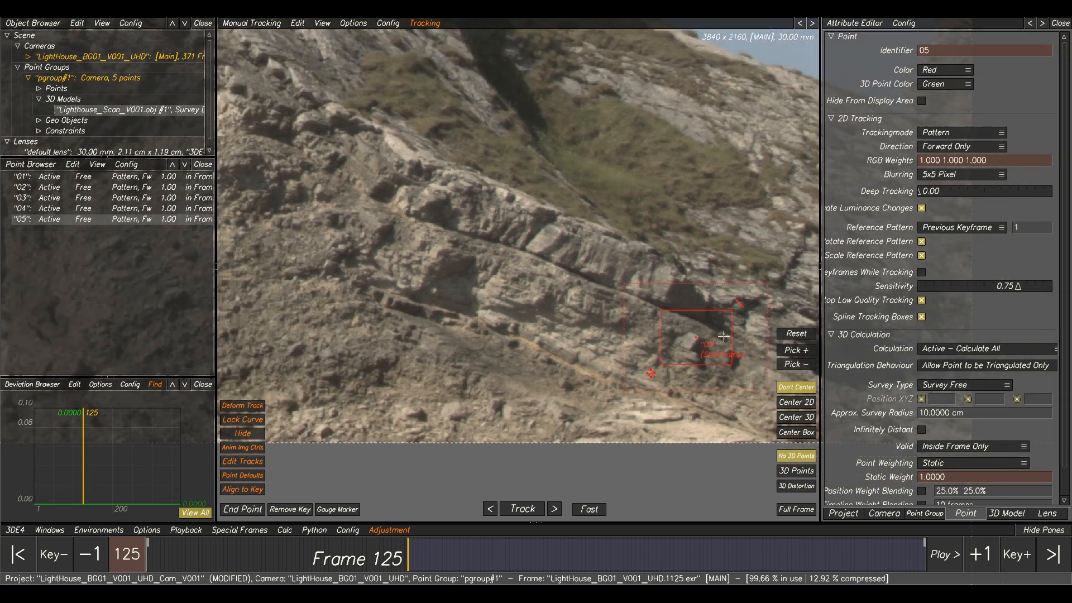
key("F2")
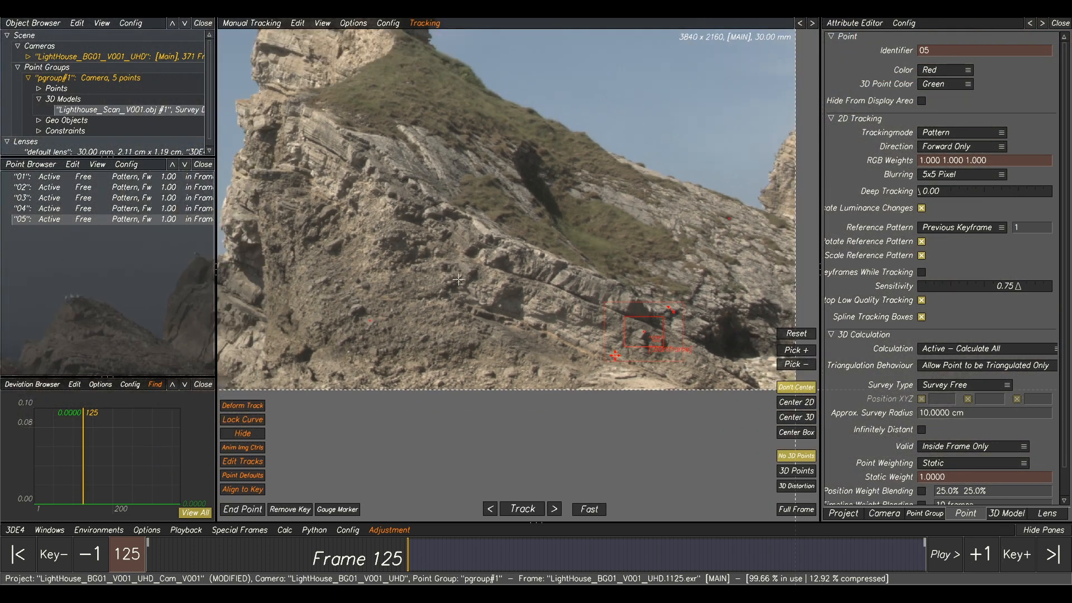
- Place a tracking point on the blocky outcrop where the tilted slabs meet the rubble on the large rock's upper face
middle_click_drag(424, 234, 526, 224)
scroll(530, 216, "down", 2)
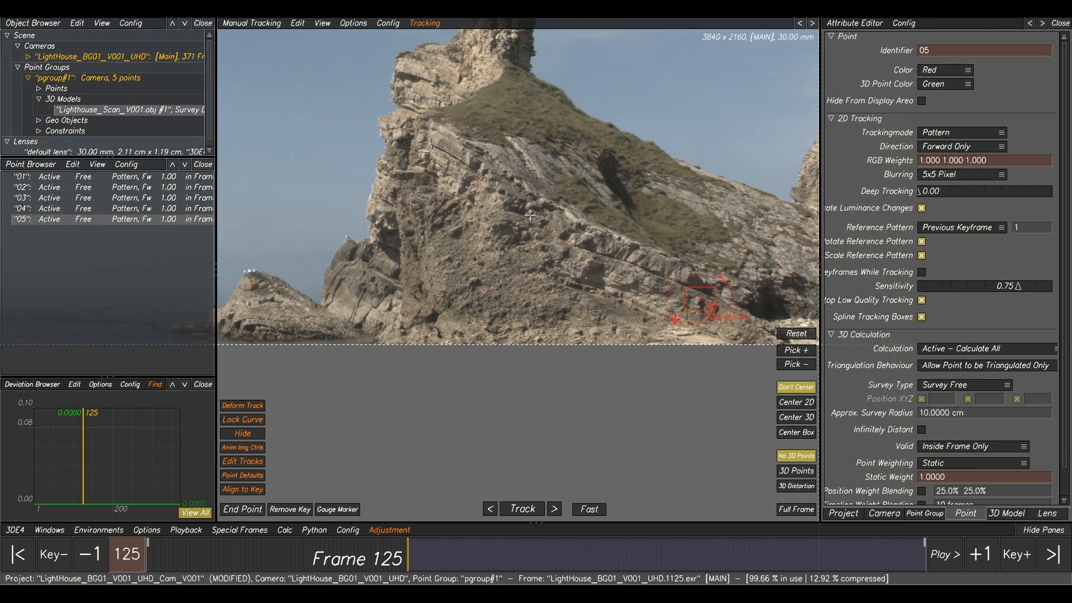
key("F5")
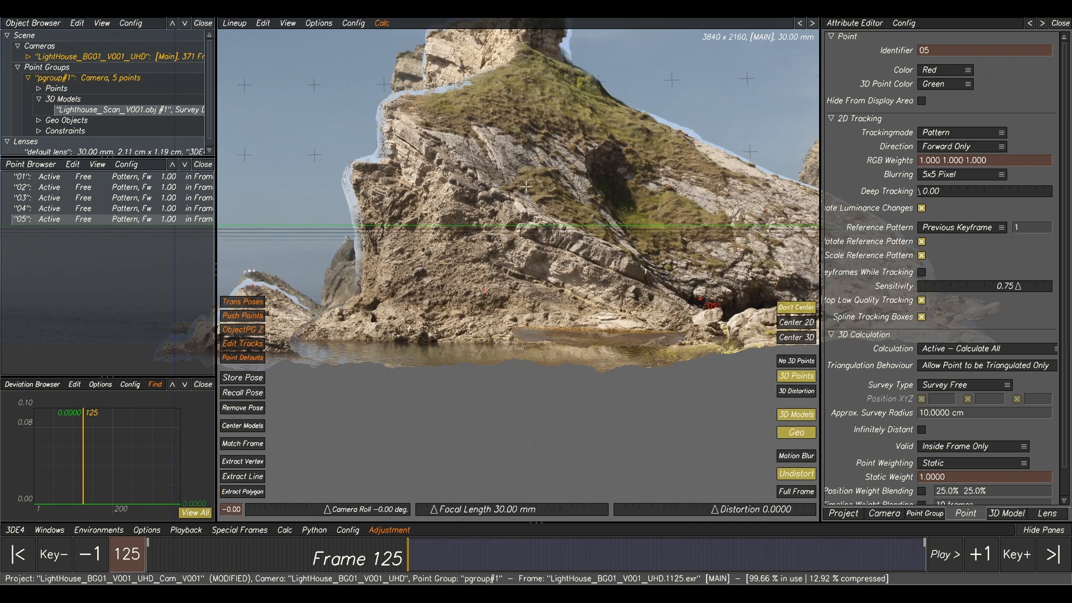
key("F2")
scroll(459, 185, "up", 3)
key("F5")
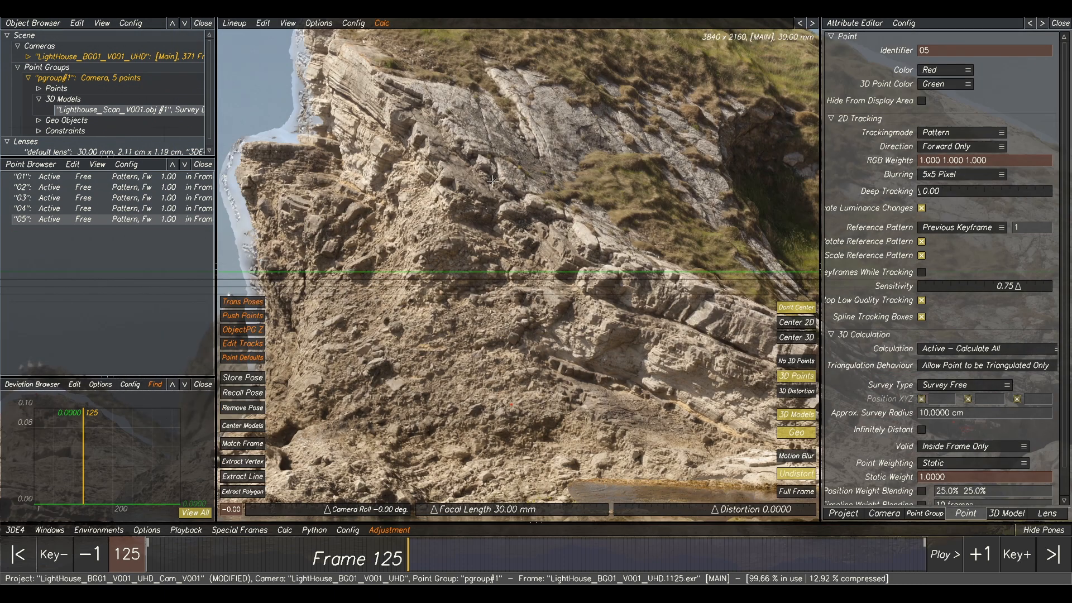
key("F2")
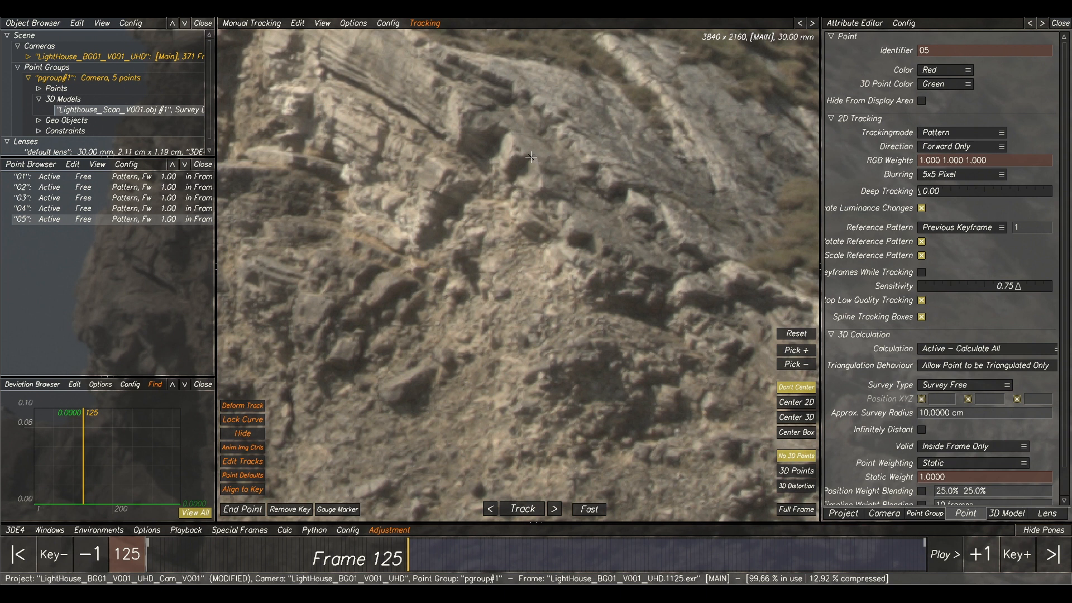
left_click(531, 158, "ctrl")
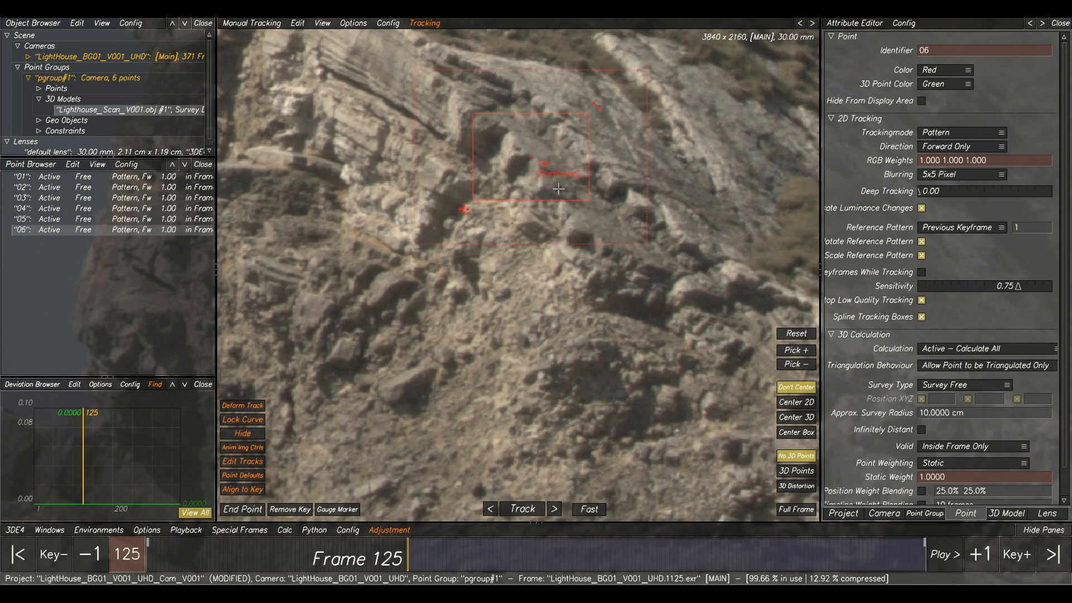
- Compare the plate with the scan around point 06 and along the tilted slabs on the large rock's upper face
key("F2")
key("F1")
key("F2")
key("F1")
key("F2")
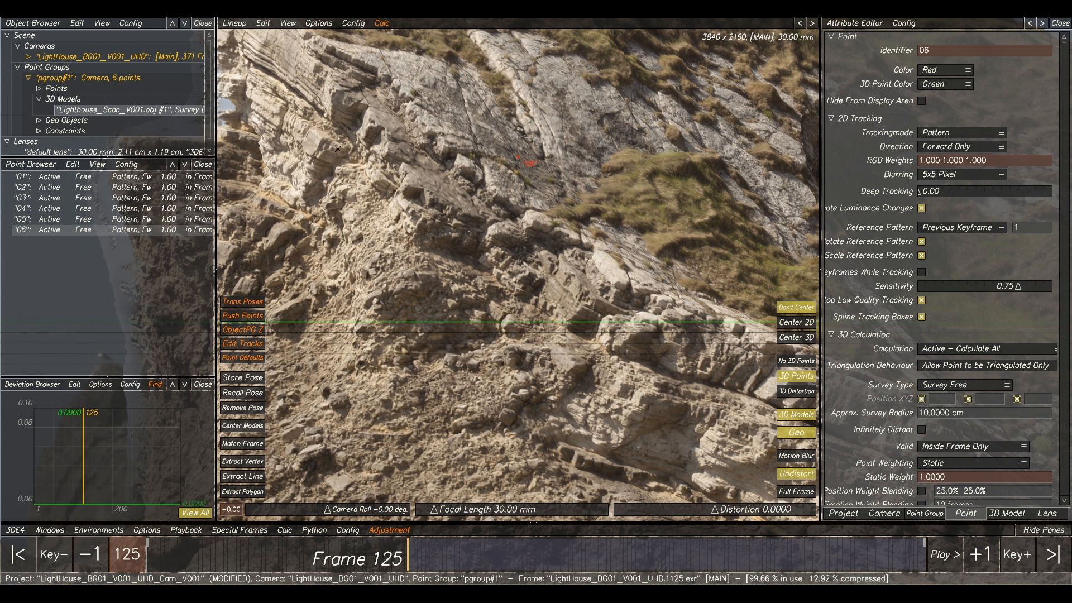
middle_click_drag(390, 109, 550, 201)
scroll(517, 211, "up", 2)
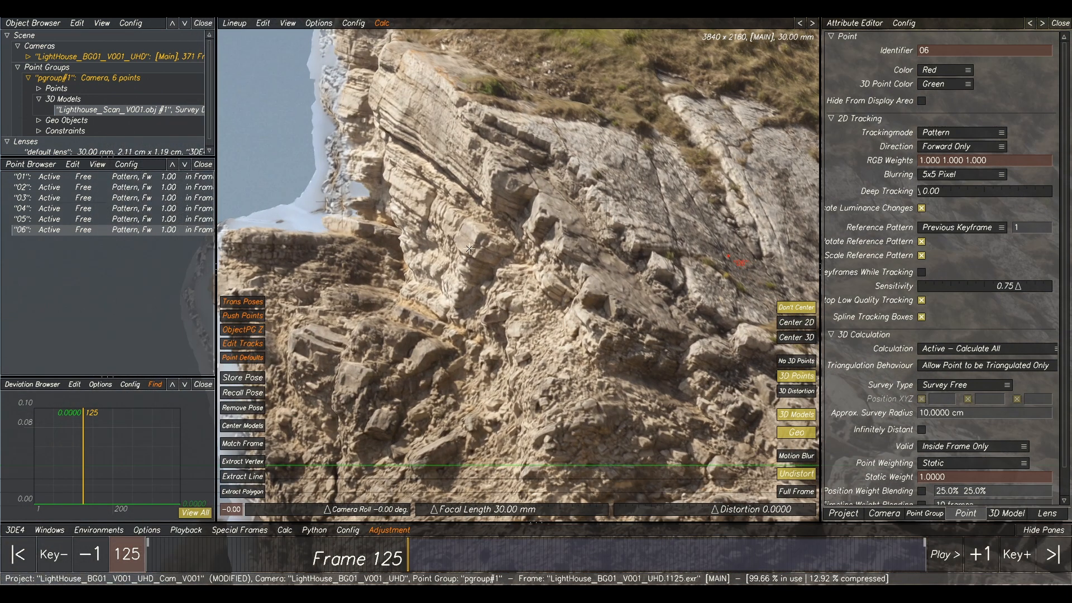
key("F1")
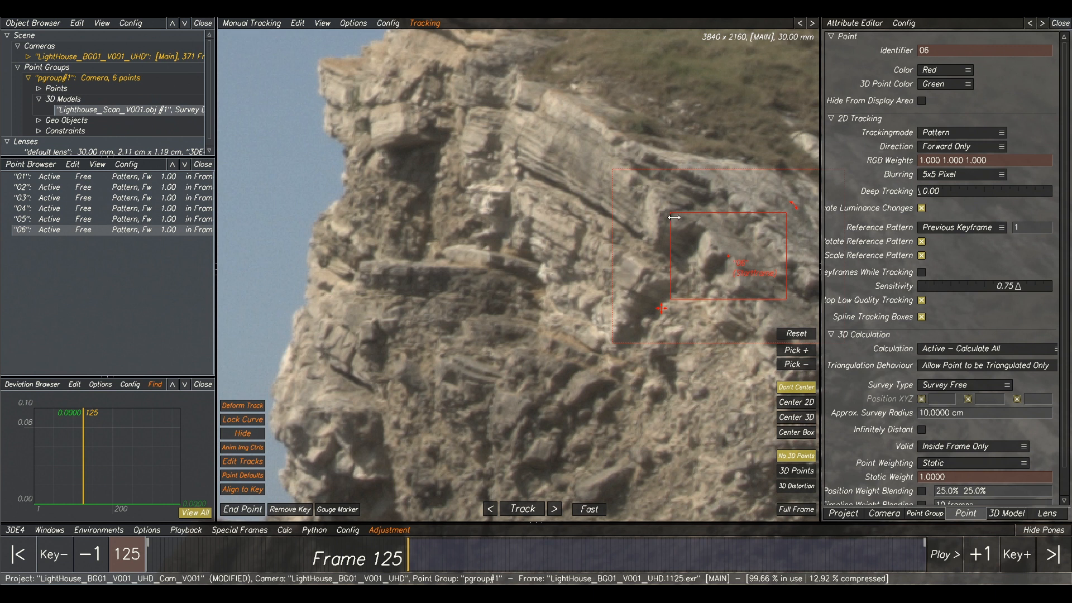
key("F2")
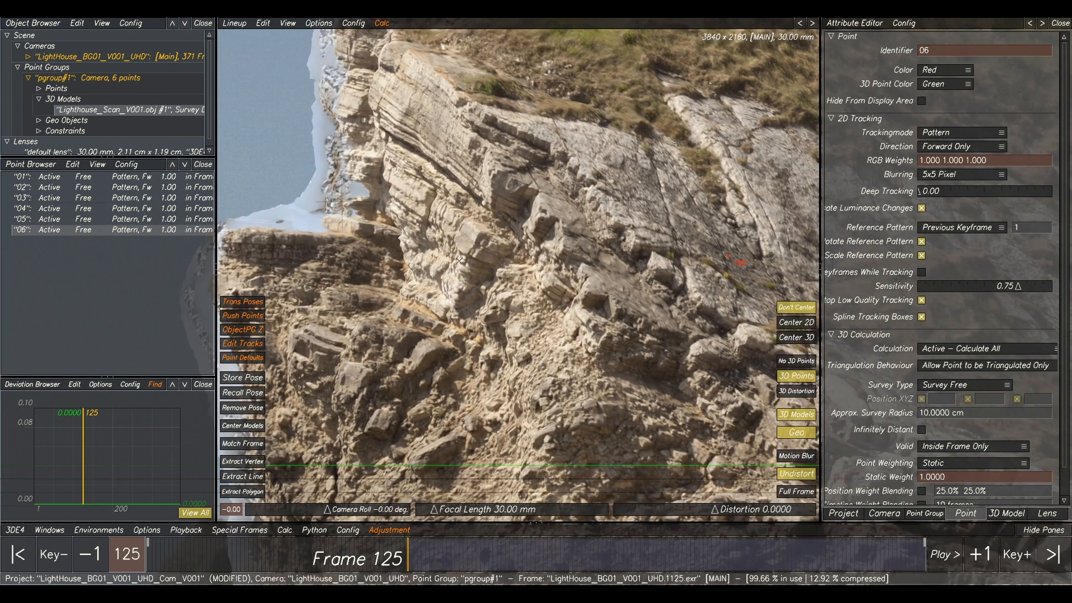
key("F1")
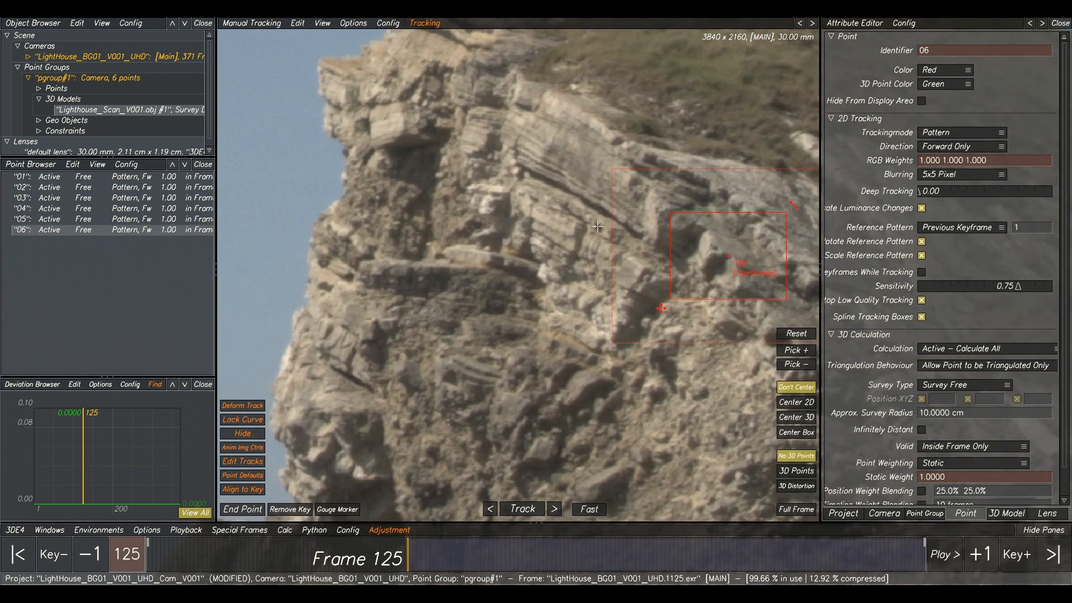
key("F2")
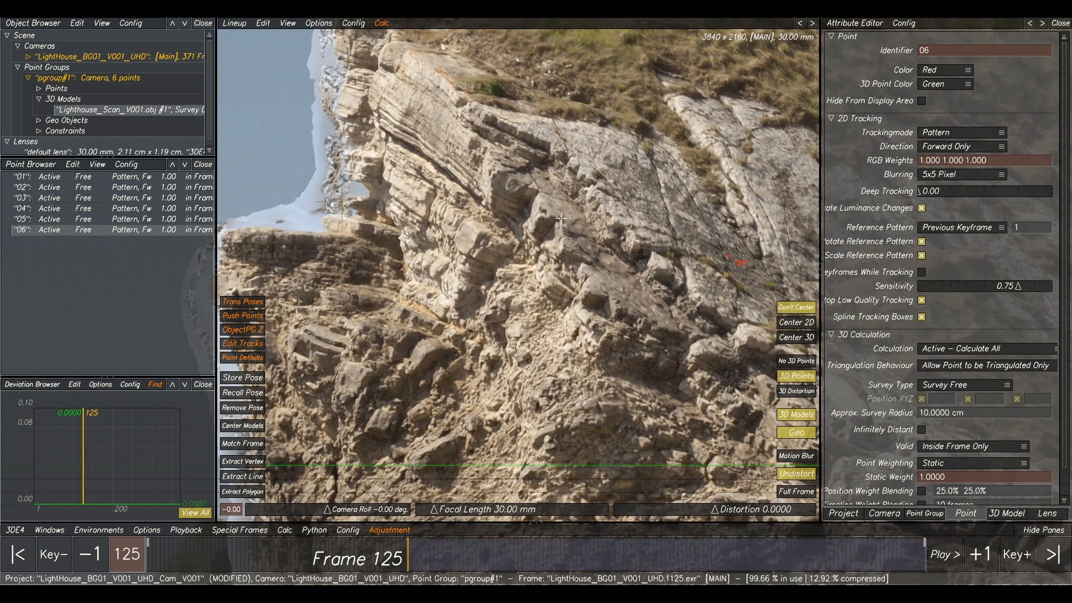
scroll(560, 222, "down", 2)
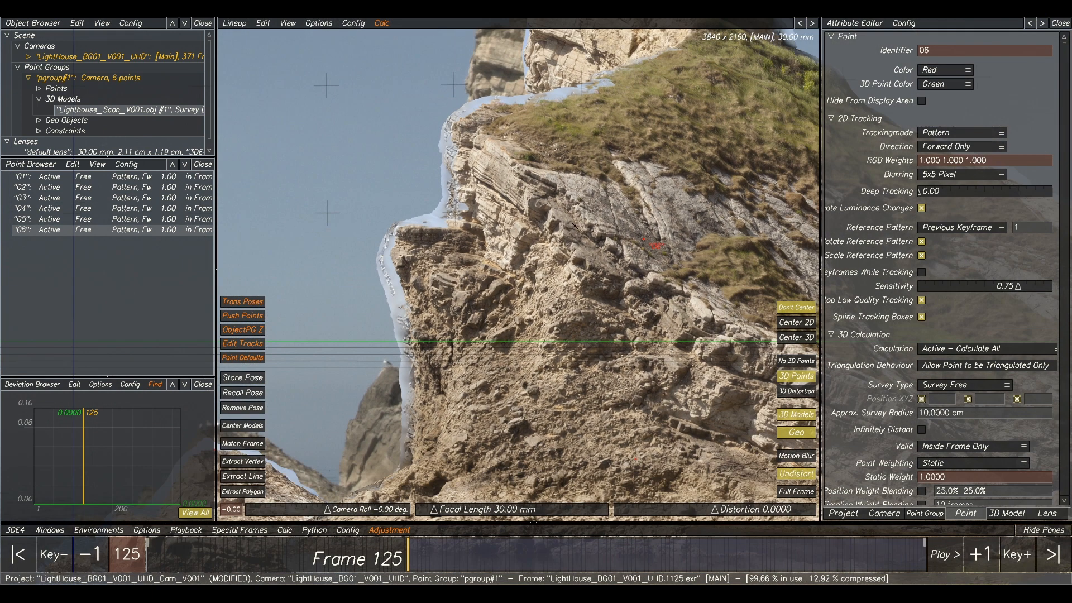
- Survey point 01 from the scan by extracting the polygon at its matching feature just below the small sea rock's summit
left_click(51, 179)
scroll(453, 190, "down", 2)
key("F2")
middle_click_drag(339, 357, 659, 217)
scroll(649, 189, "up", 5)
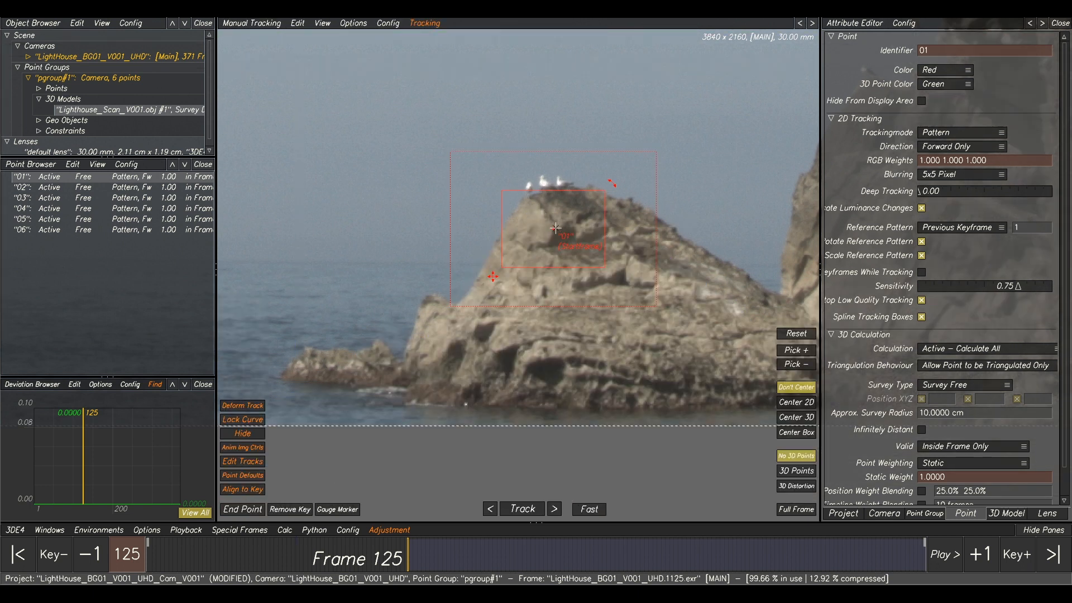
key("F2")
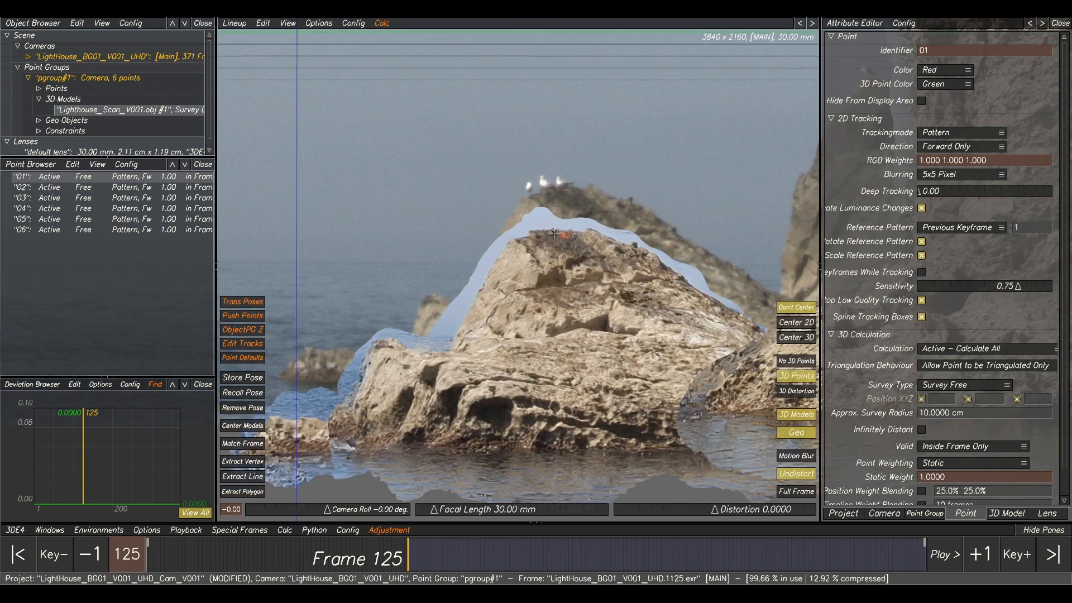
left_click(253, 494)
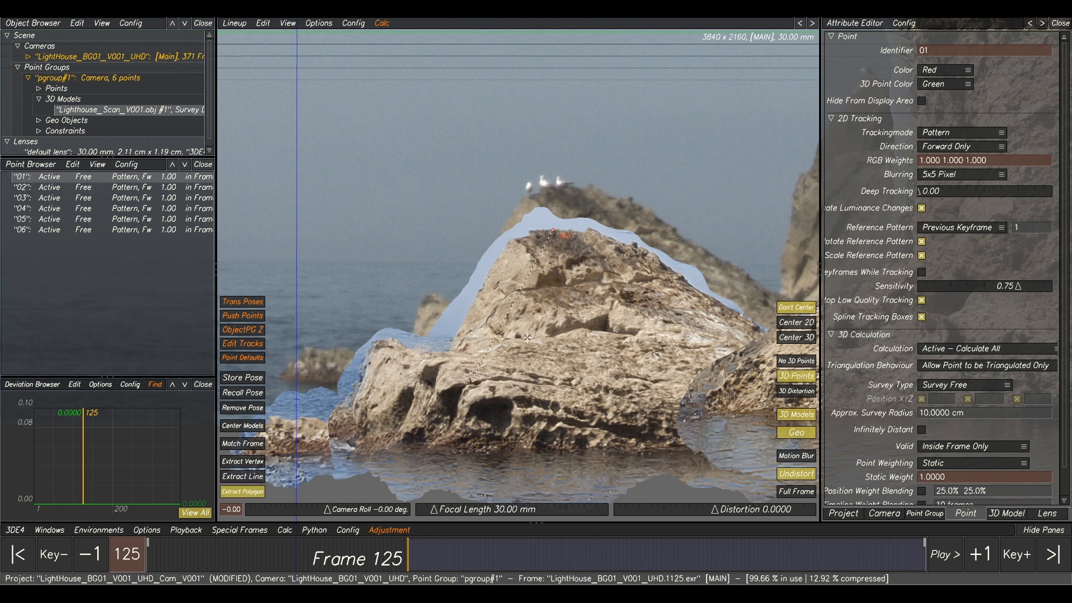
left_click(539, 274)
- Check point 01's surveyed position by comparing the plate with the scan on the small sea rock
key("F2")
key("F5")
key("F2")
key("F5")
key("F2")
key("F5")
key("F2")
key("F5")
key("F2")
key("F5")
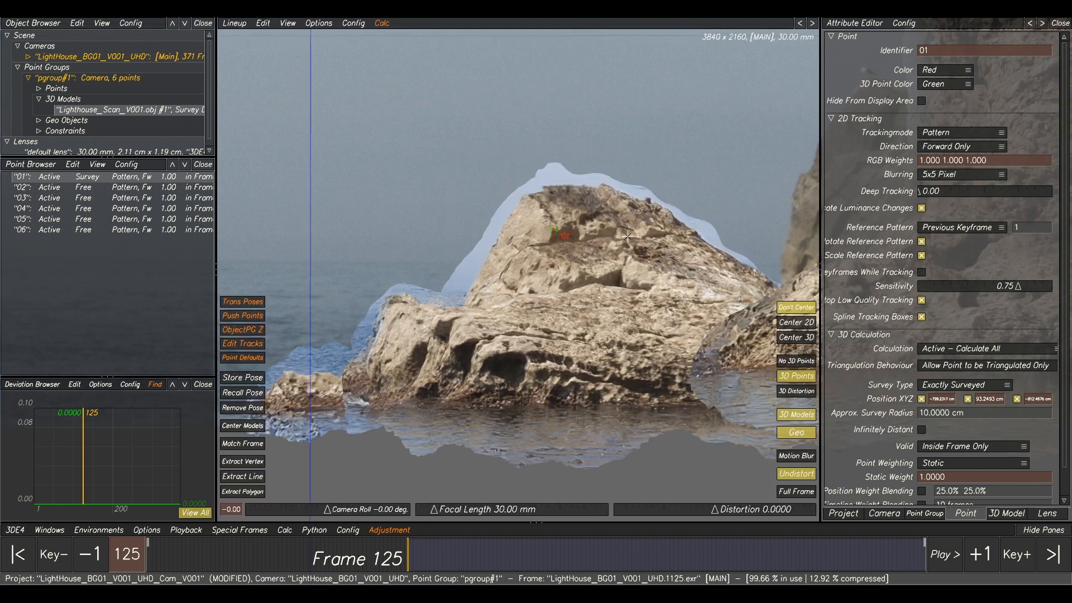
scroll(628, 237, "down", 5)
middle_click_drag(724, 135, 599, 211)
scroll(599, 210, "down", 1)
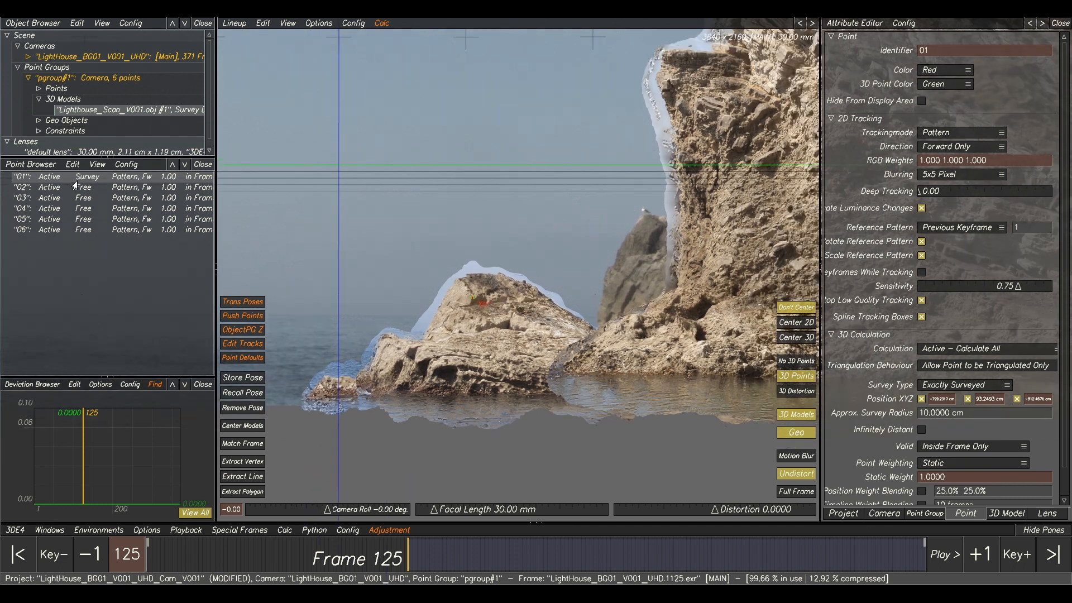
- Survey point 02 from the scan by extracting the polygon beside the thin ledge stones near the top of the rock pillar
left_click(74, 189)
scroll(678, 127, "down", 4)
middle_click_drag(678, 126, 554, 159)
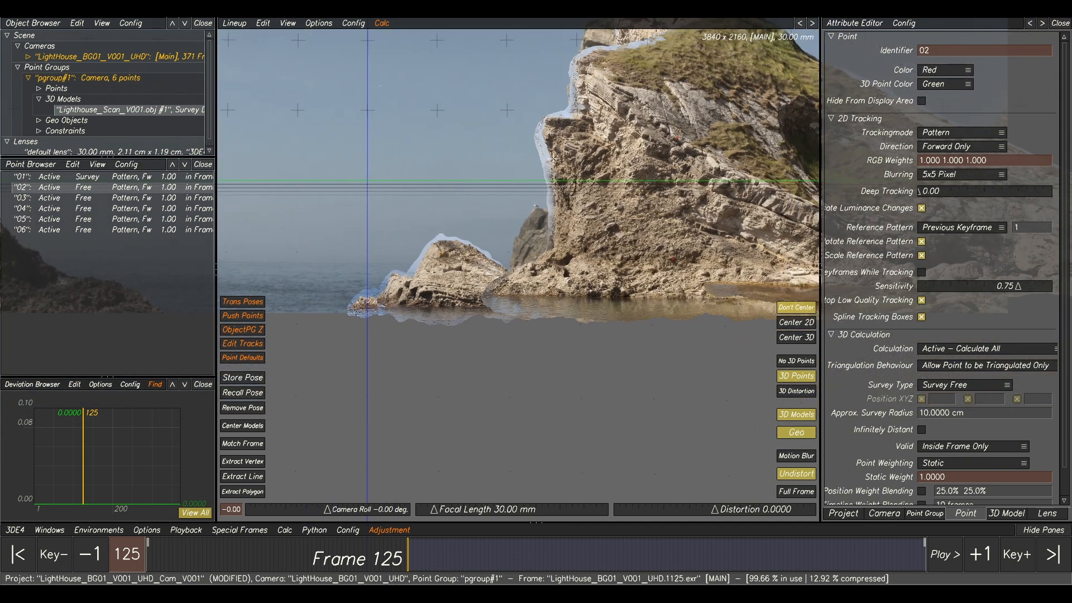
key("F2")
middle_click_drag(662, 134, 504, 298)
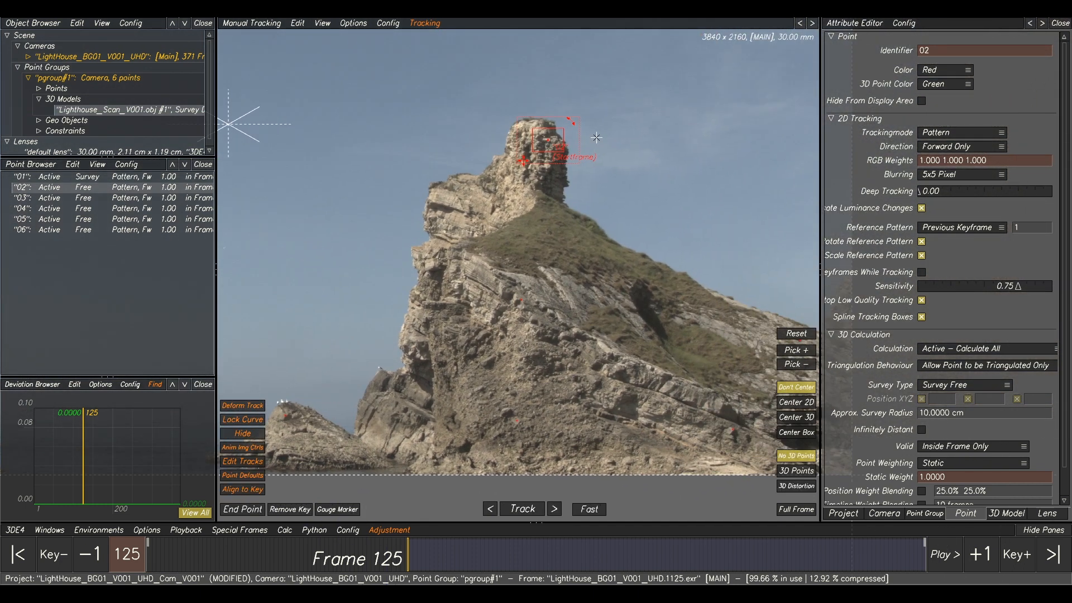
scroll(588, 144, "up", 4)
middle_click_drag(588, 145, 597, 212)
scroll(506, 226, "up", 2)
scroll(509, 228, "up", 1)
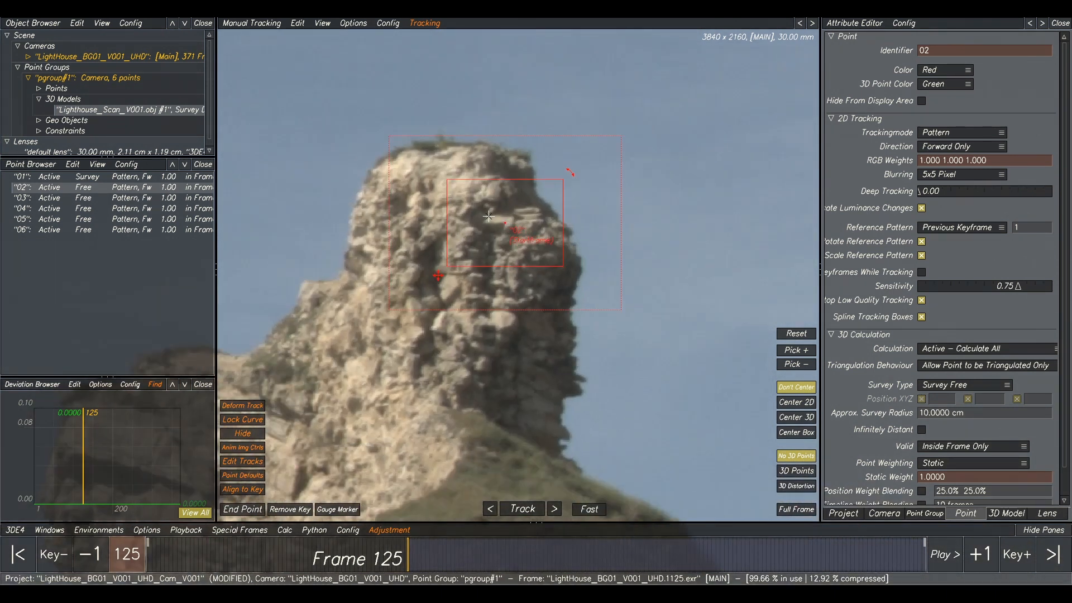
key("F5")
middle_click_drag(611, 148, 609, 204)
key("F2")
key("F5")
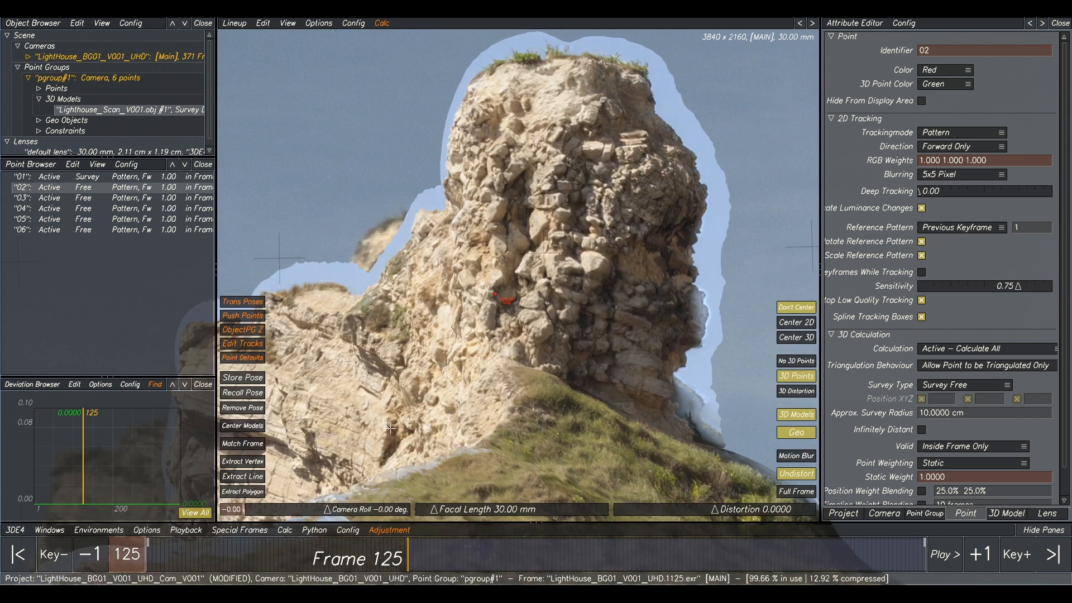
left_click(245, 494)
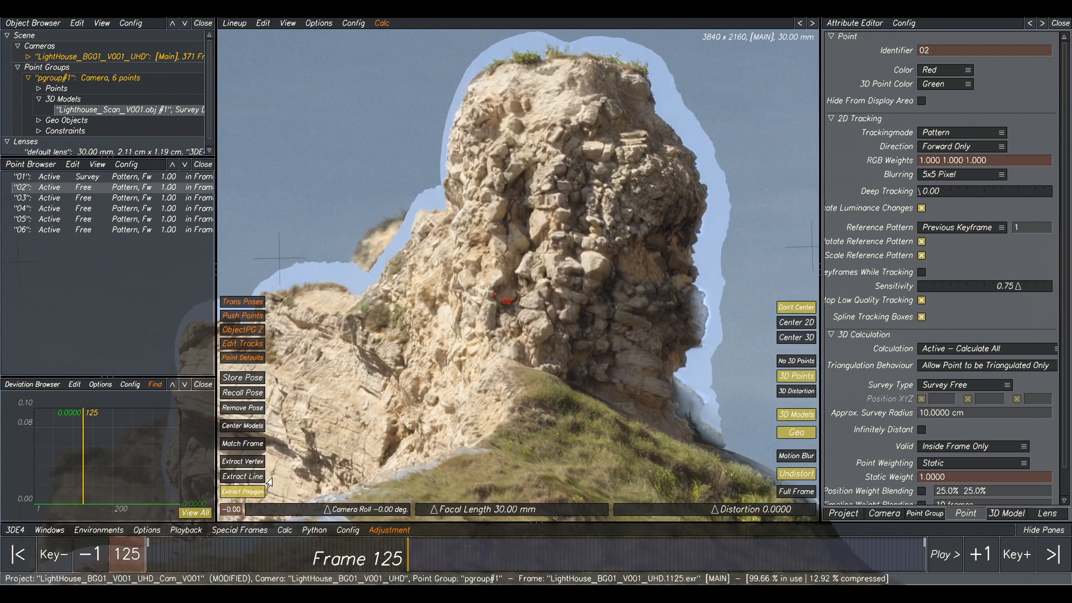
left_click(604, 150)
key("F2")
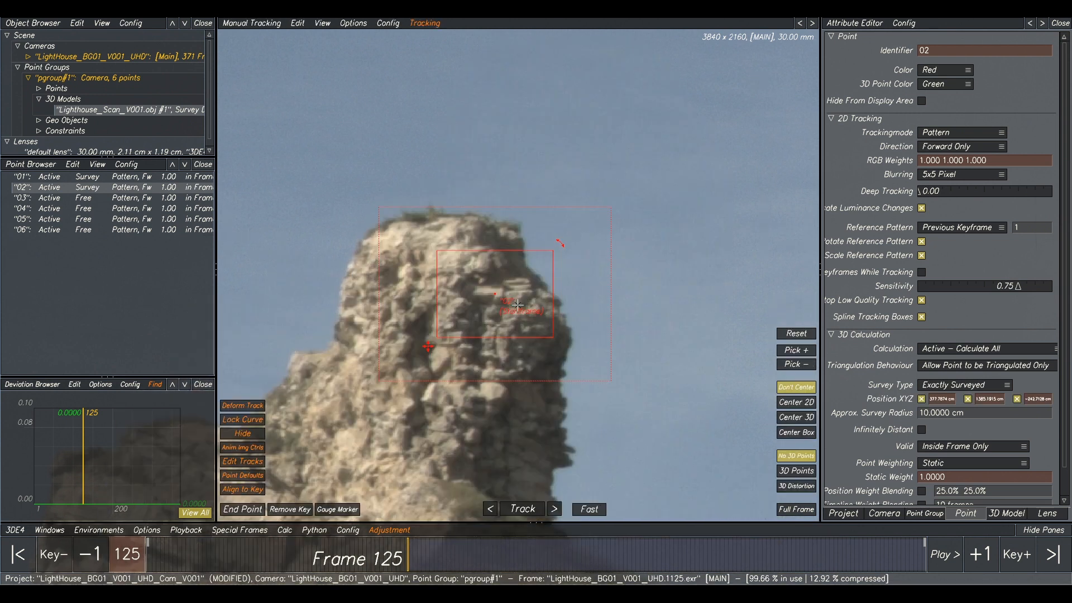
key("F5")
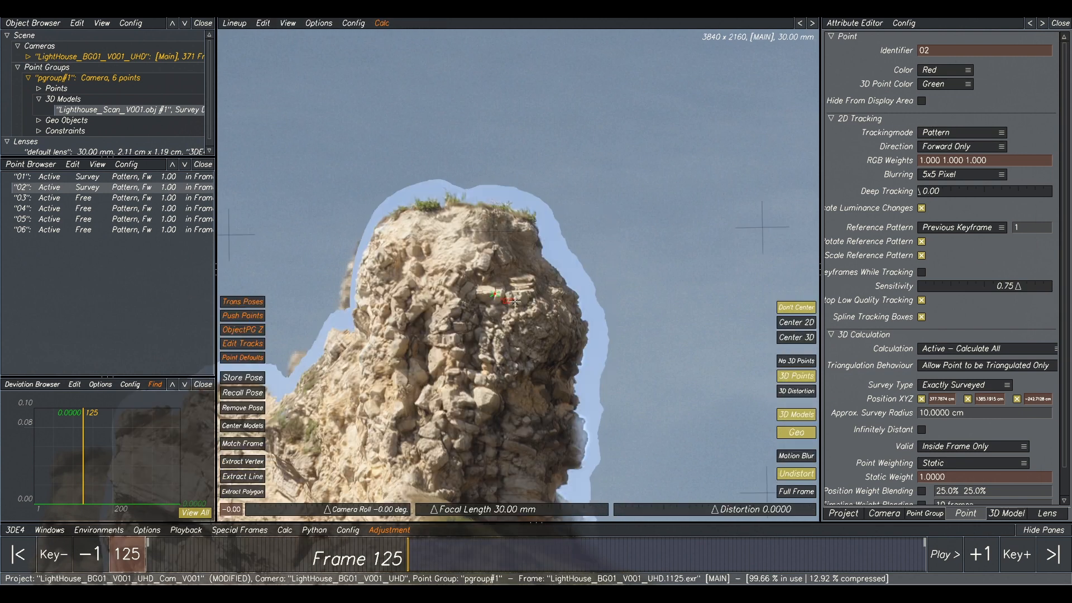
- Survey point 03 from the scan by extracting the polygon beside the dark stone low on the large rock's rubble face
middle_click_drag(620, 306, 568, 92)
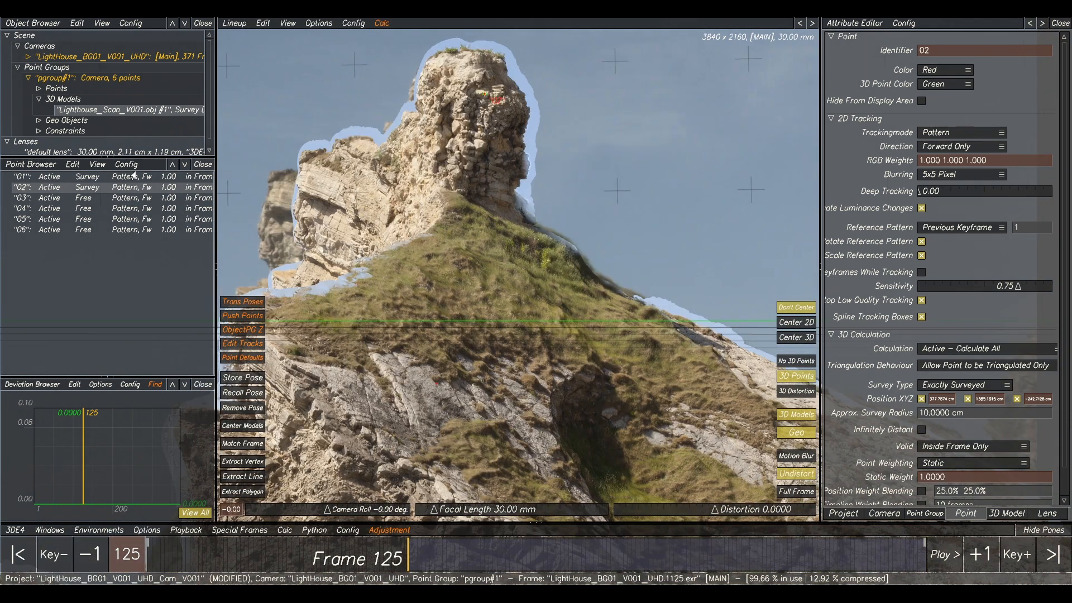
left_click(91, 200)
key("F2")
scroll(604, 190, "up", 5)
scroll(605, 190, "up", 4)
middle_click_drag(484, 140, 552, 256)
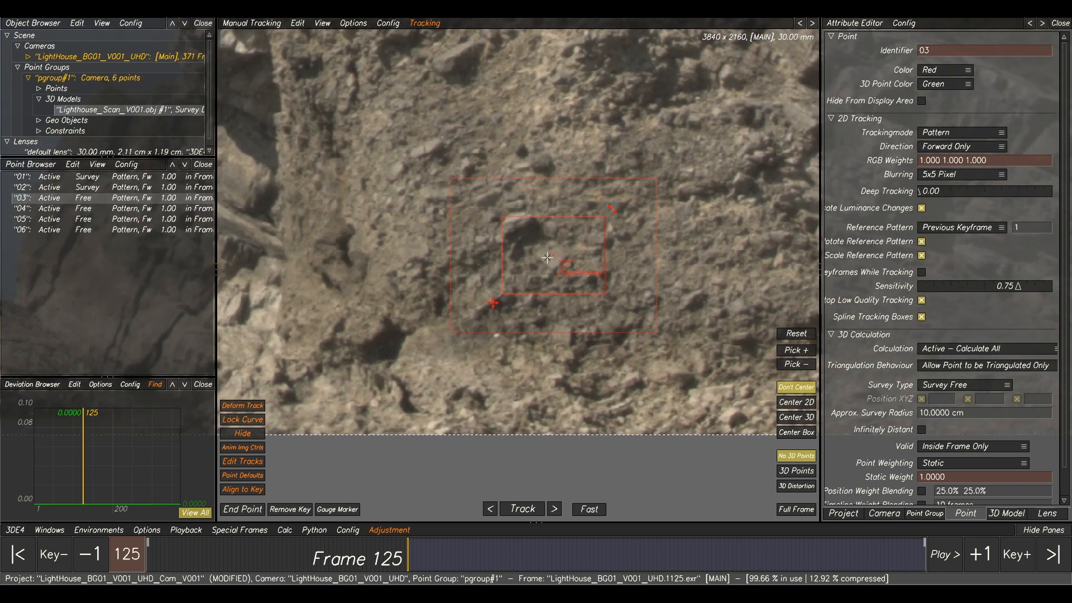
key("F3")
left_click_drag(350, 254, 480, 267)
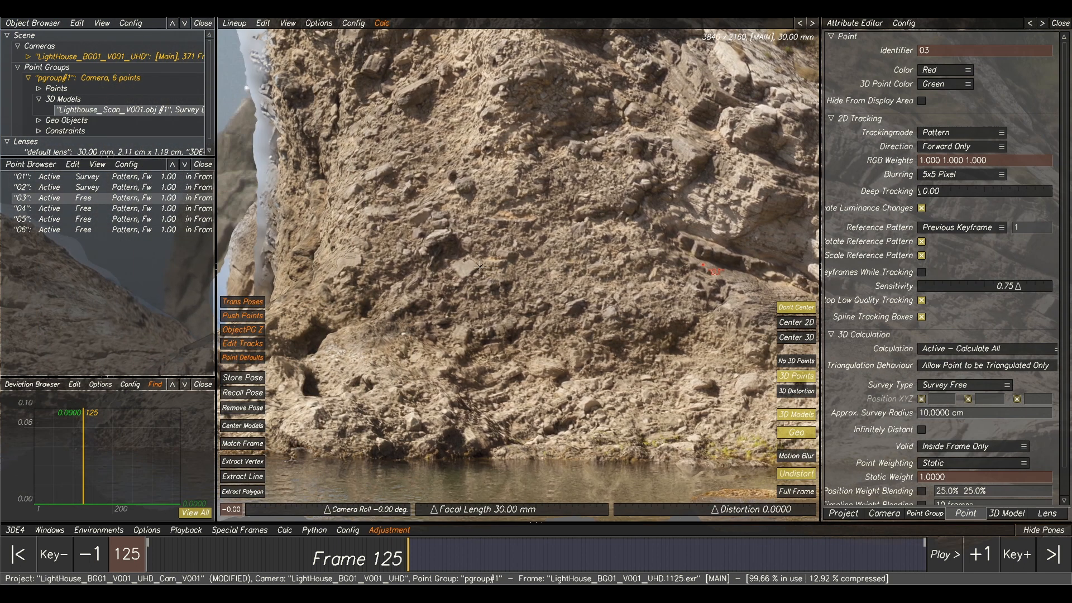
key("F2")
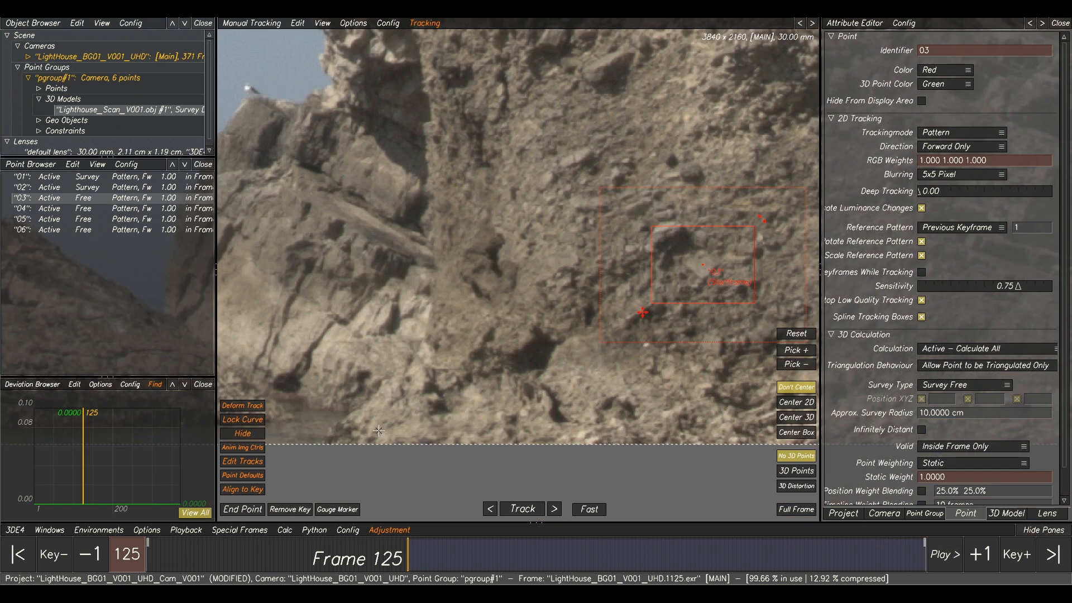
key("F3")
left_click(243, 491)
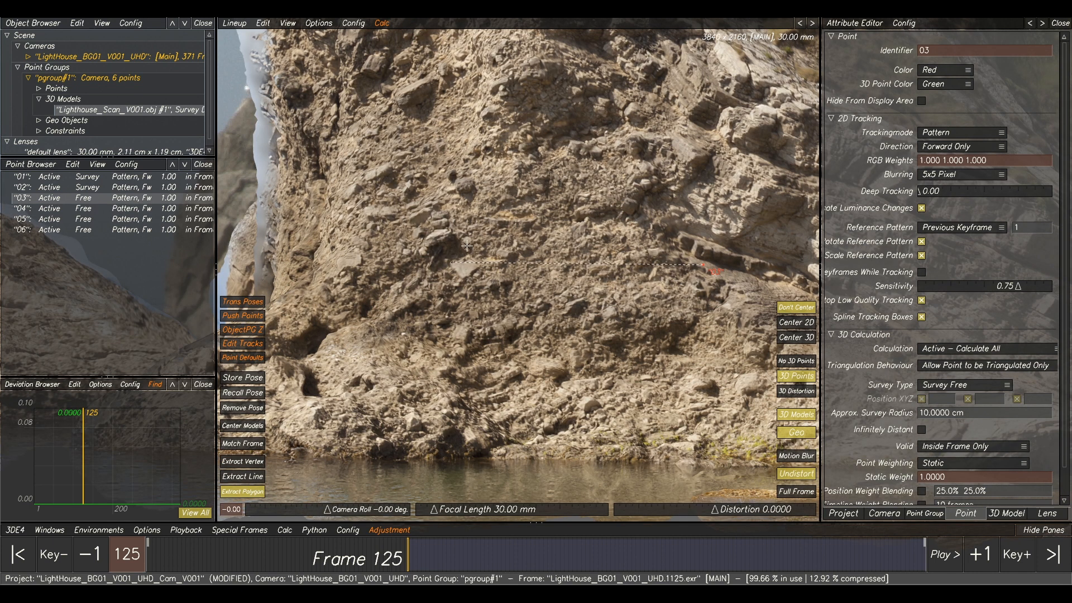
left_click(466, 266)
- Check point 03's surveyed position by comparing the plate with the scan across the large rock's rubble face
scroll(615, 254, "down", 2)
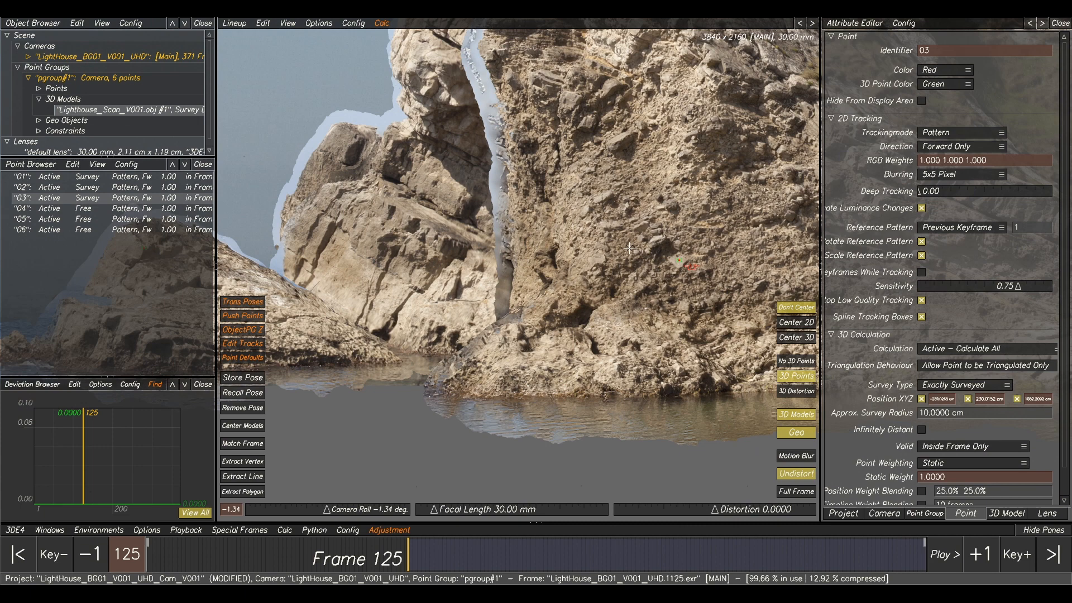
key("F2")
key("F3")
key("F2")
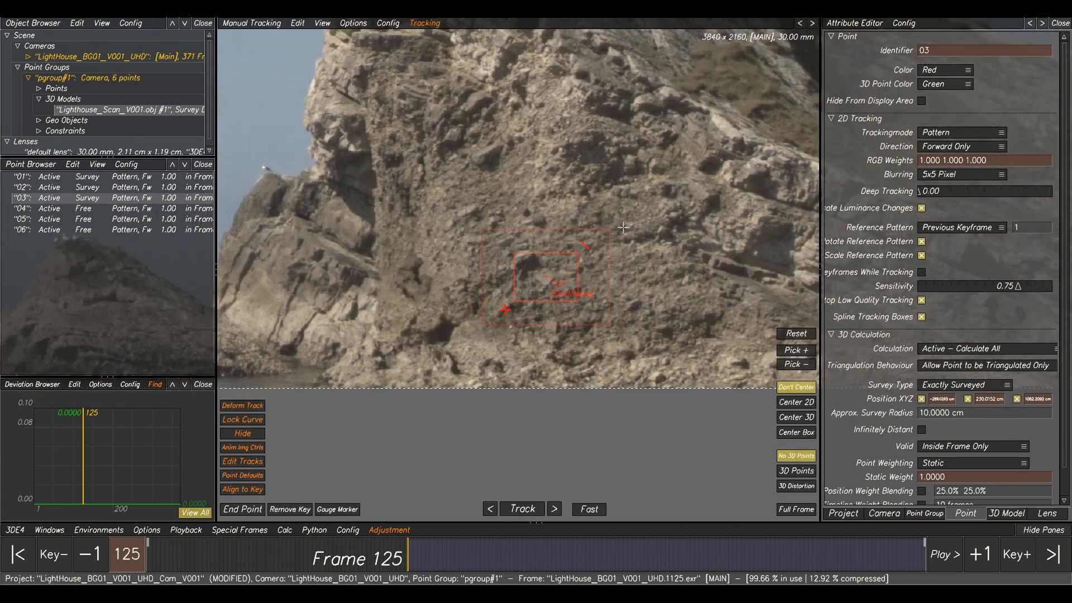
key("F3")
key("F2")
key("F3")
key("F2")
key("F3")
- Survey point 04 from the scan by extracting the polygon at its feature on the bare slope below the large rock's skyline
left_click(83, 208)
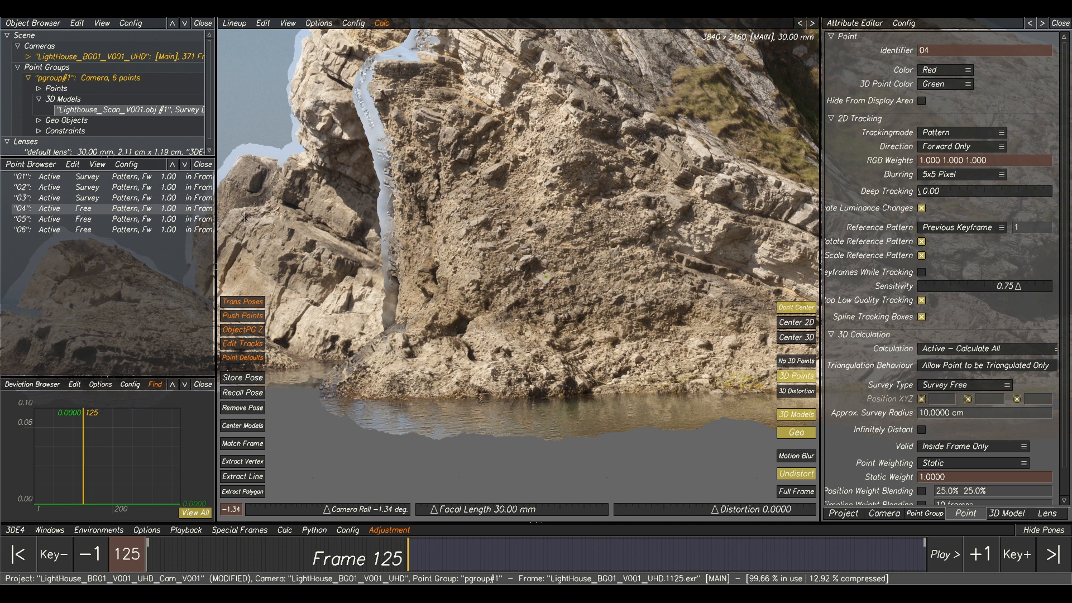
key("F2")
scroll(633, 184, "down", 2)
scroll(633, 184, "up", 5)
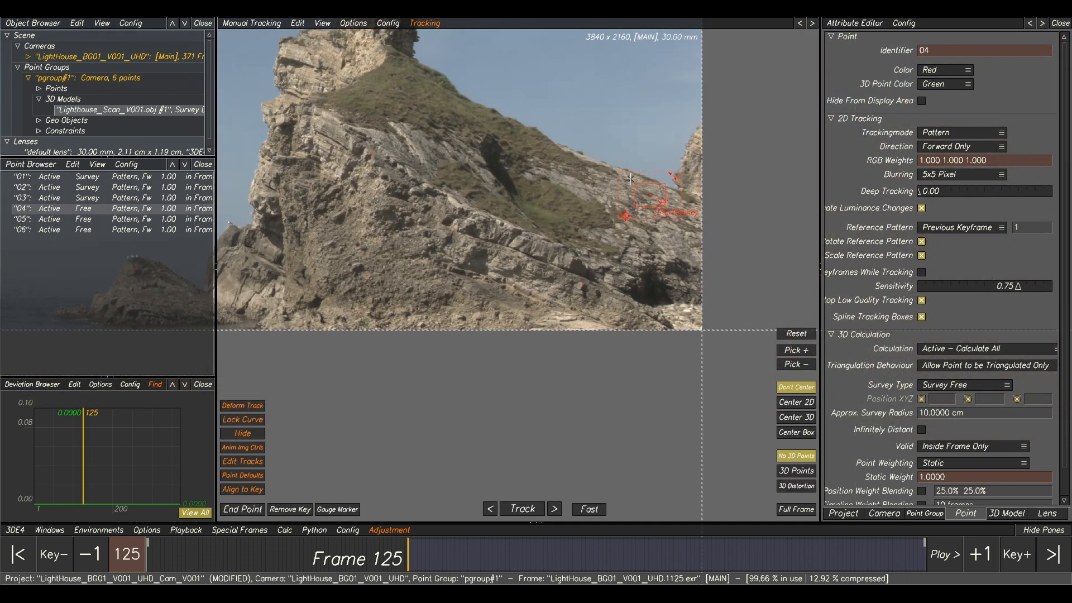
scroll(666, 194, "down", 1)
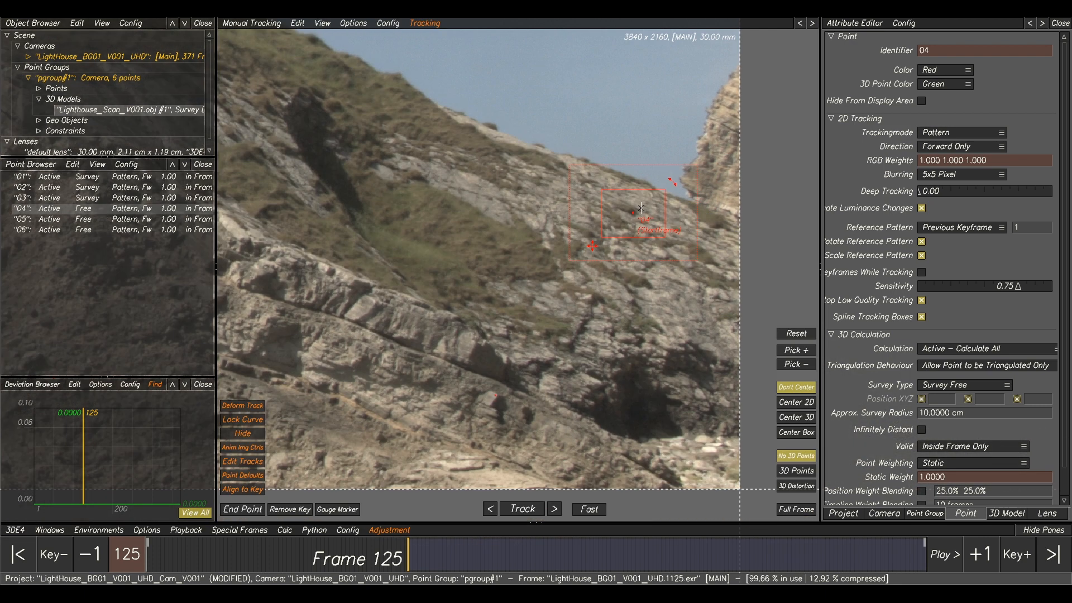
key("F5")
key("F2")
key("F5")
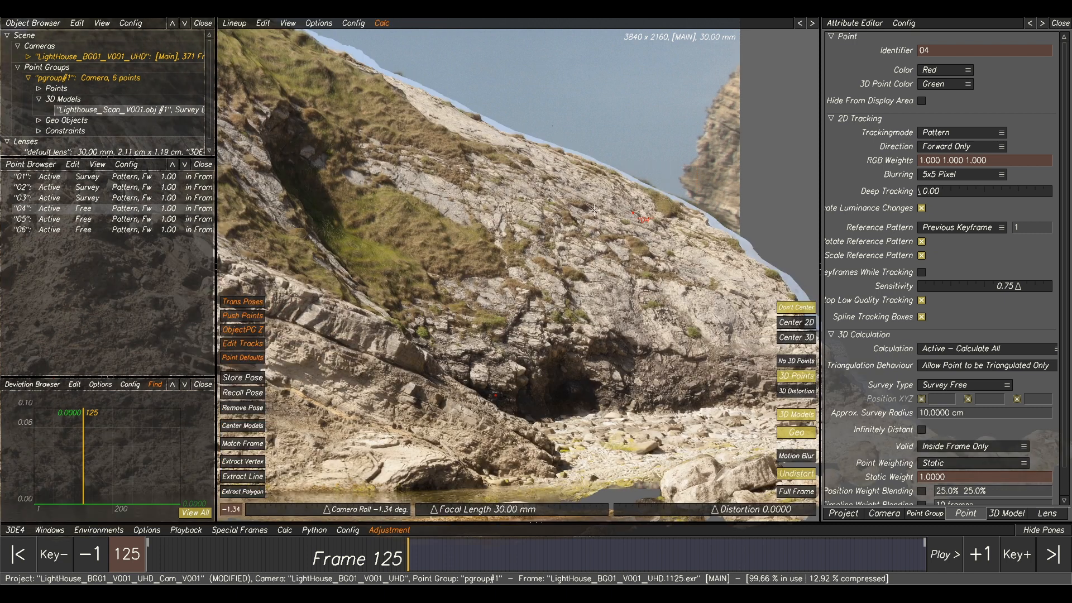
left_click(244, 493)
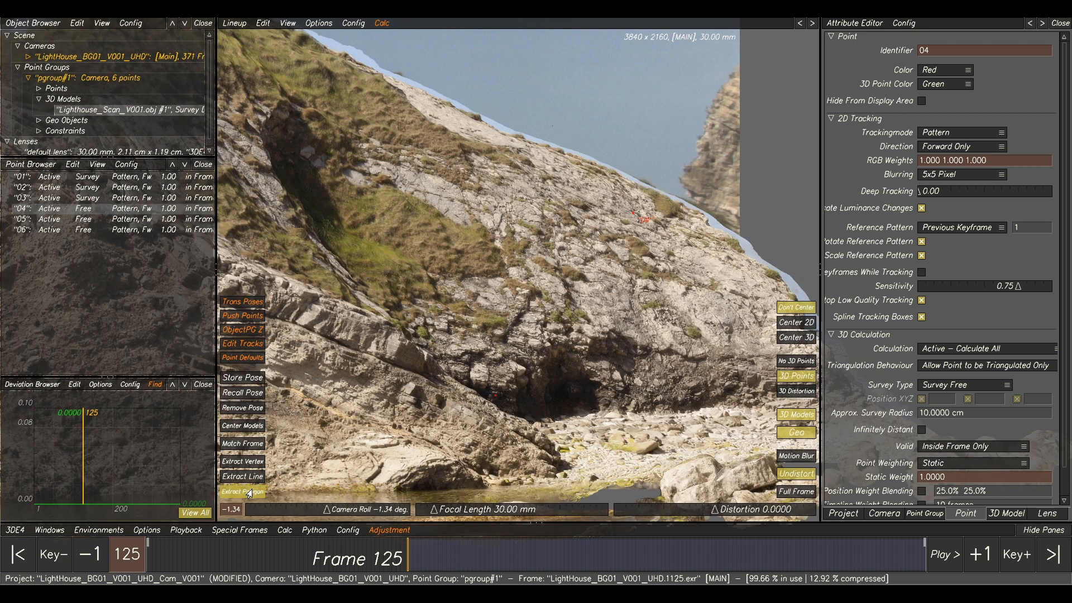
left_click(613, 219)
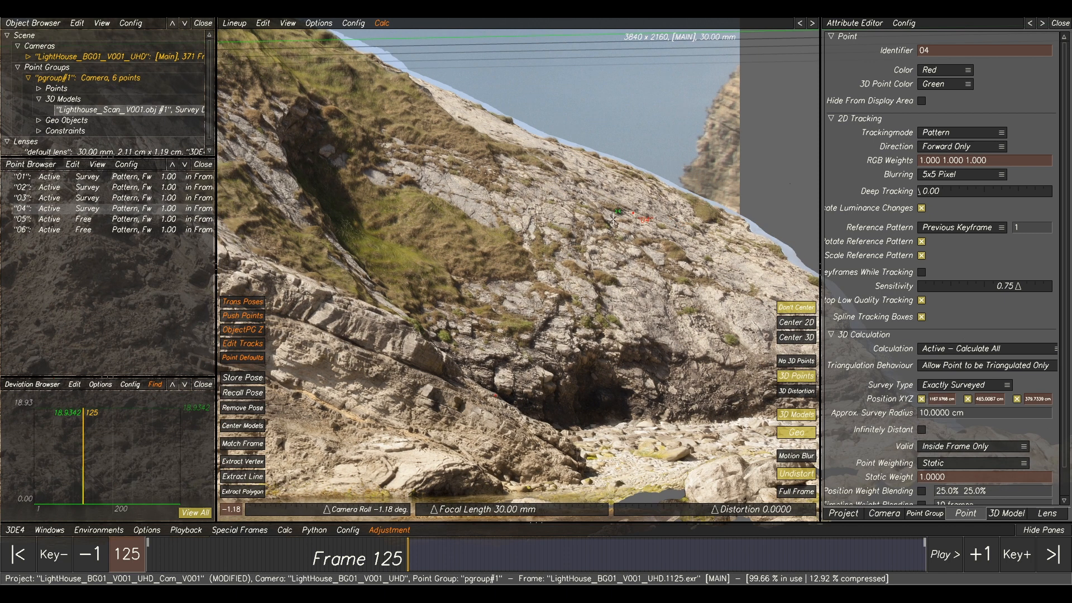
key("F2")
key("F6")
- Survey point 05 from the scan by extracting the polygon at the angular stone just below the large rock's long diagonal crevice
scroll(657, 240, "down", 4)
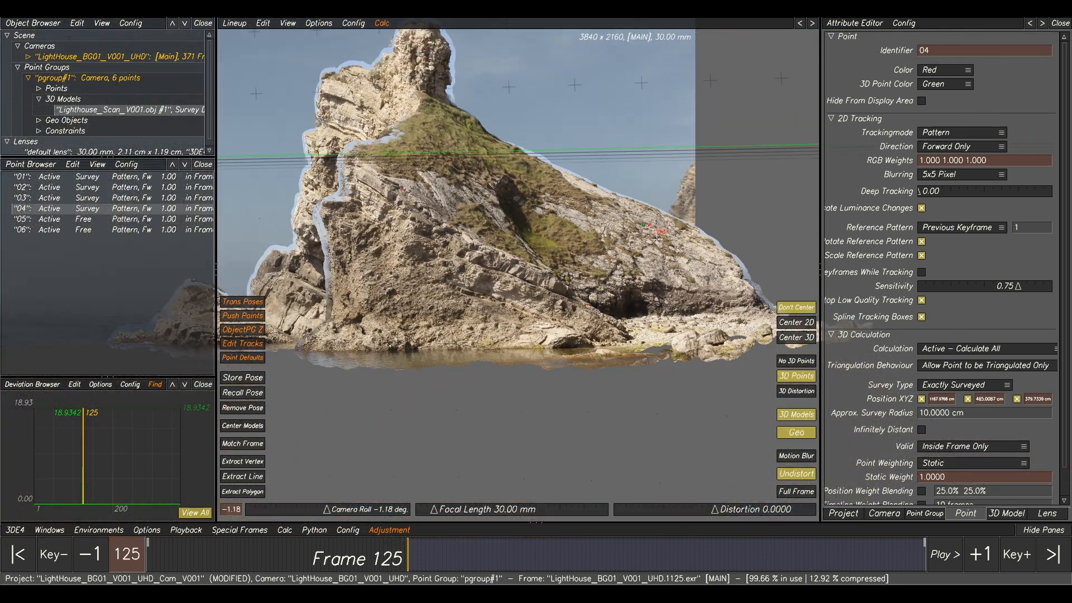
middle_click_drag(614, 255, 663, 249)
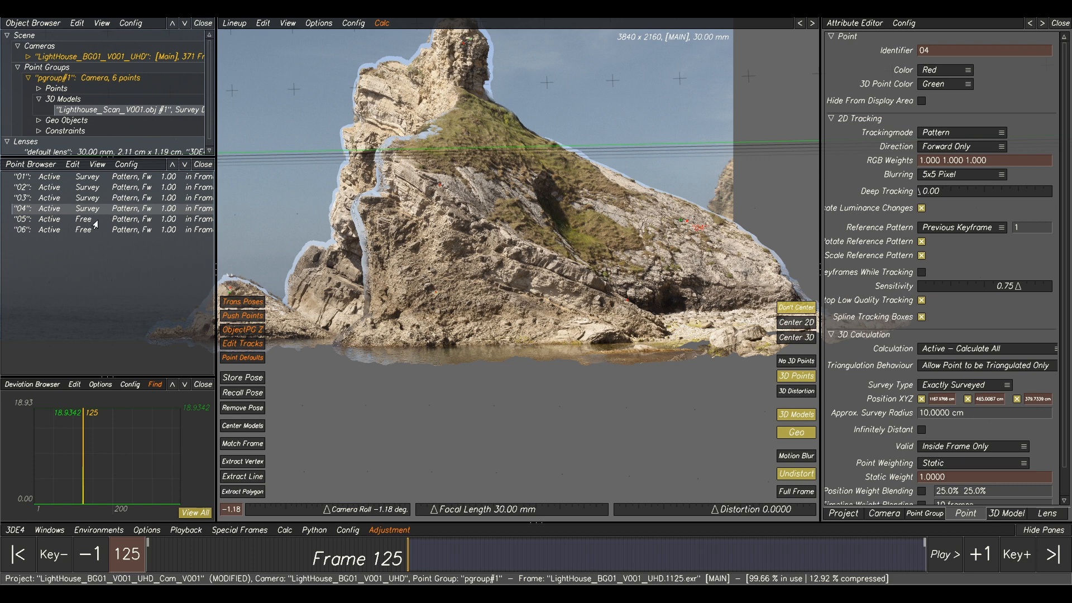
left_click(106, 219)
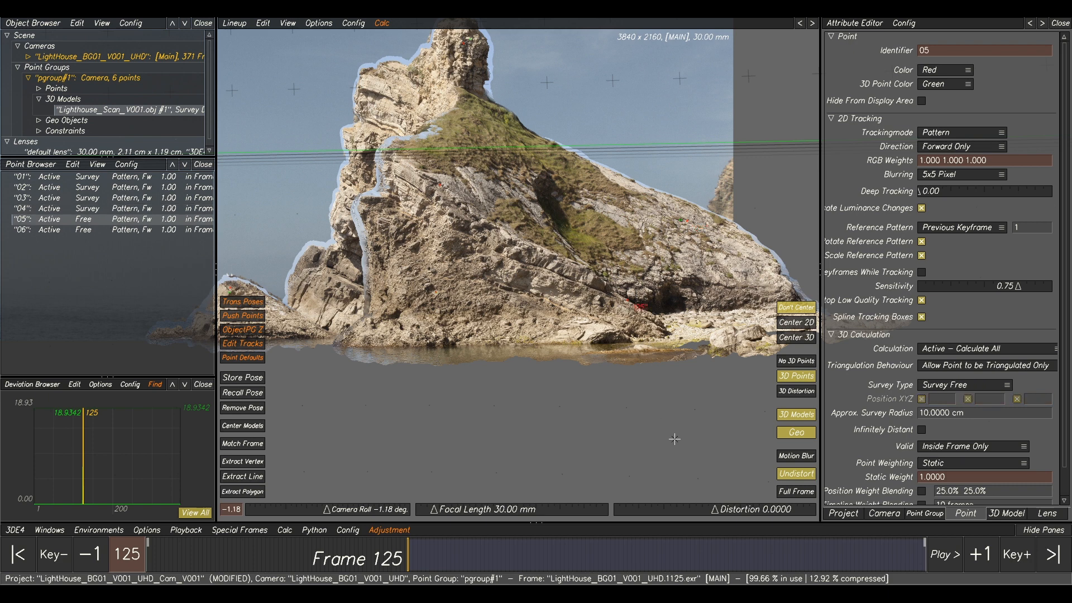
scroll(611, 307, "up", 5)
scroll(692, 303, "up", 5)
key("F2")
key("F6")
scroll(583, 319, "down", 5)
key("F2")
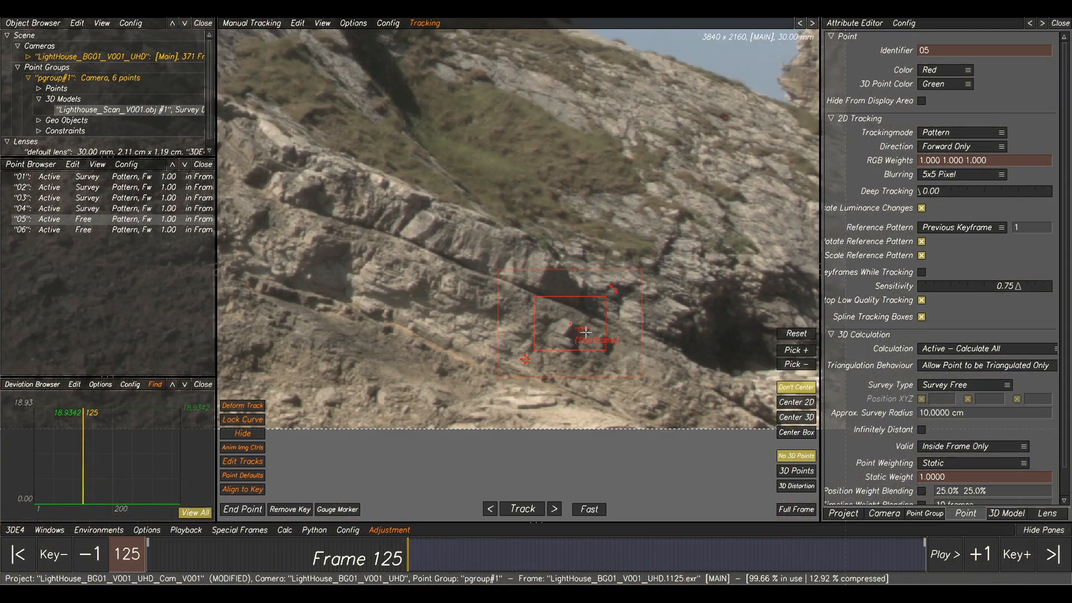
scroll(570, 322, "up", 5)
scroll(578, 317, "down", 5)
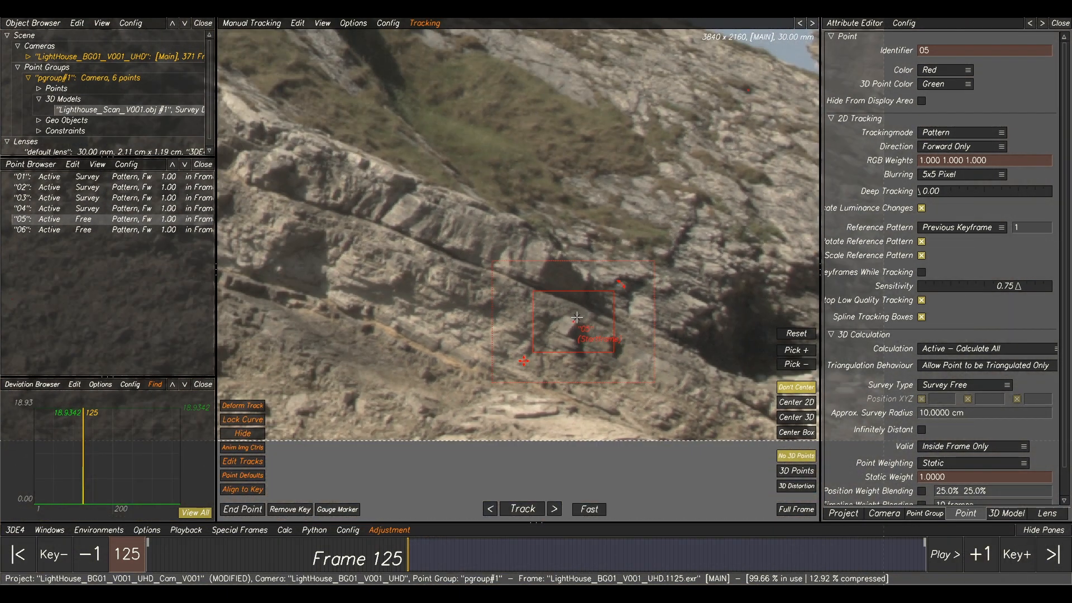
key("F6")
key("F2")
key("F6")
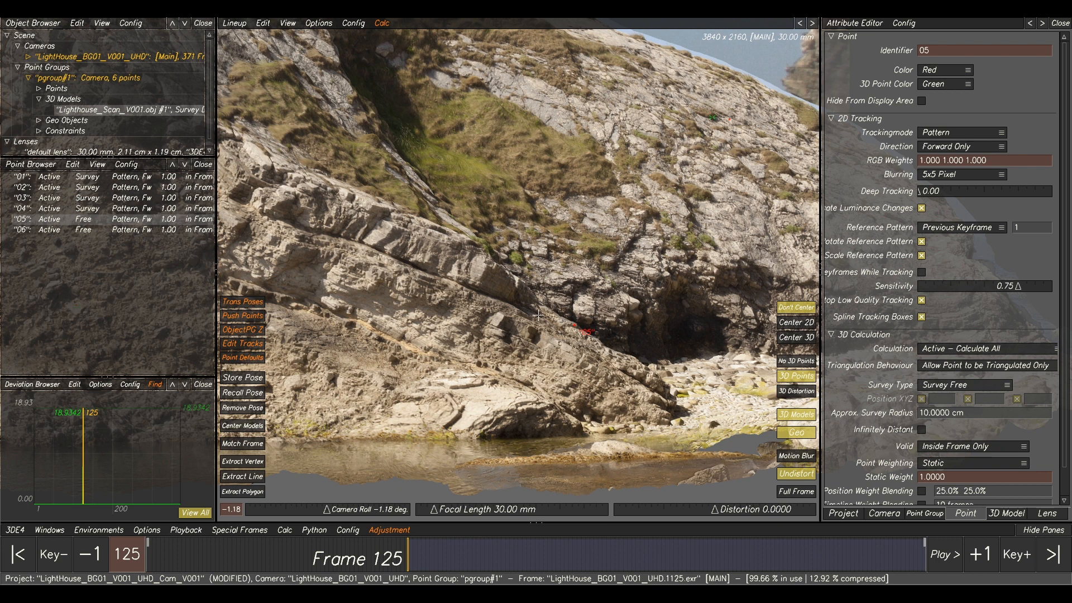
scroll(503, 315, "up", 5)
key("F2")
key("F6")
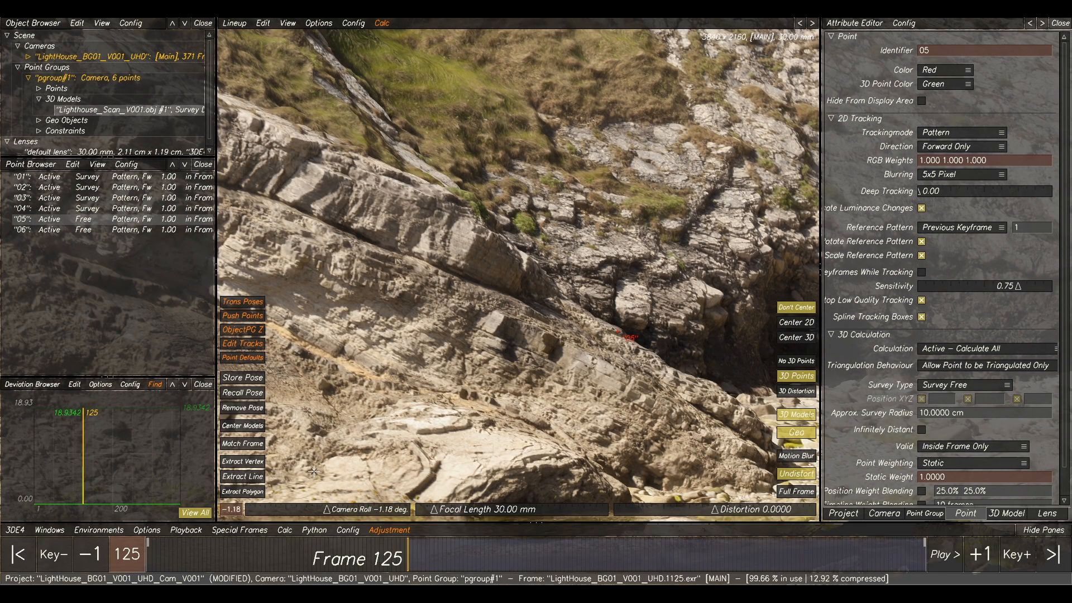
left_click(251, 494)
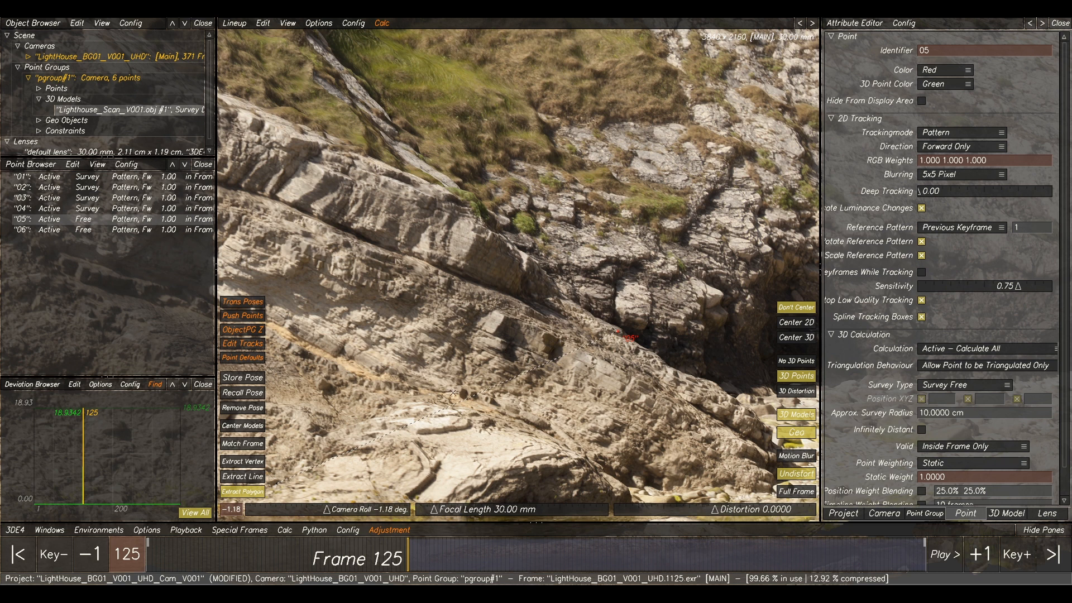
left_click(504, 316)
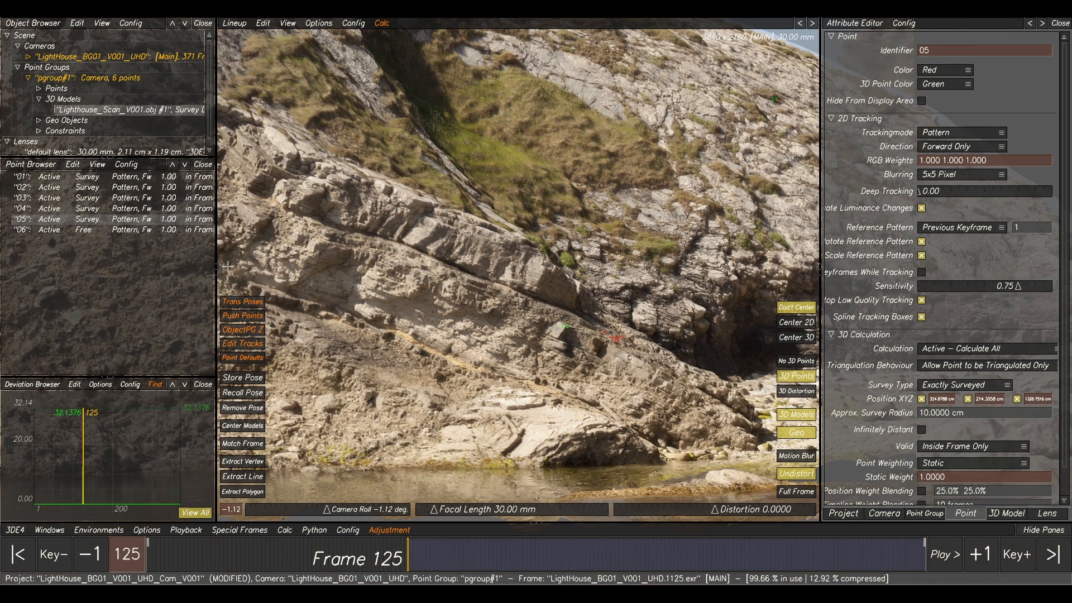
- Survey point 06 from the scan by extracting the polygon at the blocky stone edging the layered strata below the grassy slope
key("F1")
left_click(84, 230)
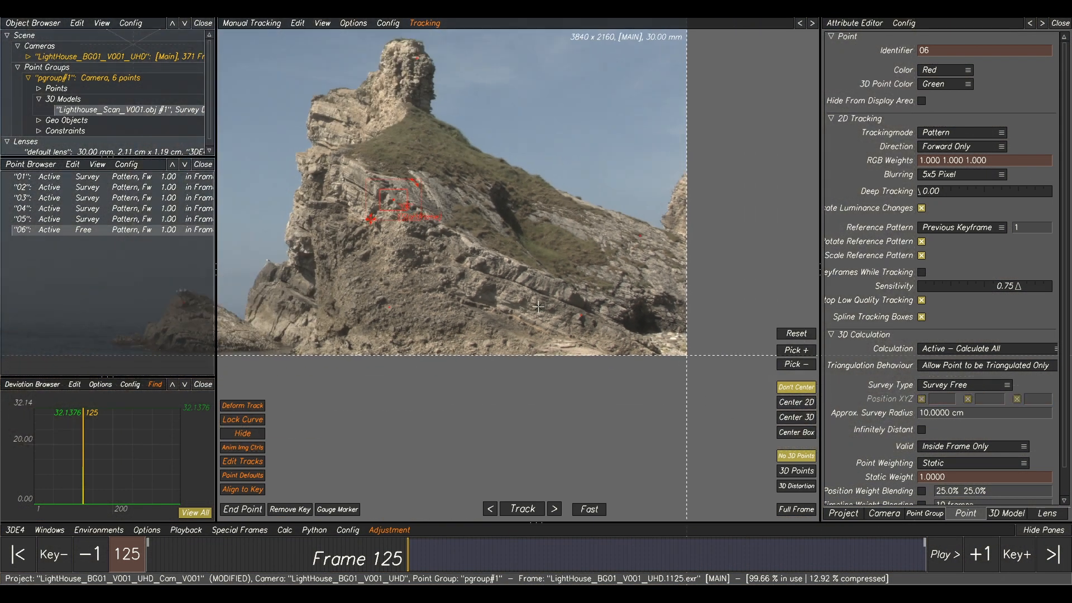
scroll(544, 254, "up", 8)
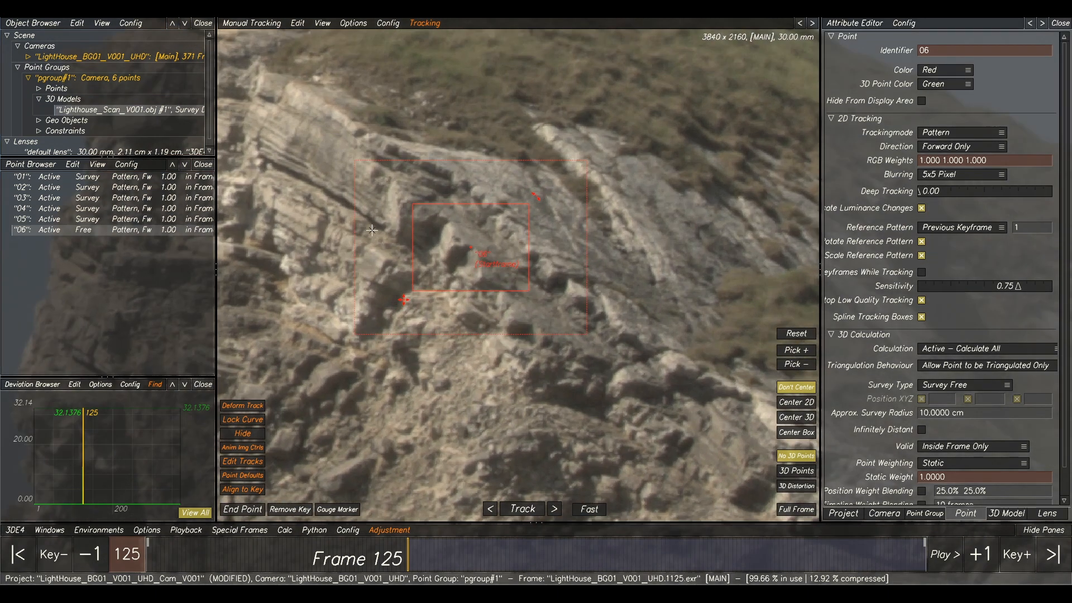
key("F2")
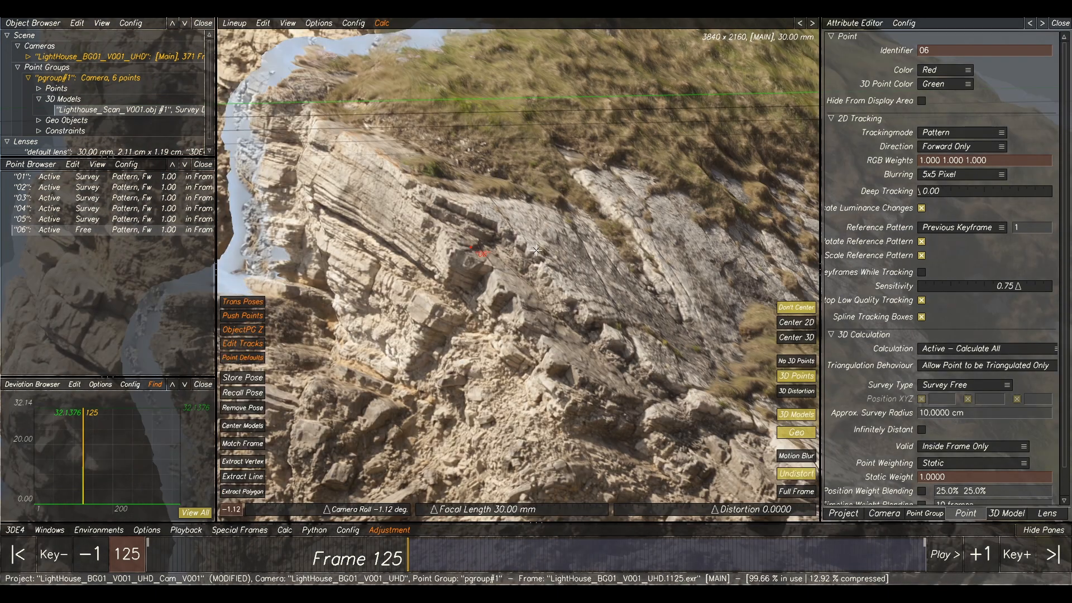
left_click(255, 492)
left_click(518, 292)
- Calculate the camera solve from the six surveyed points and accept the result
scroll(528, 290, "down", 6)
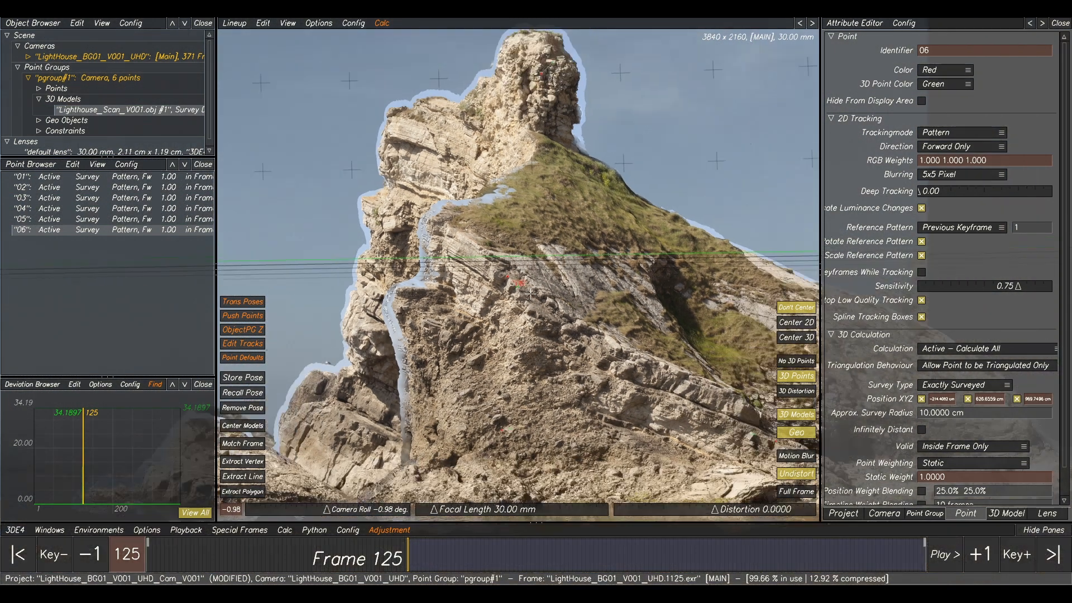
key("alt+c")
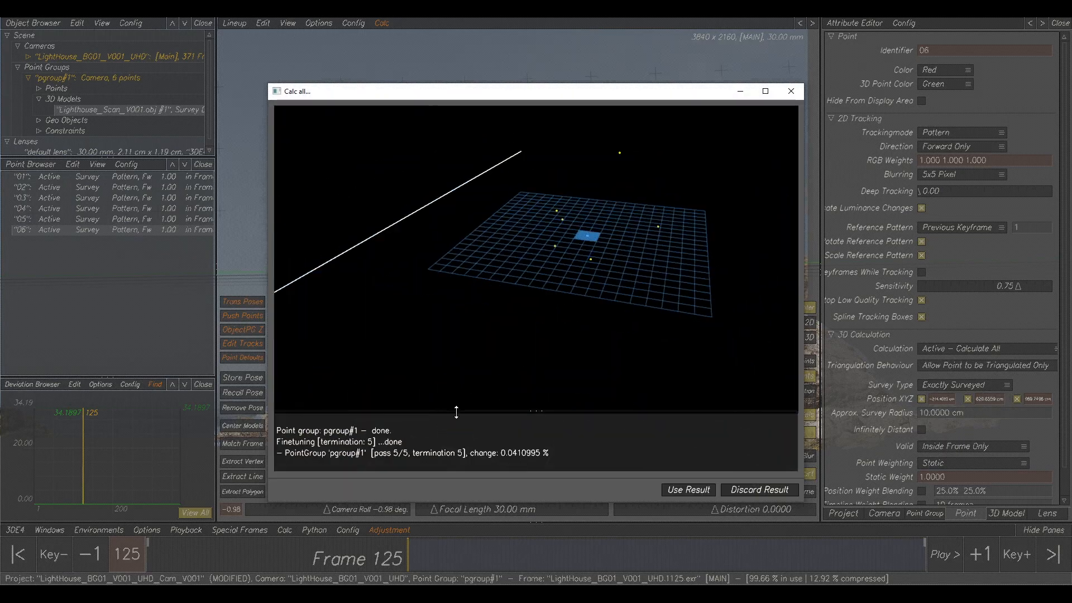
left_click(689, 489)
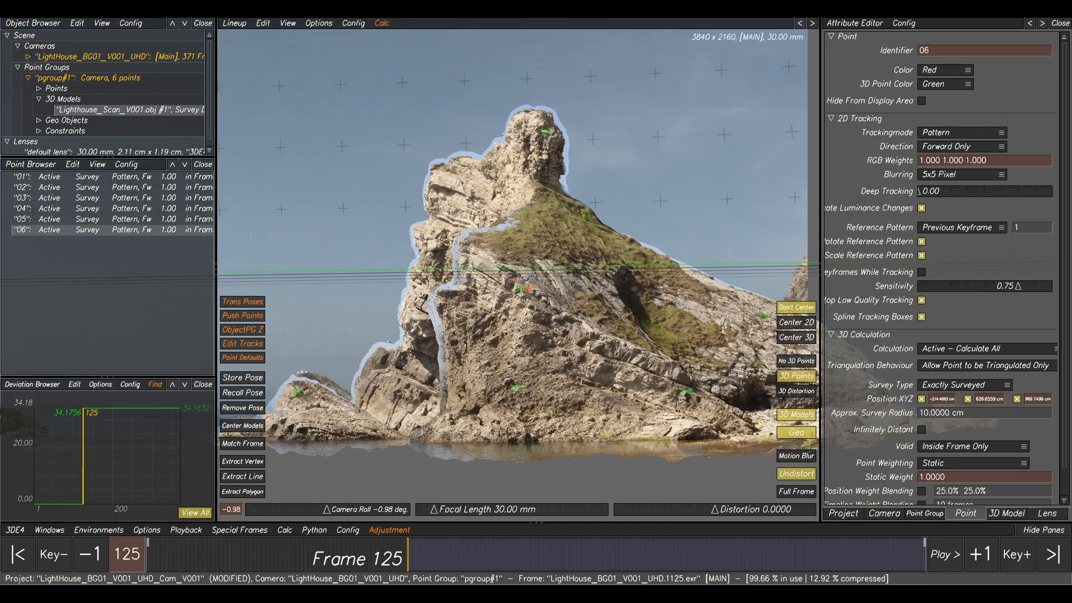
- Check the scan's alignment with the plate at frame 125 by repeatedly hiding and showing the 3D models
left_click(801, 422)
left_click(801, 422)
left_click(801, 422)
left_click(801, 422)
left_click(800, 420)
left_click(800, 420)
left_click(799, 420)
left_click(800, 420)
left_click(800, 420)
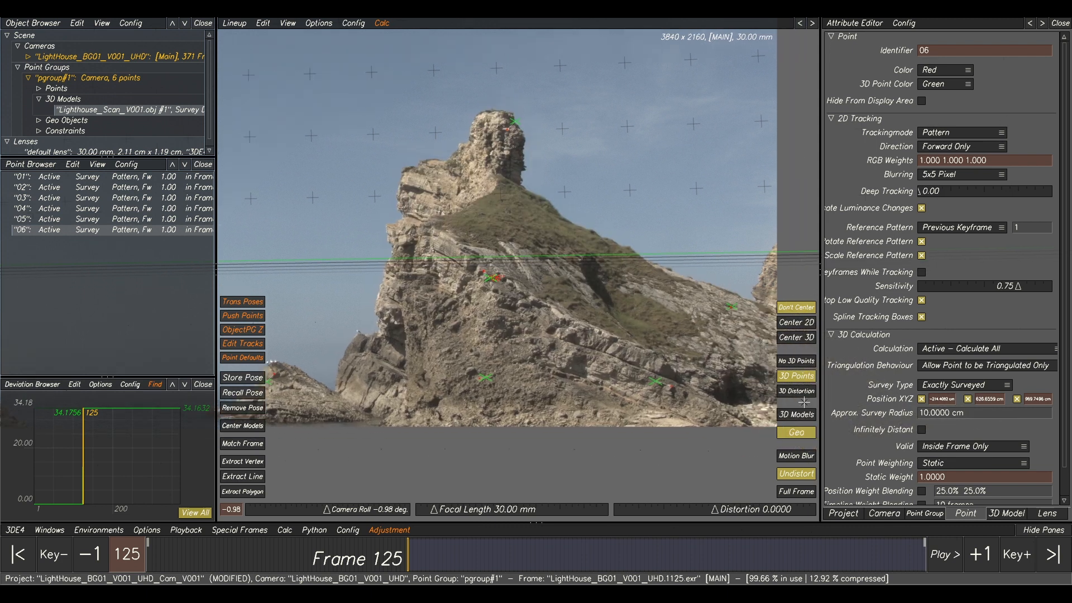
left_click(801, 416)
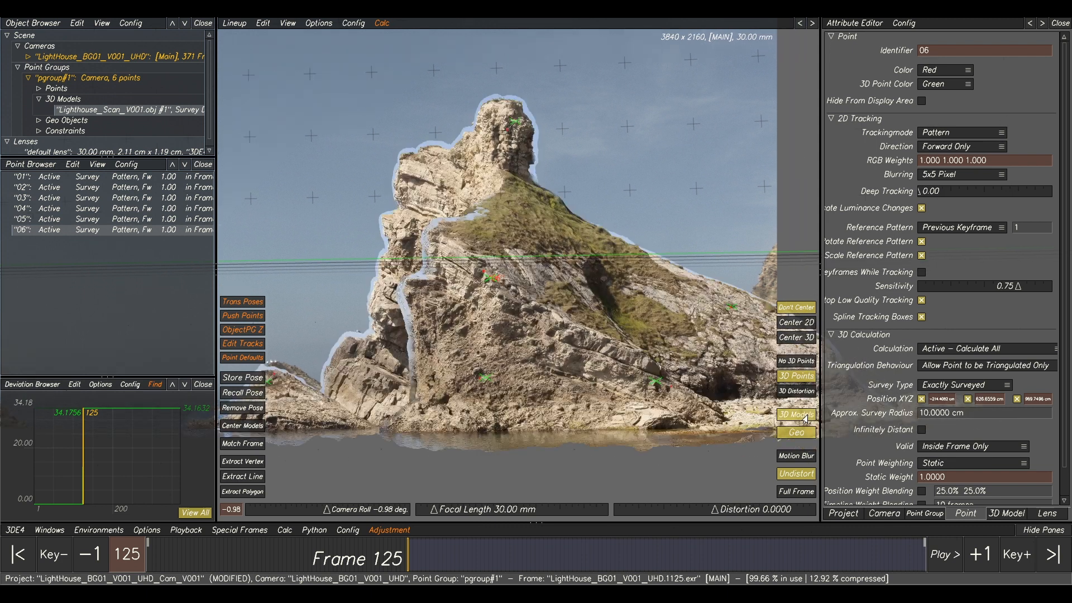
- Set the default lens's focal length mode to Adjust
left_click(1044, 514)
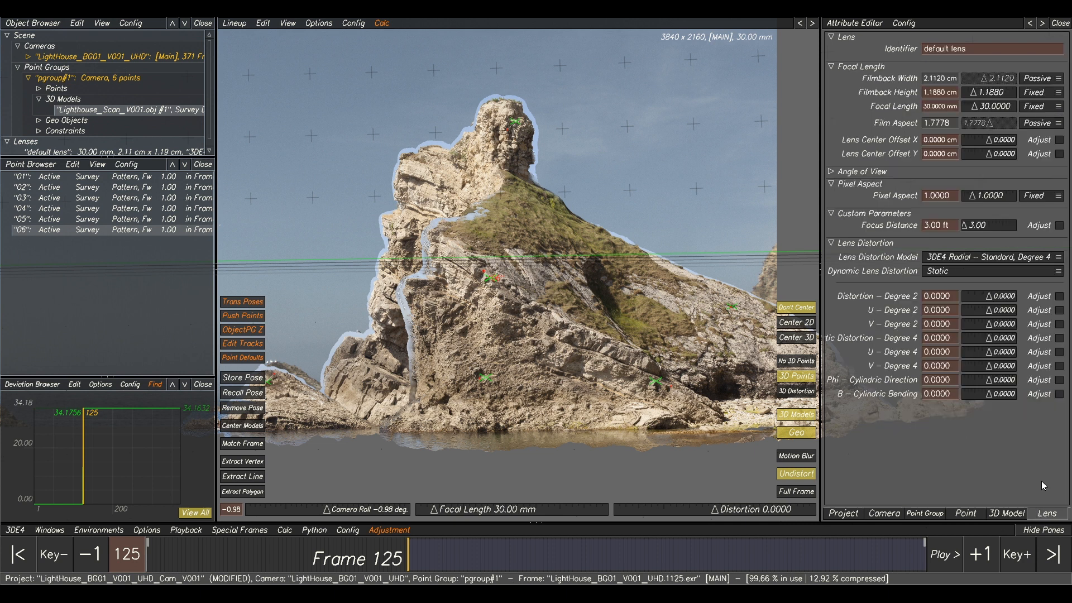
left_click(1032, 106)
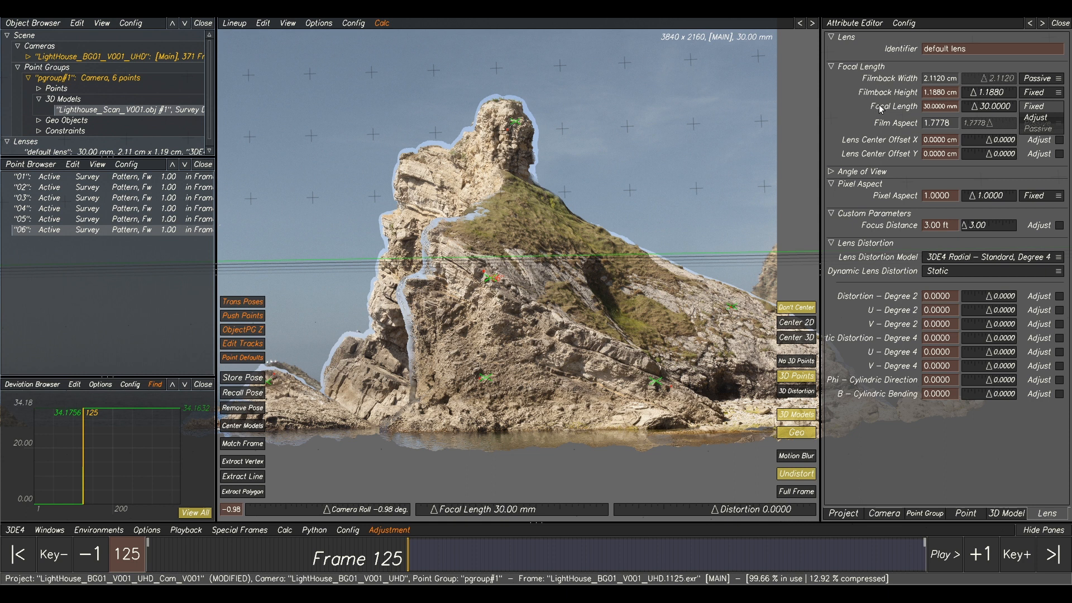
left_click(1040, 118)
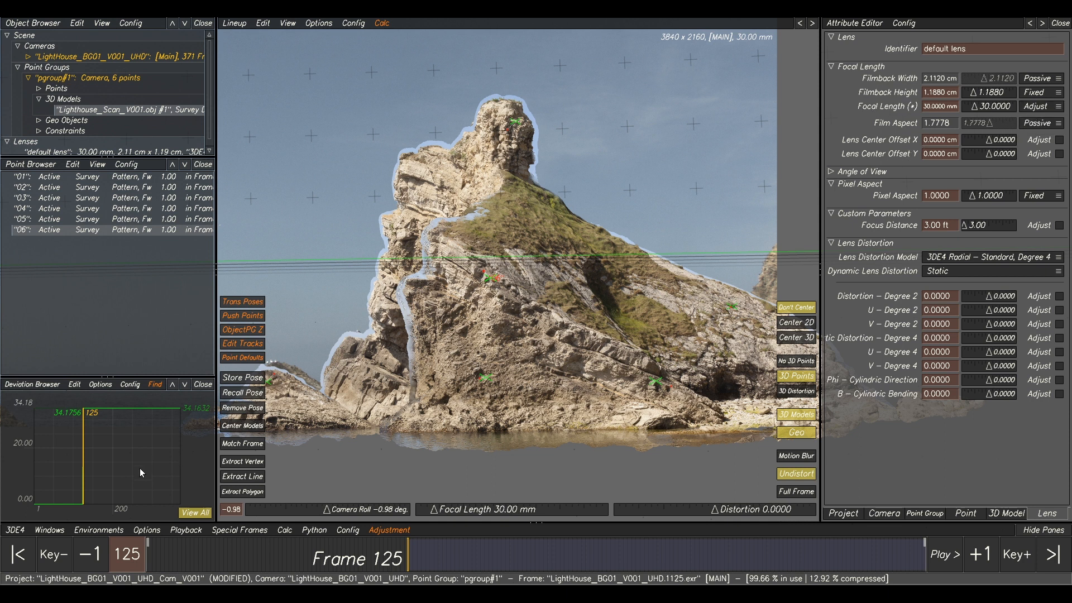
- Run a parameter adjustment of the focal length with the Adaptive method and transfer the best result into the project
left_click(50, 531)
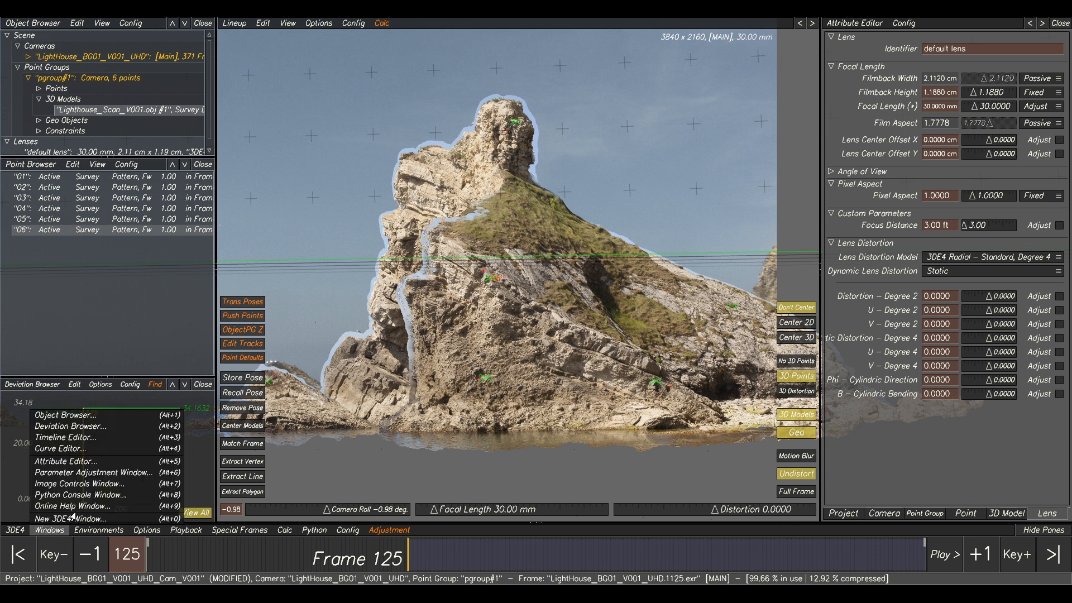
left_click(109, 473)
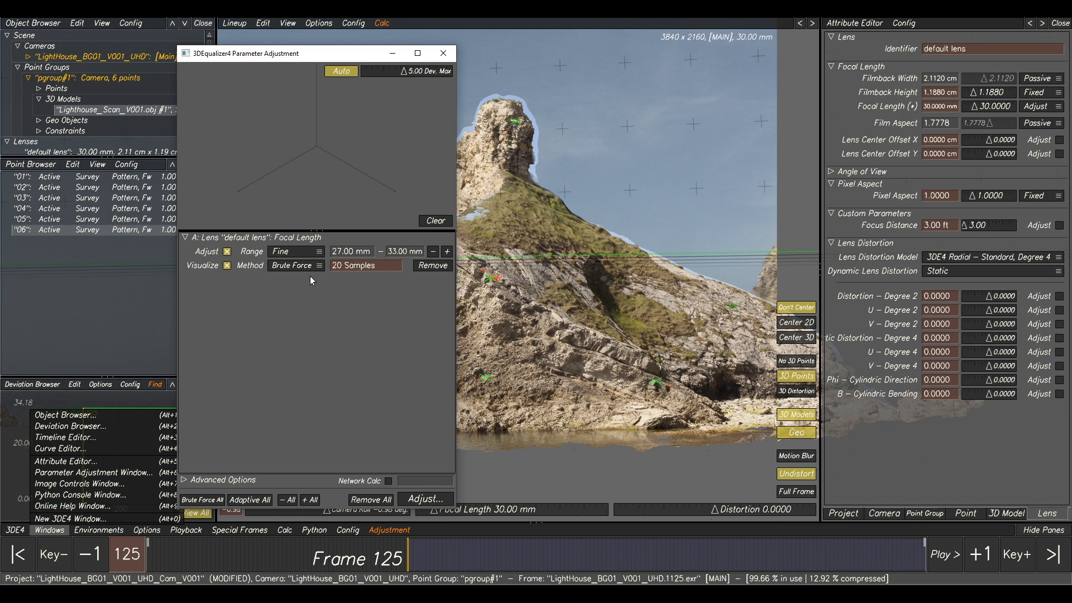
left_click(285, 266)
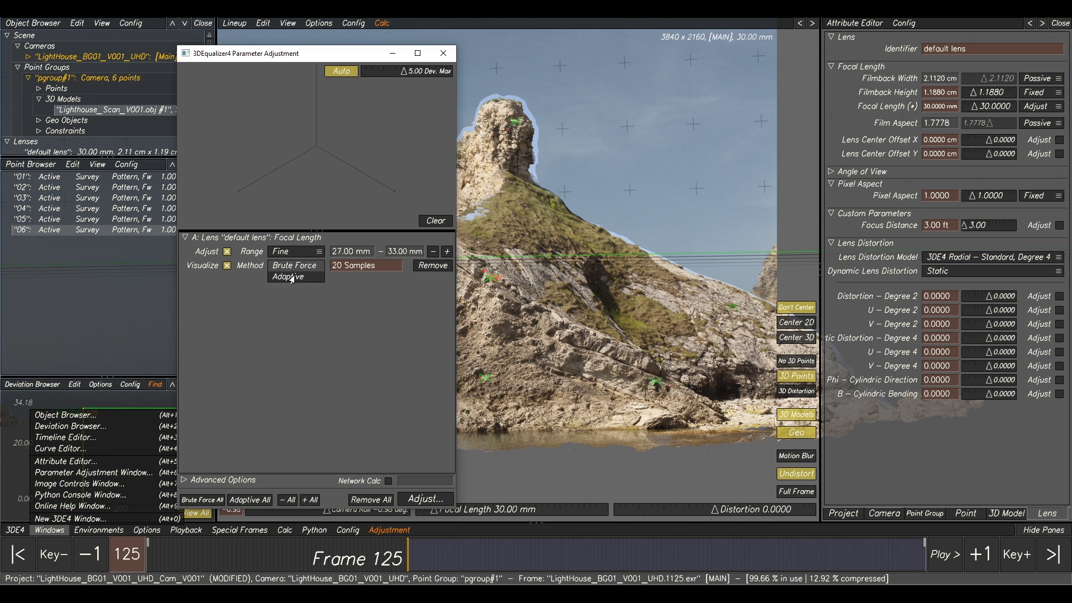
left_click(289, 277)
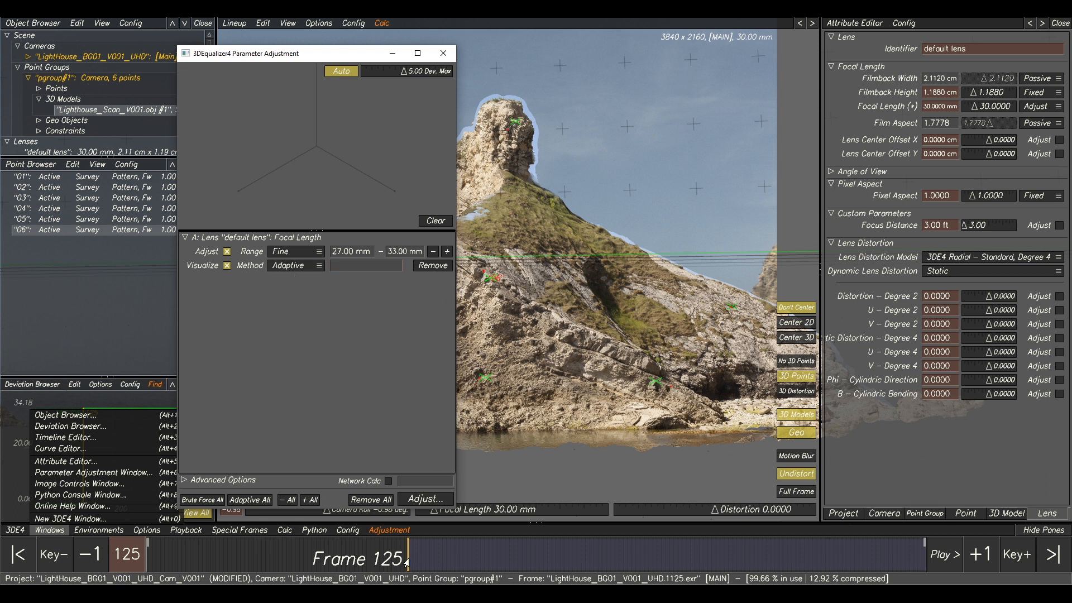
left_click(420, 502)
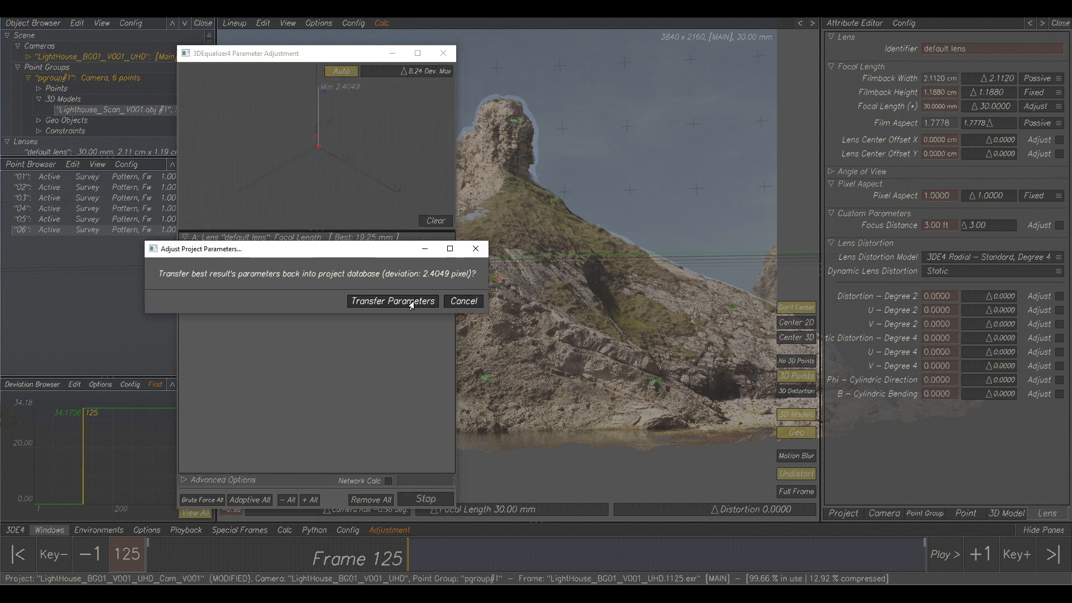
left_click(410, 302)
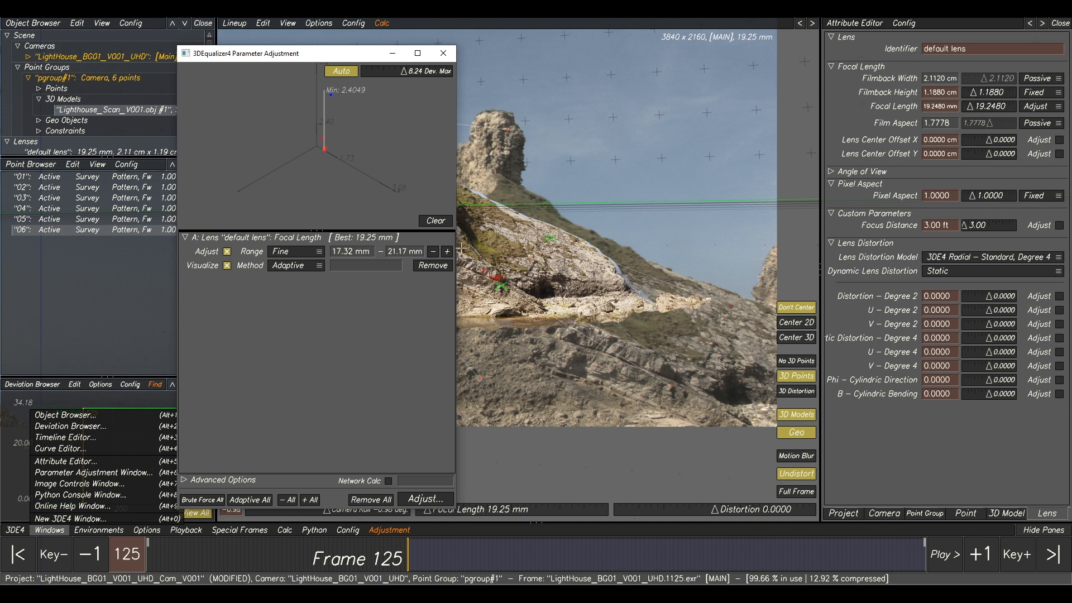
- Recalculate the camera solve with the adjusted focal length and accept the result
left_click(590, 214)
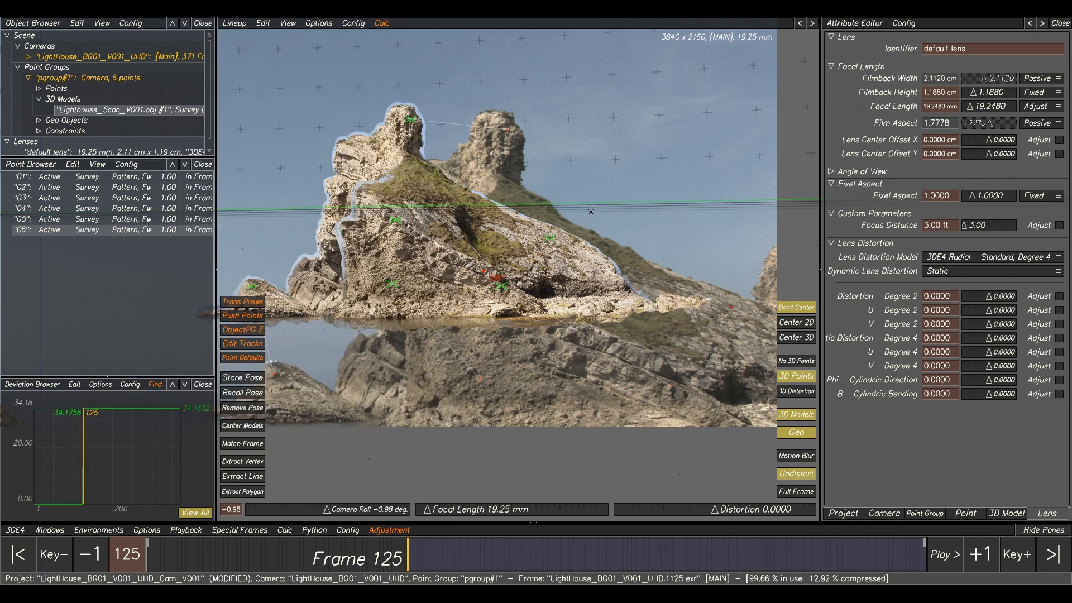
key("alt+c")
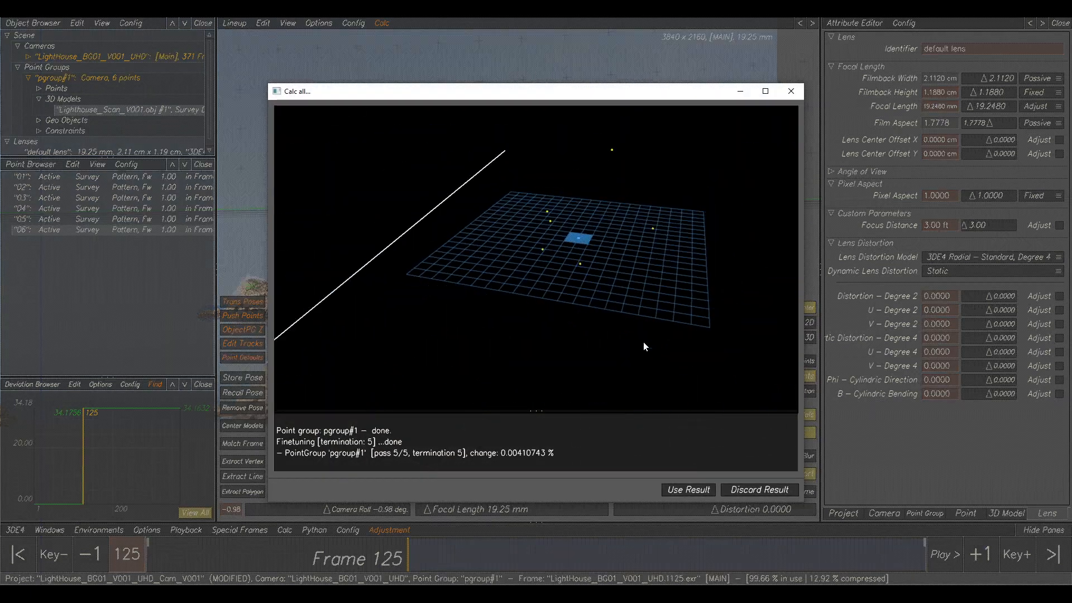
left_click(707, 491)
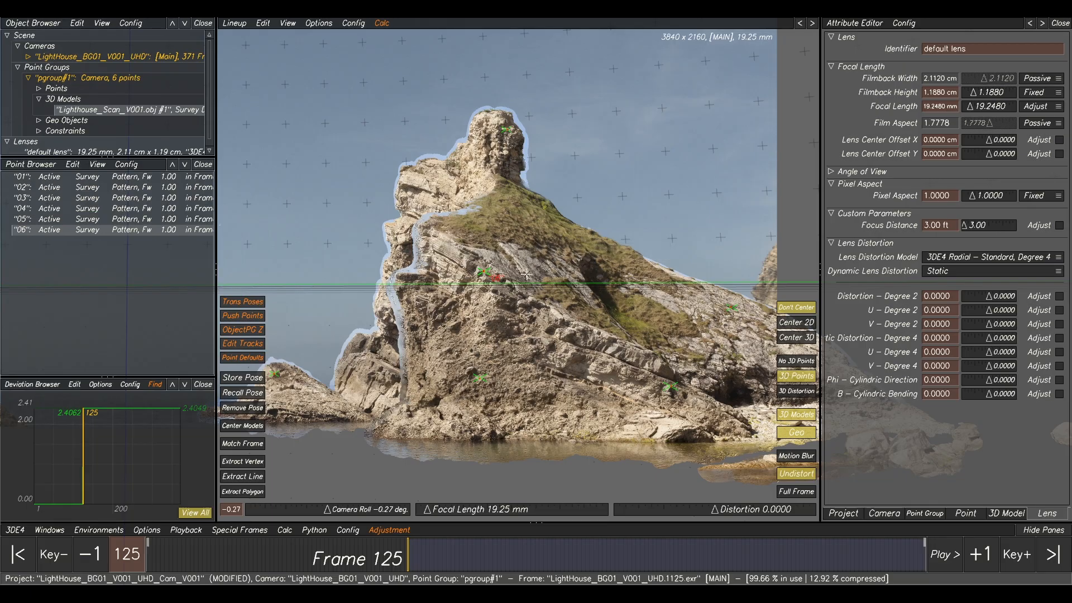
- Compare the recalculated scan alignment with the plate by toggling the 3D models across the whole rock
middle_click_drag(643, 255, 684, 257)
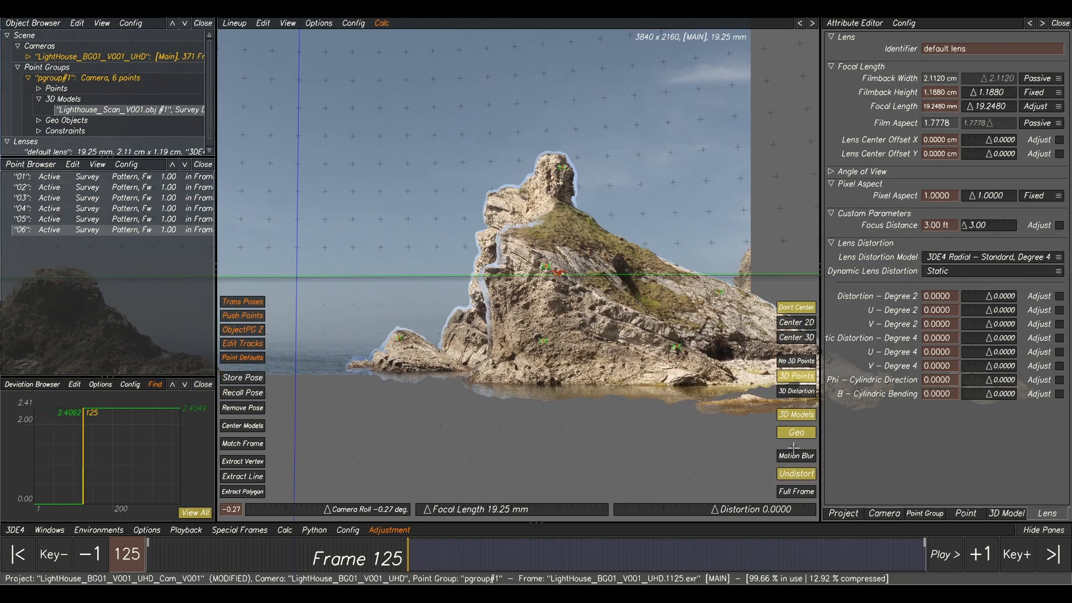
left_click(796, 421)
left_click(796, 421)
left_click(796, 421)
left_click(796, 421)
left_click(796, 420)
left_click(796, 416)
left_click(796, 416)
left_click(795, 416)
left_click(796, 416)
left_click(796, 416)
left_click(796, 420)
- Add tracking point 07 on the plate at the dark overhang edge of the layered outcrop beside the rock pillar
scroll(441, 181, "up", 5)
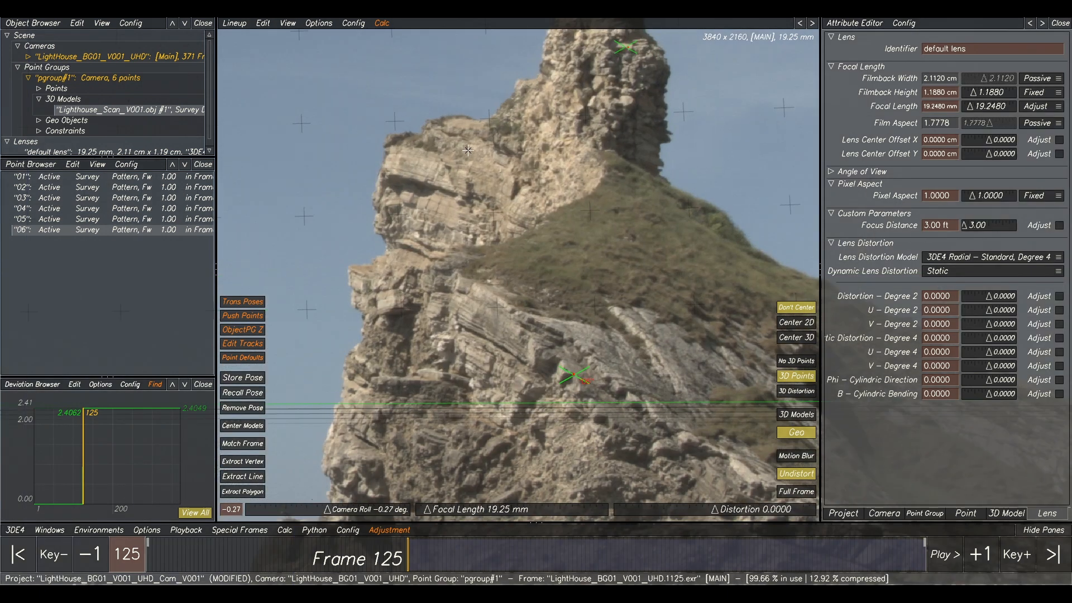
key("F1")
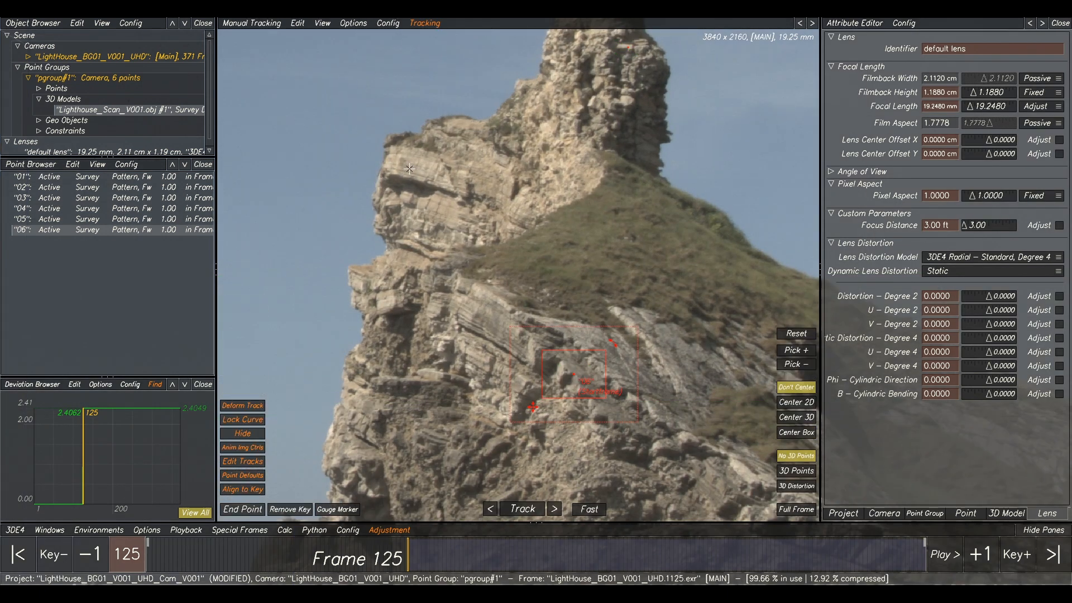
scroll(409, 168, "up", 5)
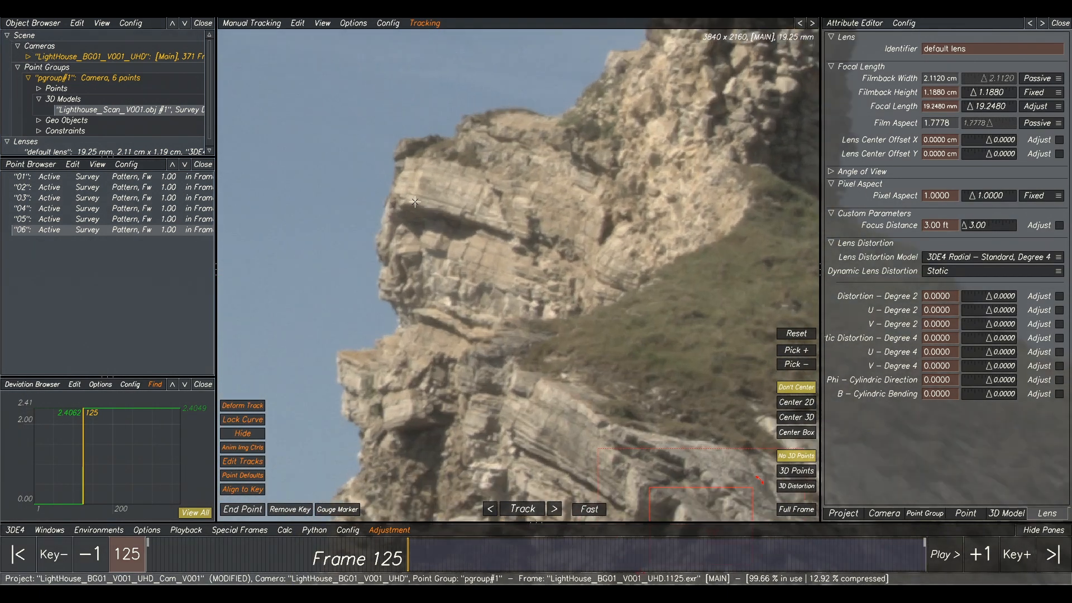
left_click(413, 202, "ctrl")
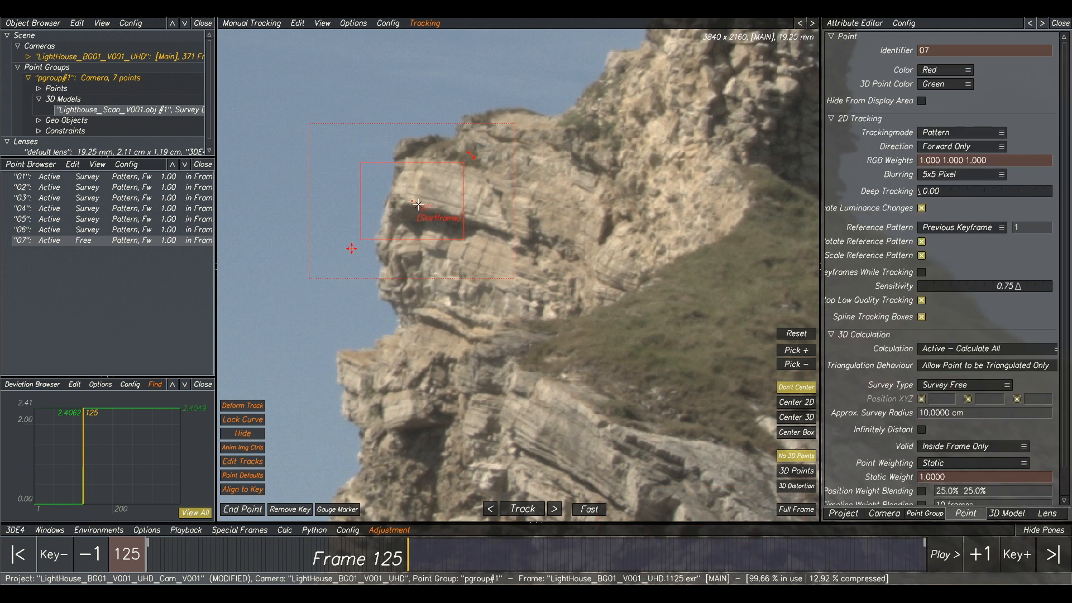
- Survey point 07 by extracting its position from the scan polygon at the matching dark overhang edge of the layered outcrop
key("F2")
left_click(797, 415)
key("F1")
key("F2")
key("F1")
key("F2")
key("F1")
key("F2")
key("F1")
key("F2")
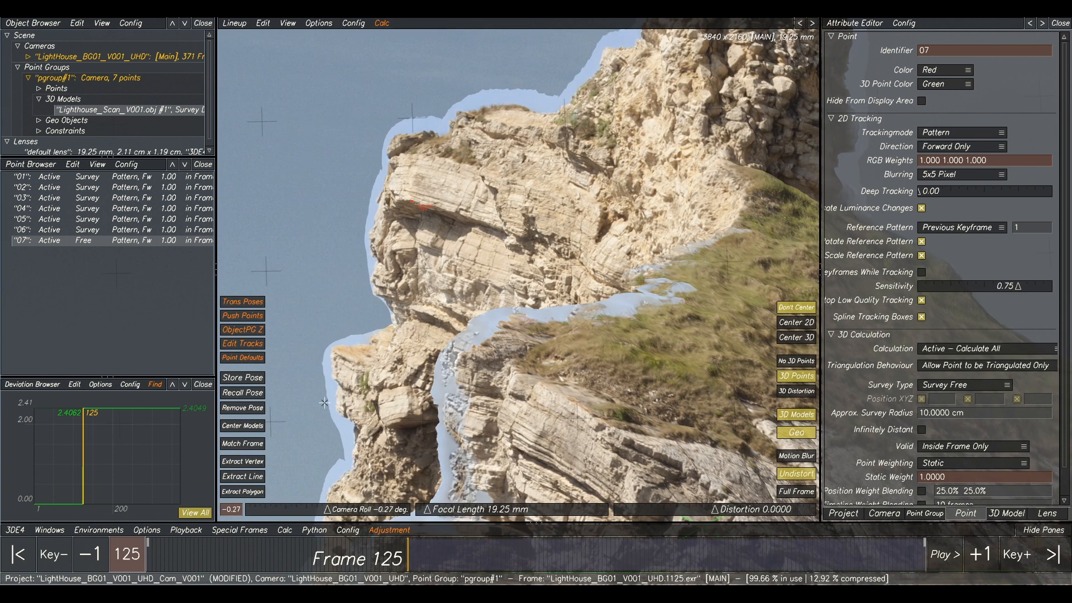
left_click(245, 491)
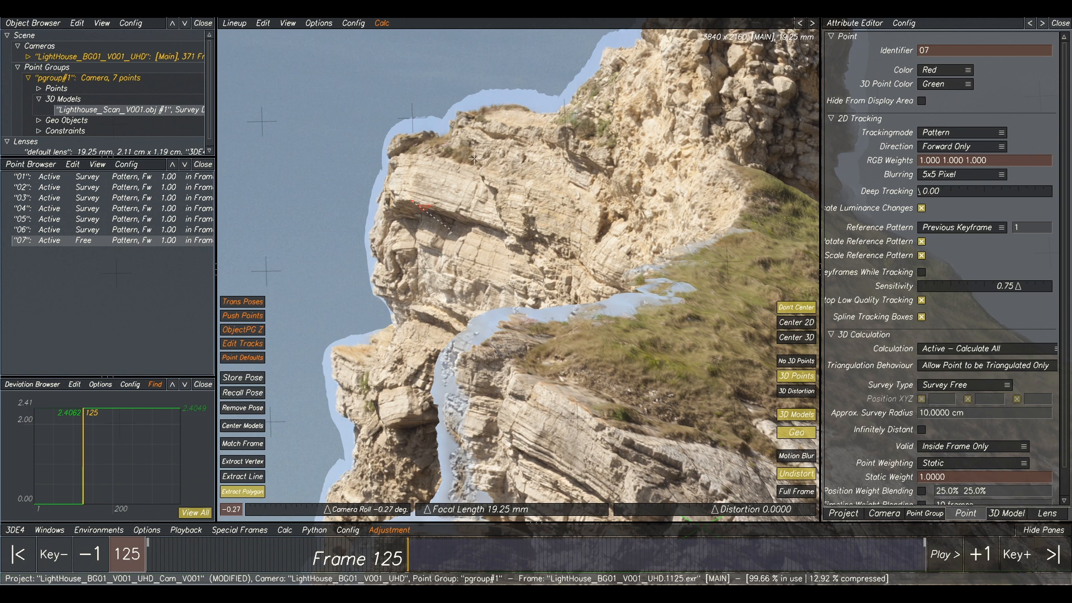
left_click(409, 198)
- Add tracking point 08 on the plate at the top of the small rock beside the cliff base, near the seagull
key("F1")
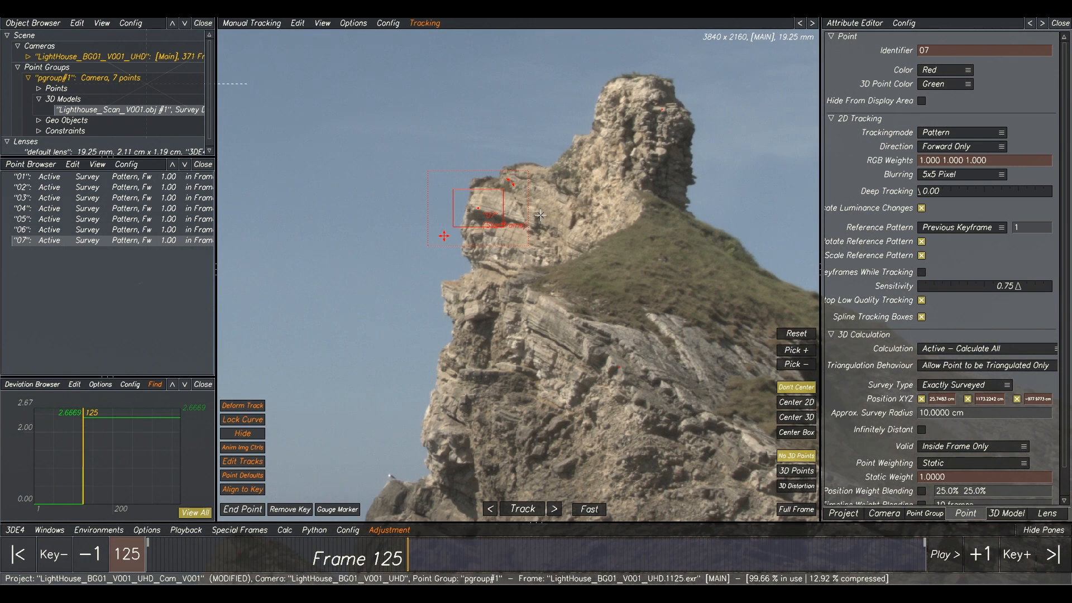
key("F2")
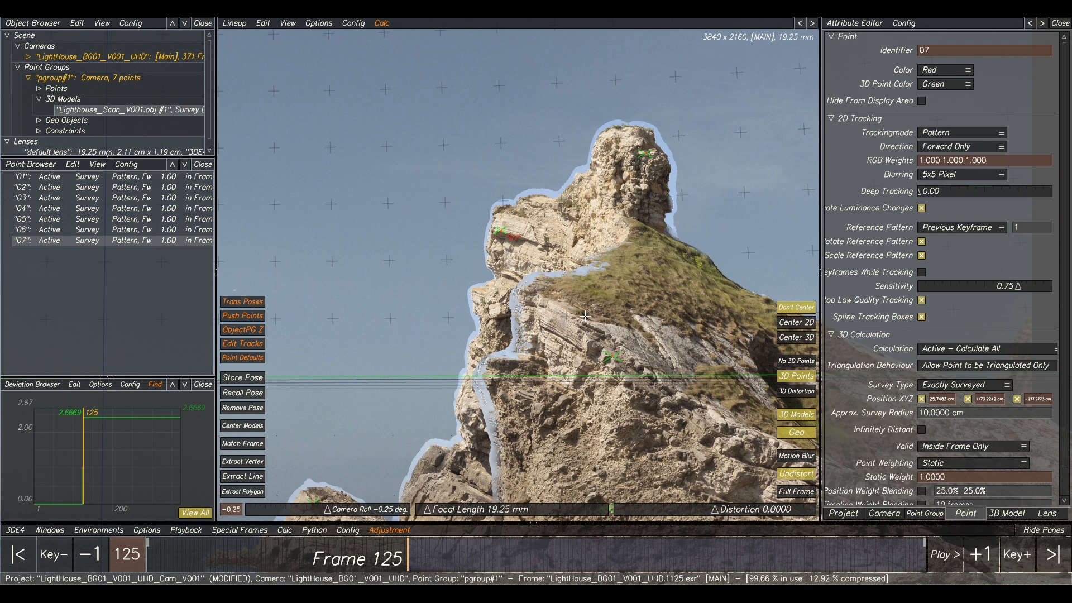
key("F1")
key("F2")
key("F1")
scroll(435, 285, "up", 5)
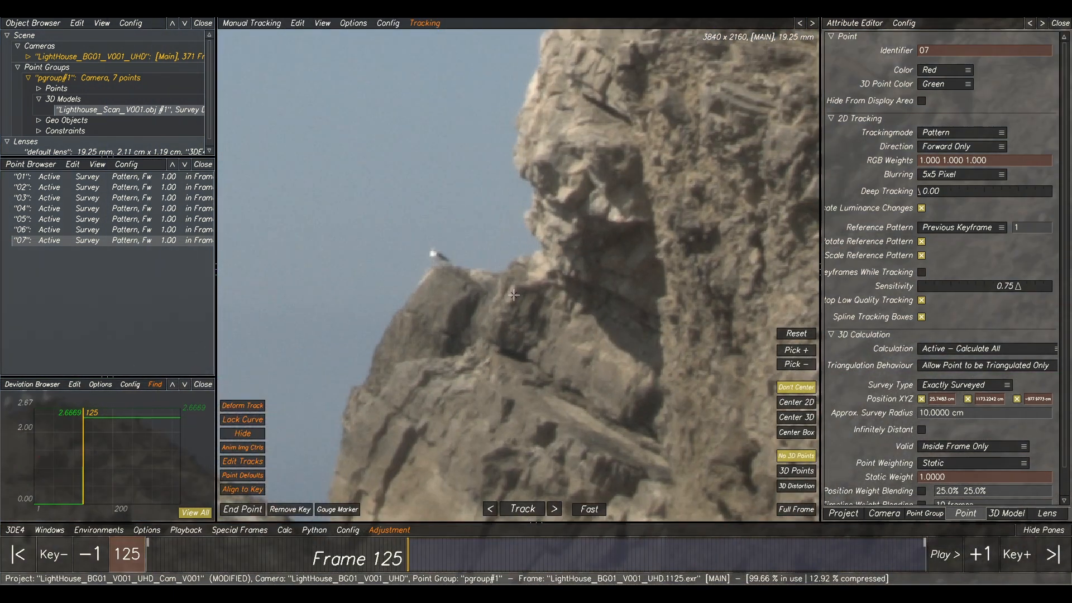
left_click(515, 288, "ctrl")
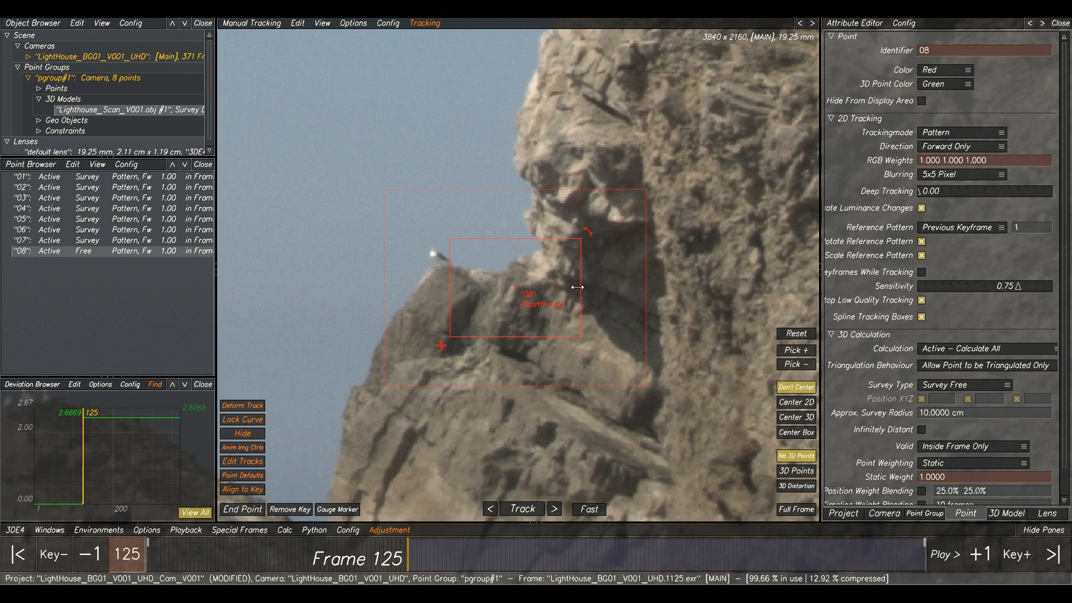
- Survey point 08 by extracting its position from the scan polygon at the matching spot on the small rock
key("F2")
key("F1")
key("F2")
left_click(251, 492)
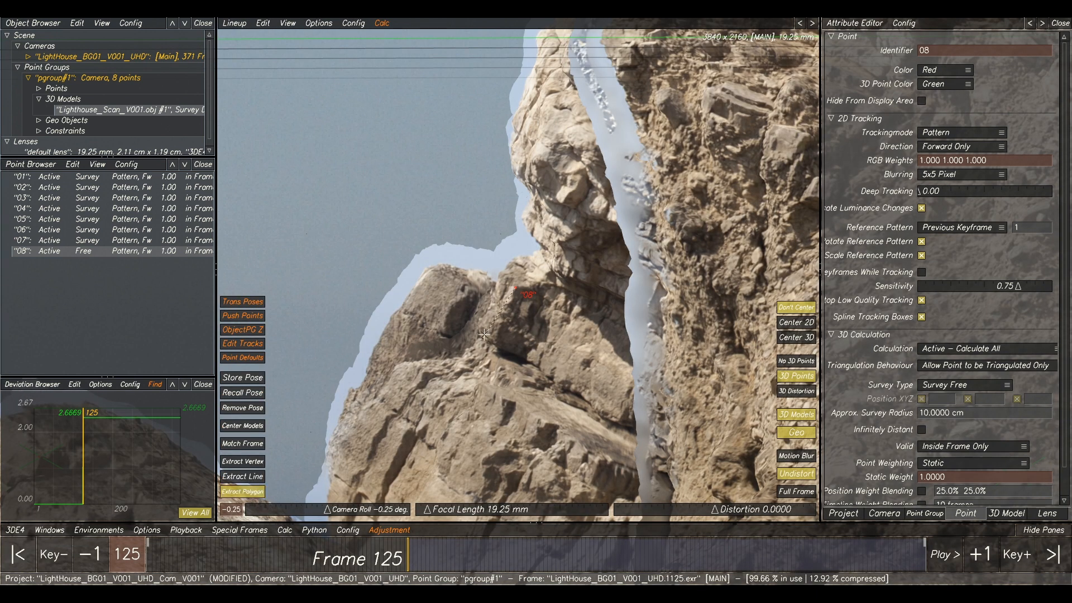
scroll(573, 288, "down", 10)
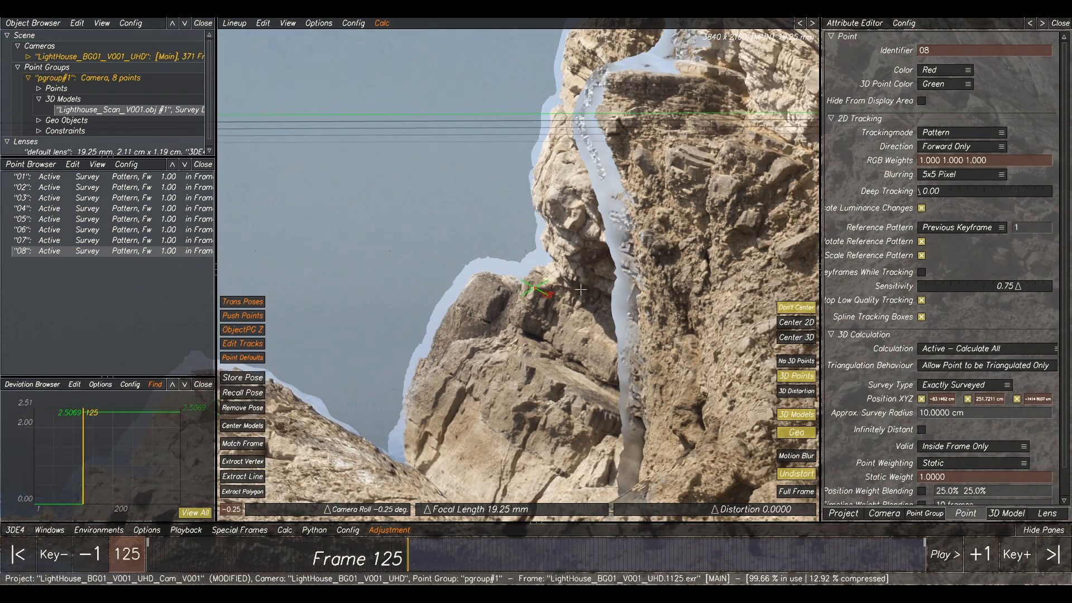
- Recalculate the camera solve with the newly surveyed points 07 and 08 included and accept the result
key("alt+c")
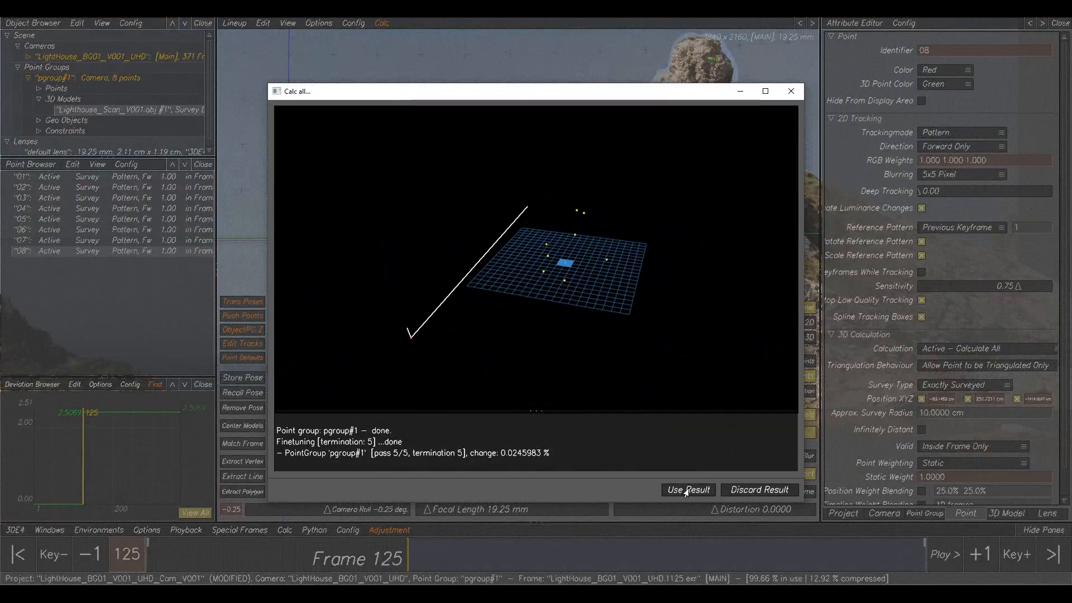
left_click(688, 490)
scroll(461, 230, "up", 5)
middle_click_drag(461, 230, 426, 230)
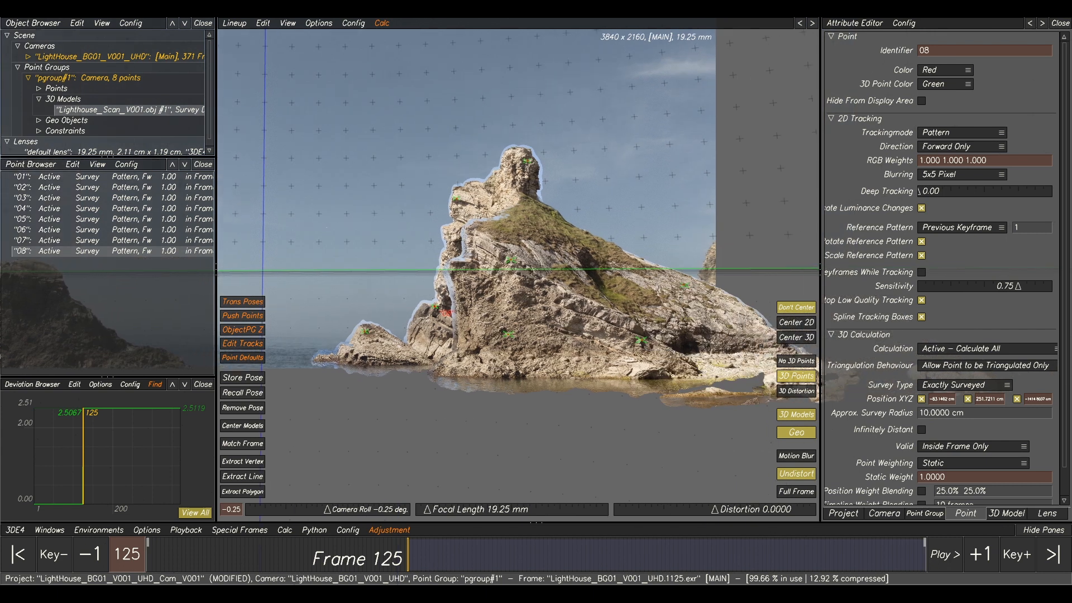
- Clear the previous parameter adjustment, rerun the focal length adjustment with the Adaptive method and transfer the best result into the project
left_click(598, 546)
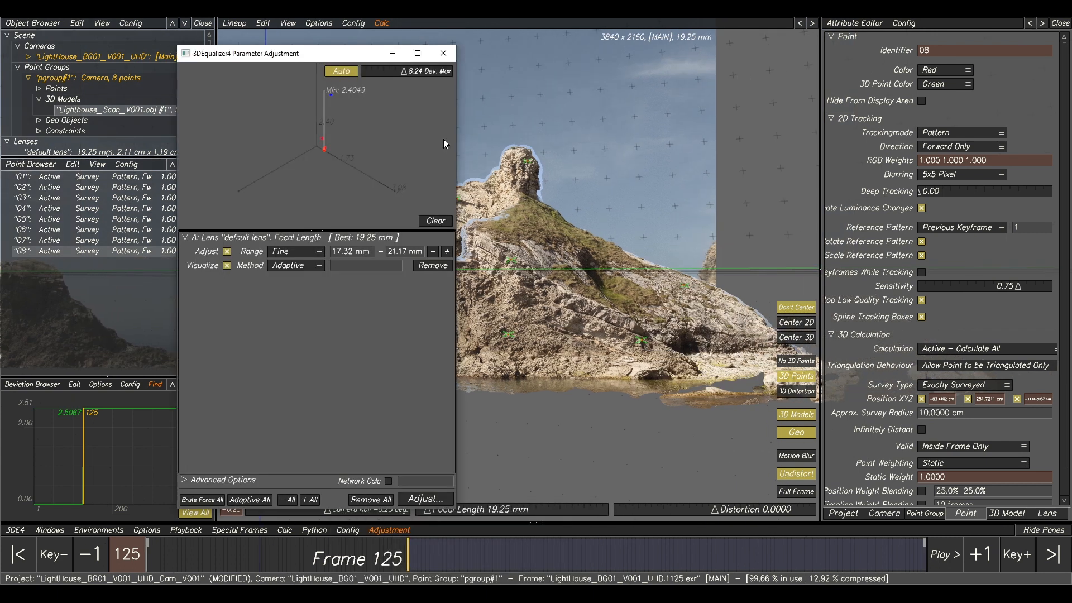
left_click(435, 221)
left_click(424, 500)
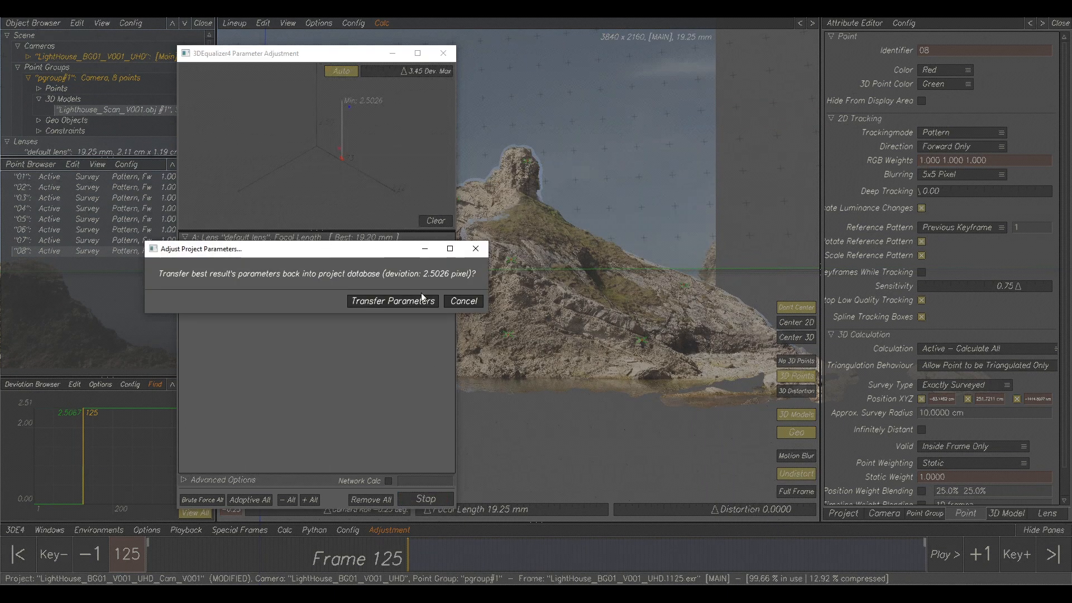
left_click(423, 300)
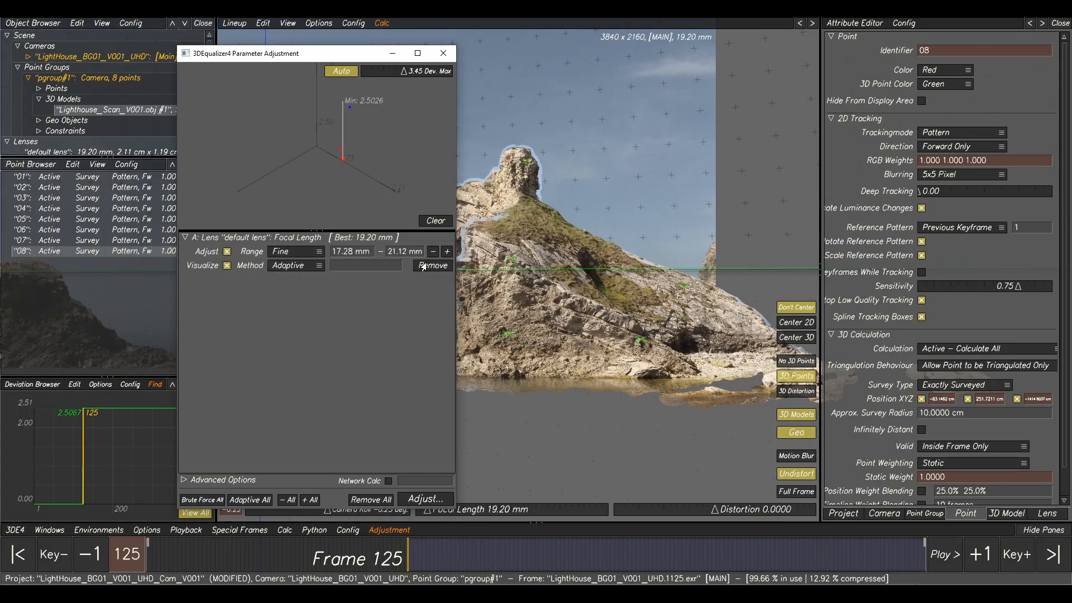
- Recalculate the camera solve with the newly adjusted focal length and accept the result
left_click(598, 143)
key("alt+c")
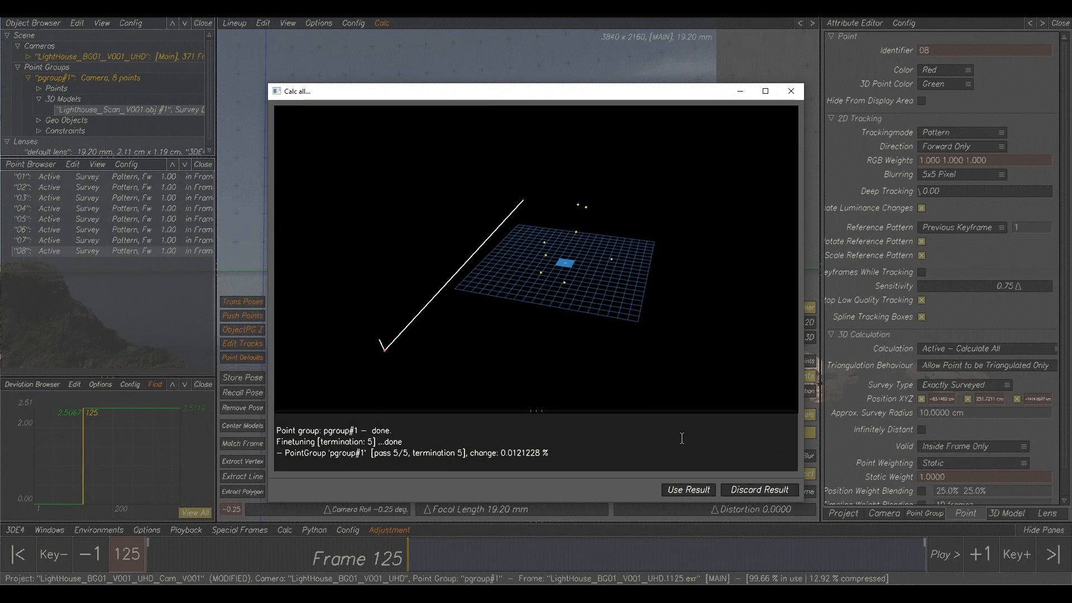
left_click(687, 490)
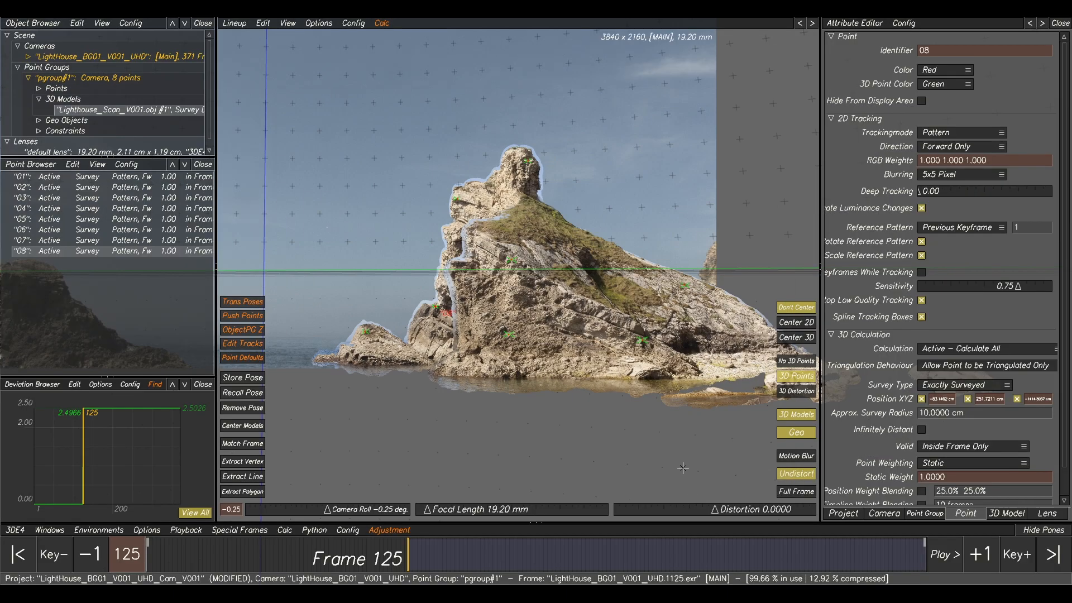
- Compare the scan's alignment with the plate by toggling the 3D models on and off over the whole rock
left_click(794, 415)
left_click(793, 415)
left_click(794, 415)
left_click(794, 415)
left_click(794, 415)
left_click(793, 415)
left_click(794, 415)
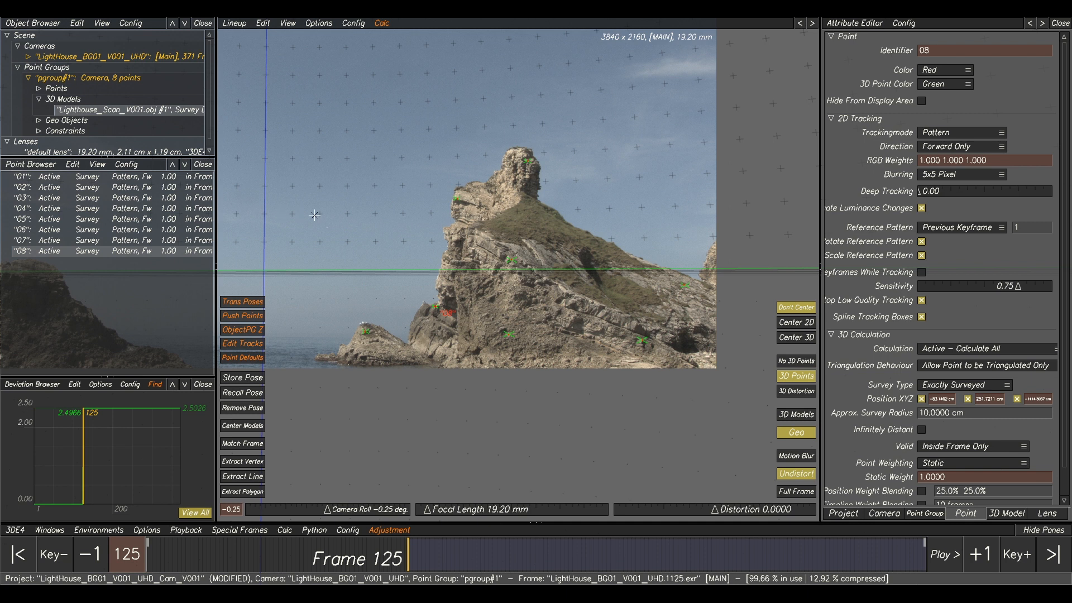
right_click_drag(482, 162, 569, 181)
middle_click_drag(573, 183, 625, 201)
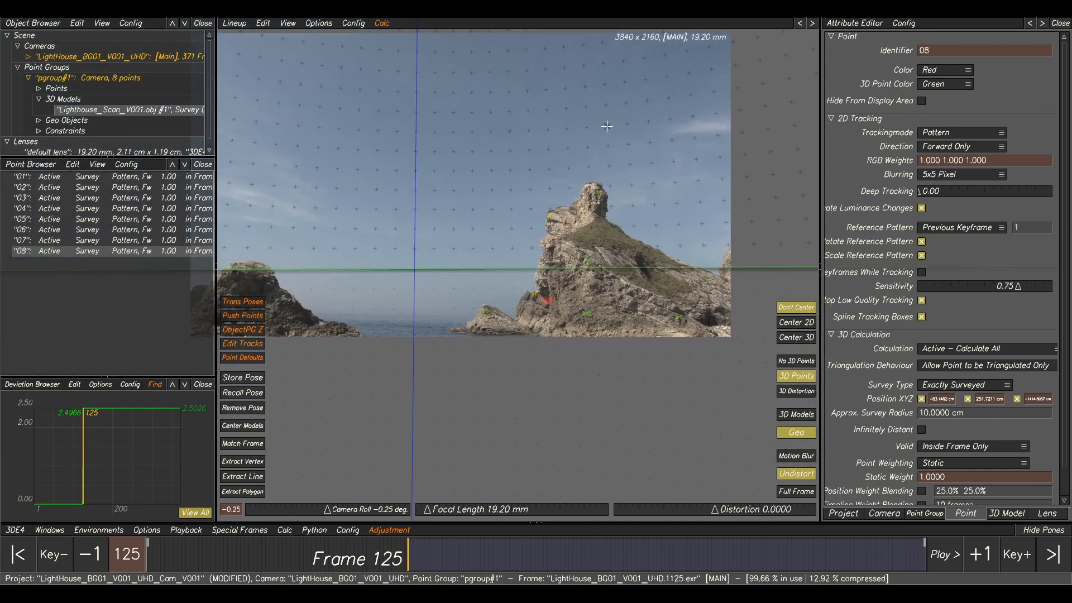
scroll(516, 229, "up", 2)
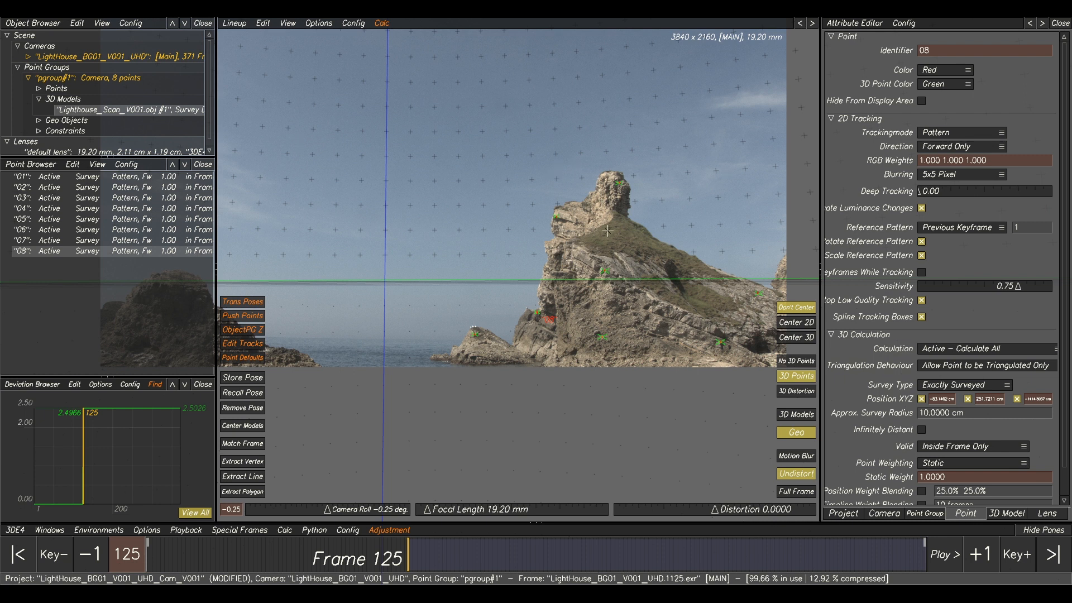
middle_click_drag(713, 184, 660, 219)
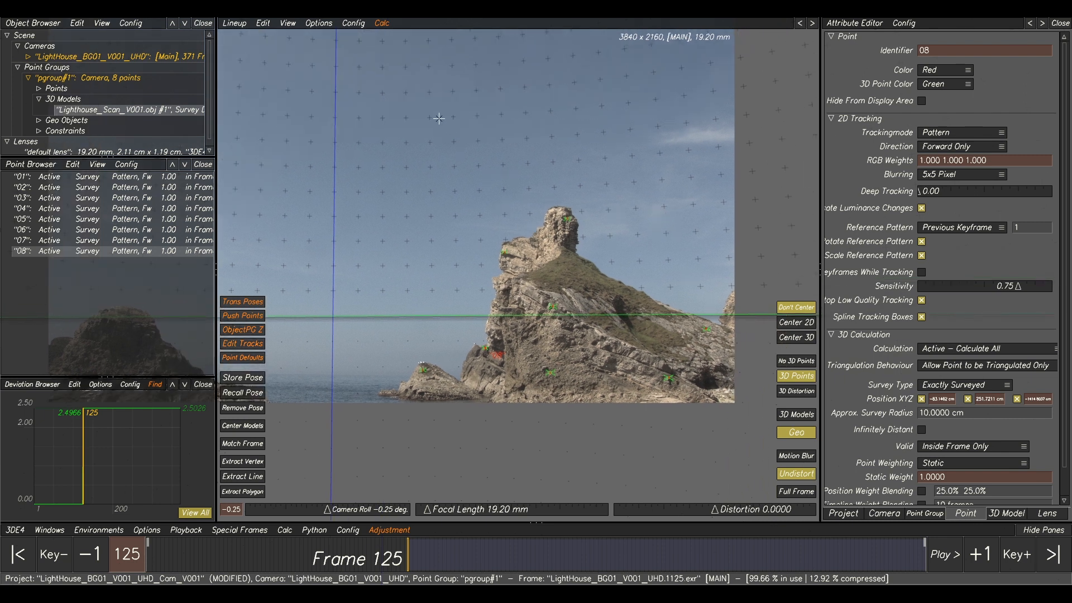
middle_click_drag(528, 188, 583, 218)
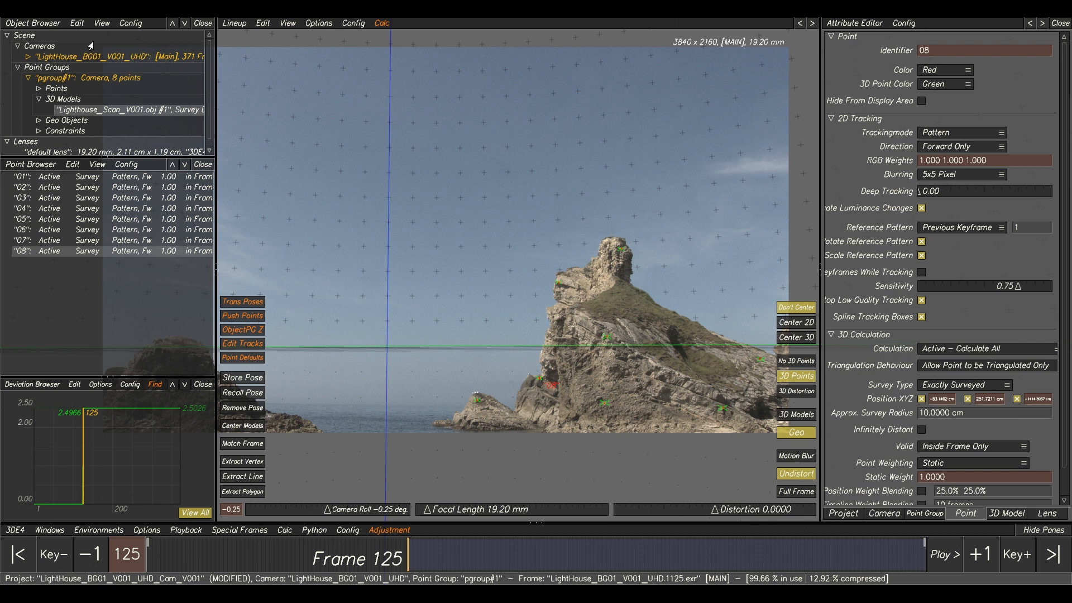
- Add a new reference camera to the scene and make it the current camera
left_click(68, 59)
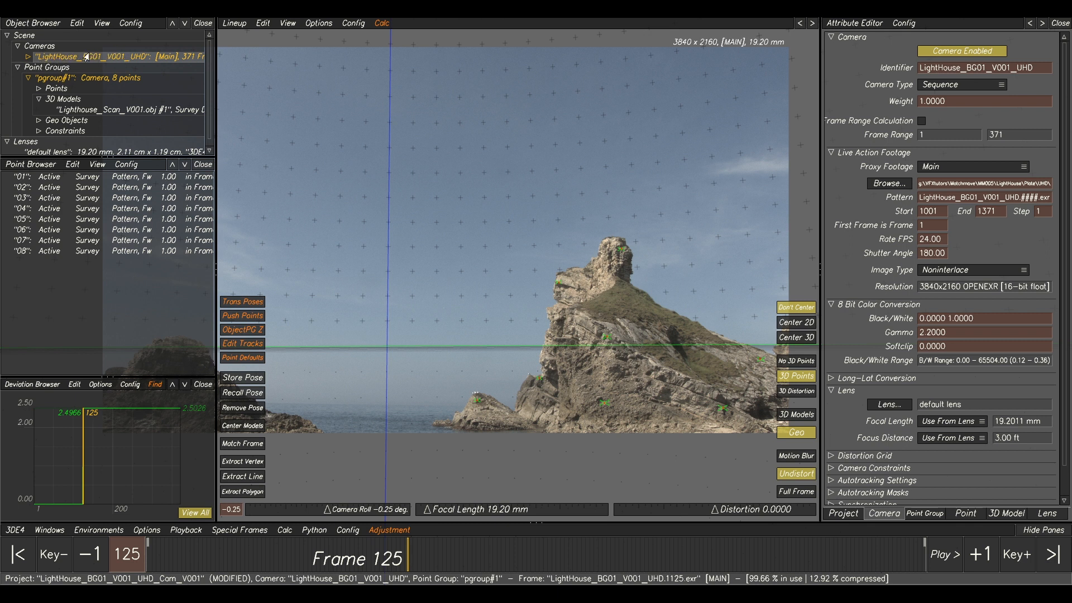
right_click(120, 58)
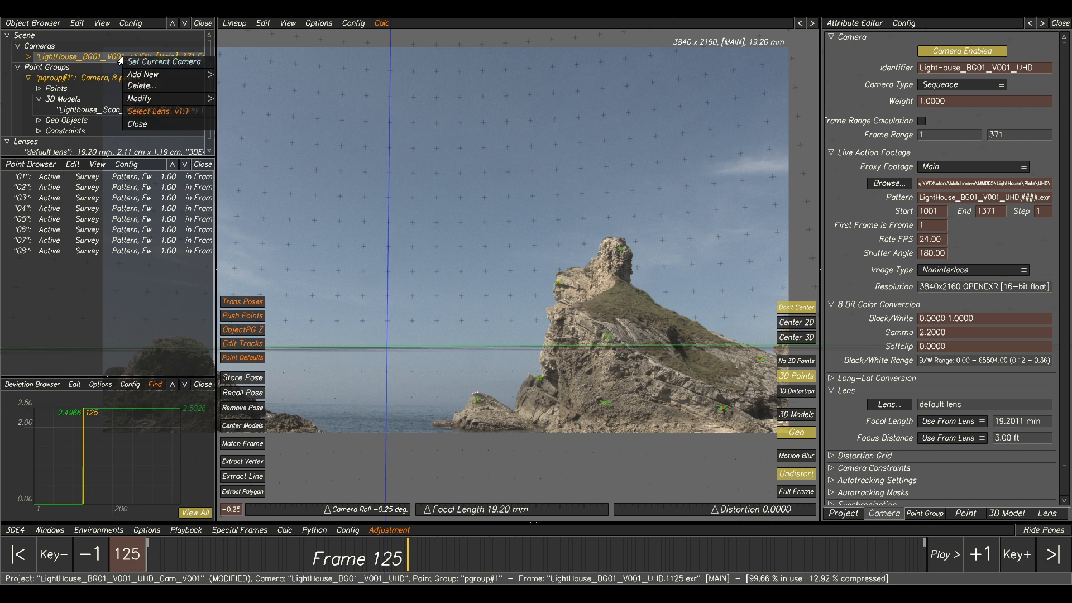
mouse_move(141, 76)
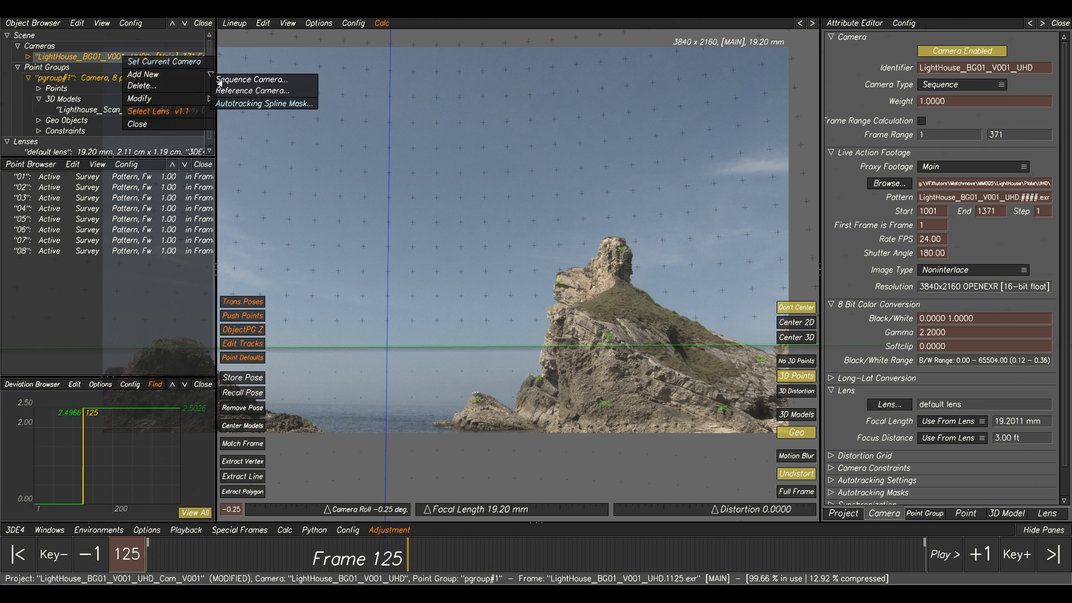
left_click(232, 92)
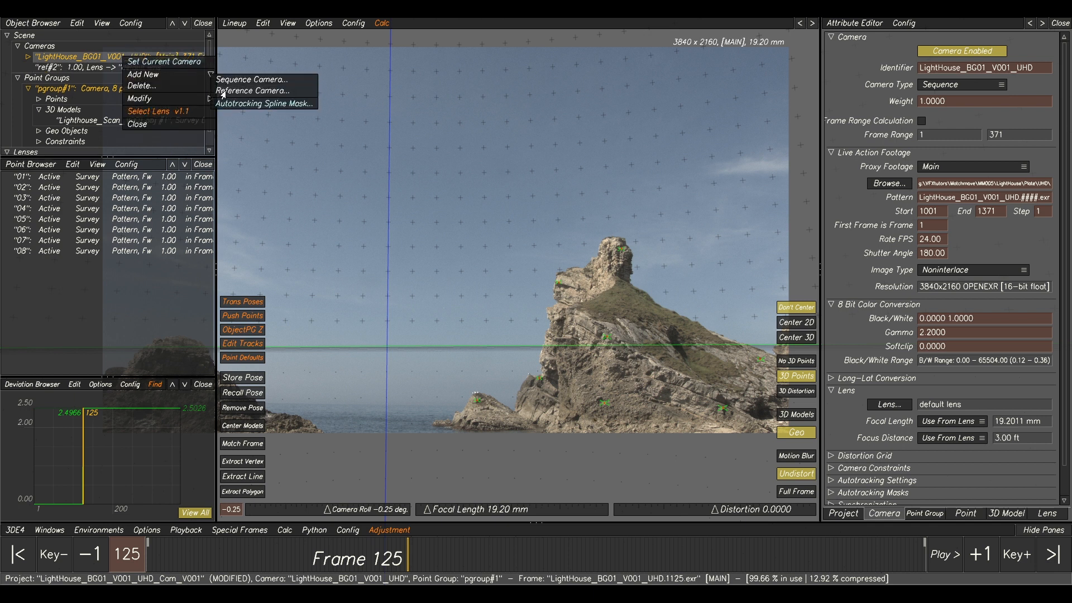
left_click(86, 69)
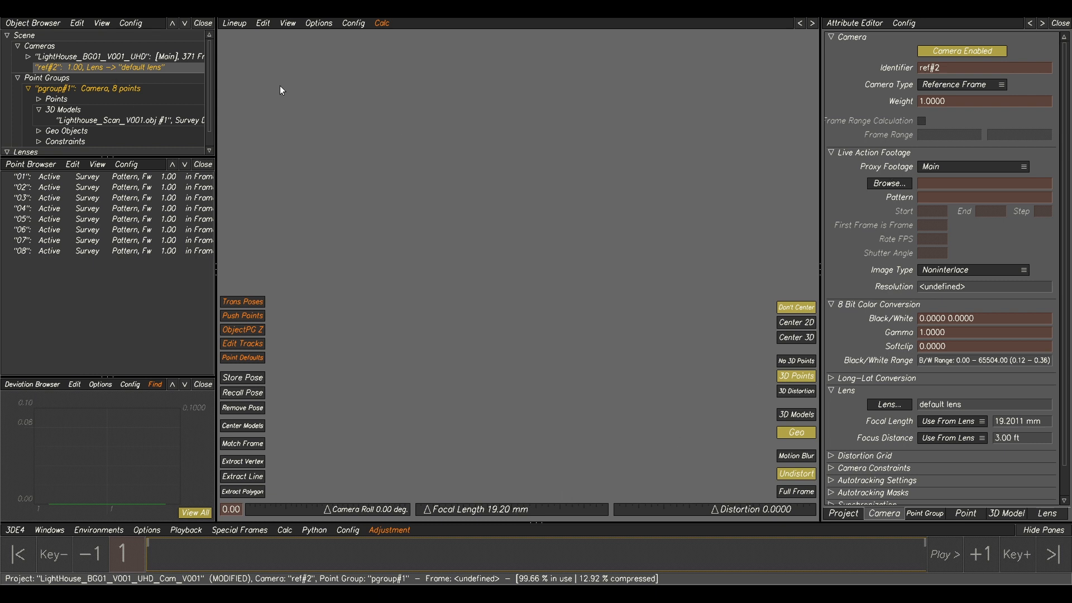
- Load Sigma18-35MM_19MM.exr from the LensGrid\Sigma18-35MM_LensGrids folder as the reference camera's footage, listing the images individually instead of as a sequence
left_click(913, 183)
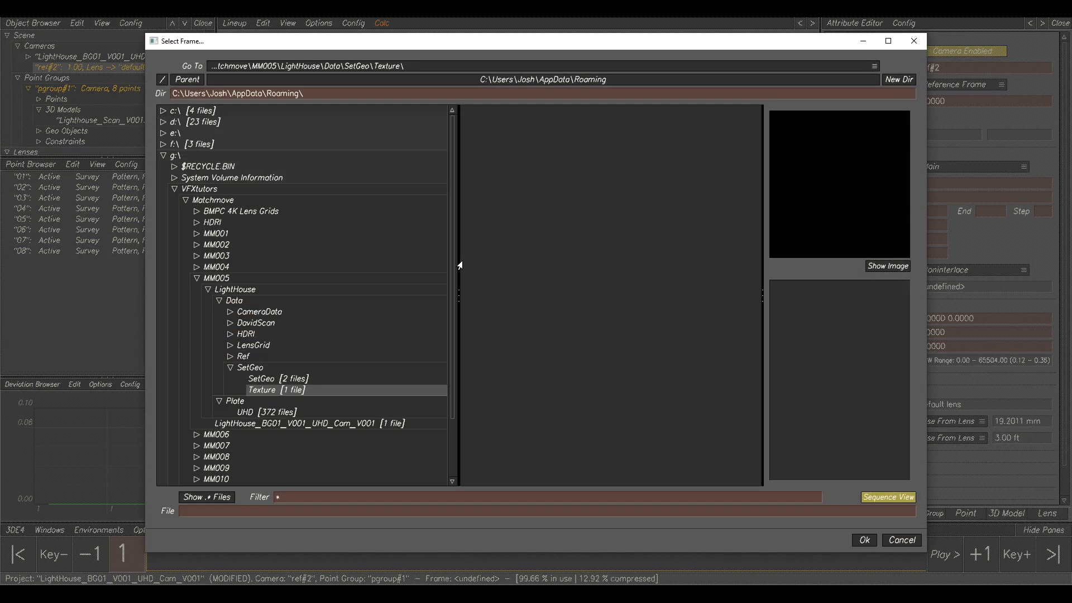
left_click(230, 368)
left_click(230, 347)
left_click(243, 348)
left_click(243, 357)
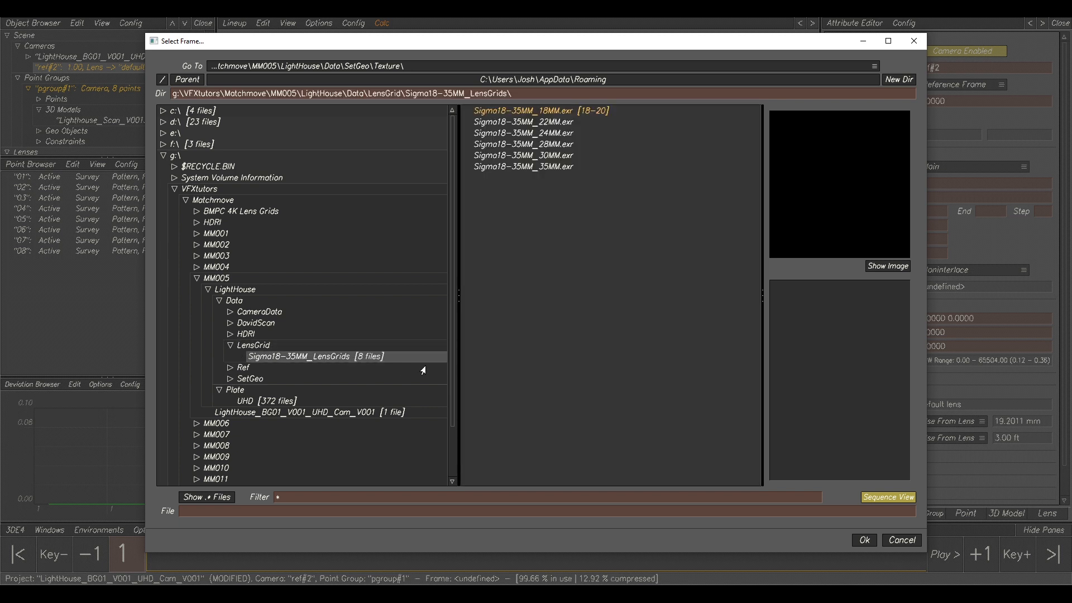
left_click(890, 502)
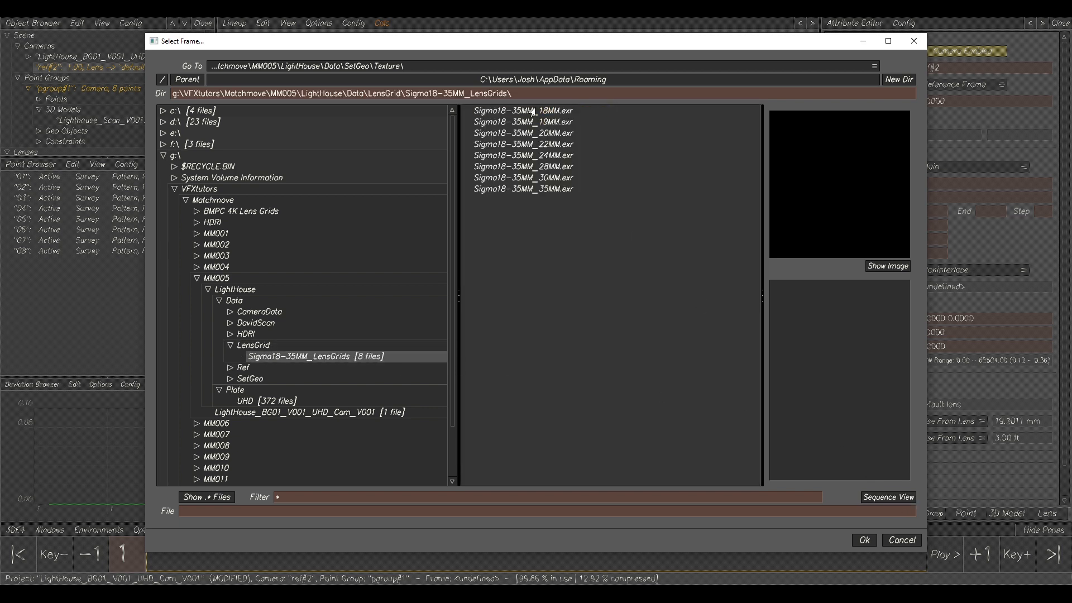
left_click(547, 123)
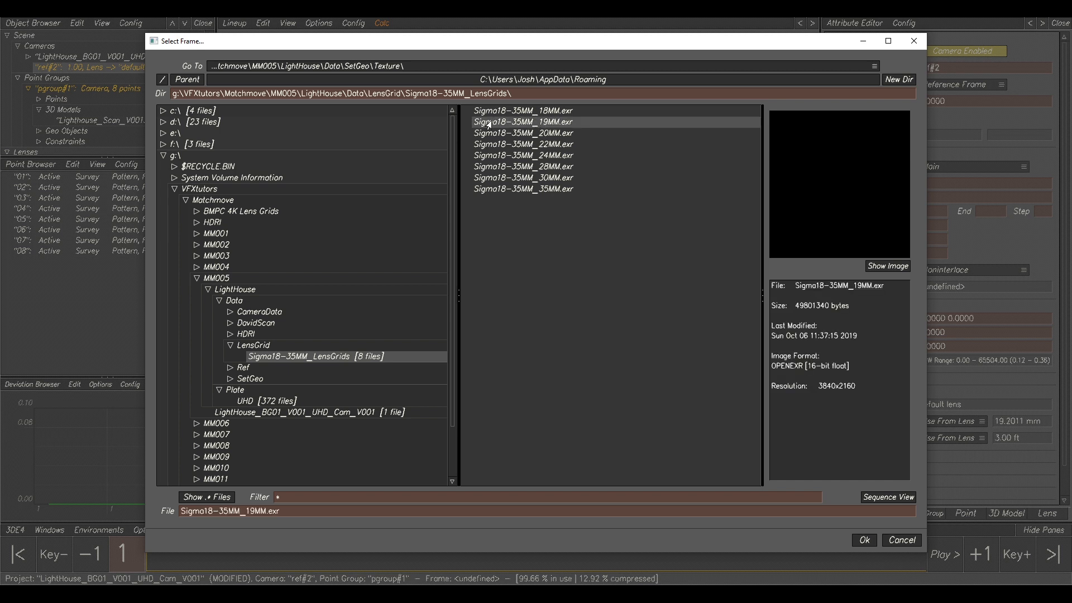
left_click(865, 541)
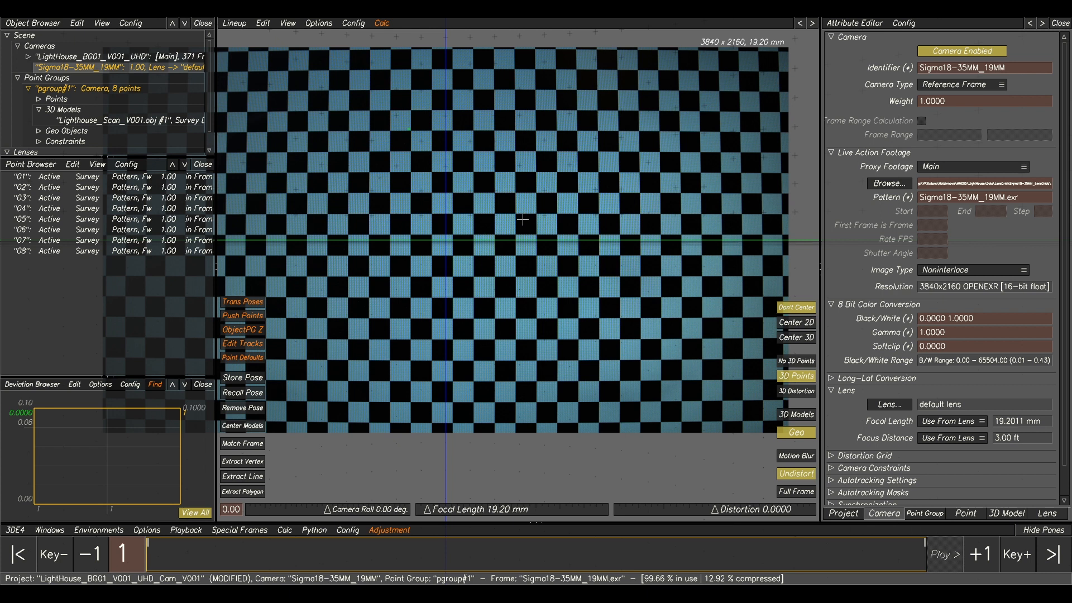
- Set the lens grid camera's 8 Bit Color Conversion gamma to 2.2
middle_click_drag(535, 222, 588, 230)
scroll(588, 231, "down", 1)
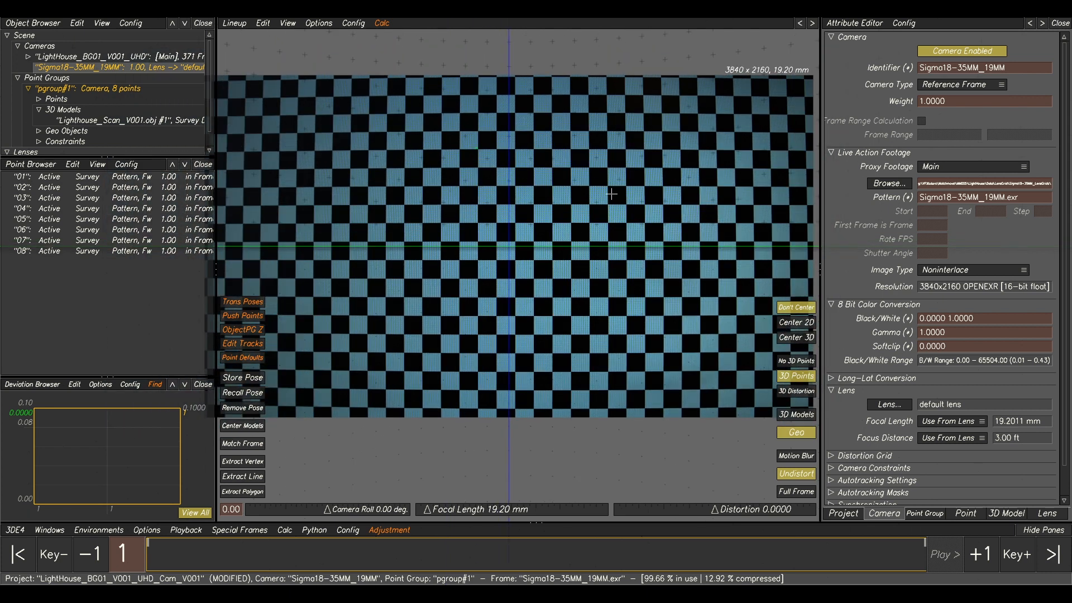
left_click(965, 335)
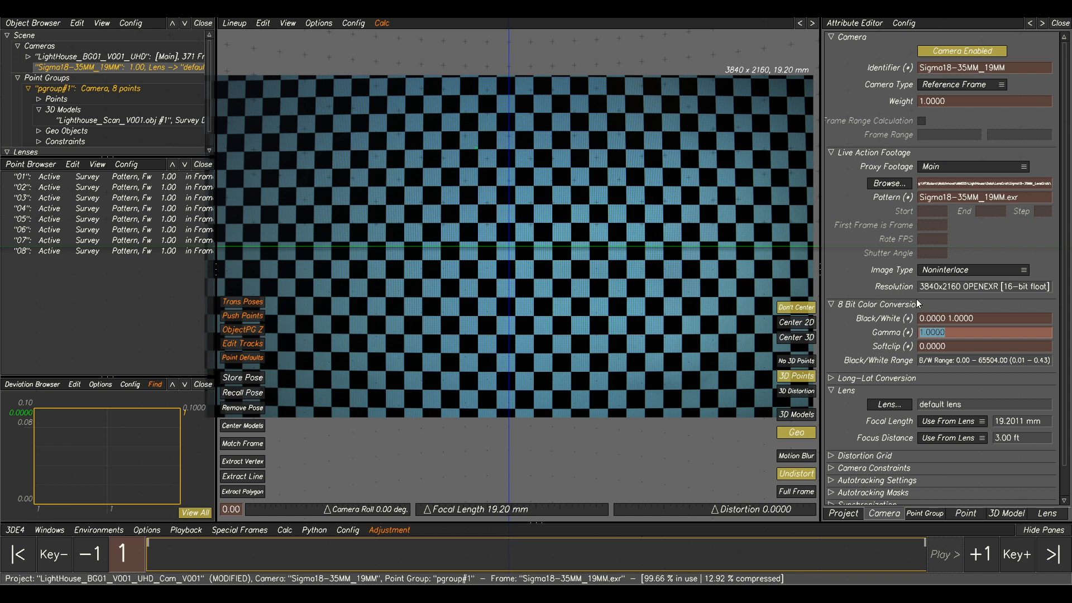
type("2.2")
key("Return")
middle_click_drag(522, 231, 551, 234)
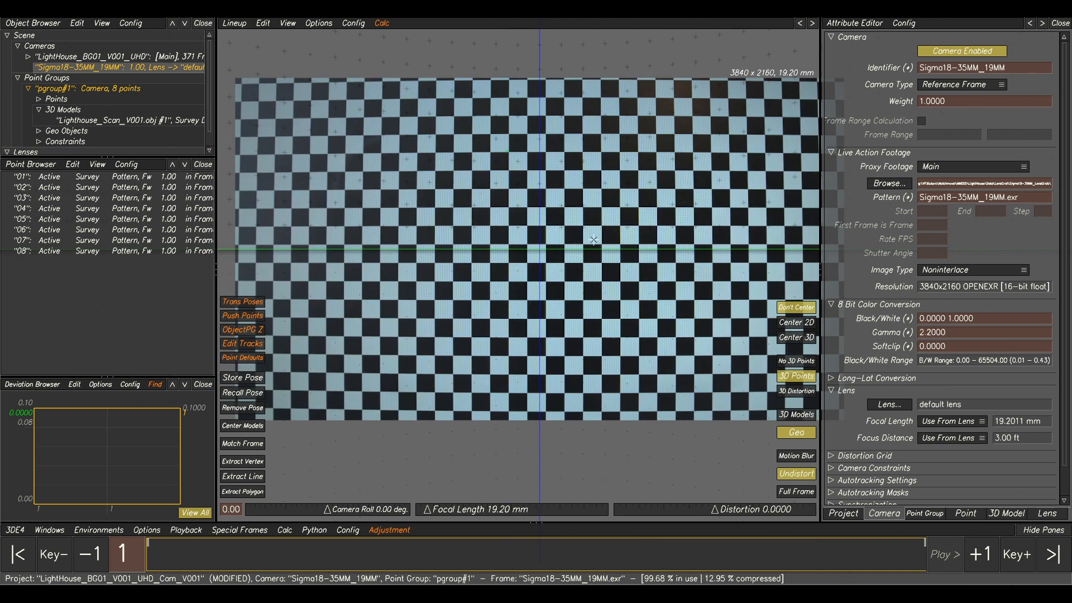
- In the Distortion Grid view, fit the grid's upper-left cell to one checker square near the image centre and snap the grid to the pattern
key("F7")
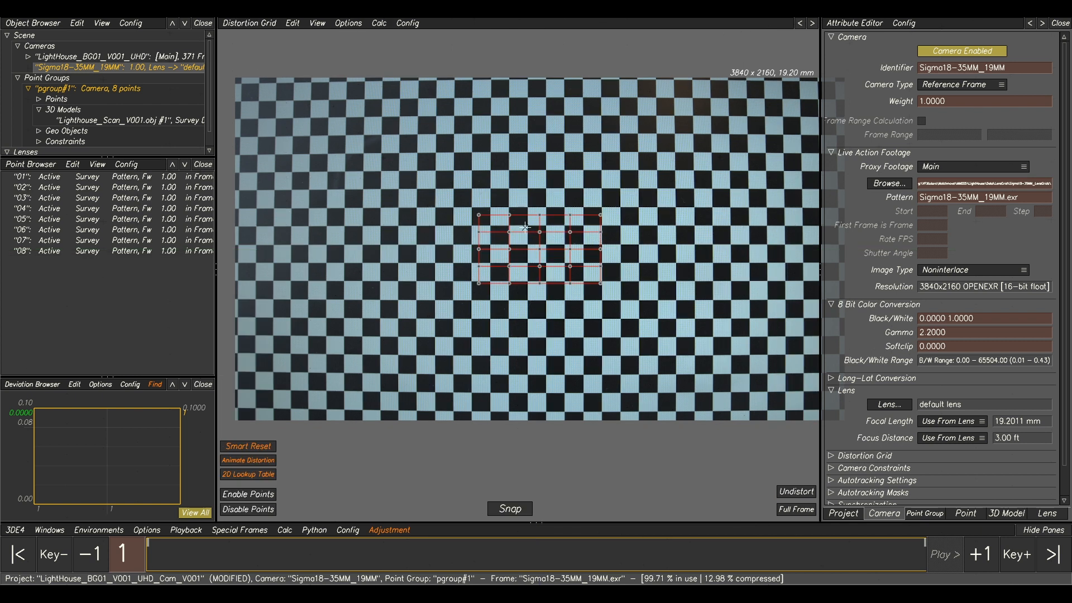
scroll(502, 190, "up", 5)
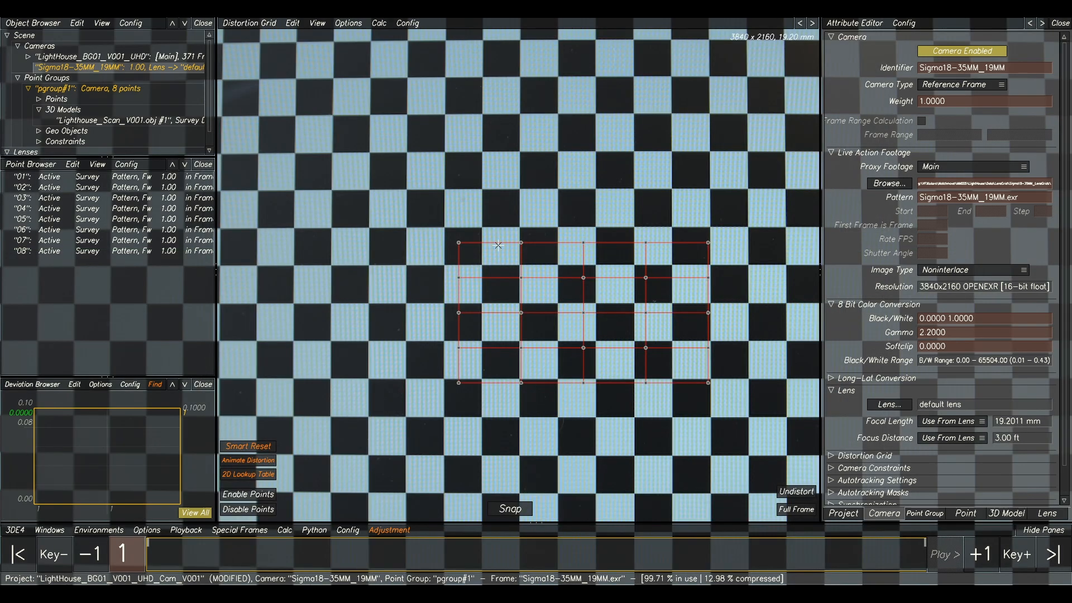
scroll(612, 244, "down", 2)
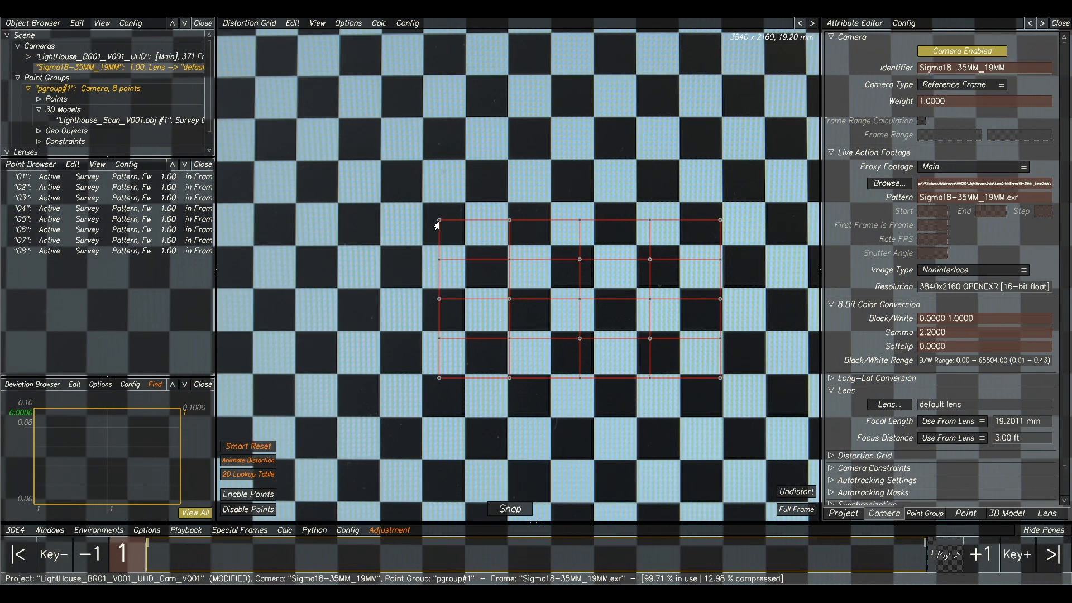
left_click_drag(437, 224, 423, 203)
left_click_drag(508, 224, 466, 207)
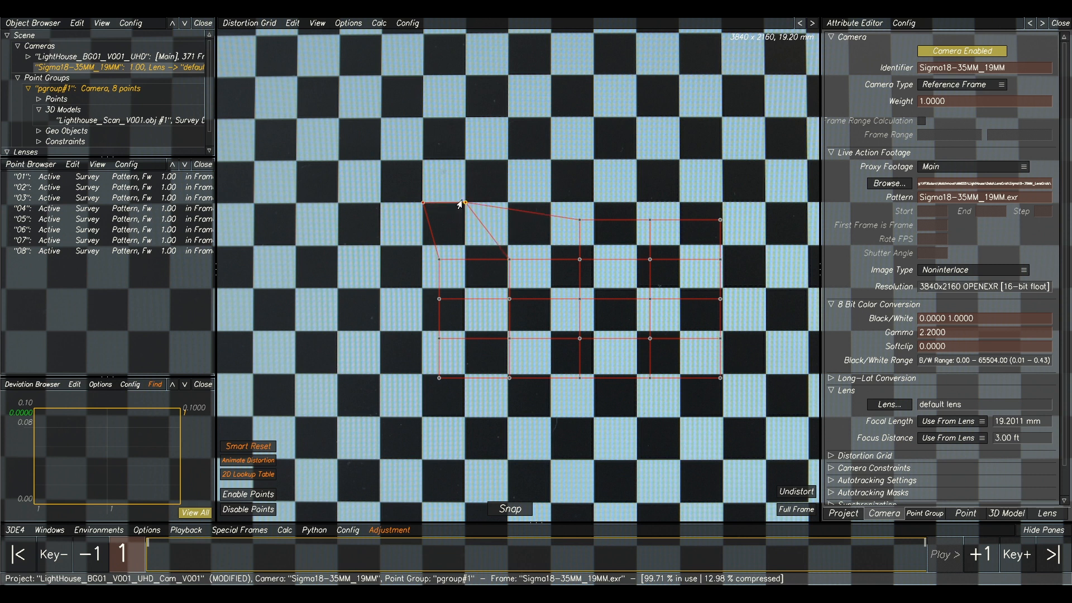
left_click_drag(438, 261, 422, 245)
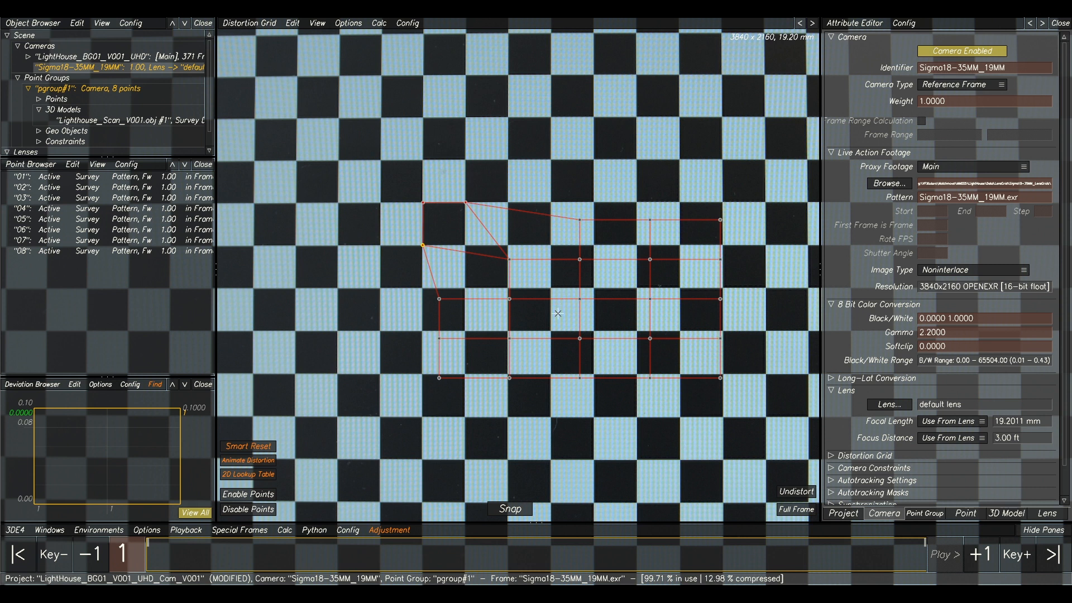
scroll(567, 218, "down", 3)
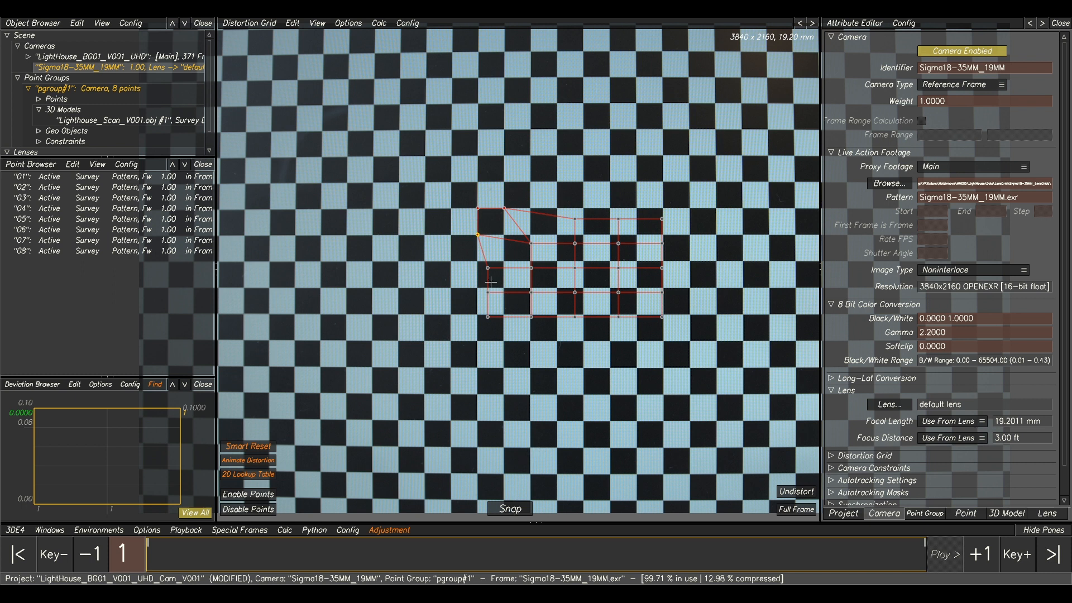
left_click(509, 509)
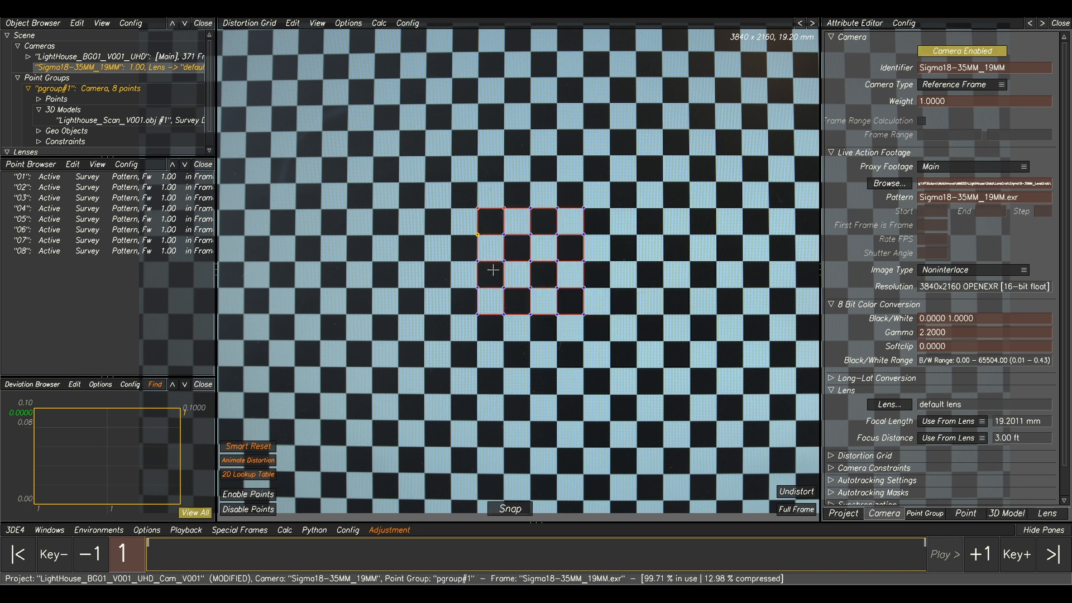
- Extend the distortion grid upward and downward until it covers the full height of the lens grid image
scroll(557, 275, "down", 2)
middle_click_drag(594, 257, 572, 283)
middle_click_drag(610, 230, 548, 232)
scroll(547, 231, "down", 1)
middle_click_drag(481, 239, 536, 241)
scroll(536, 240, "down", 1)
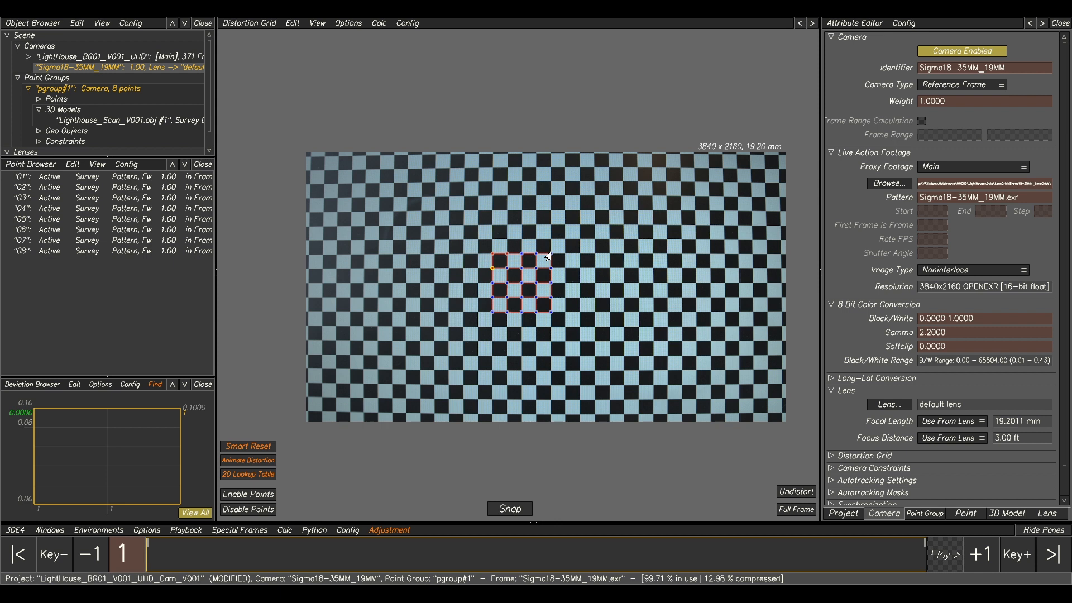
key("Up")
key("Up")
key("Up")
key("Up")
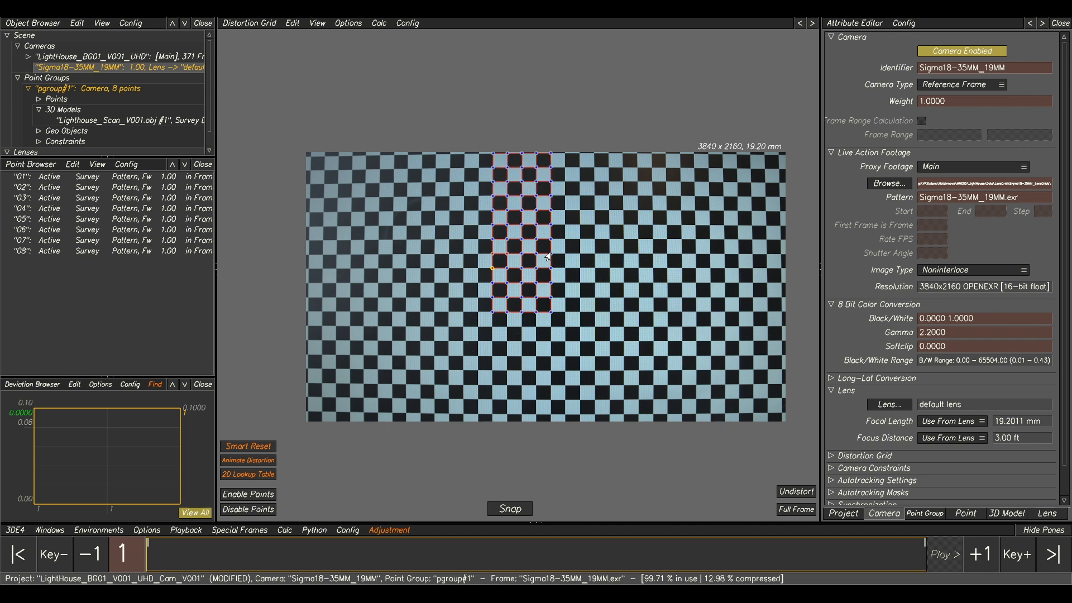
key("Down")
key("Down")
key("Down")
key("Down")
key("Down")
key("Down")
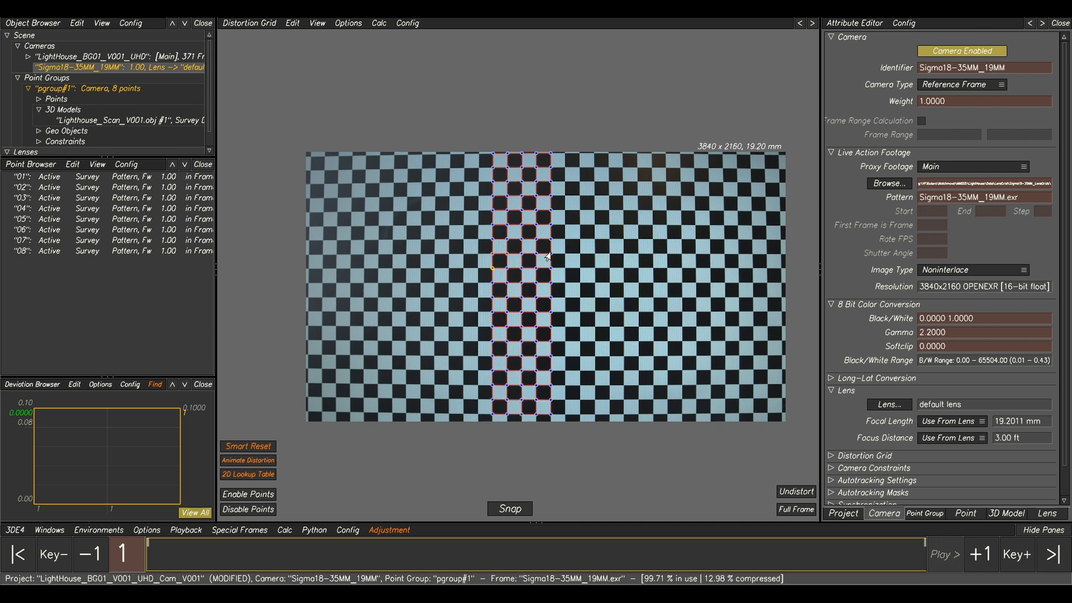
- Extend the distortion grid leftward to the left edge of the lens grid image
key("Left")
key("Left")
key("Left")
key("Left")
key("Left")
key("Left")
key("Left")
key("Left")
key("Left")
key("Left")
key("Left")
key("Left")
key("Left")
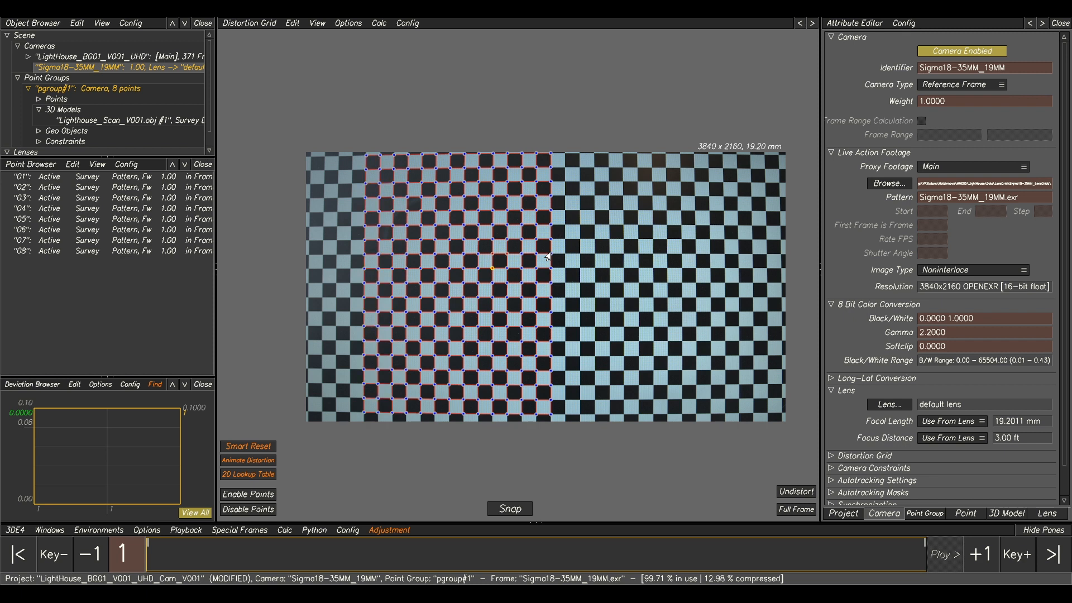
- Extend the distortion grid rightward to the right edge of the lens grid image
key("Right")
key("Right")
key("Right")
key("Right")
key("Right")
key("Right")
key("Right")
key("Right")
key("Right")
key("Right")
key("Right")
key("Right")
key("Right")
key("Right")
key("Right")
key("Right")
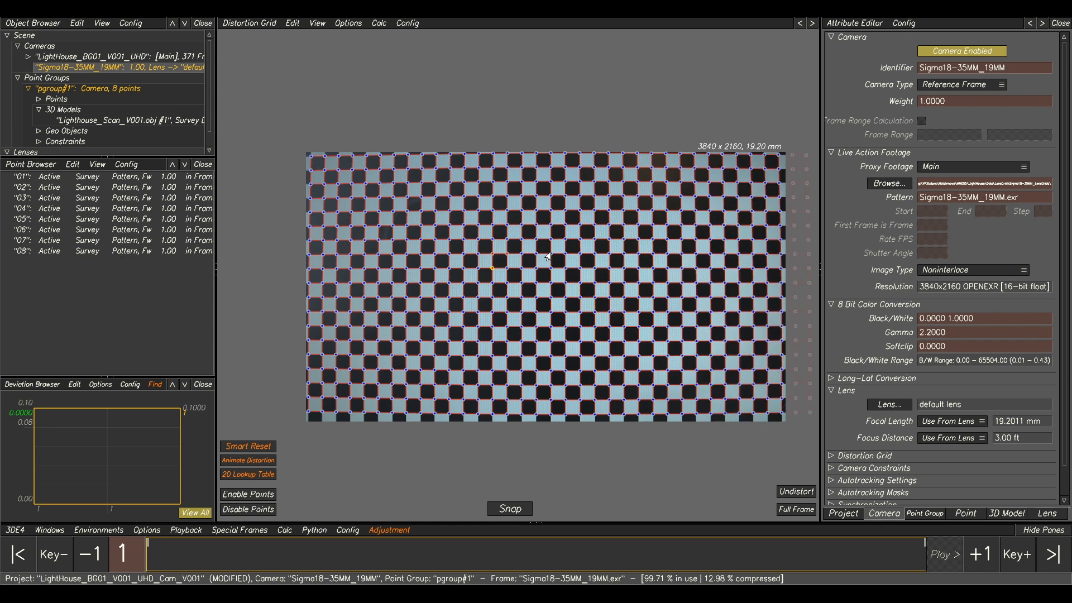
- Calculate the default lens's degree 2 and degree 4 distortion parameters from the Sigma18-35MM_19MM frame and set them on the lens
middle_click_drag(655, 235, 545, 237)
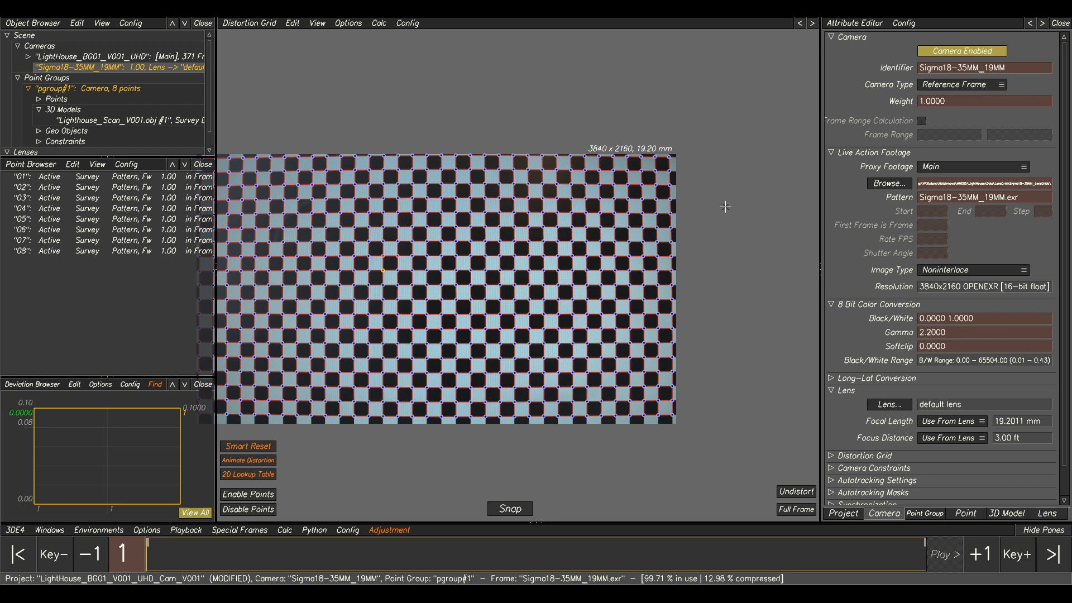
middle_click_drag(397, 203, 490, 194)
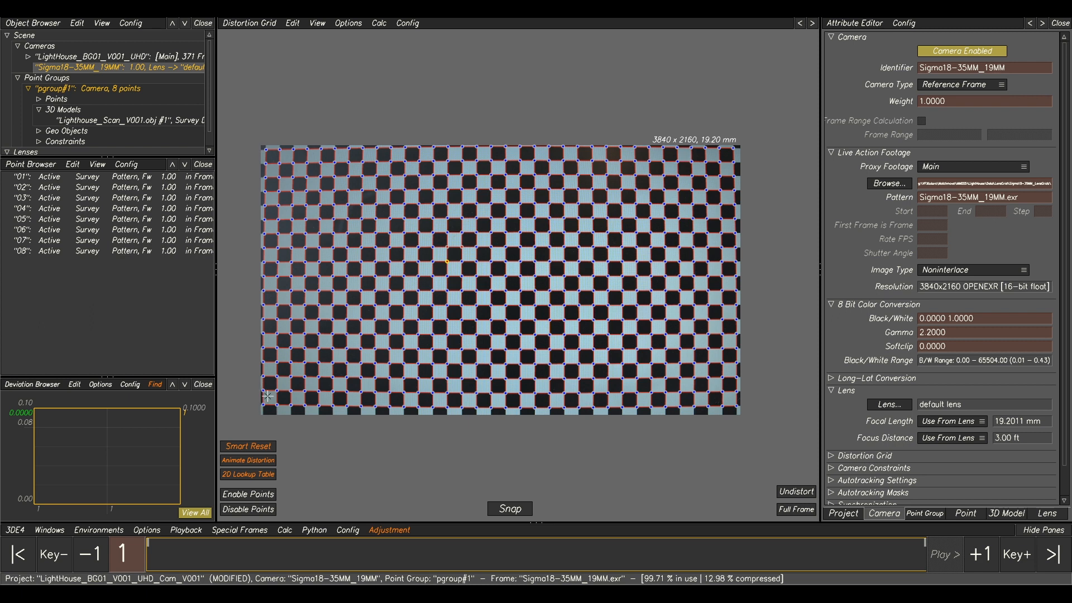
scroll(264, 379, "down", 2)
scroll(263, 379, "up", 3)
scroll(263, 379, "down", 1)
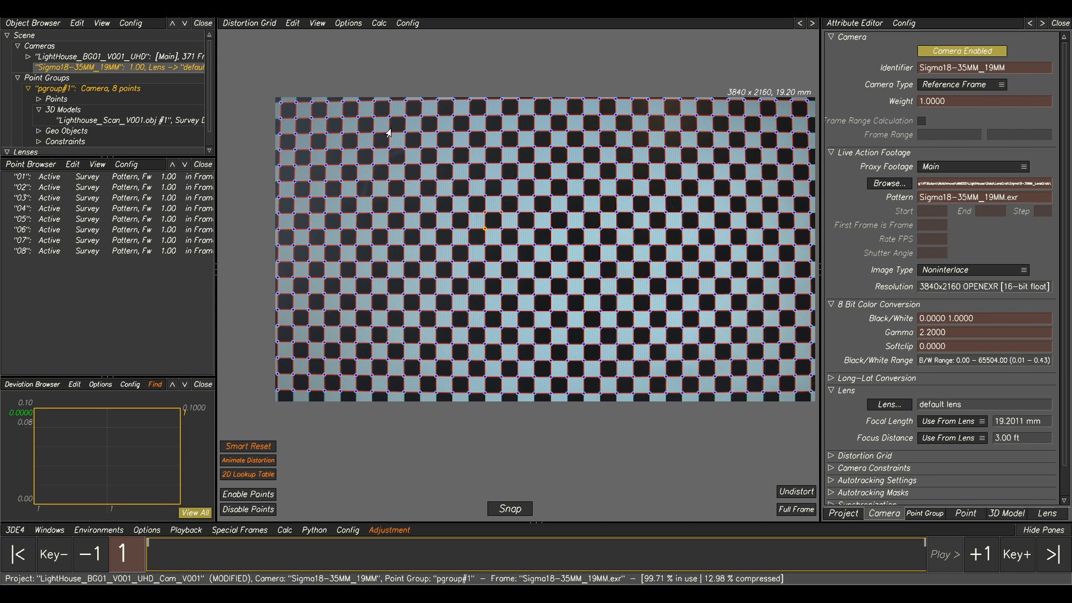
left_click(379, 24)
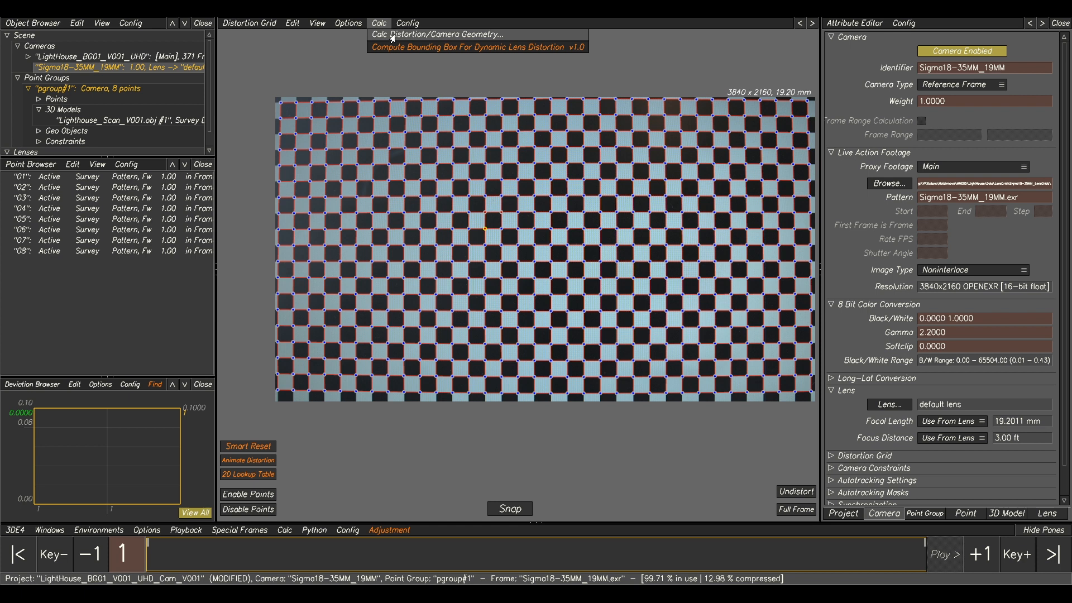
left_click(392, 35)
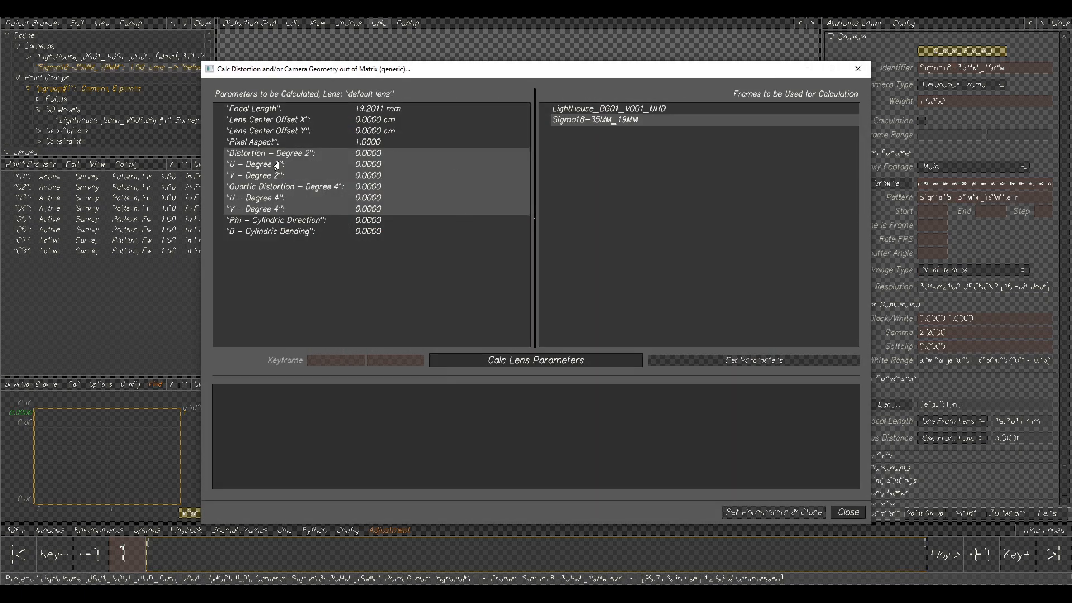
left_click(521, 367)
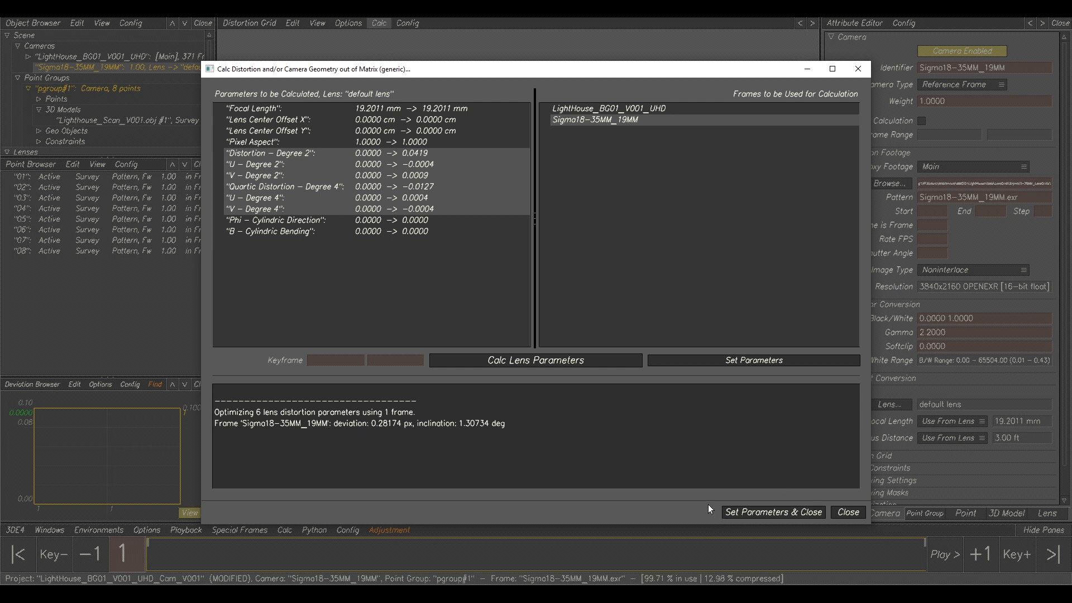
left_click(780, 516)
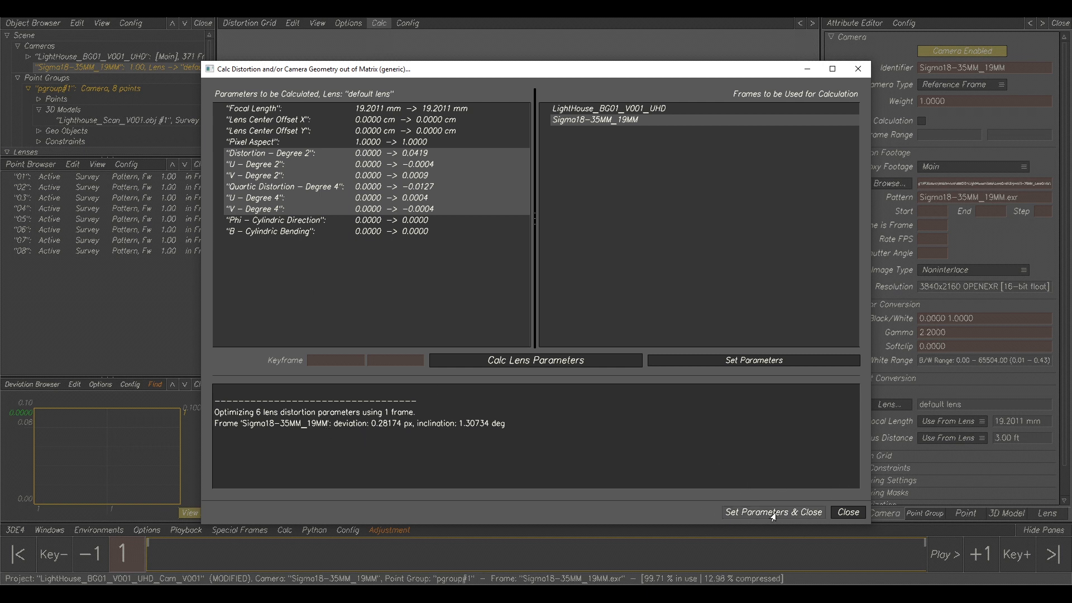
- Compare the lens grid image with and without undistortion, leaving undistortion enabled
right_click_drag(743, 227, 682, 211)
middle_click_drag(683, 211, 660, 236)
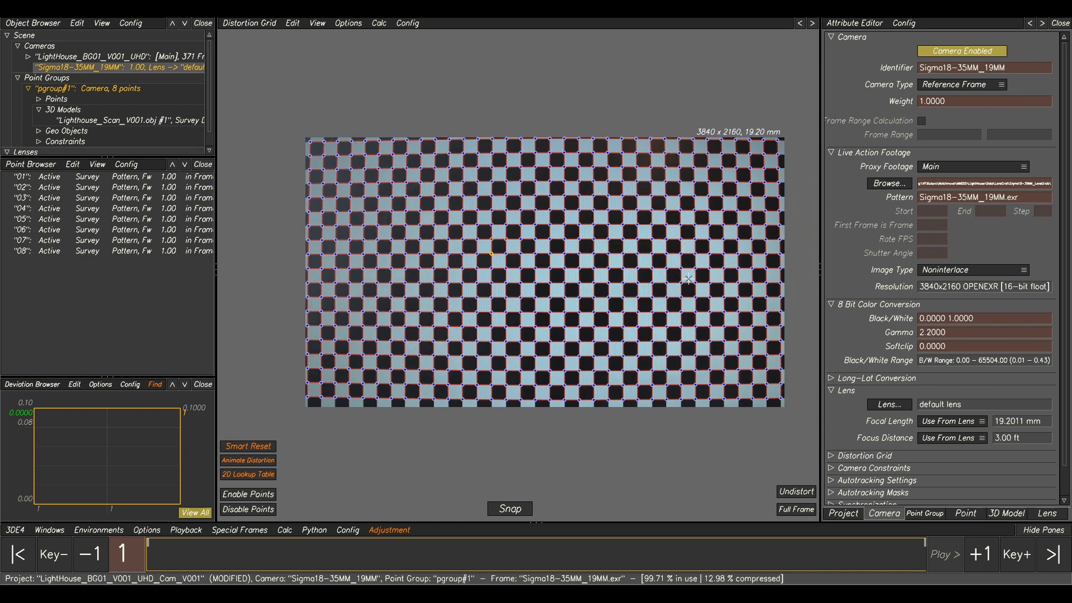
left_click(797, 492)
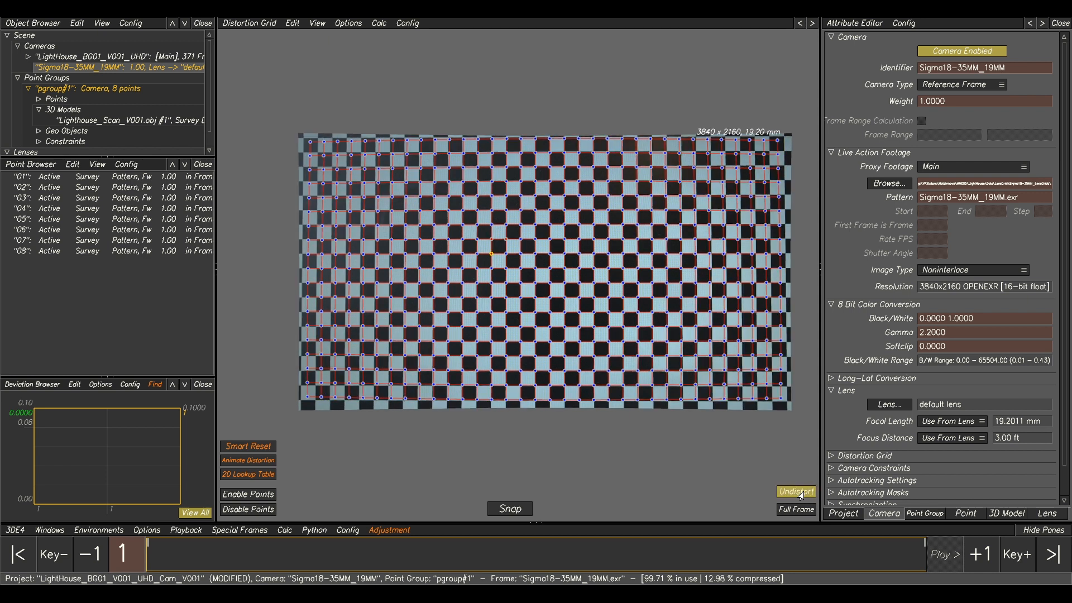
left_click(801, 493)
left_click(801, 492)
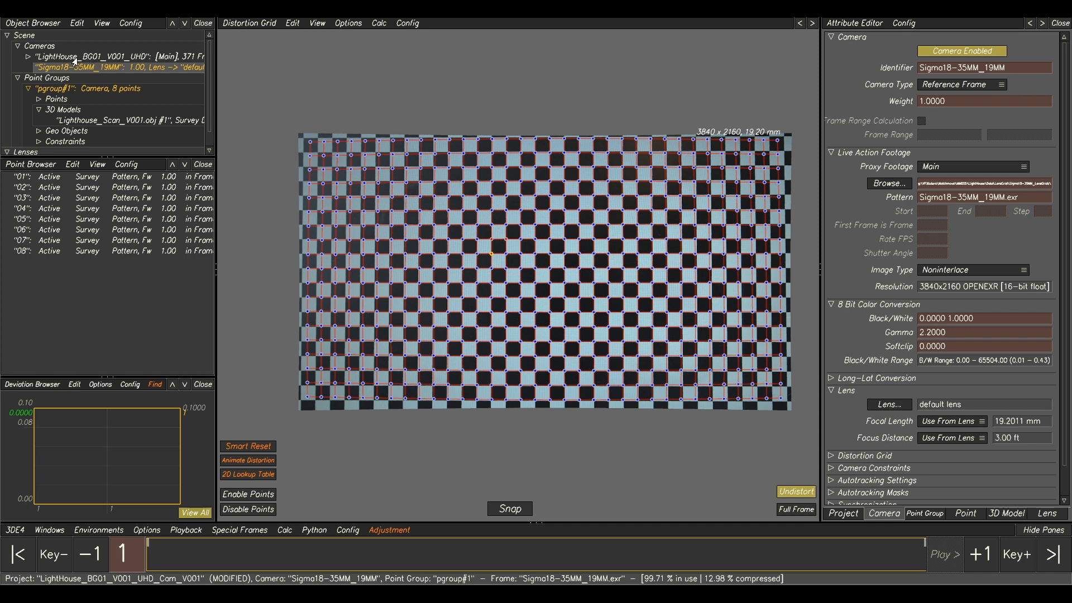
- Make LightHouse_BG01_V001_UHD the current camera and compare its plate with and without undistortion
left_click(94, 58)
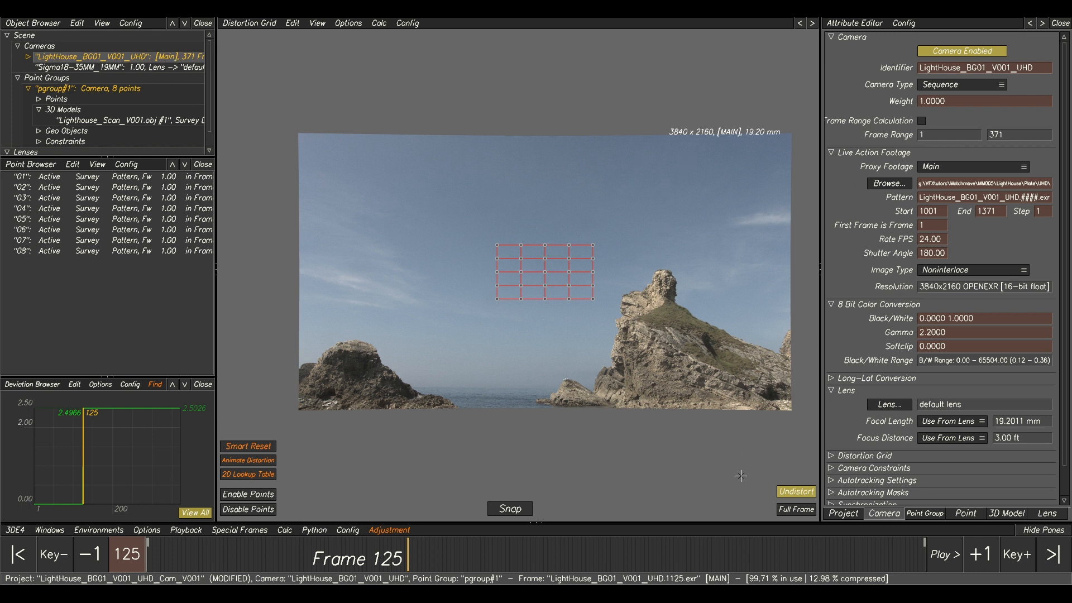
left_click(800, 496)
left_click(800, 496)
left_click(801, 495)
left_click(801, 496)
left_click(801, 496)
left_click(801, 496)
- Show the 3D models in the Lineup view, recalculate the camera with the new lens distortion and use the result
key("F2")
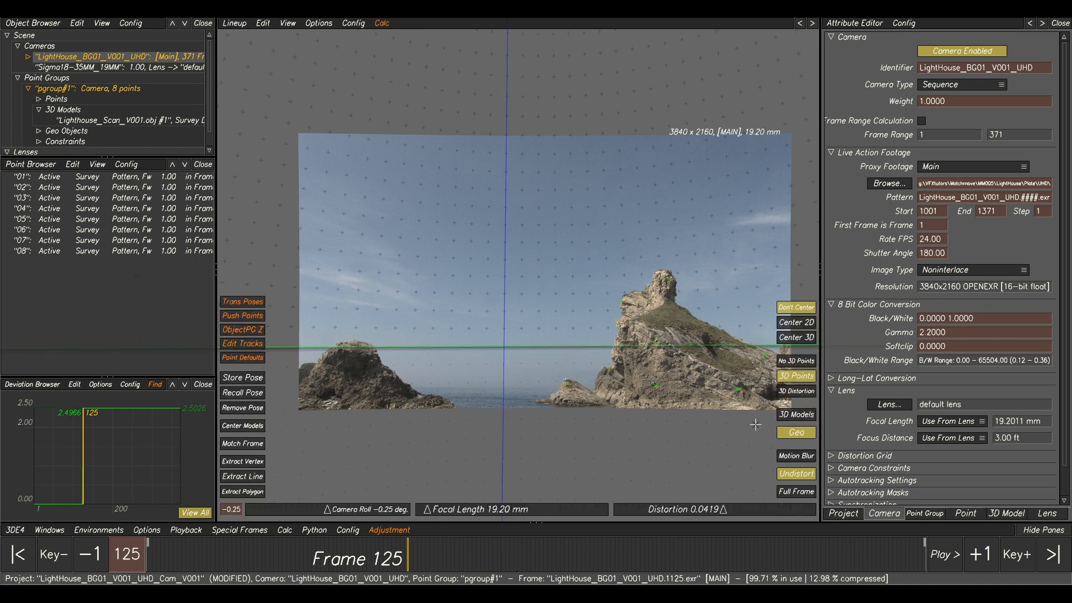
left_click(795, 415)
middle_click_drag(682, 317, 640, 292)
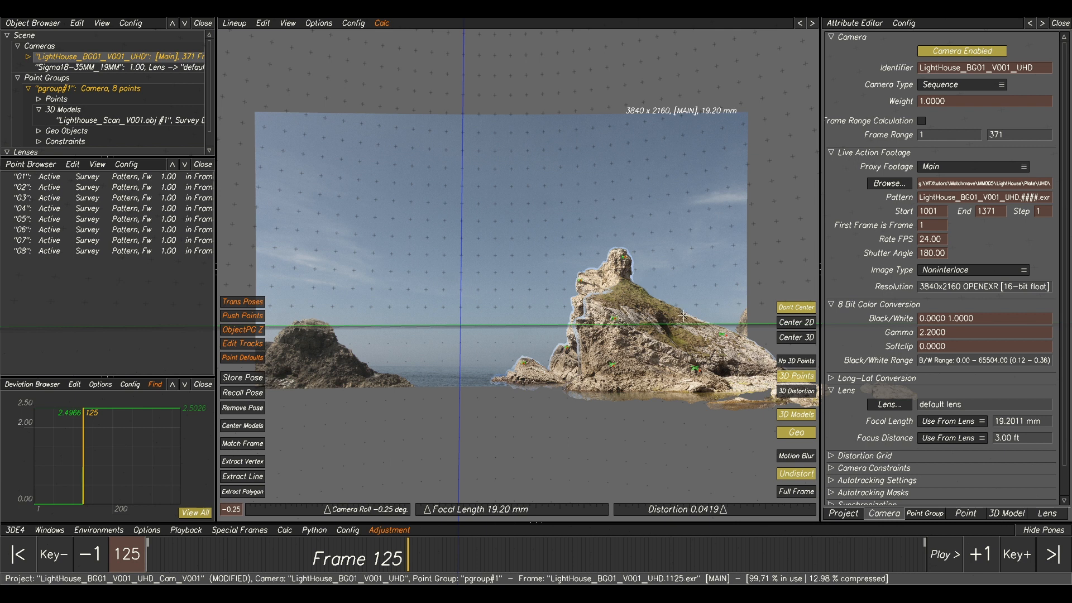
key("alt+c")
left_click(693, 488)
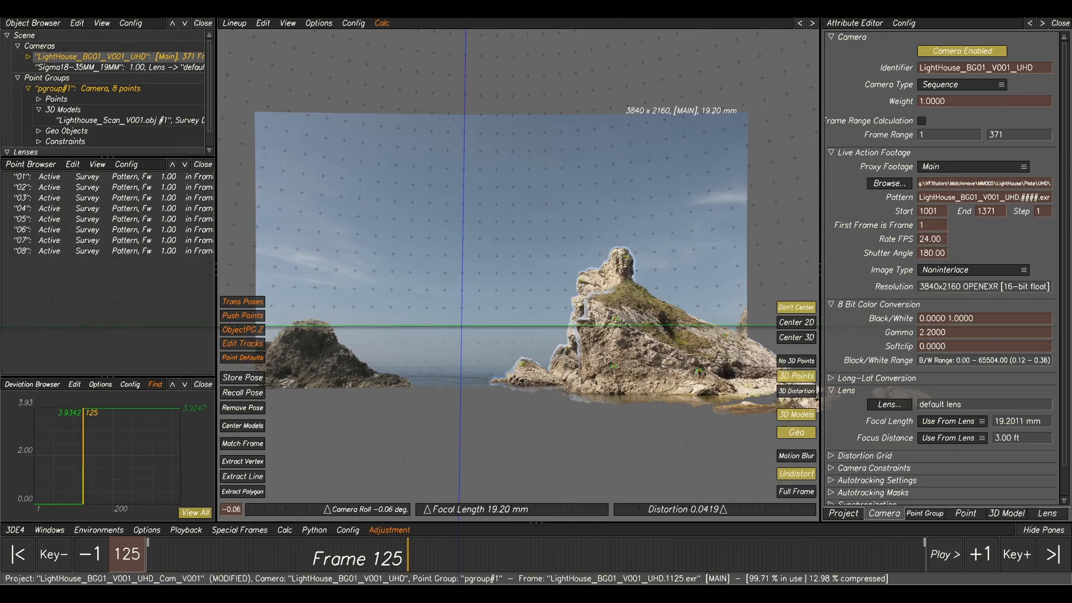
- Compare the recalculated scan alignment with the plate by toggling the 3D models on and off over the rock
scroll(666, 380, "up", 3)
left_click(797, 417)
left_click(798, 417)
left_click(797, 417)
left_click(797, 417)
left_click(798, 416)
left_click(797, 417)
left_click(798, 416)
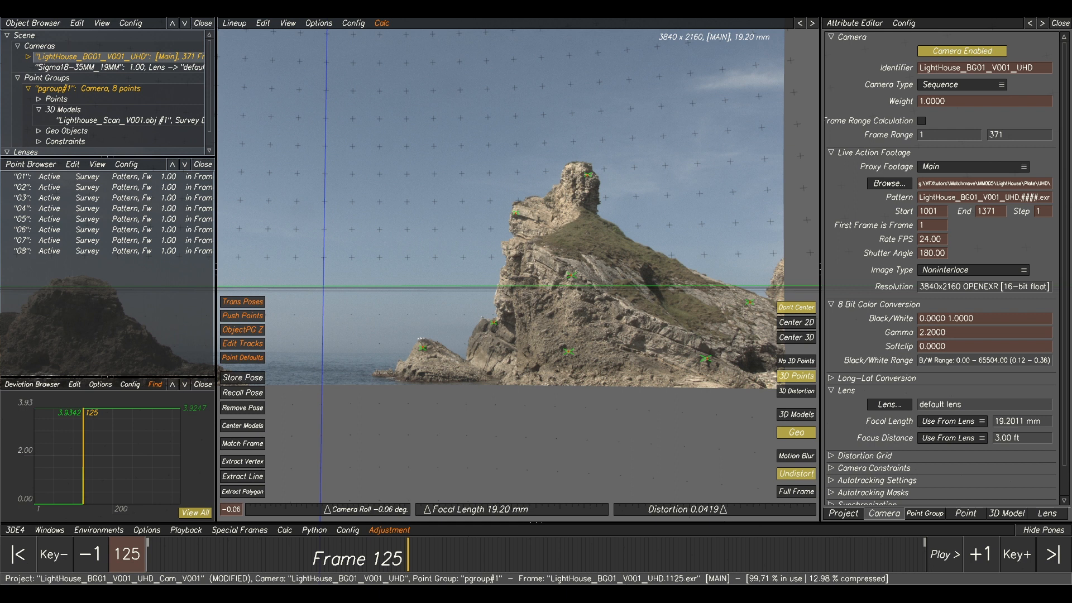
- Clear the previous parameter adjustment results, rerun the Fine, Adaptive focal length adjustment and transfer the best result to the project
left_click(582, 555)
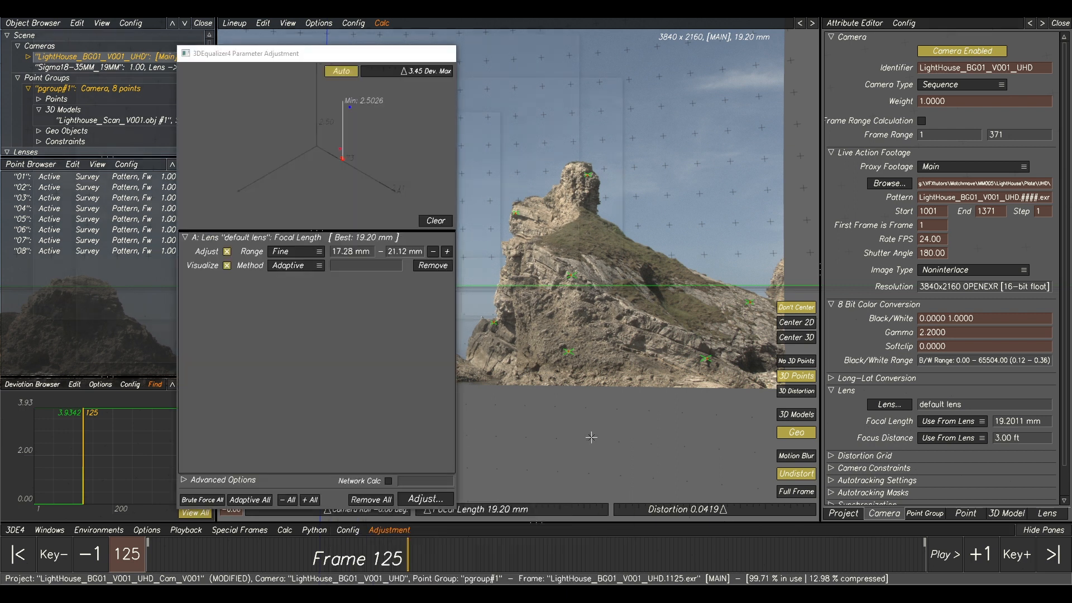
left_click(429, 221)
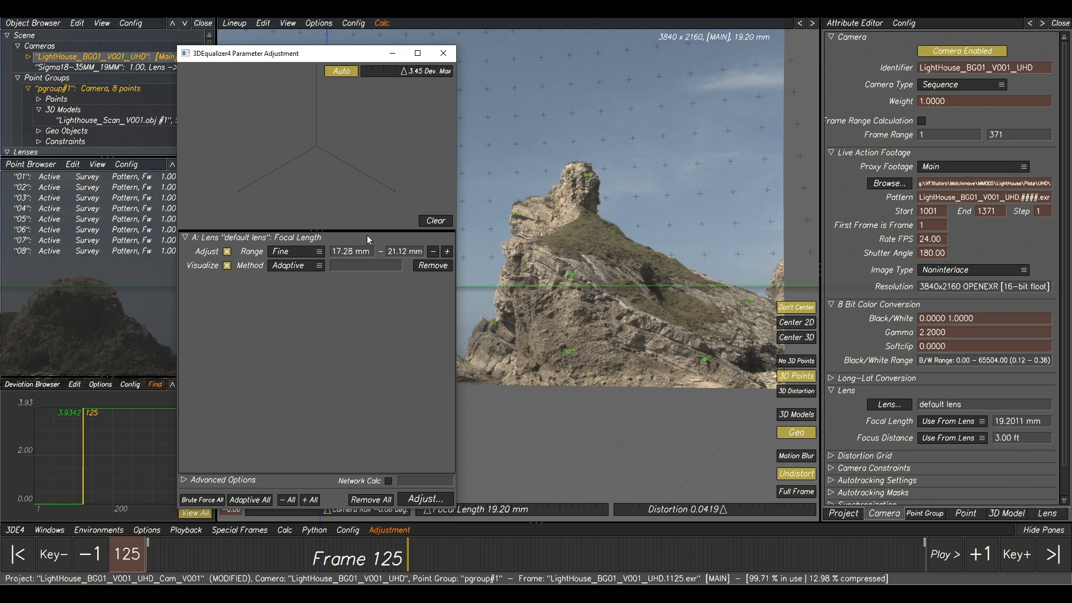
left_click(428, 500)
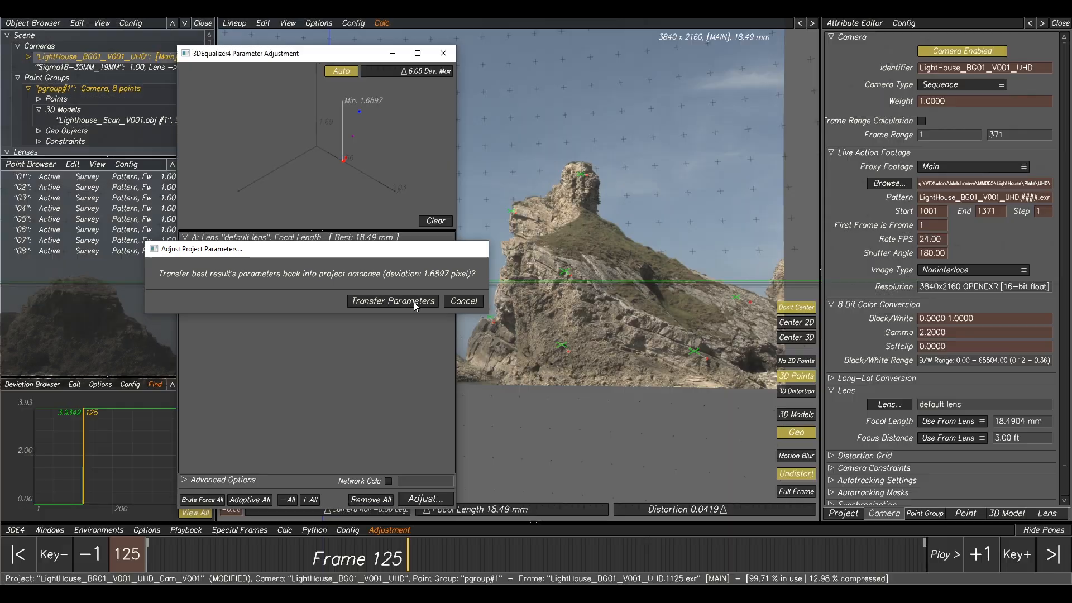
left_click(419, 301)
- Recalculate the camera solve with the adjusted focal length and use the result
left_click(576, 216)
key("alt+c")
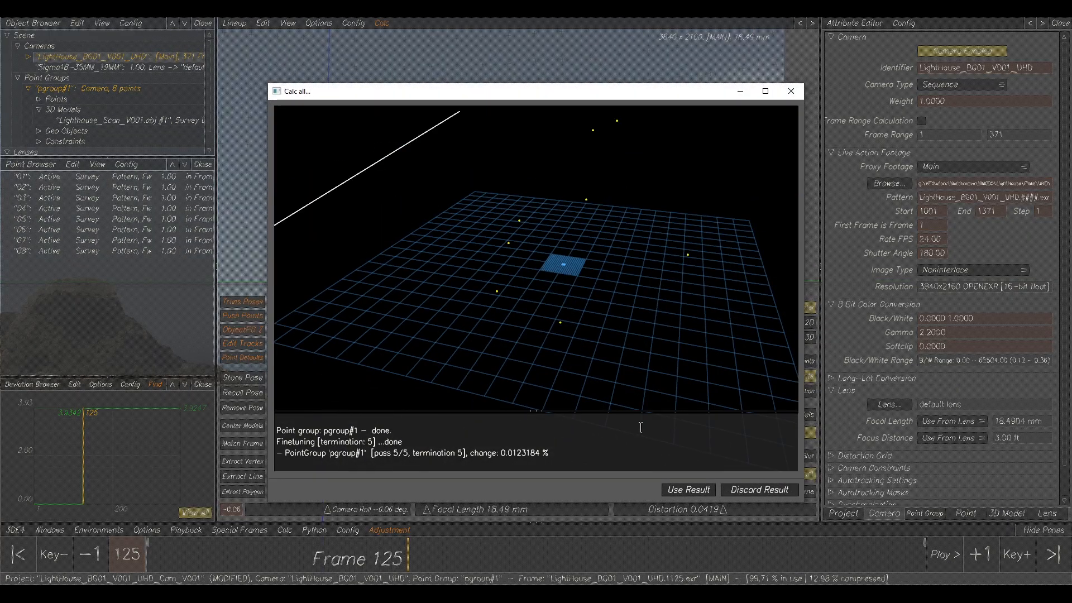
left_click(673, 490)
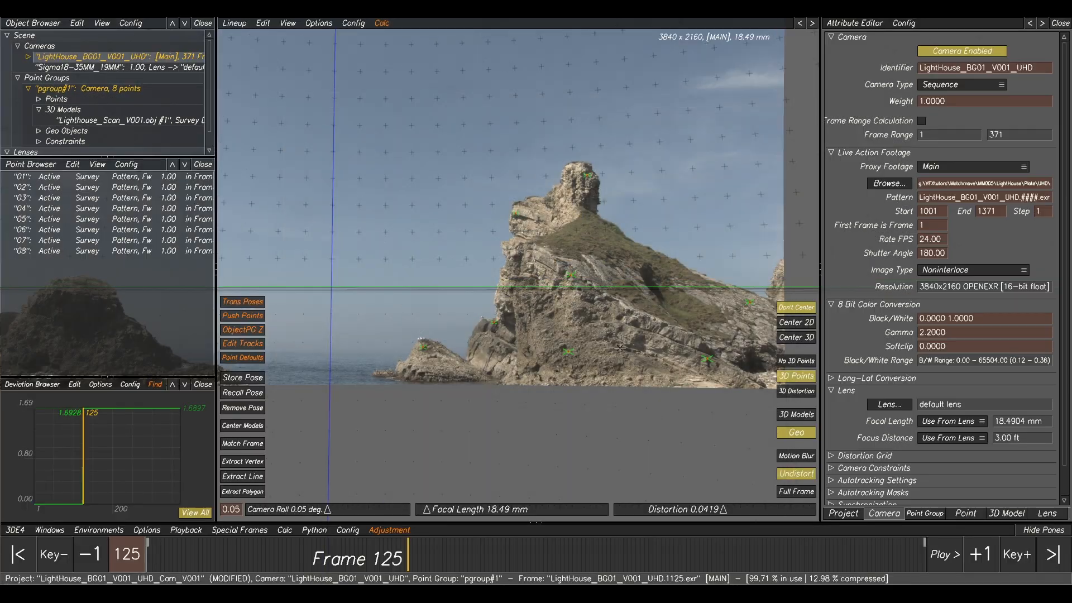
- Compare the scan's fit with the plate around the lower rocks by toggling the 3D models, and switch to the Manual Tracking view
left_click(797, 415)
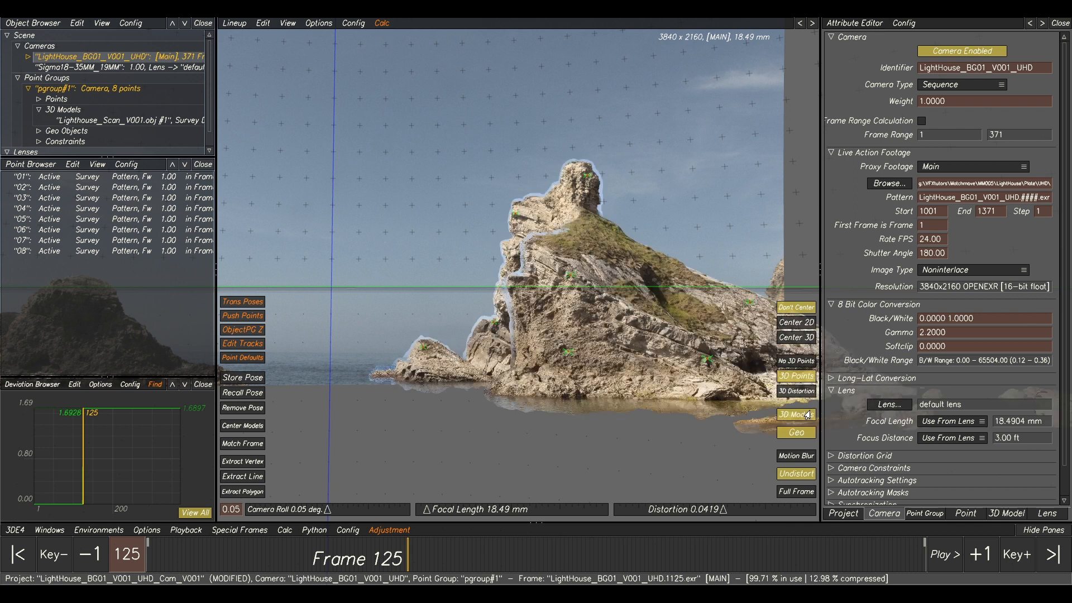
scroll(724, 373, "up", 3)
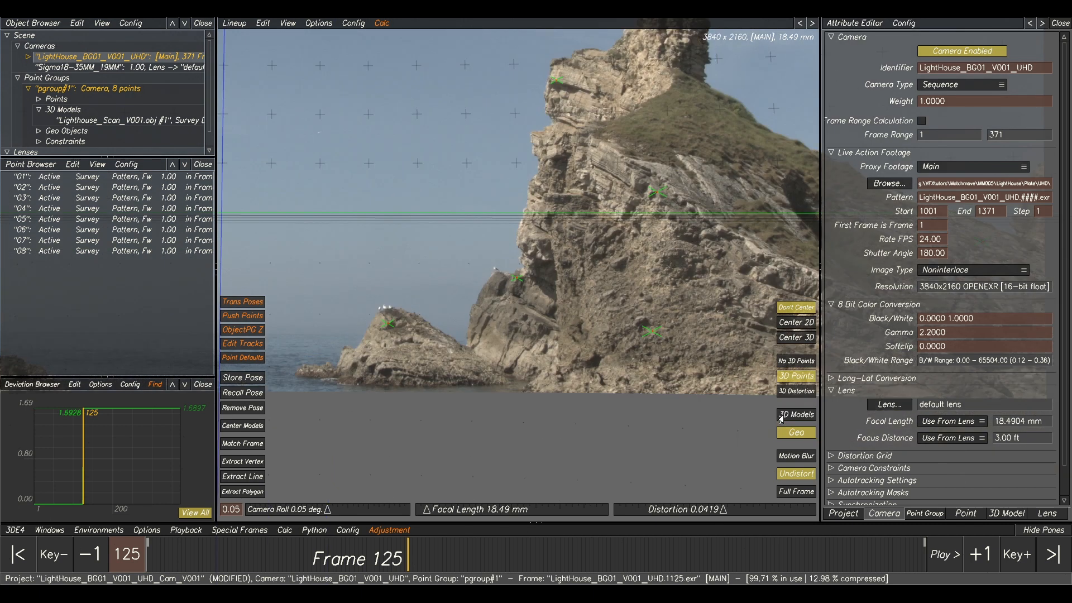
scroll(641, 367, "up", 2)
key("F1")
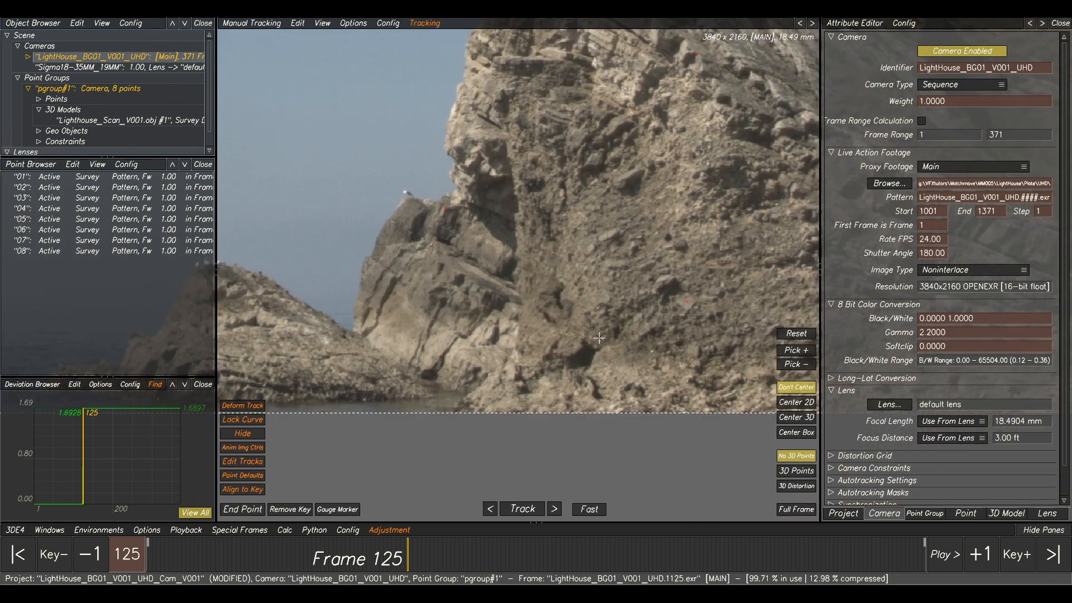
- Add a new tracking point on the dark crevice in the lower rock face at frame 125 and switch to the Lineup view
scroll(581, 308, "up", 2)
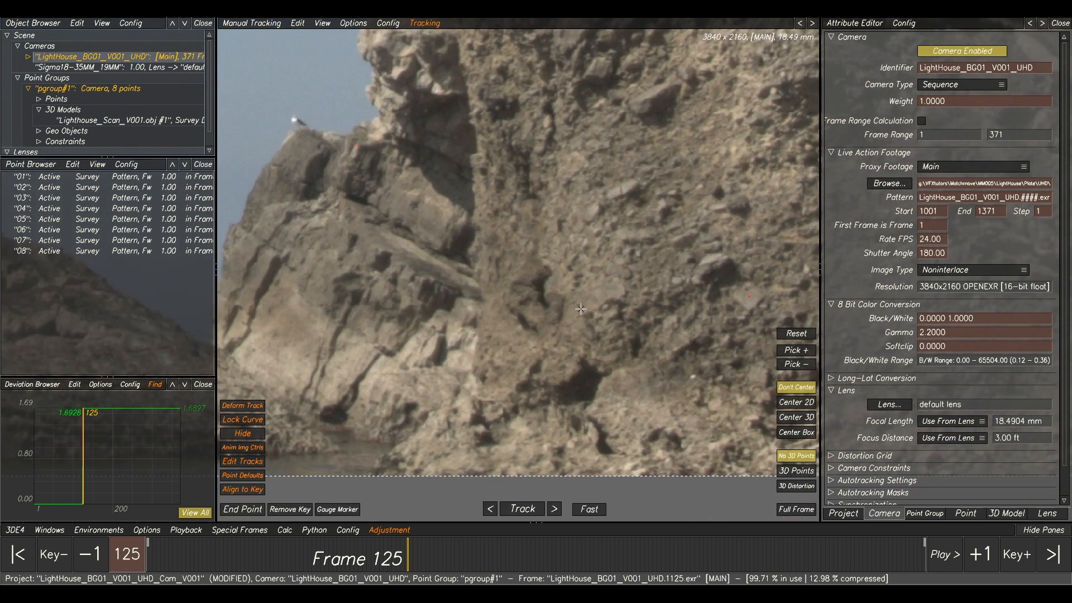
left_click(546, 295, "ctrl")
key("F2")
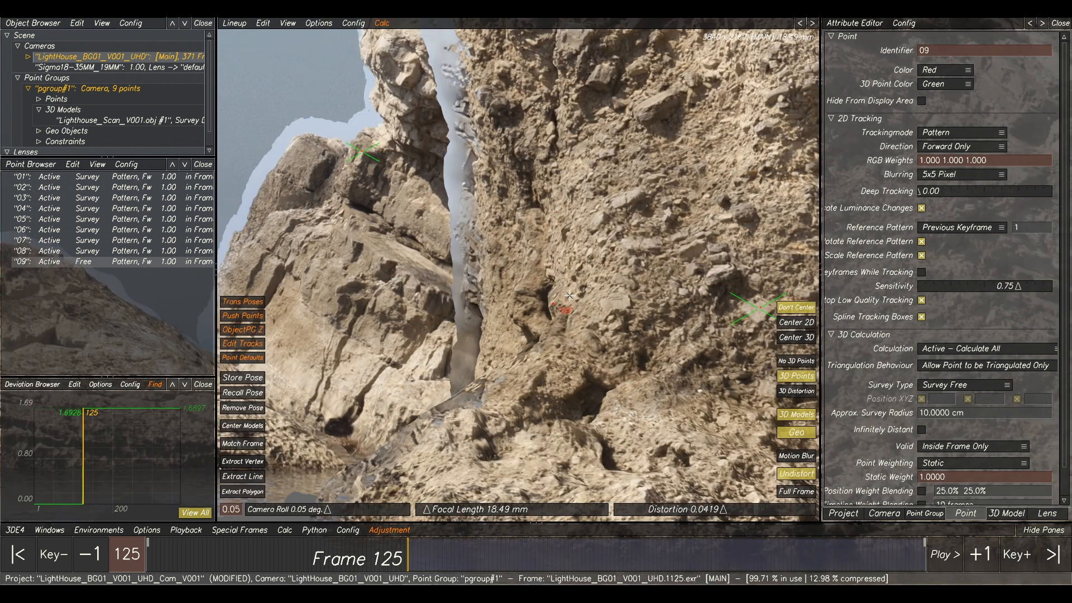
- Compare the scan with the plate around the new point and extract its survey position from the matching scan polygon at the crevice
left_click(788, 415)
left_click(789, 415)
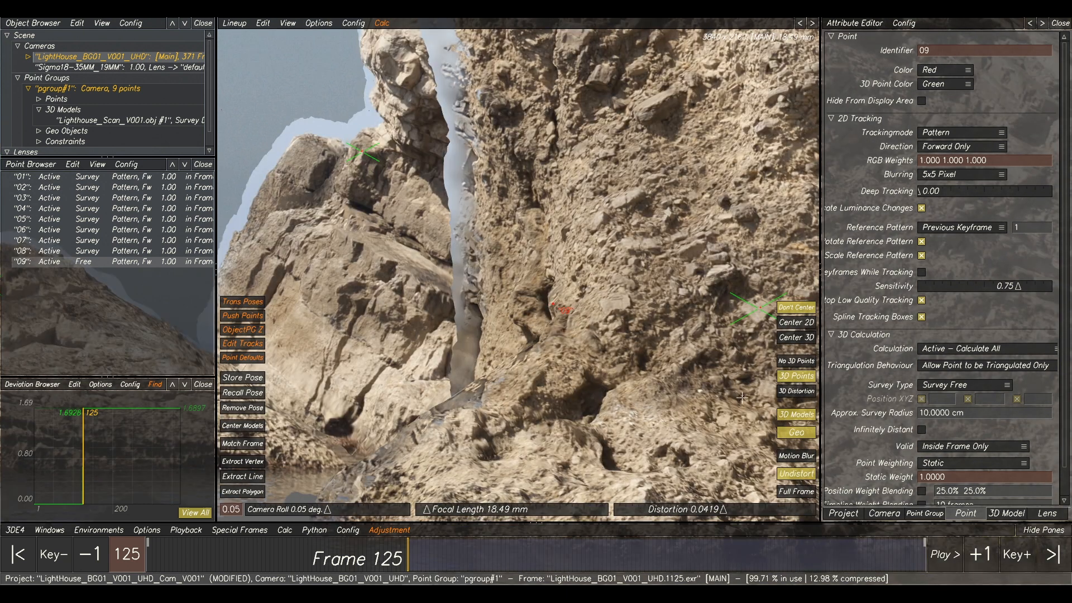
left_click(252, 493)
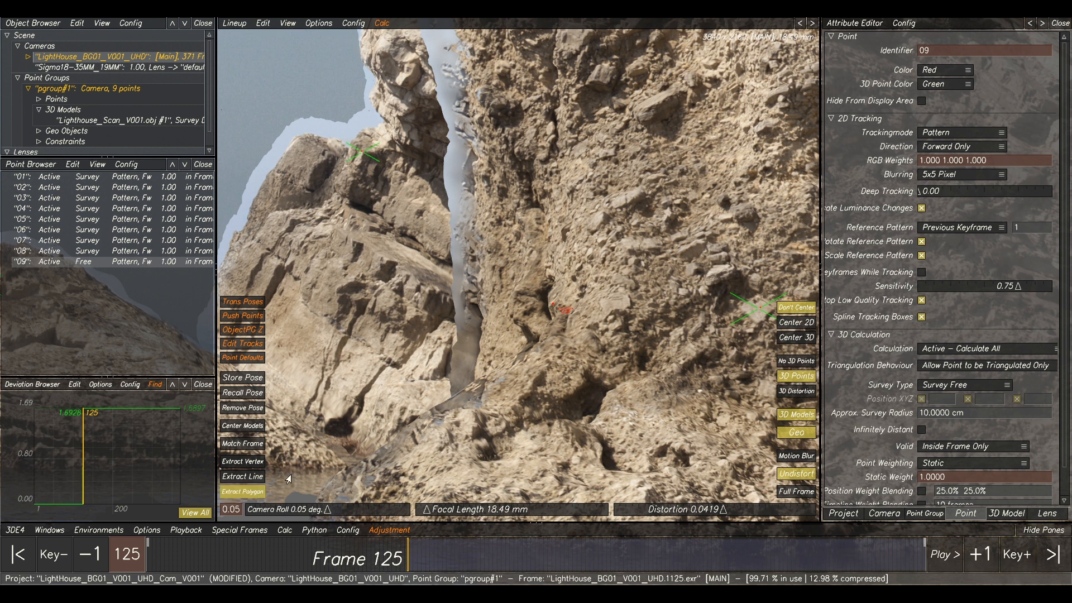
left_click(550, 307)
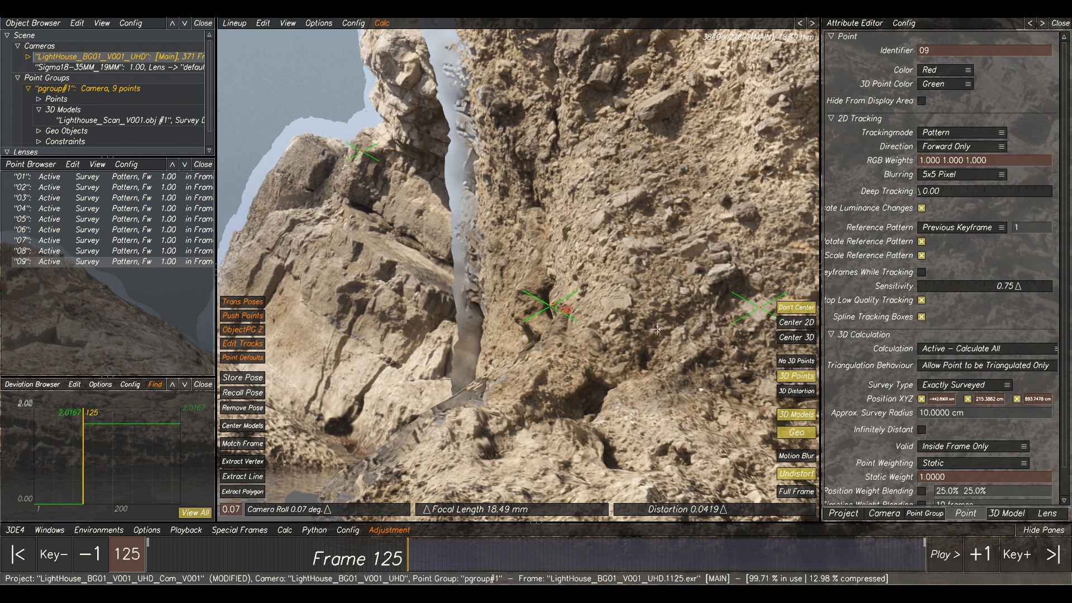
- Recalculate the camera solve with the newly surveyed crevice point, use the result, and open the Parameter Adjustment window
key("alt+c")
left_click(707, 490)
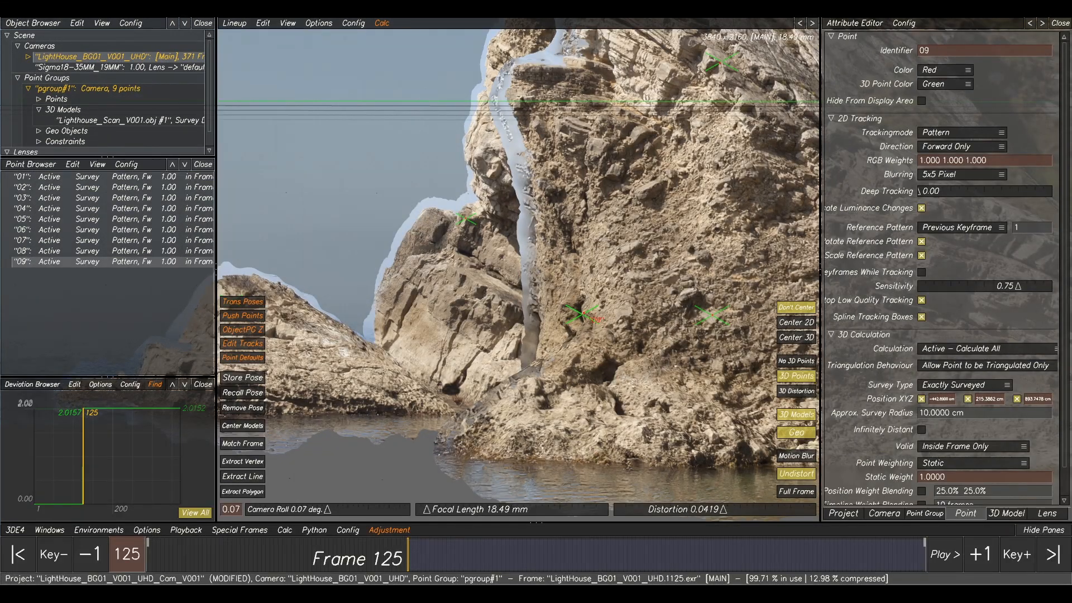
mouse_move(482, 593)
left_click(602, 534)
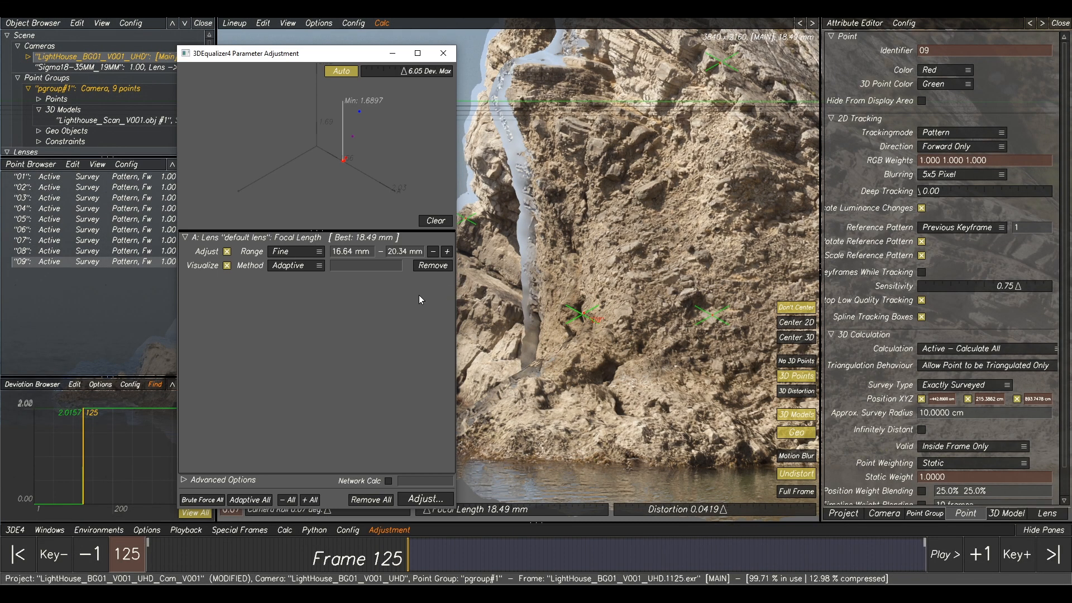
- Run the parameter adjustment for the default lens's focal length, close the adjustment window and recalculate everything from scratch
left_click(427, 499)
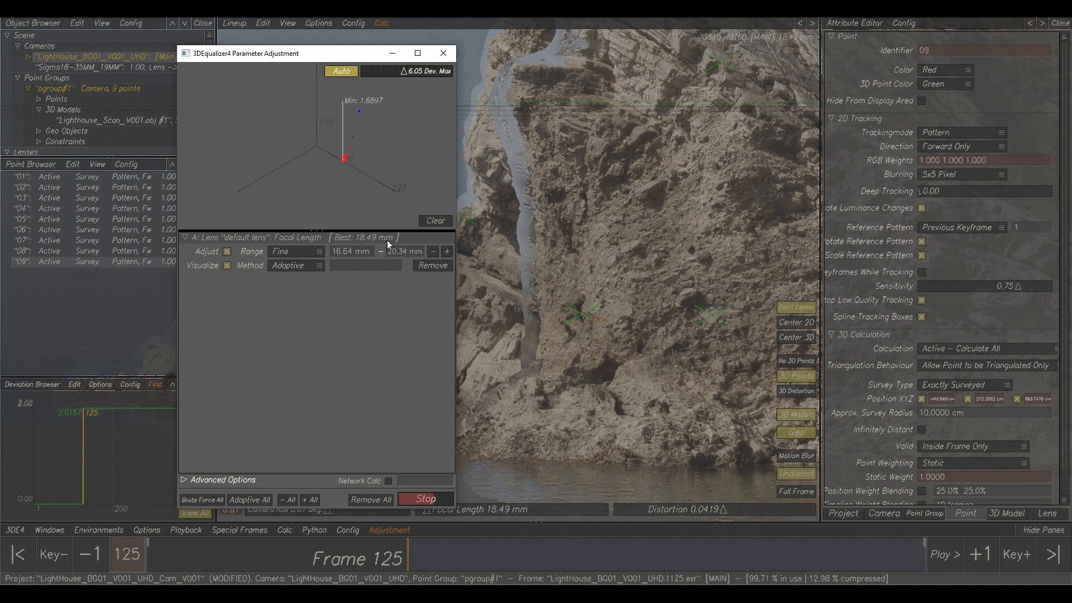
left_click(398, 299)
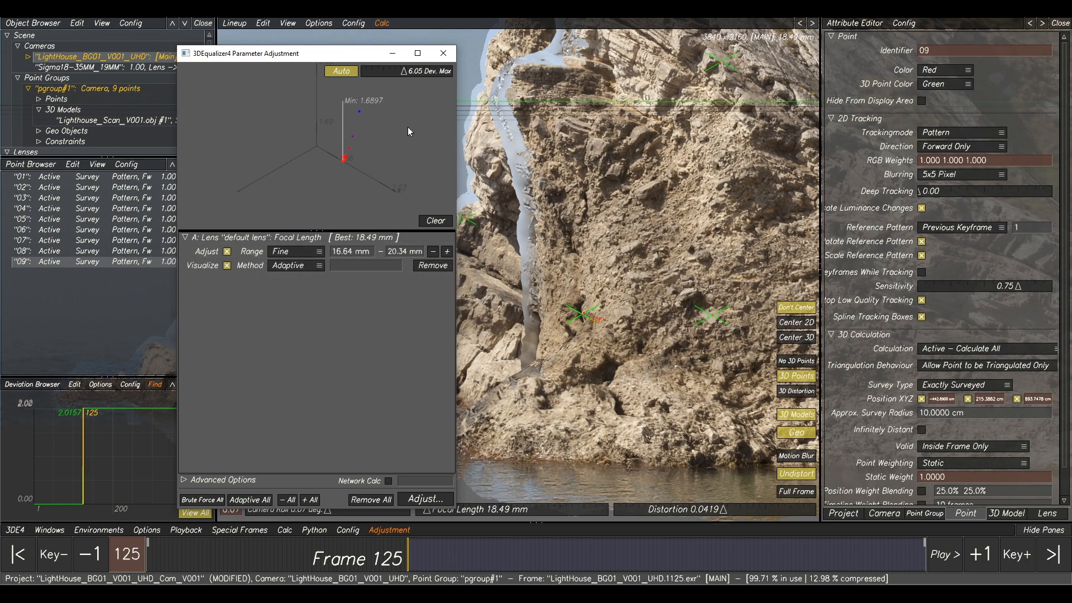
left_click(443, 54)
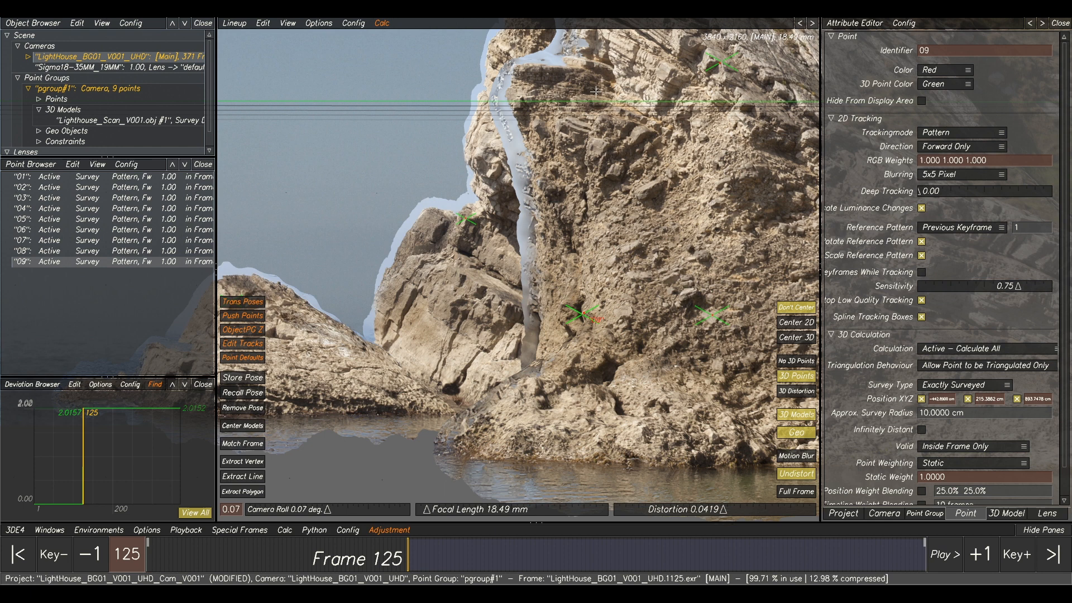
key("alt+c")
left_click(688, 489)
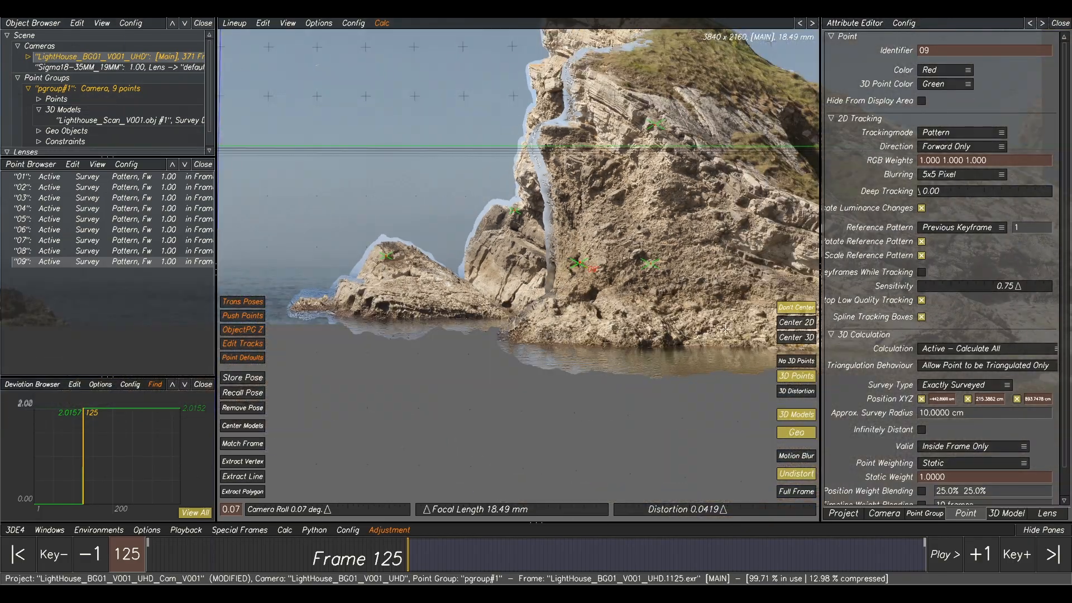
- Toggle the 3D scan model's visibility repeatedly to compare its alignment with the rock in the footage at frame 125
scroll(588, 197, "down", 5)
middle_click_drag(613, 195, 607, 237)
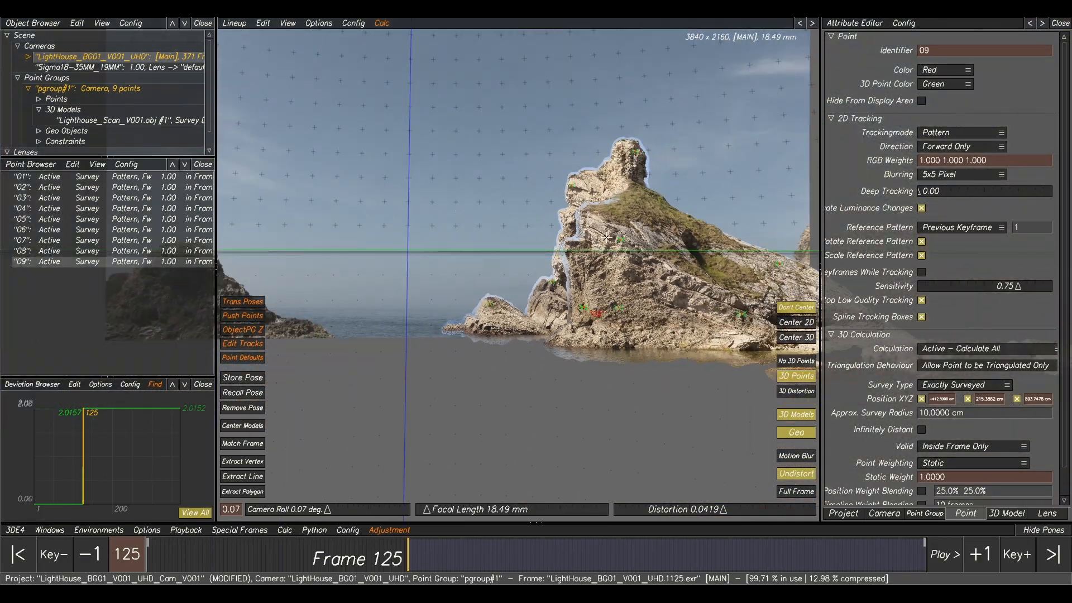
left_click(795, 414)
left_click(796, 415)
left_click(795, 414)
left_click(796, 415)
left_click(795, 415)
left_click(795, 414)
left_click(796, 415)
left_click(796, 414)
left_click(795, 414)
left_click(796, 414)
left_click(796, 414)
left_click(795, 414)
left_click(795, 414)
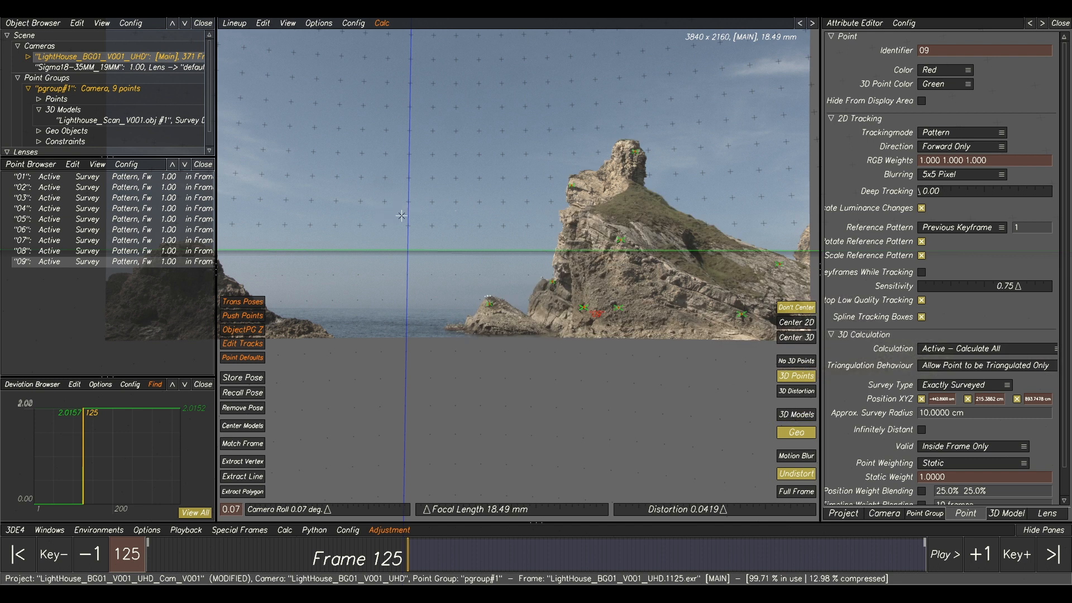
- Store the camera pose at frame 125
left_click(244, 380)
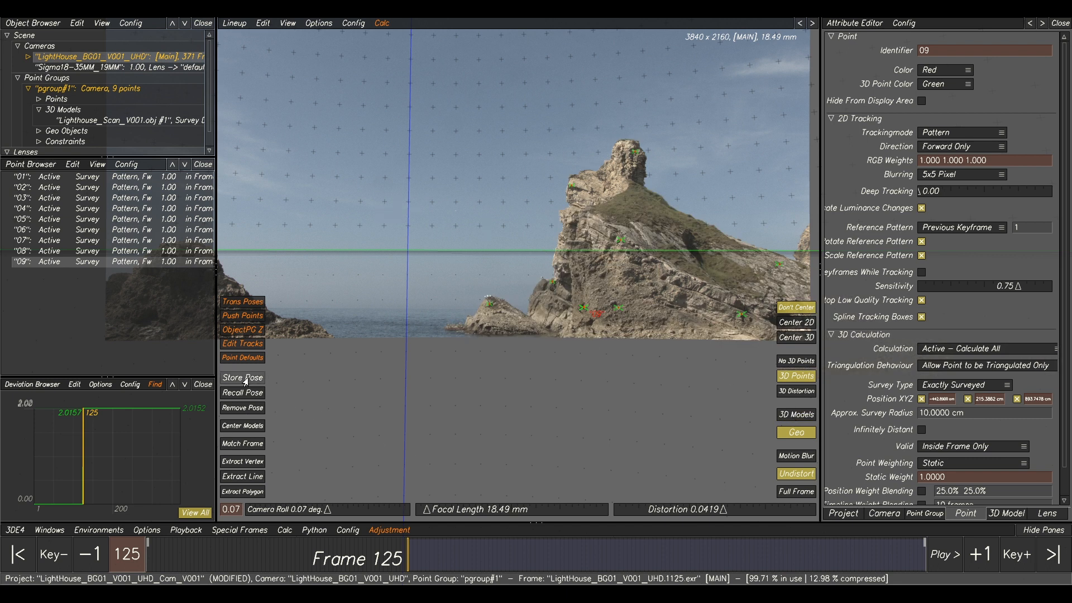
left_click_drag(406, 558, 408, 552)
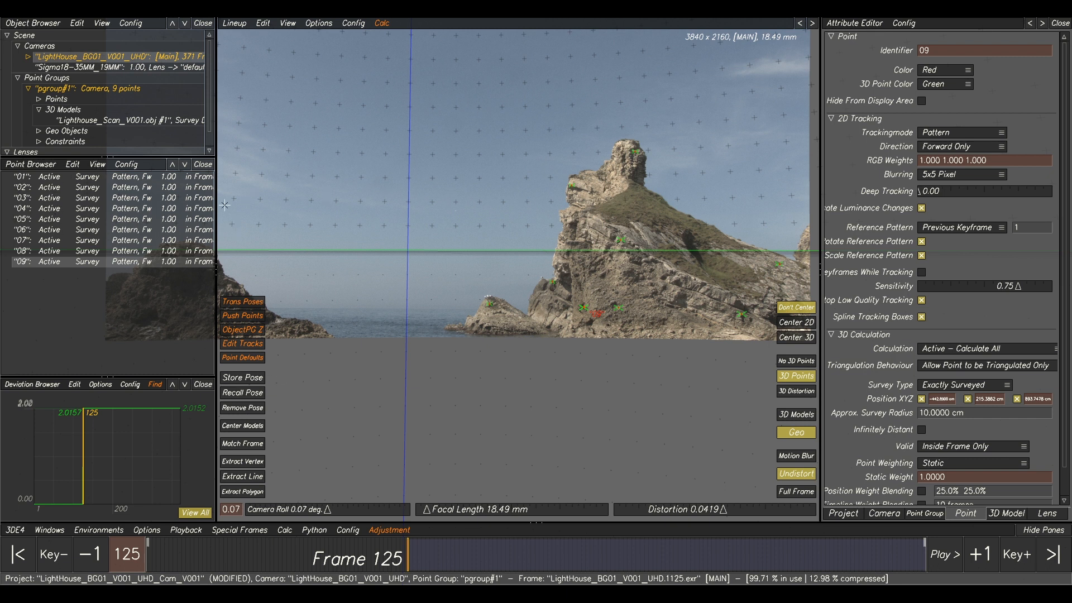
- Add a new point set named SF for survey points 01 to 09
left_click(95, 178)
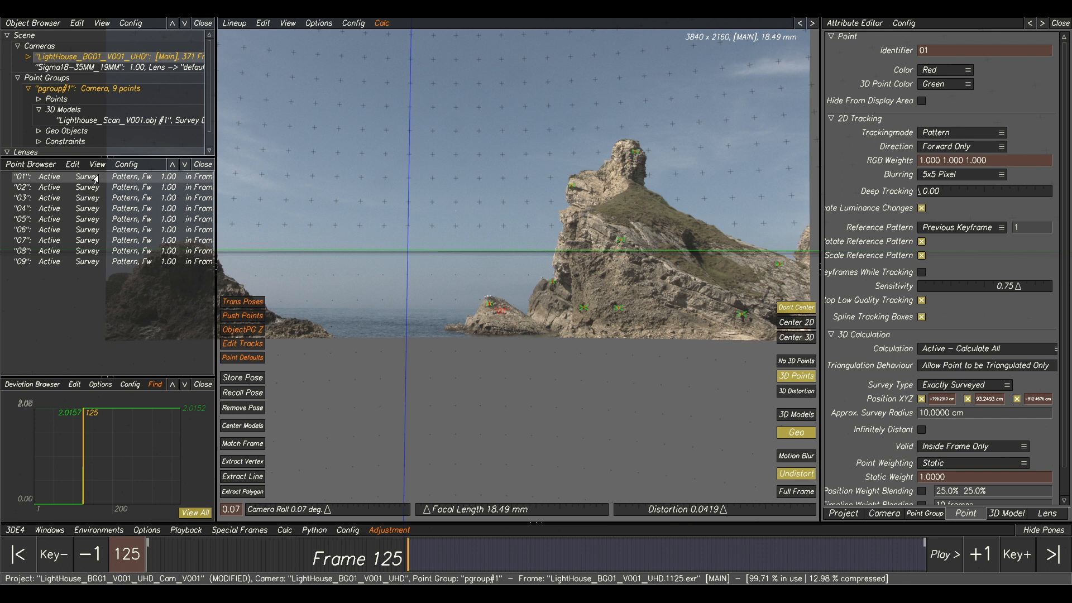
left_click(93, 264, "shift")
left_click(81, 178)
left_click(93, 264, "shift")
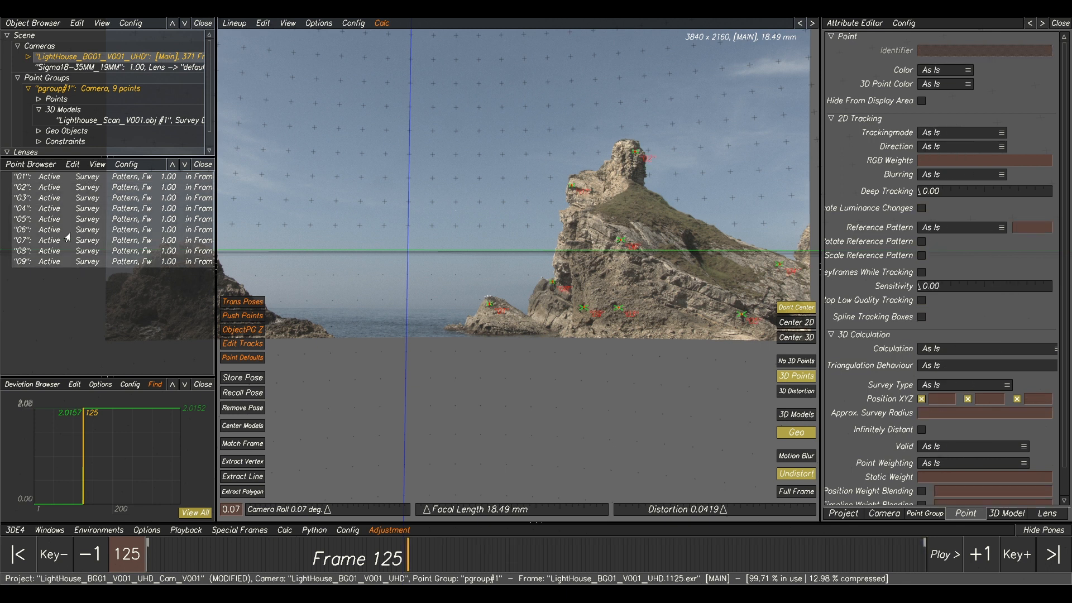
right_click(110, 234)
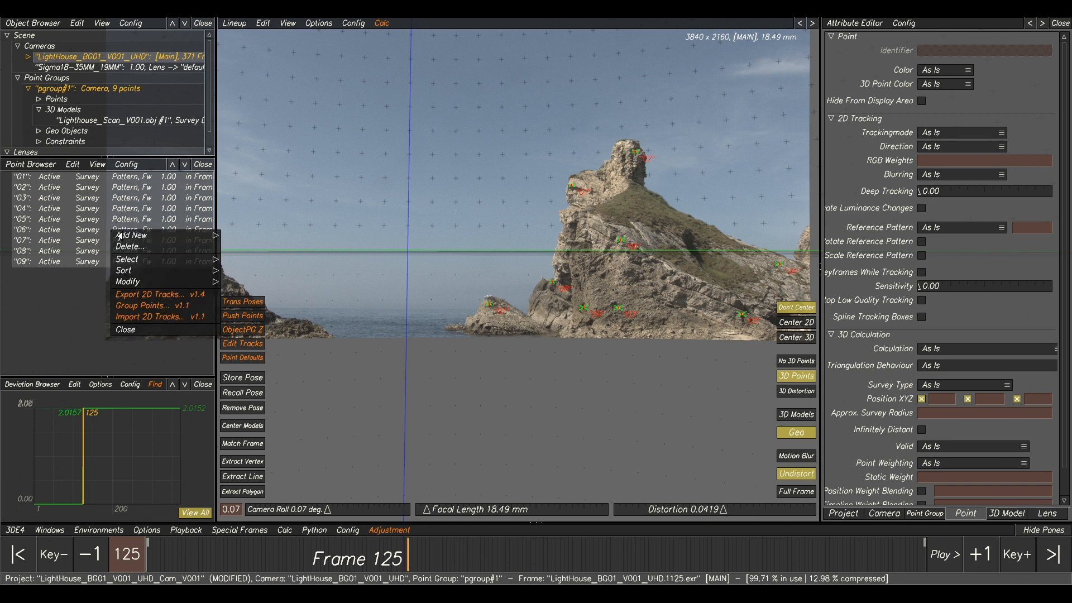
mouse_move(140, 239)
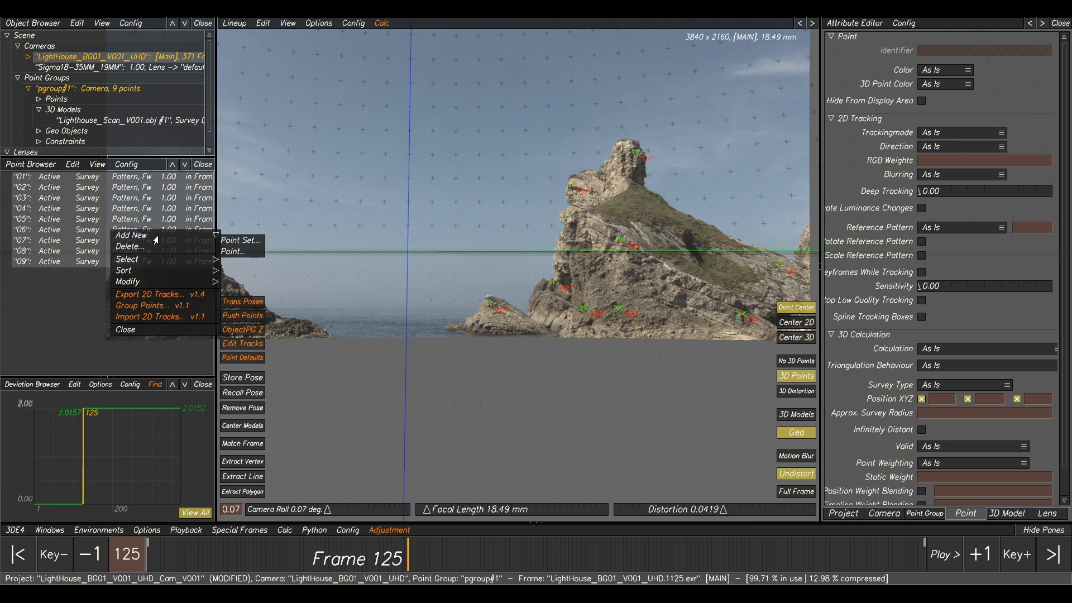
left_click(240, 241)
left_click(433, 293)
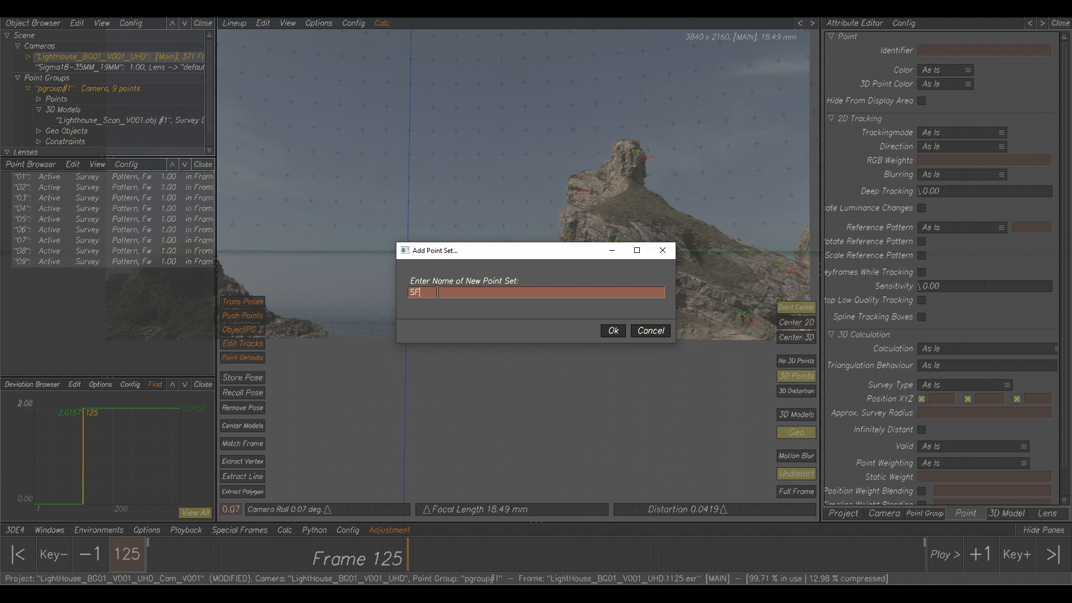
left_click(613, 331)
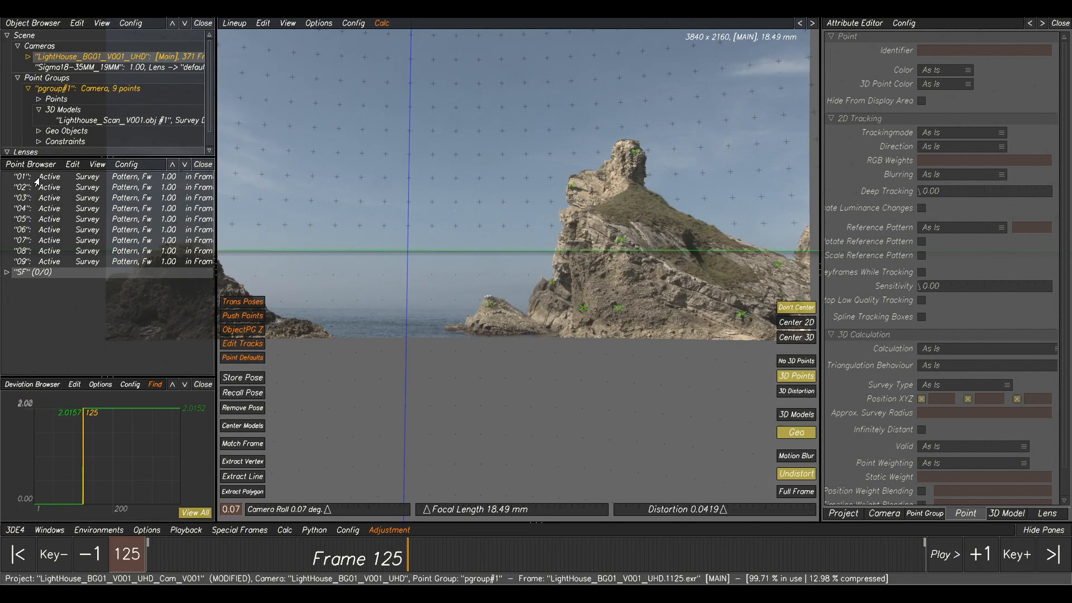
- Move points 01 to 09 into the SF point set and expand the set
left_click(79, 178)
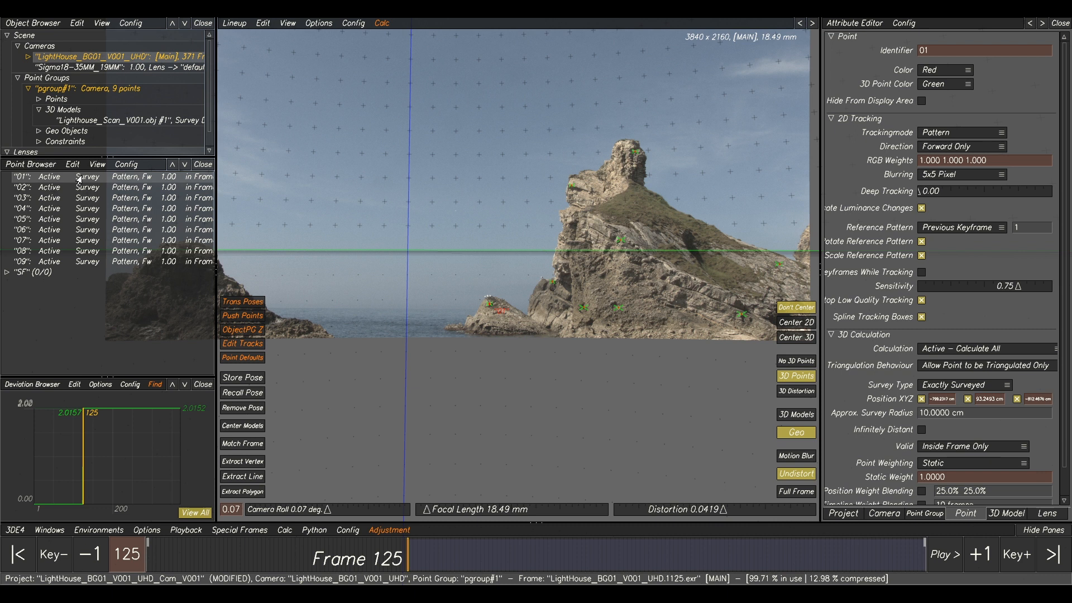
left_click(57, 263, "shift")
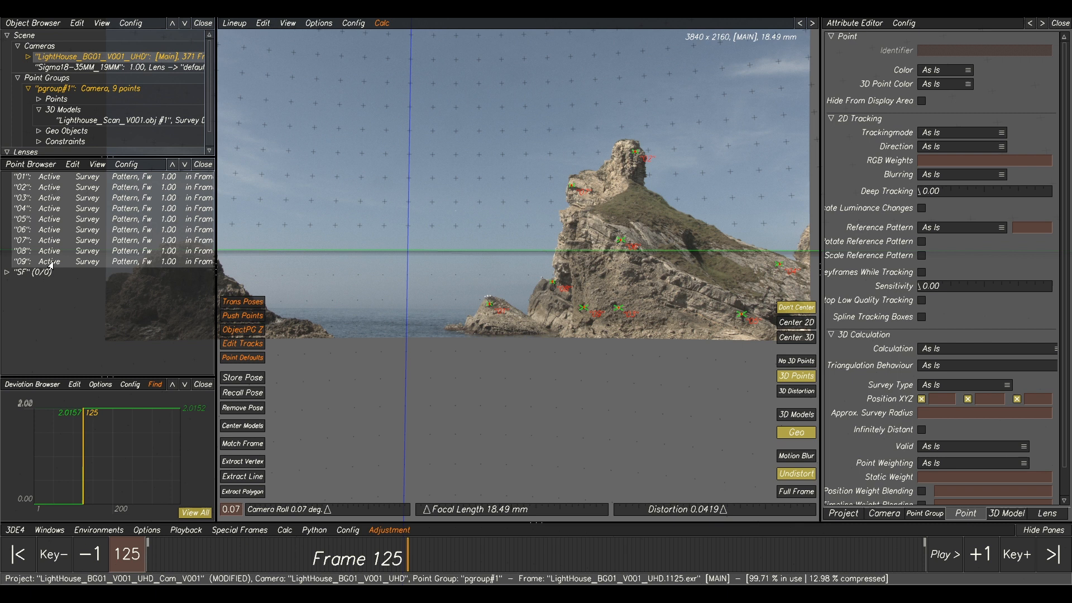
left_click_drag(51, 262, 36, 275)
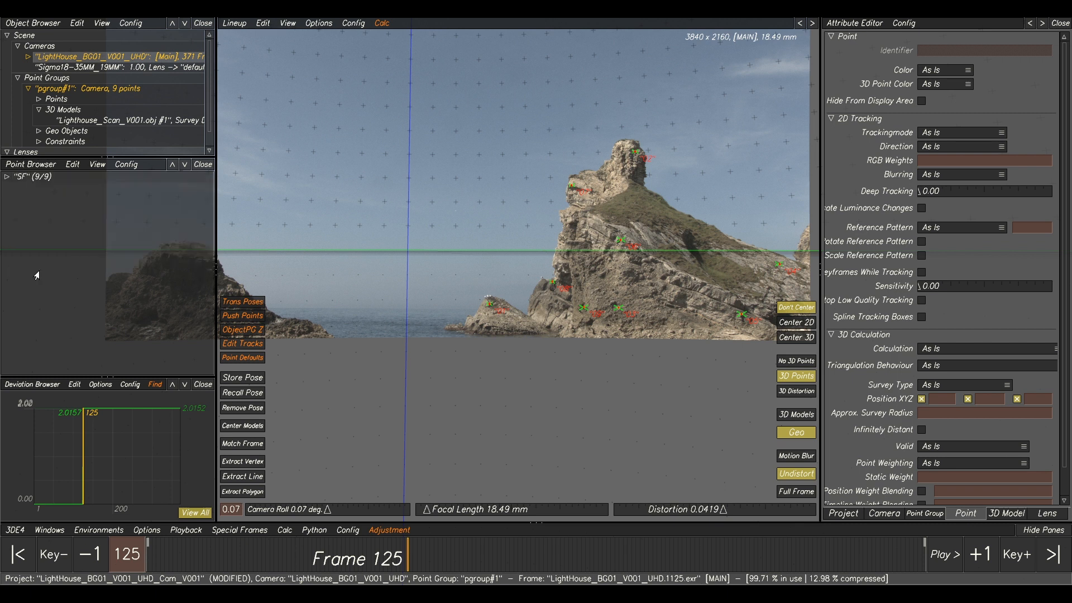
left_click(3, 177)
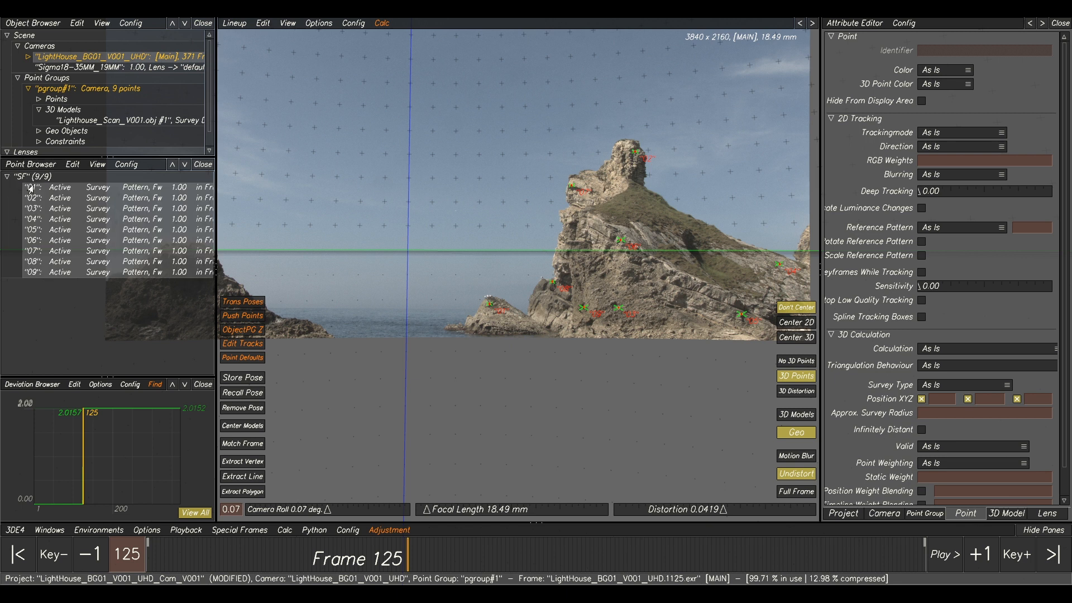
- Disable the calculation of all nine points in the SF set
right_click(95, 218)
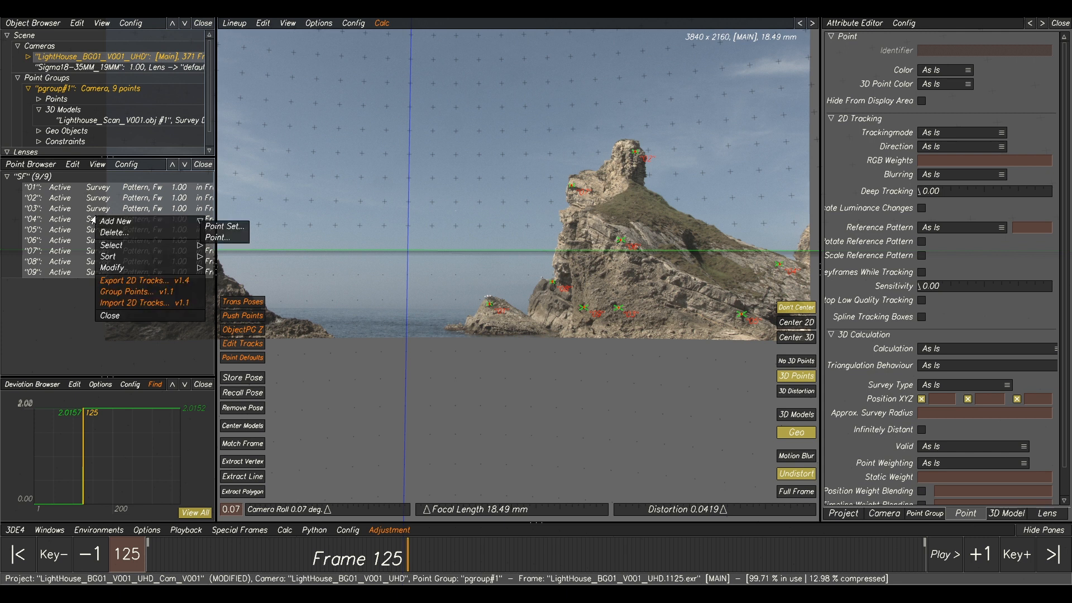
mouse_move(119, 269)
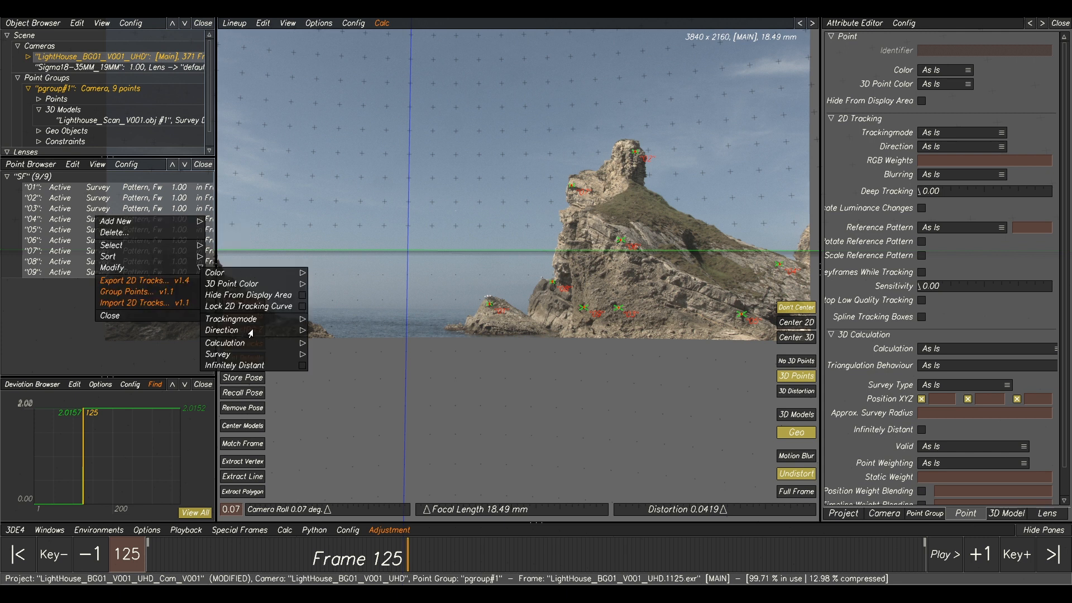
mouse_move(252, 349)
left_click(324, 348)
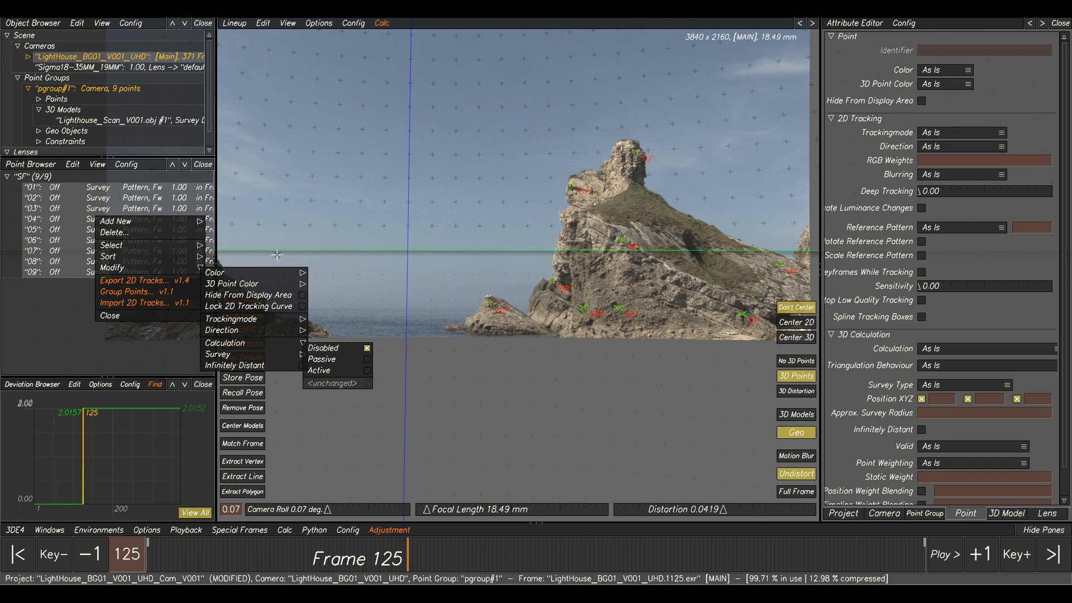
left_click(98, 164)
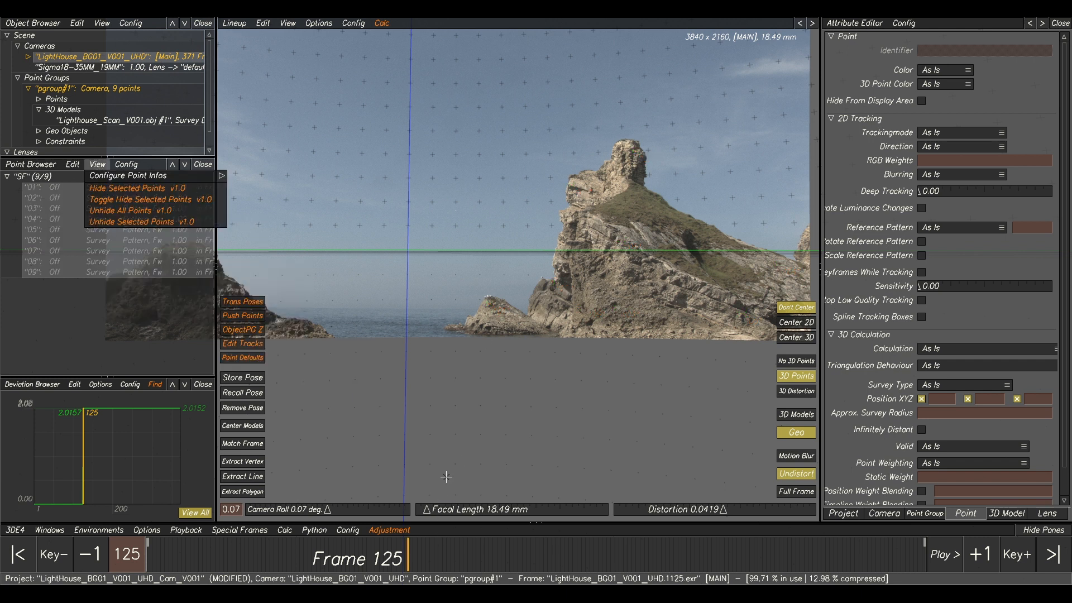
left_click(468, 410)
- Switch to Manual Tracking and go to frame 1 of the sequence
key("F2")
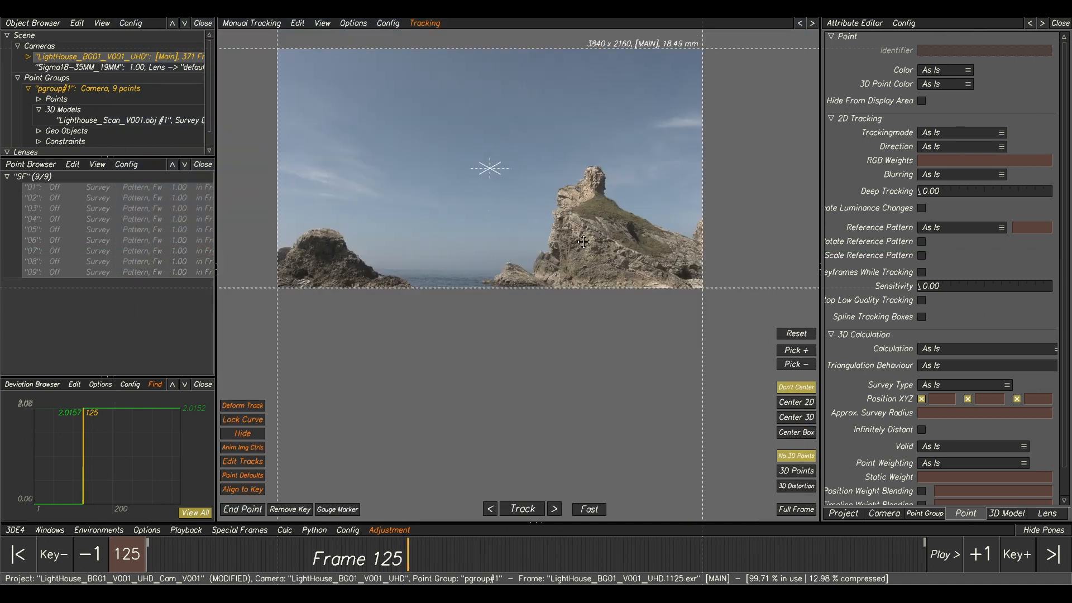
scroll(541, 187, "down", 3)
mouse_move(424, 534)
left_mouse_down()
mouse_move(391, 553)
mouse_move(178, 553)
mouse_move(92, 521)
left_mouse_up()
middle_click_drag(470, 282, 381, 314)
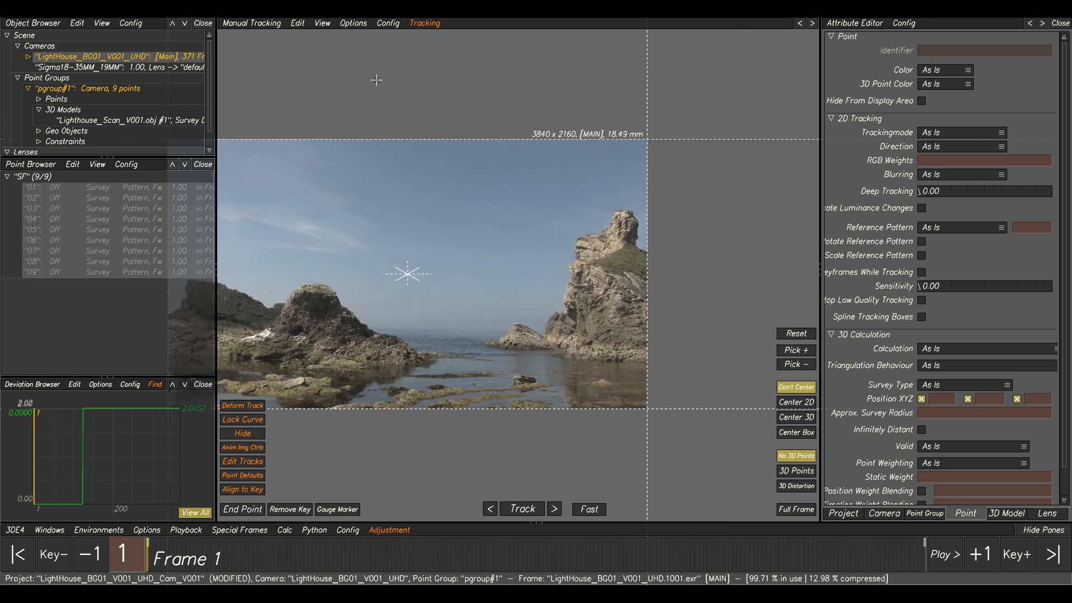
- Turn off the field-of-view display in the Manual Tracking view
left_click(323, 24)
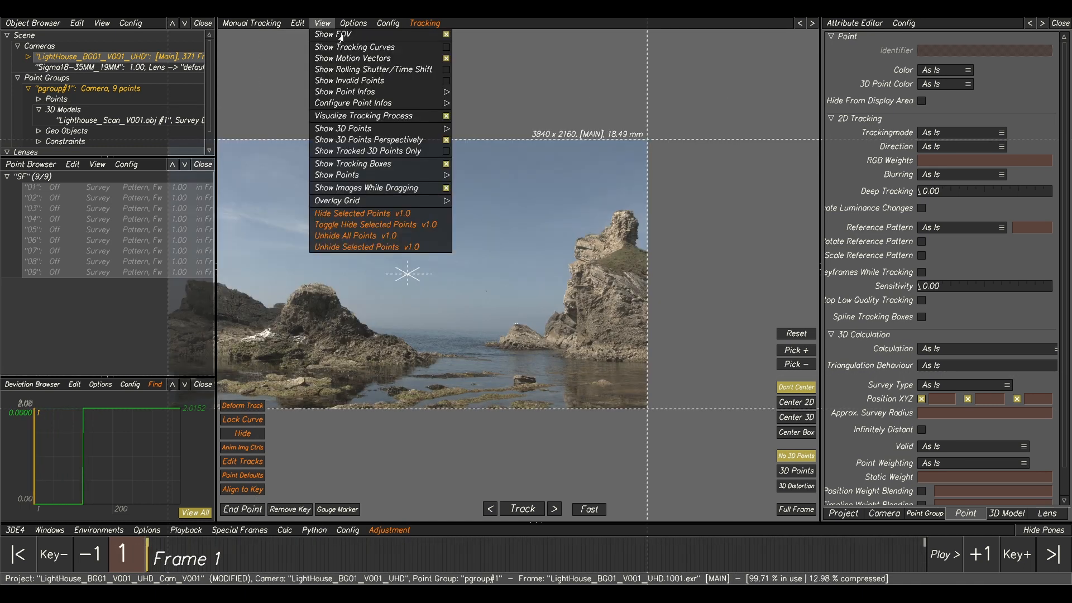
middle_click_drag(536, 301, 602, 300)
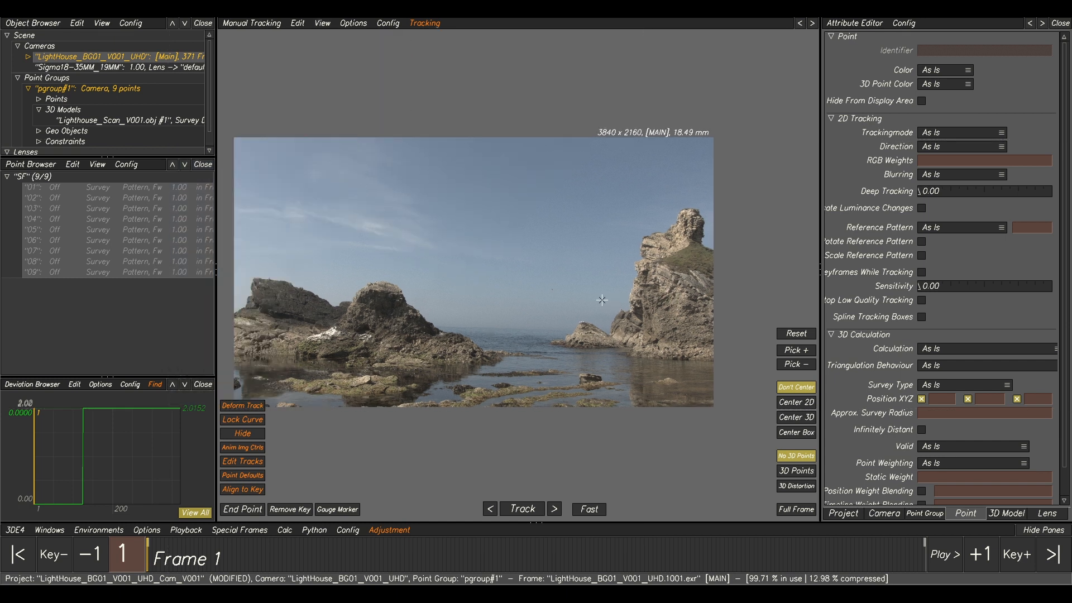
middle_click_drag(465, 287, 506, 269)
scroll(702, 238, "up", 5)
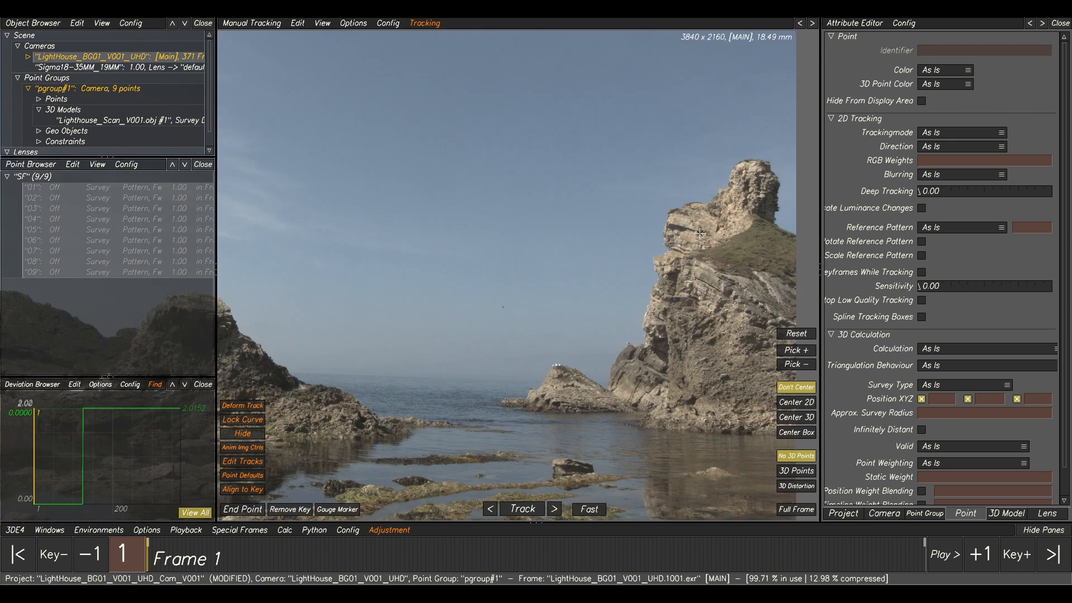
scroll(566, 282, "down", 2)
- Check the scan model against the footage at frame 1 in the Lineup view, then hide the model again
key("F5")
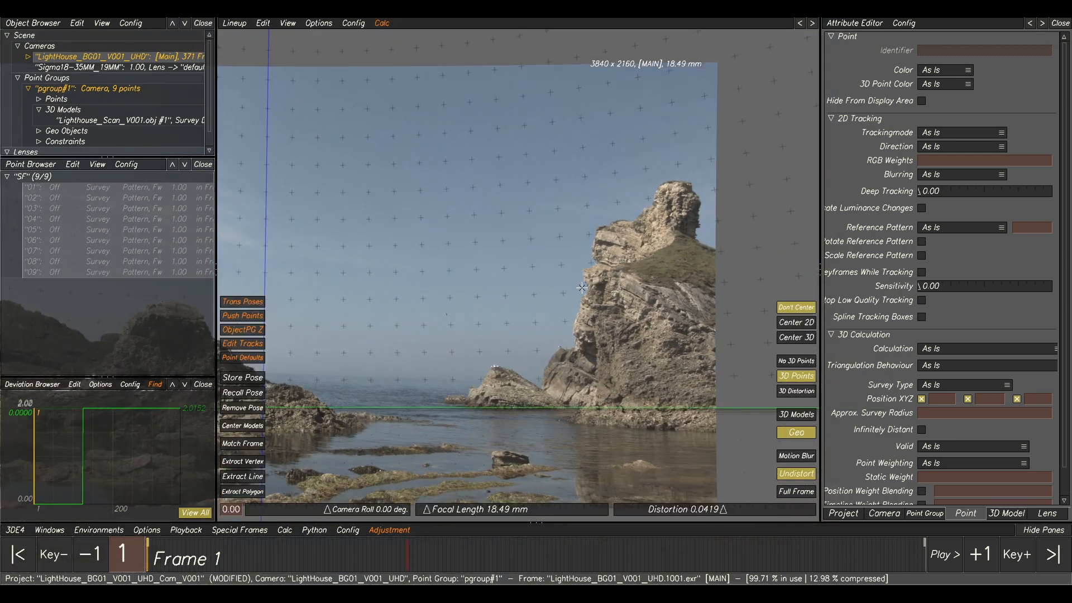
scroll(568, 338, "down", 2)
left_click(796, 412)
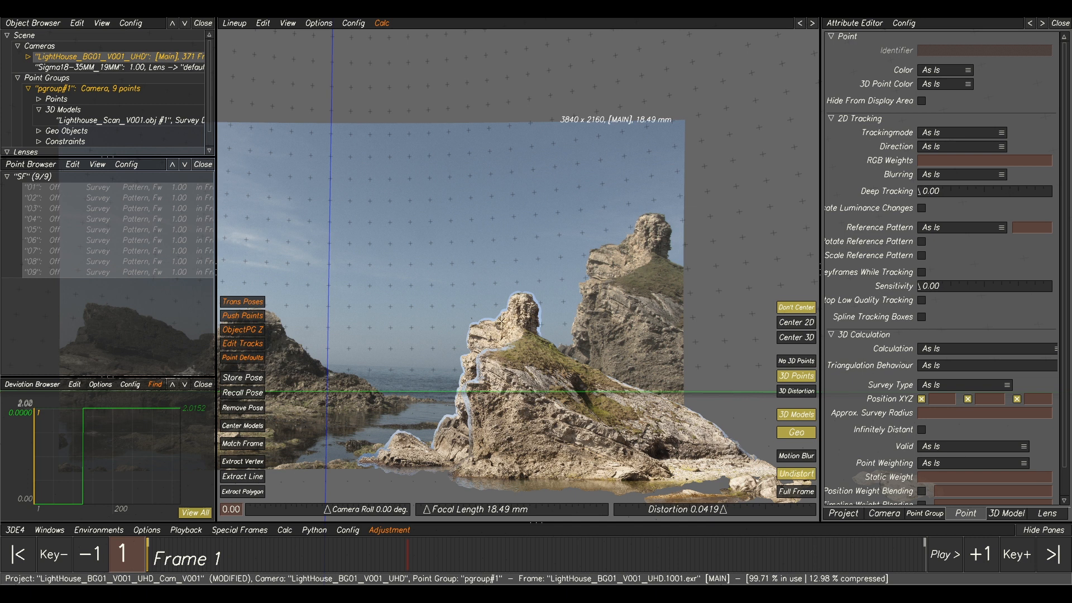
middle_click_drag(502, 321, 600, 301)
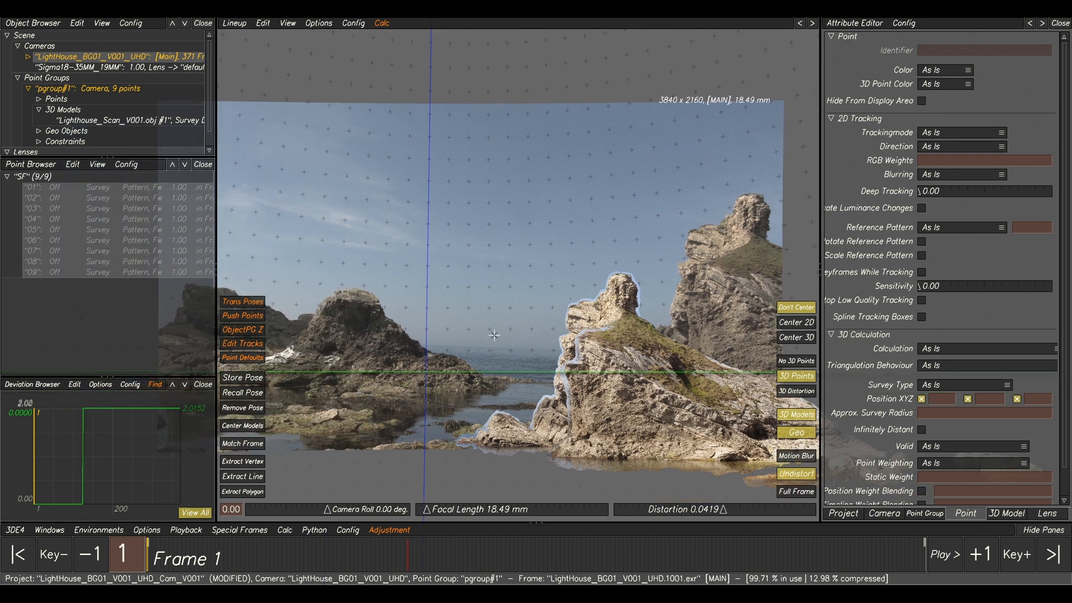
left_click(798, 416)
- Place a new tracking point on the rocky pinnacle of the large rock at frame 1 in Manual Tracking and start tracking it forward
key("F1")
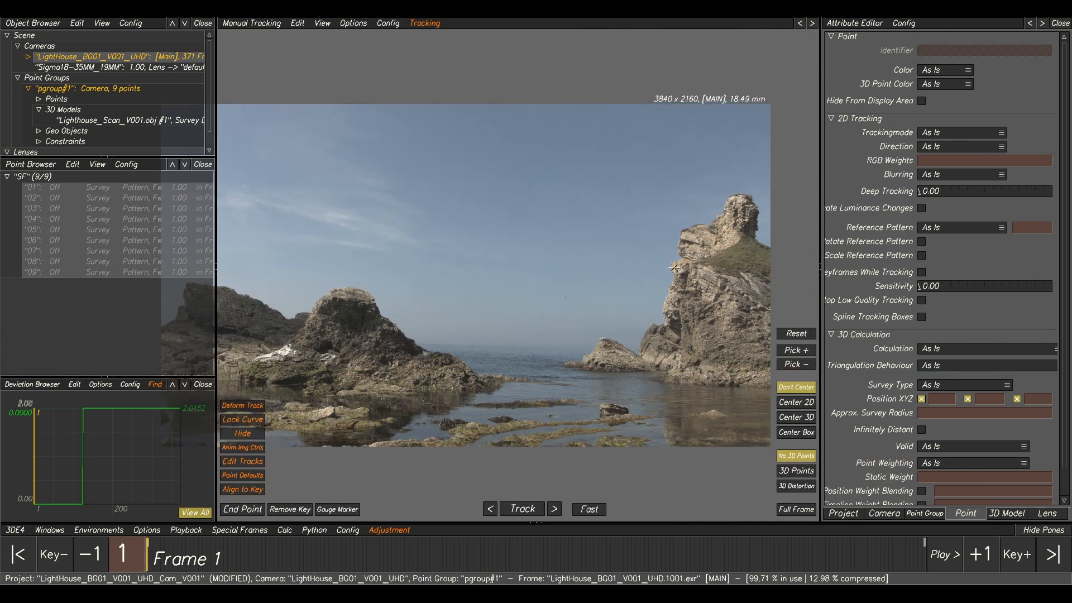
scroll(675, 268, "up", 10)
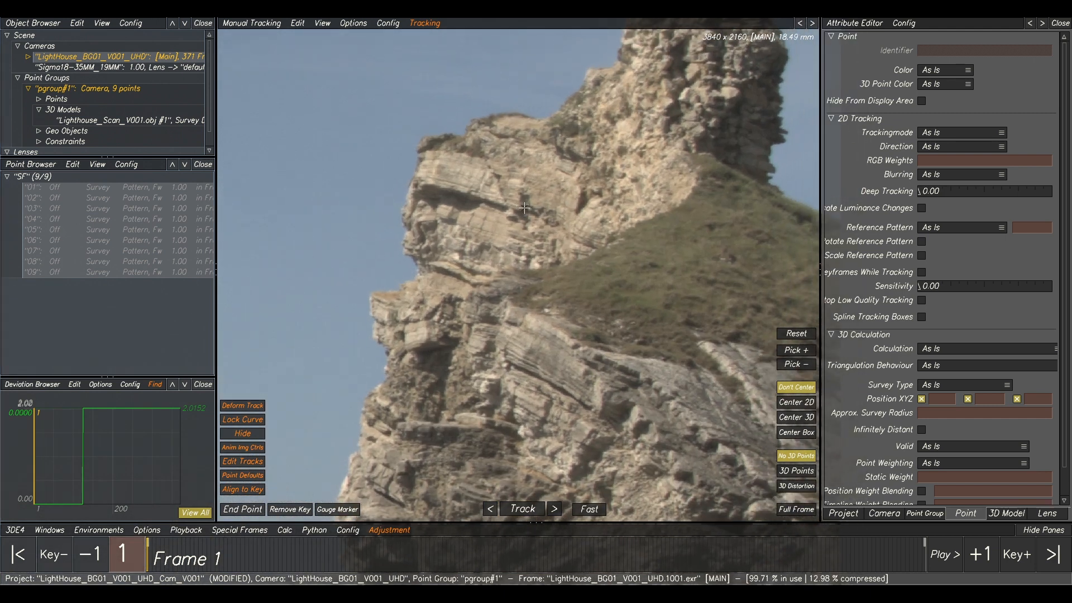
scroll(583, 212, "down", 3)
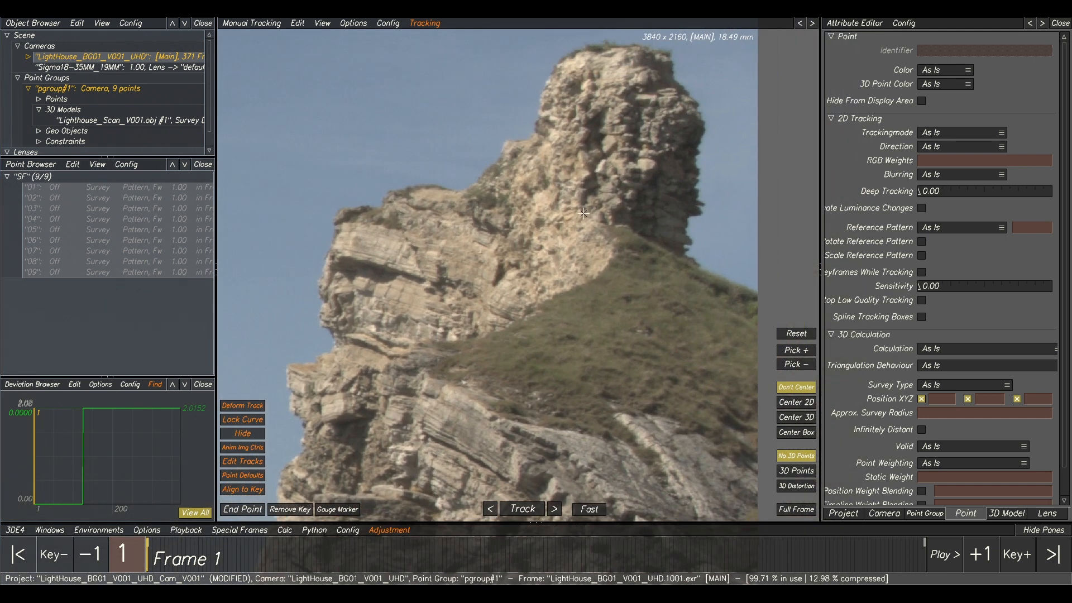
left_click(600, 169, "ctrl")
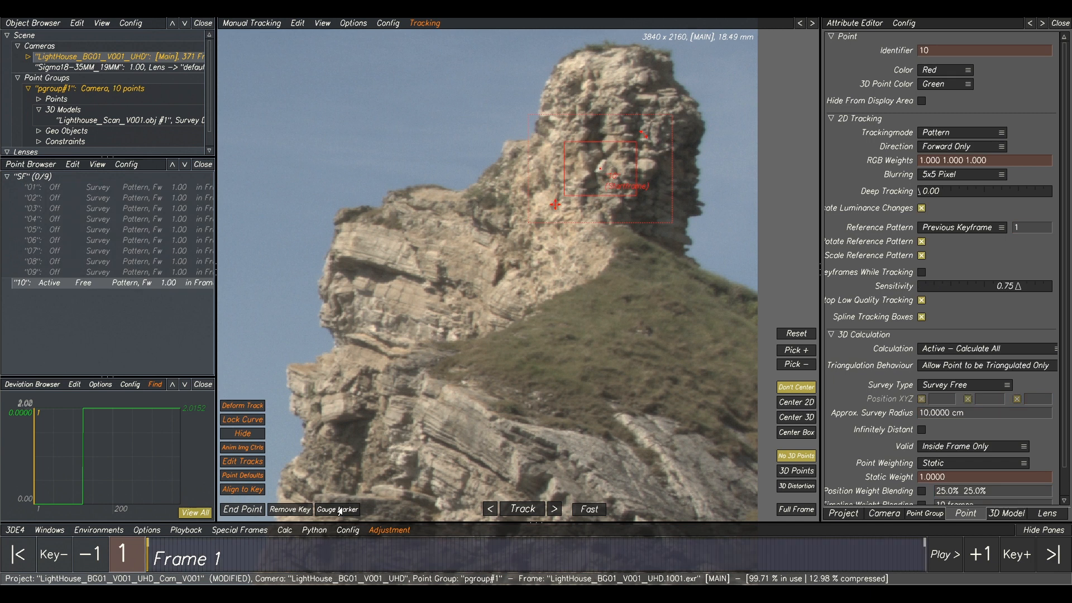
left_click(533, 509)
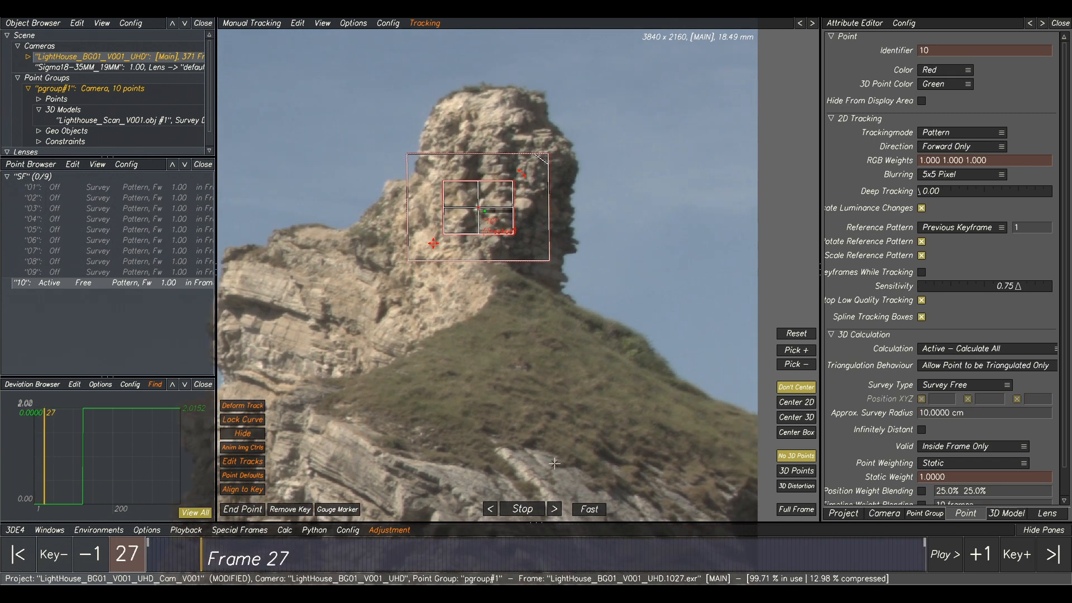
- Keep the view centred on the 2D point, and track a new point on the upper rock face backward from frame 371
left_click(796, 402)
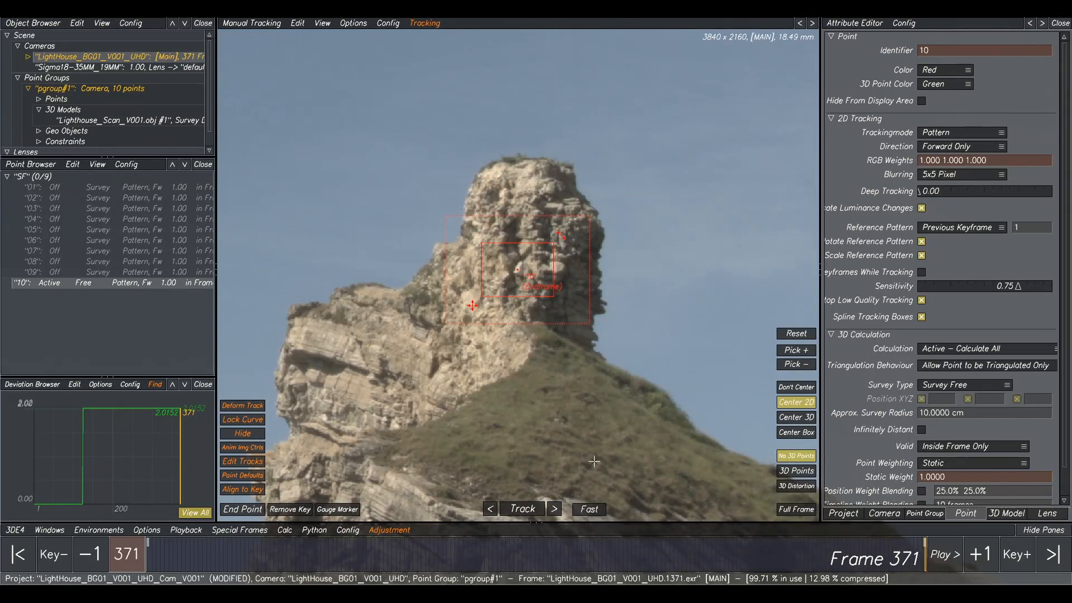
scroll(734, 354, "down", 3)
middle_click_drag(703, 376, 698, 203)
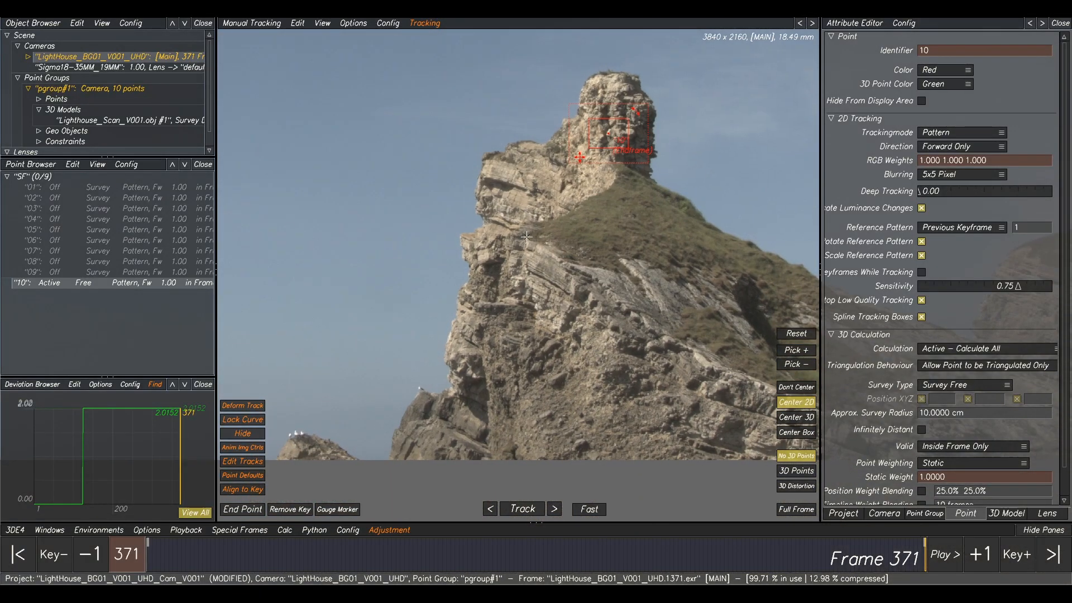
scroll(527, 237, "up", 4)
middle_click_drag(710, 257, 603, 172)
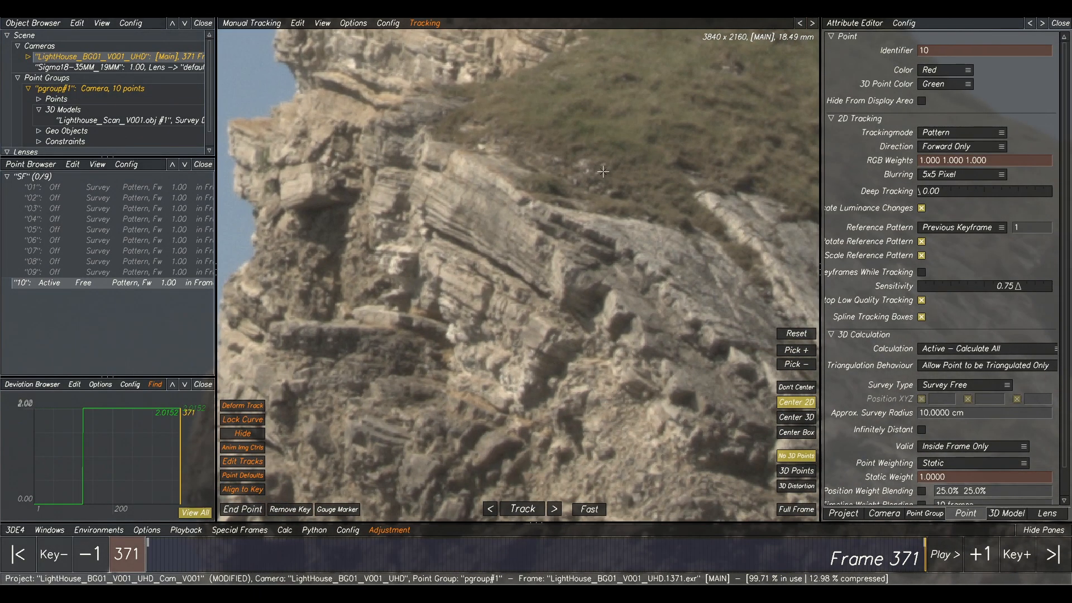
left_click(617, 313, "ctrl")
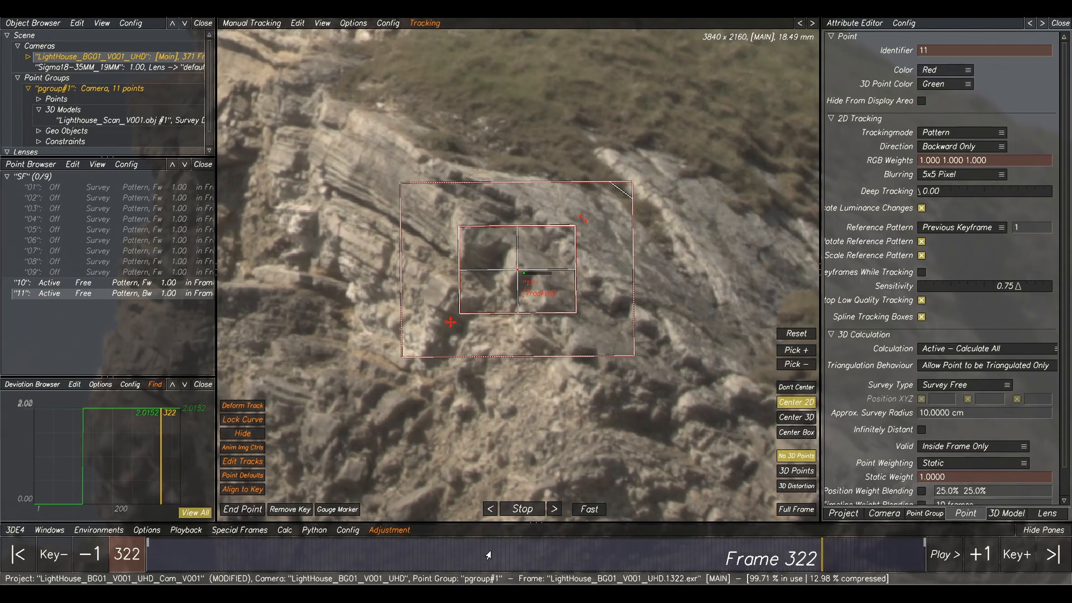
scroll(533, 294, "down", 3)
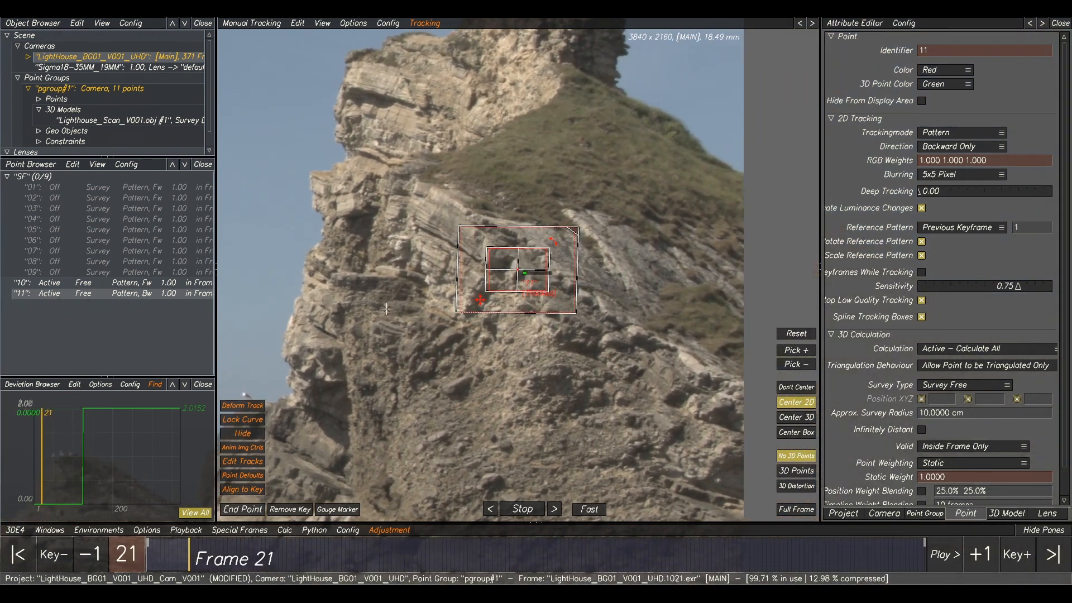
- Place a new tracking point on the lower face of the large rock at frame 1 and track it forward
middle_click_drag(479, 346, 575, 239)
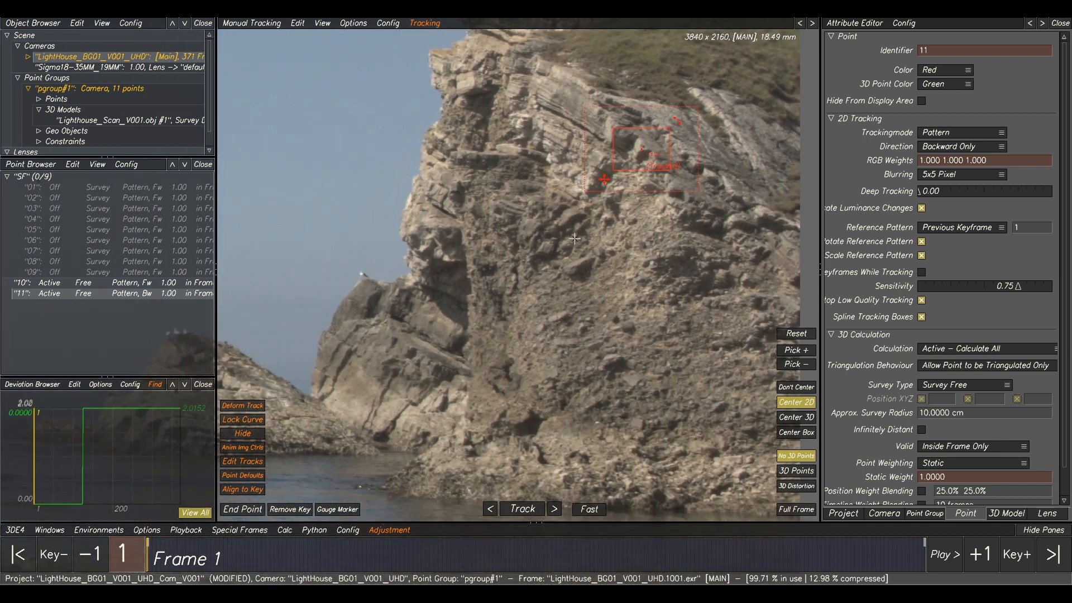
scroll(605, 321, "up", 3)
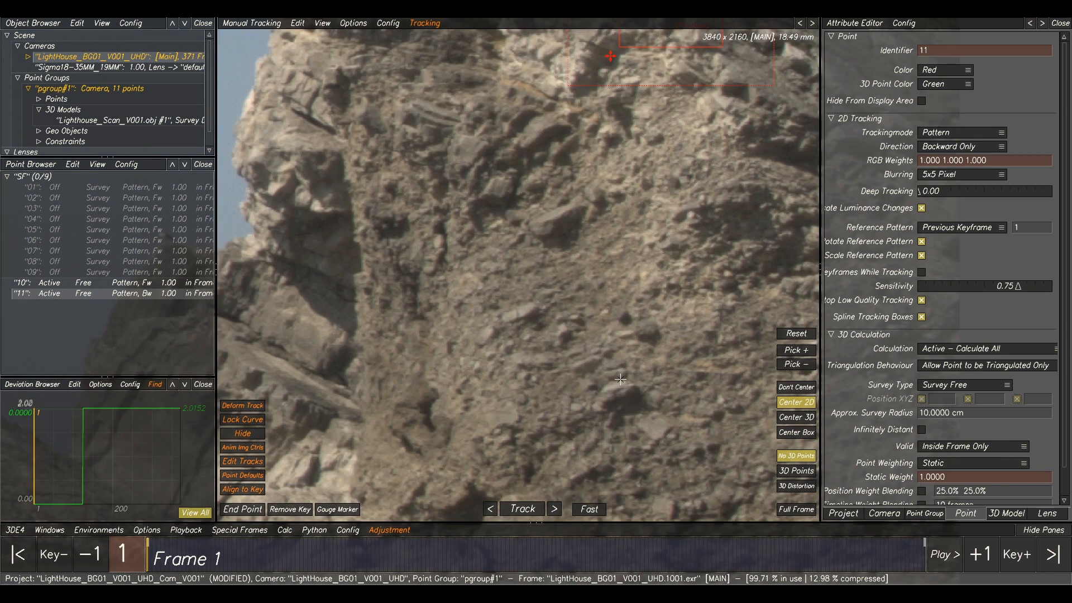
middle_click_drag(620, 379, 585, 265)
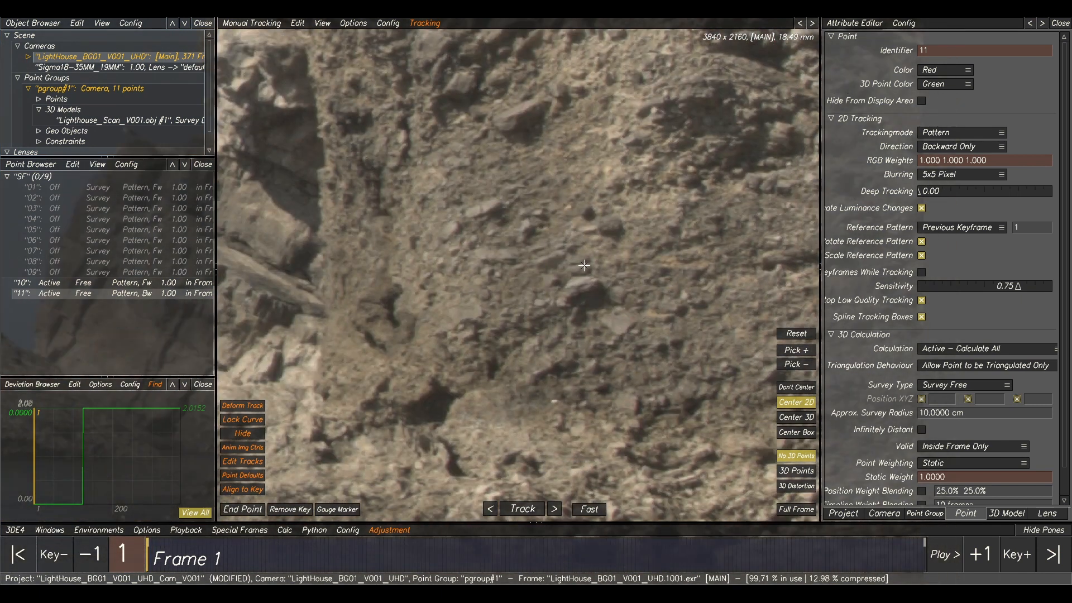
left_click(483, 216, "ctrl")
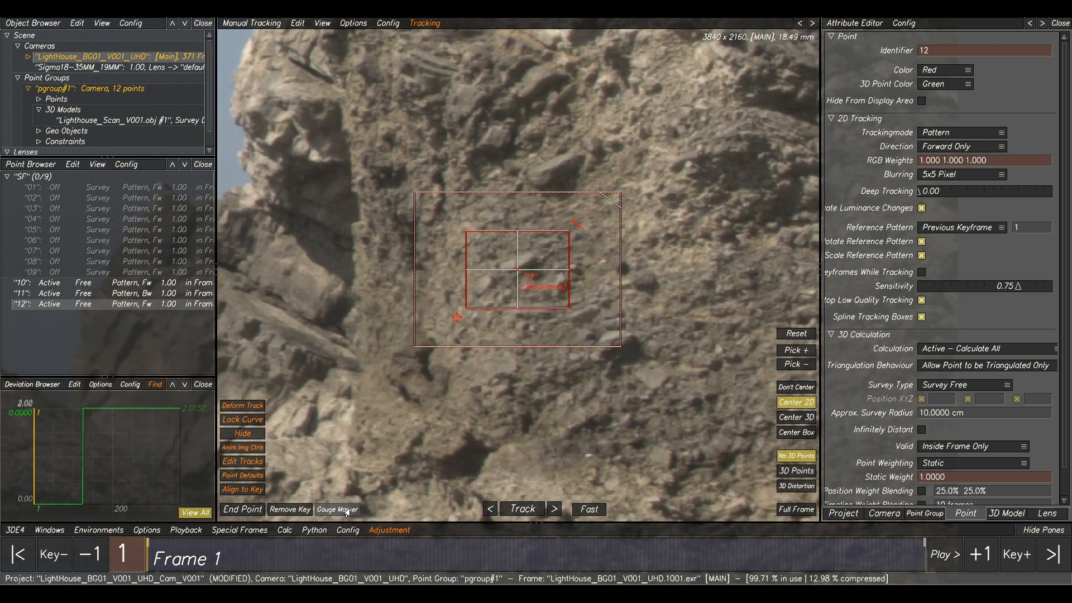
left_click(523, 509)
- Place a new tracking point near the seaward edge of the large rock at frame 371 and track it backward
scroll(570, 142, "down", 5)
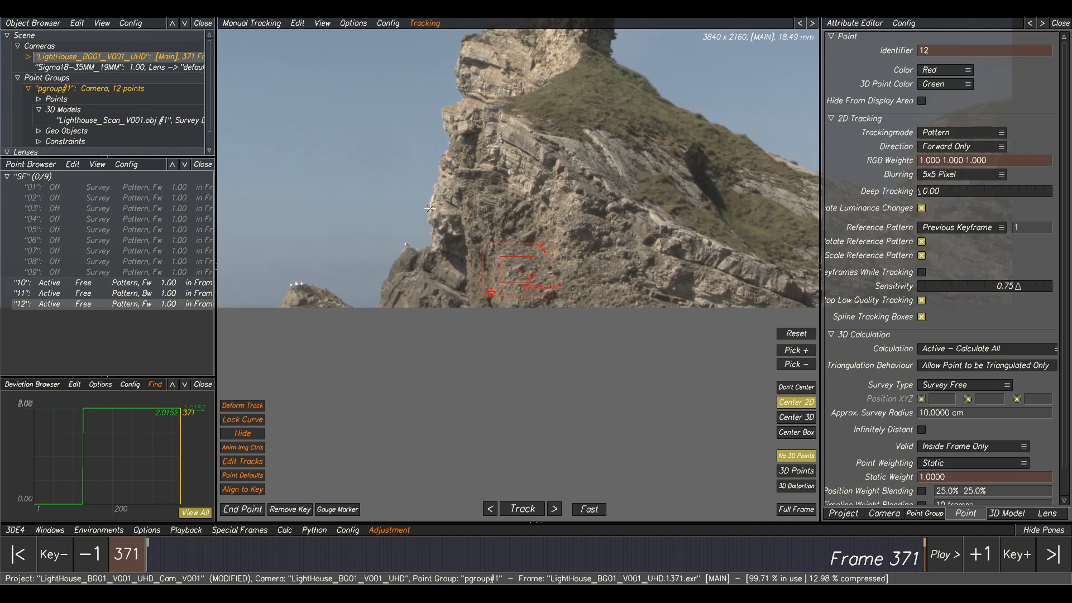
scroll(450, 204, "up", 6)
left_click(481, 171, "ctrl")
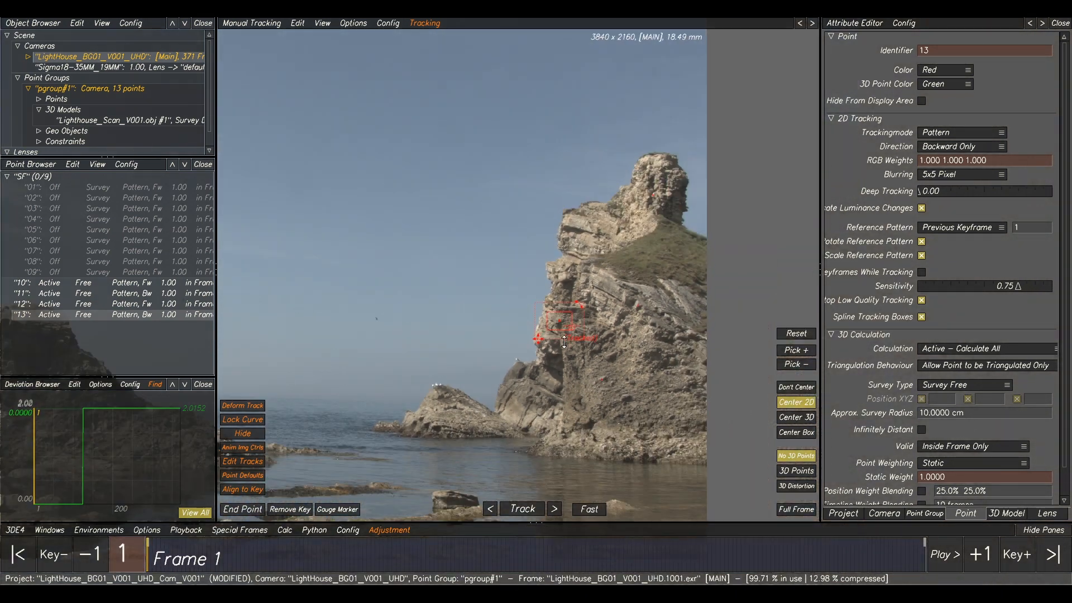
- Try tracking a new point forward from frame 1 on the dark hollow beneath the seagulls on the small rock
right_click_drag(467, 432, 455, 335)
middle_click_drag(366, 320, 418, 321)
right_click_drag(418, 321, 428, 307)
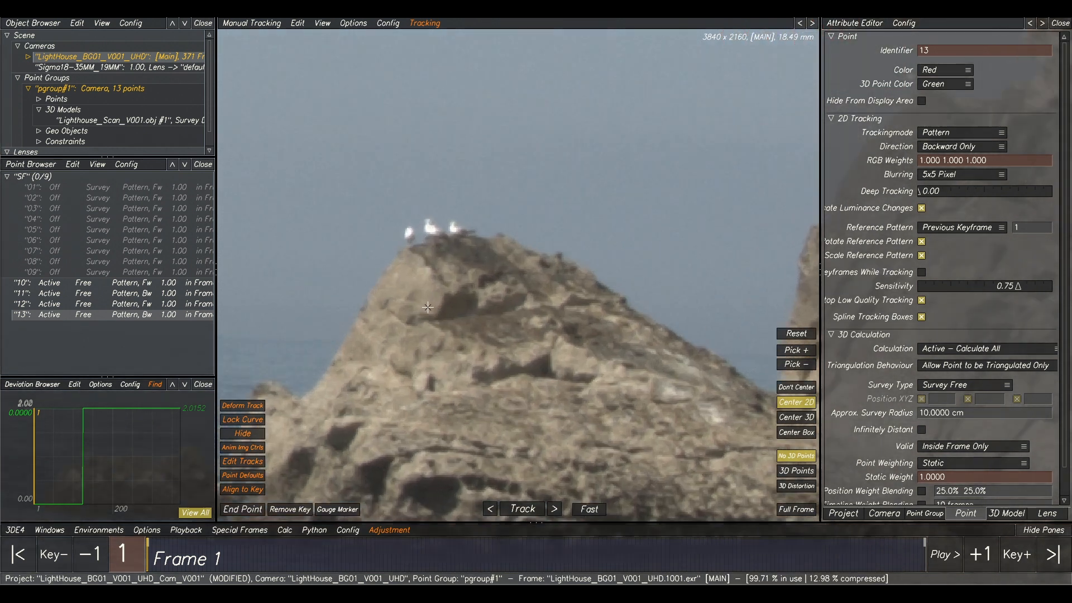
left_click(448, 299, "ctrl")
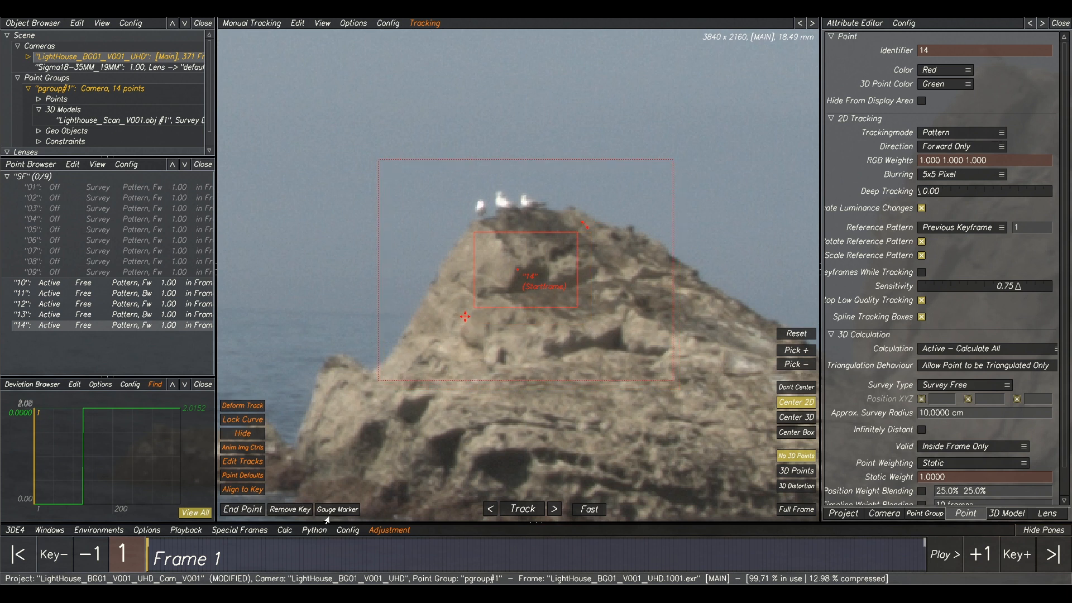
left_click(523, 508)
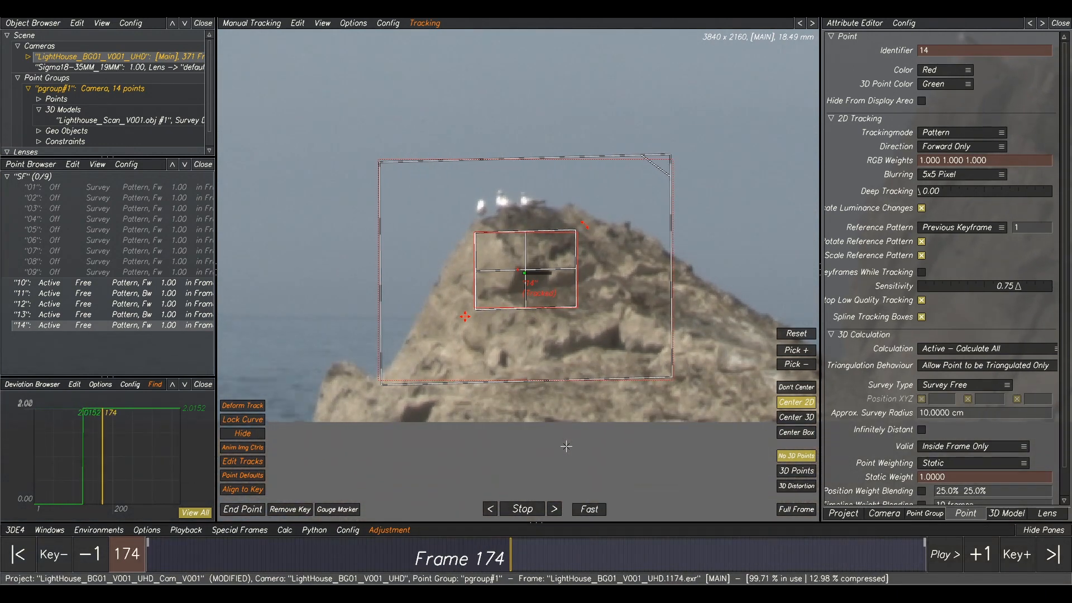
- Return to frame 1 and delete the tracking point beneath the seagulls on the small rock
mouse_move(647, 537)
left_mouse_down()
mouse_move(967, 565)
mouse_move(713, 547)
mouse_move(939, 551)
mouse_move(652, 548)
mouse_move(405, 531)
mouse_move(127, 538)
left_mouse_up()
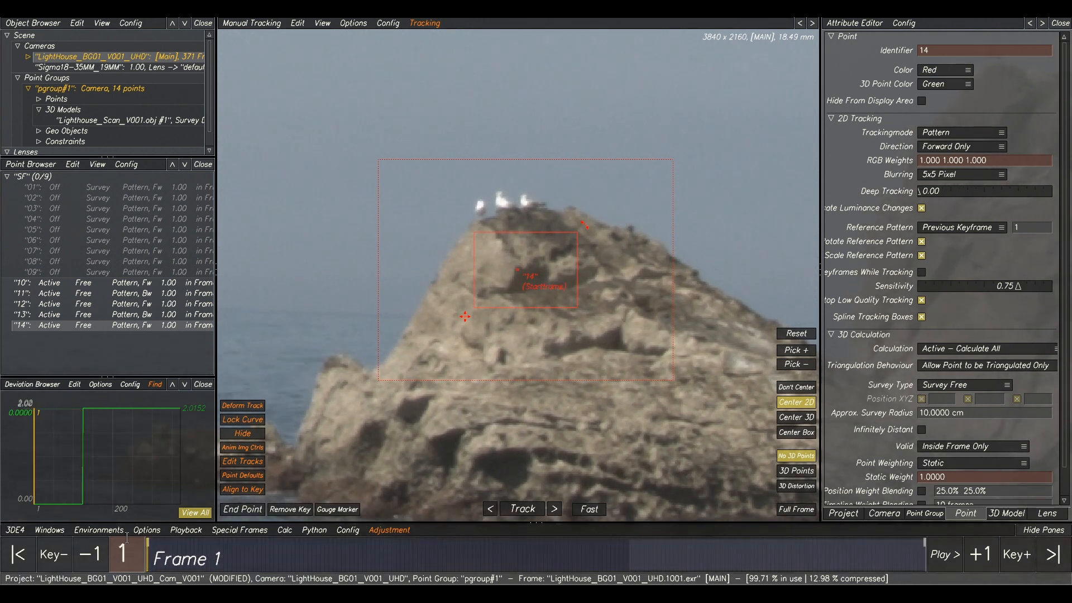
key("Delete")
left_click(531, 333)
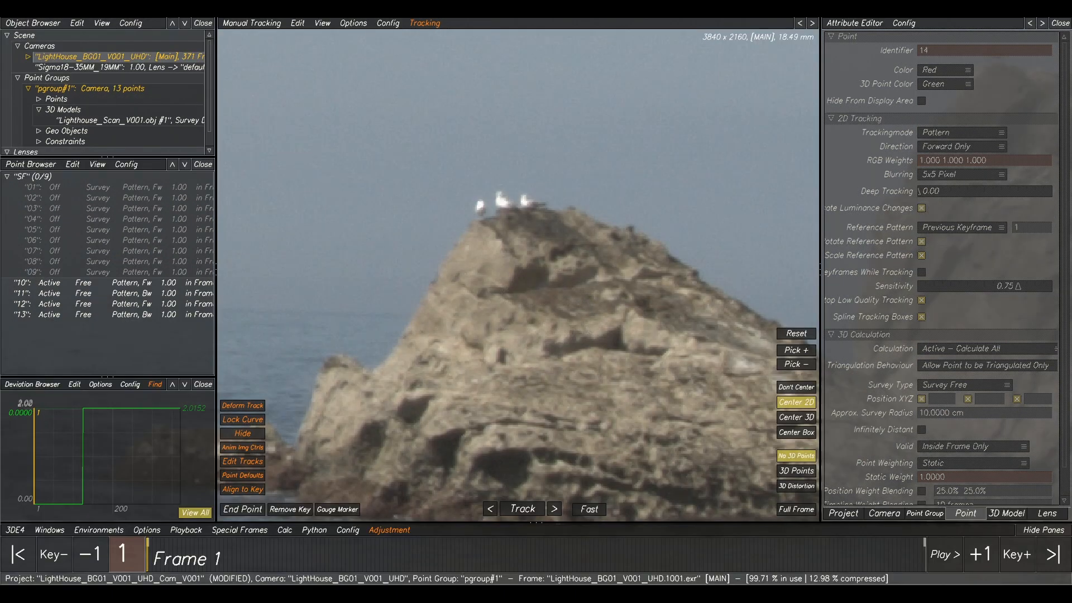
- Place a new tracking point on the skyline ridge of the small rock at frame 1 and track it forward
left_click_drag(367, 559, 143, 552)
scroll(651, 222, "up", 2)
scroll(651, 222, "up", 1)
left_click(572, 227, "ctrl")
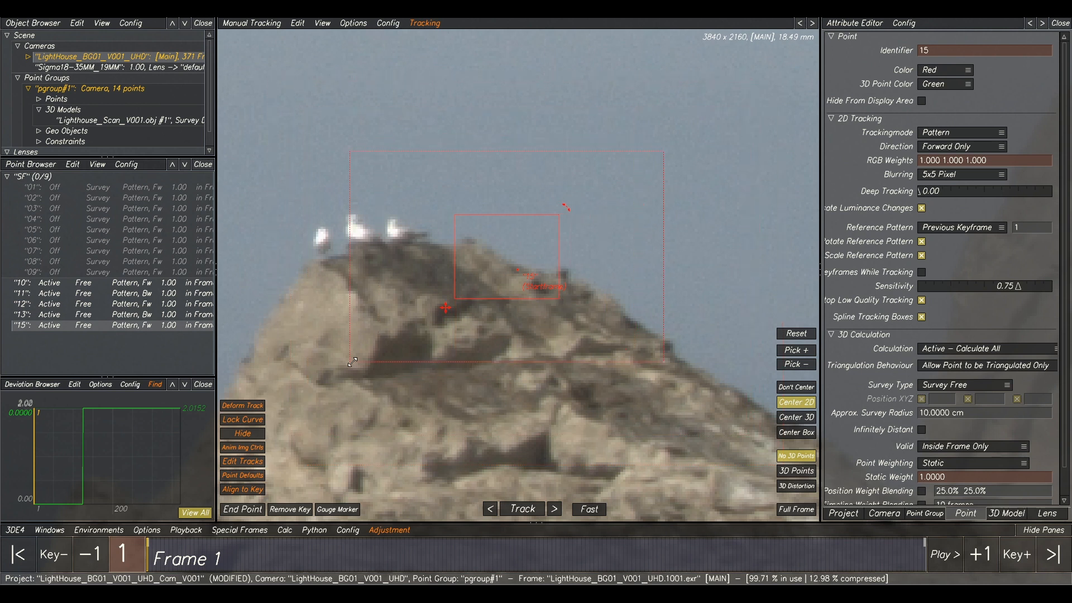
scroll(536, 221, "down", 2)
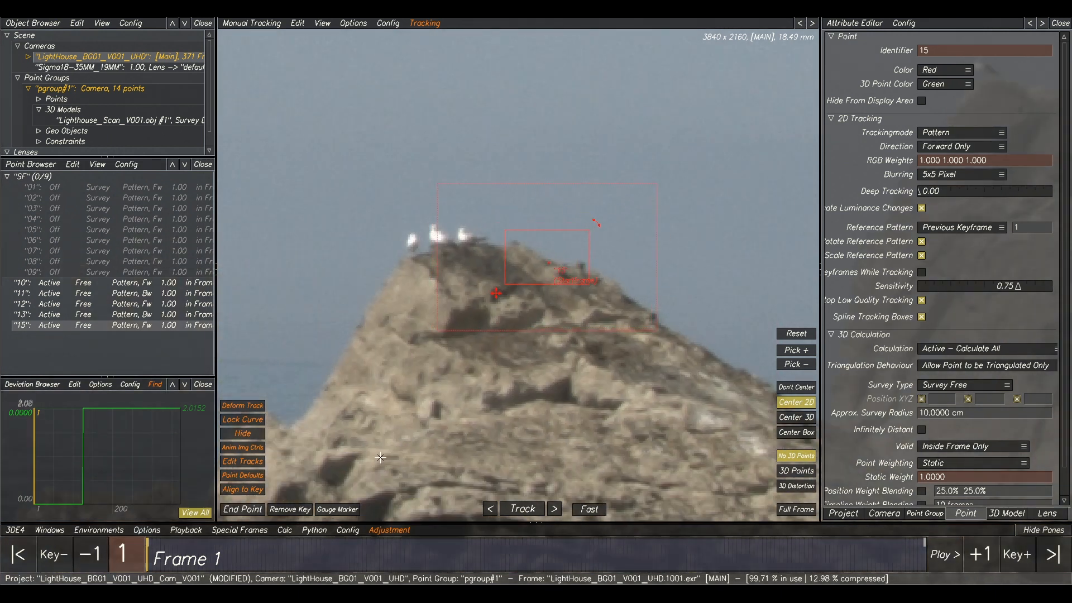
left_click(515, 509)
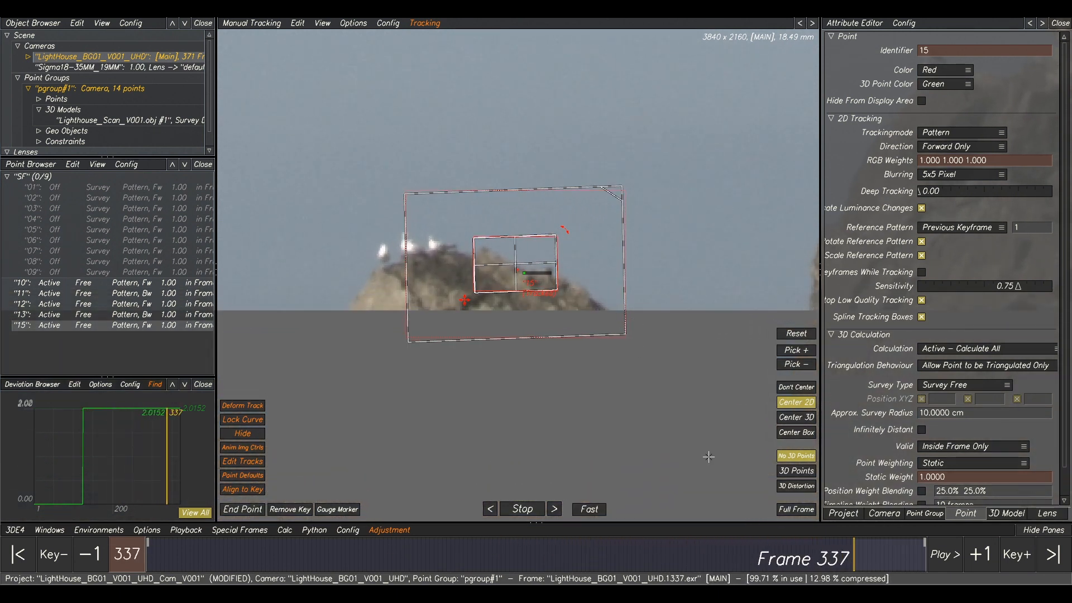
- Reshape the ridge point's pattern box at frame 285 to stay above the image's lower border, and resume tracking to frame 371
left_click(871, 559)
left_click_drag(870, 560, 744, 559)
scroll(487, 287, "up", 3)
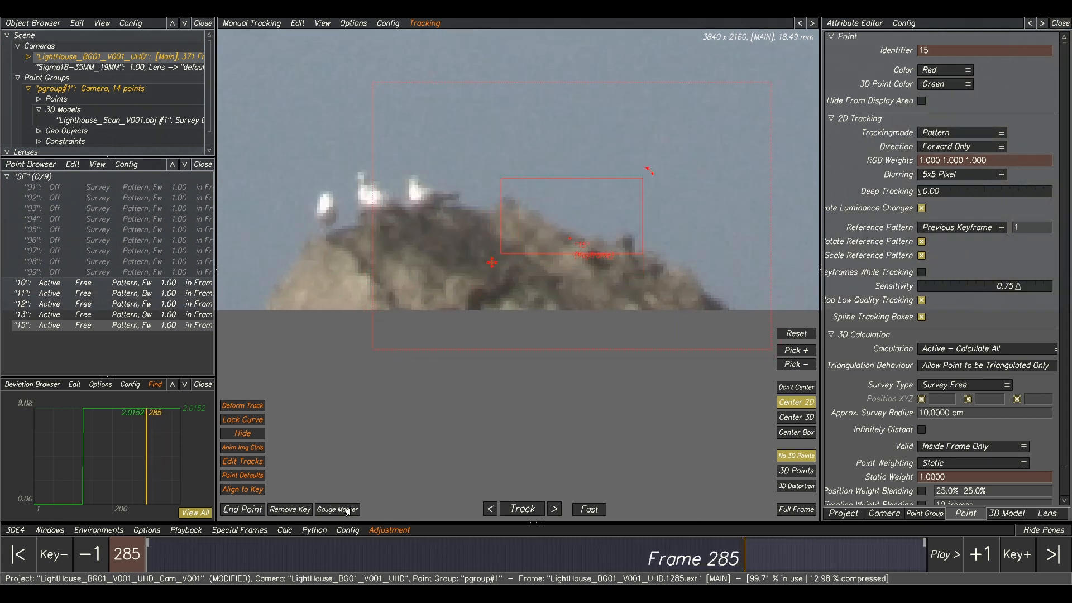
left_click(524, 510)
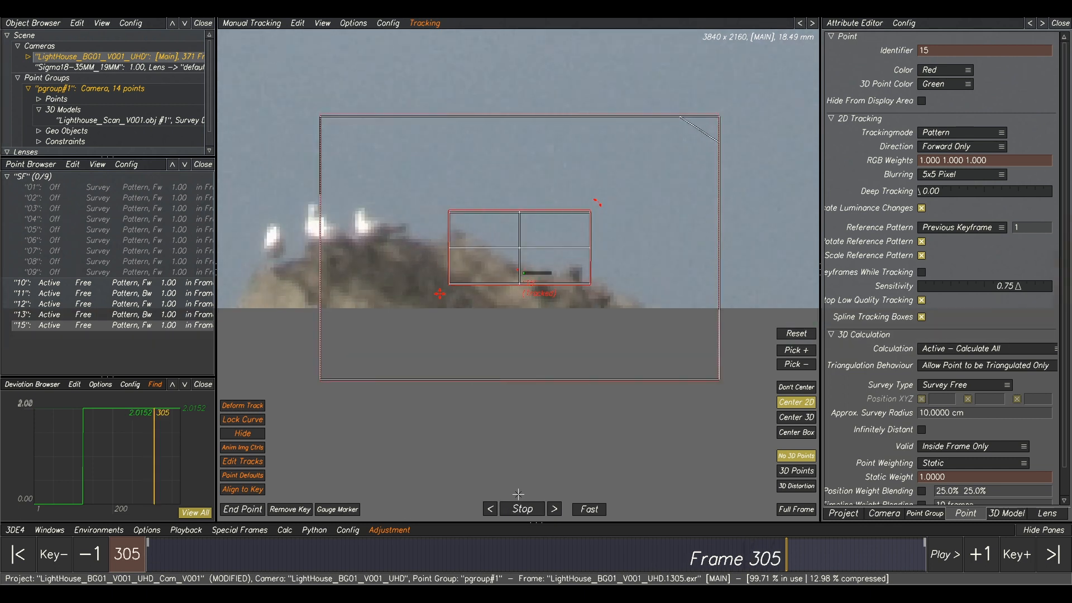
scroll(572, 340, "down", 5)
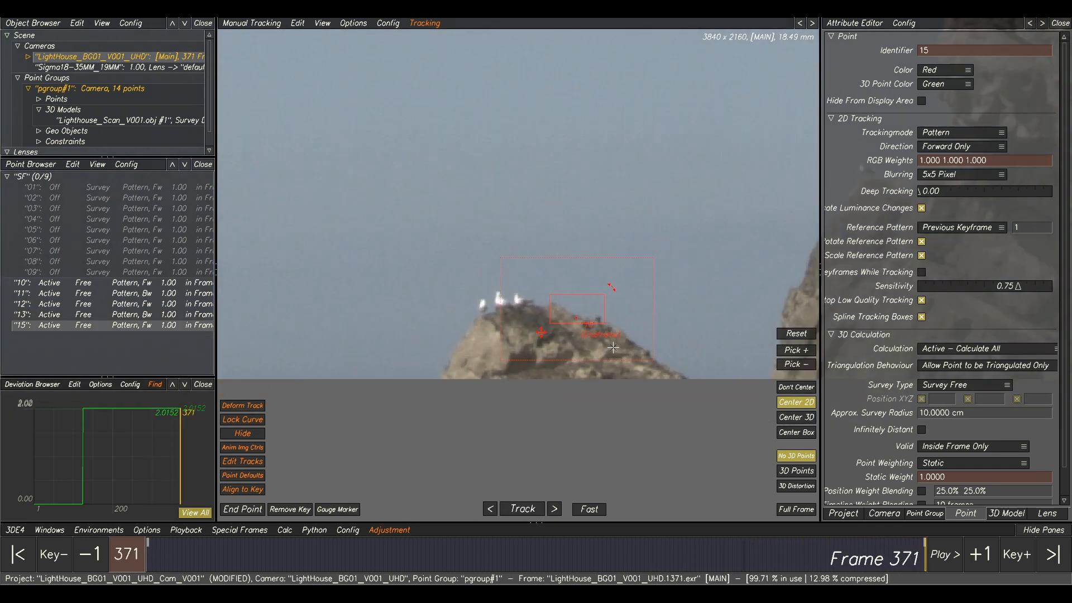
- Place a new tracking point on the mid-sized rock below the lone seagull at frame 371 and track it backward
middle_click_drag(700, 330, 546, 324)
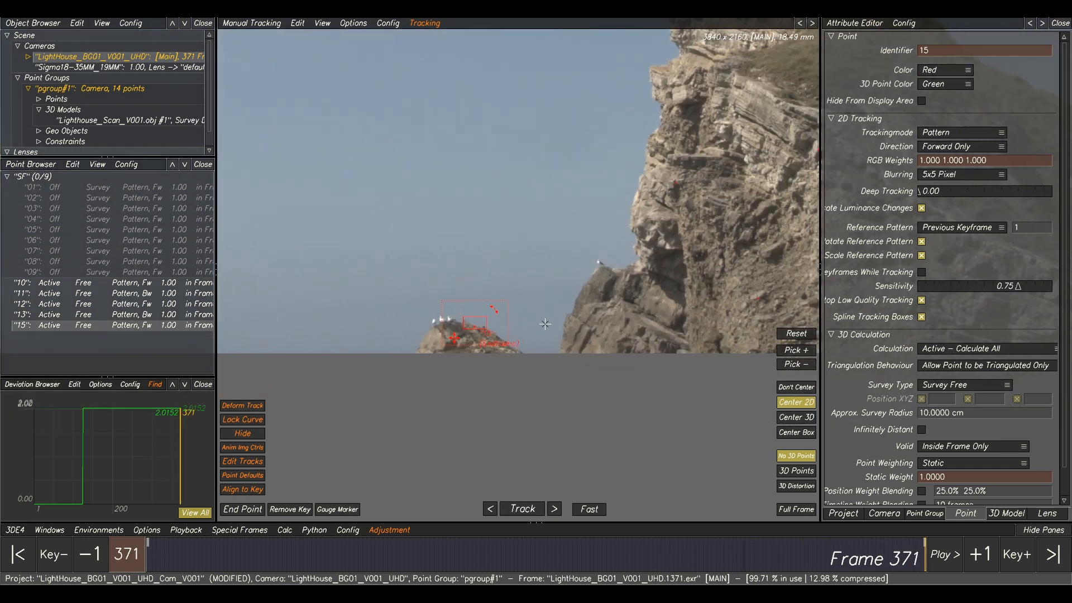
left_click(647, 328)
scroll(598, 296, "up", 8)
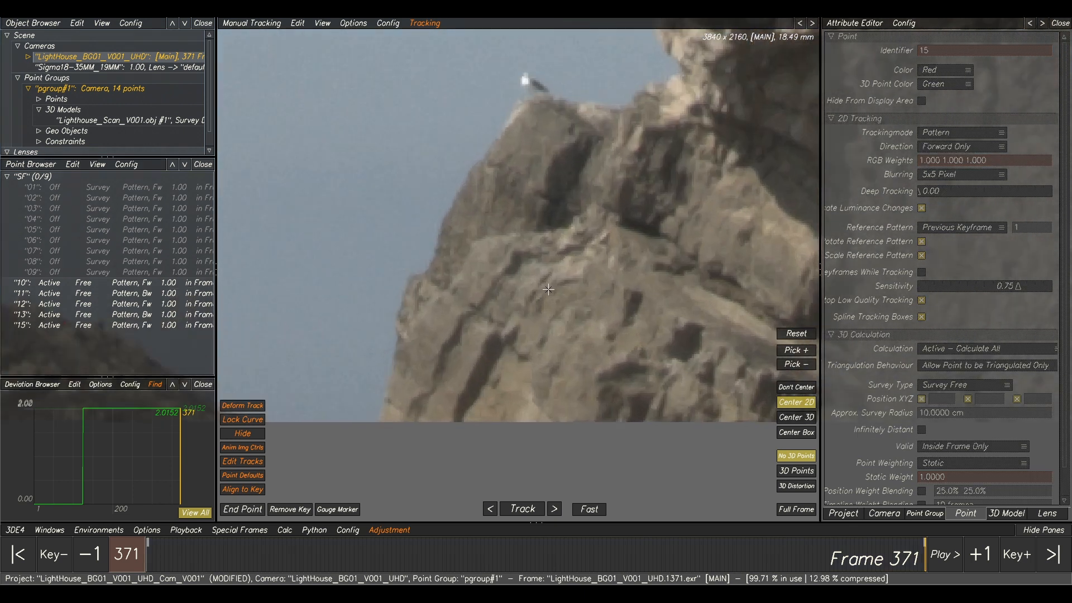
left_click(523, 262, "ctrl")
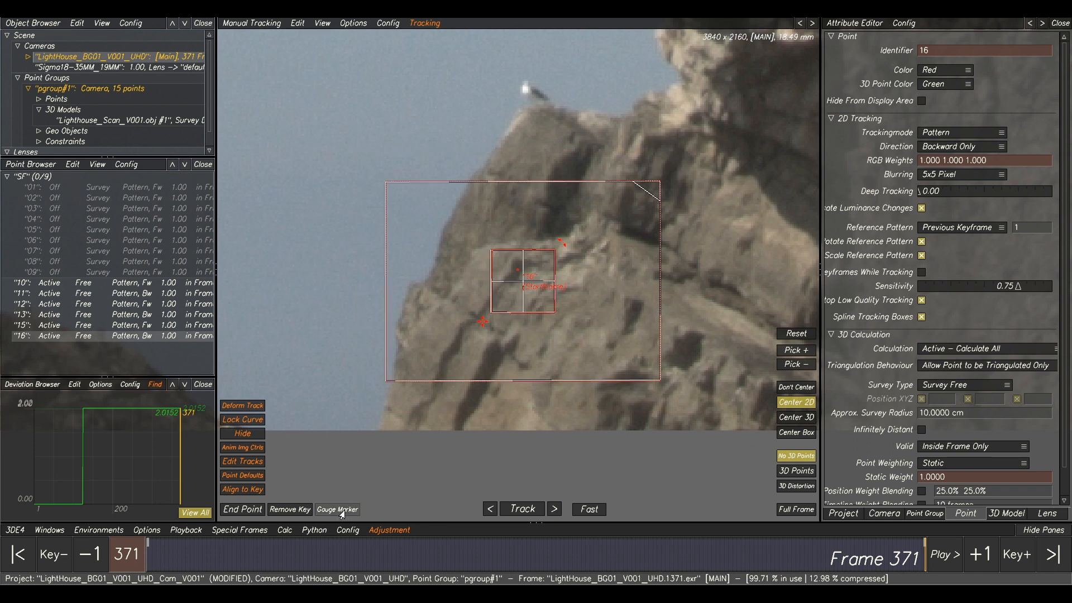
left_click(519, 508)
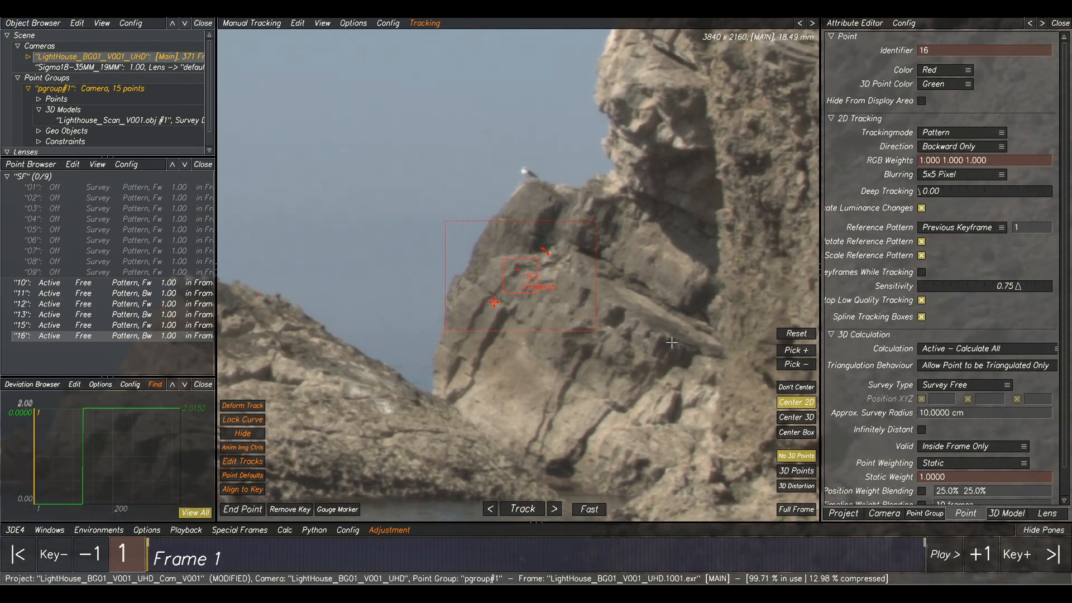
- Place a new tracking point on the grassy slope beneath the pinnacle at frame 1 and track it forward
scroll(673, 340, "down", 10)
middle_click_drag(672, 366, 351, 335)
middle_click_drag(398, 279, 451, 296)
scroll(480, 187, "up", 8)
scroll(537, 200, "up", 2)
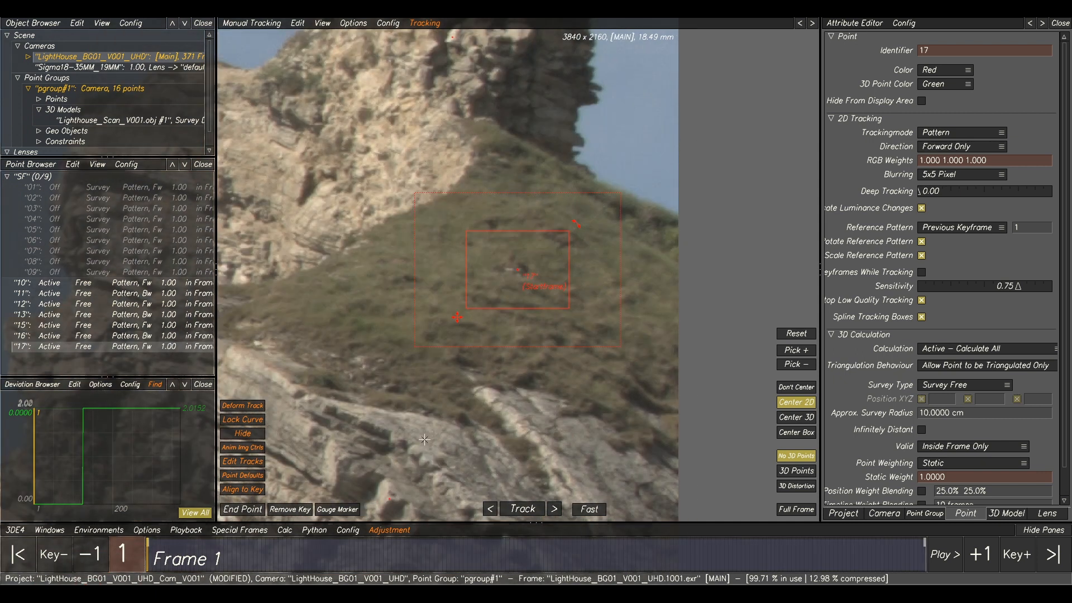
left_click(524, 509)
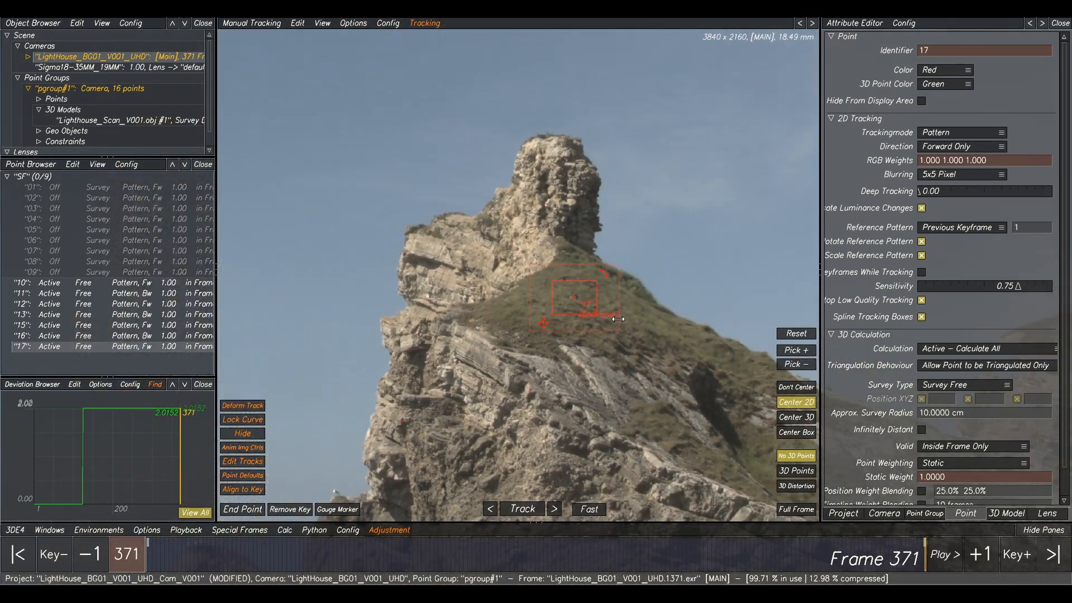
- Track a new point on the rocky strip beside the dark gully backward from frame 371 and set its end point at frame 54
scroll(618, 319, "down", 3)
middle_click_drag(705, 349, 553, 278)
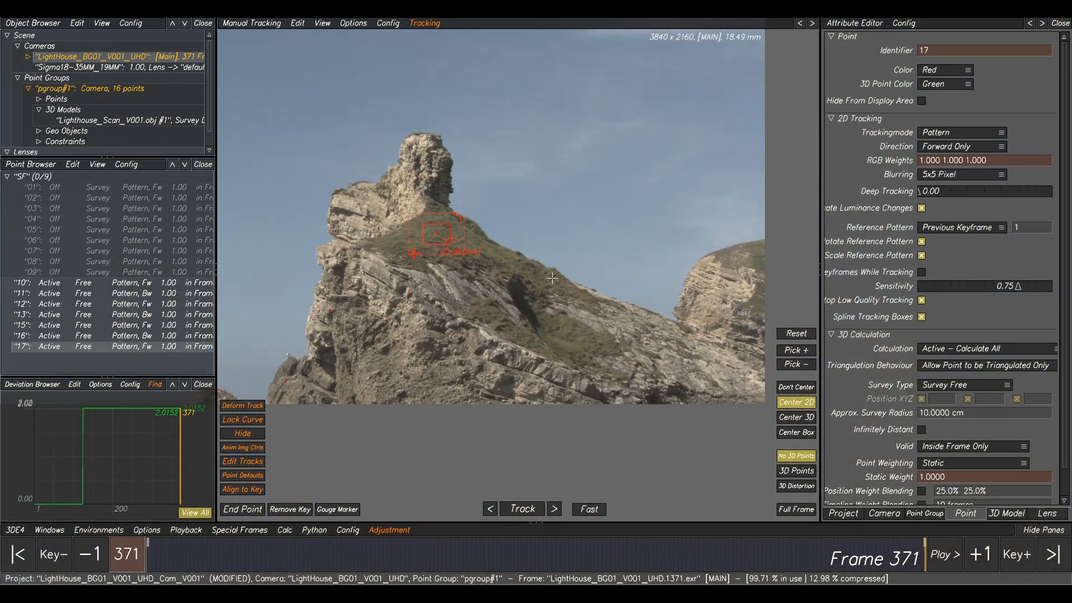
left_click_drag(798, 550, 927, 550)
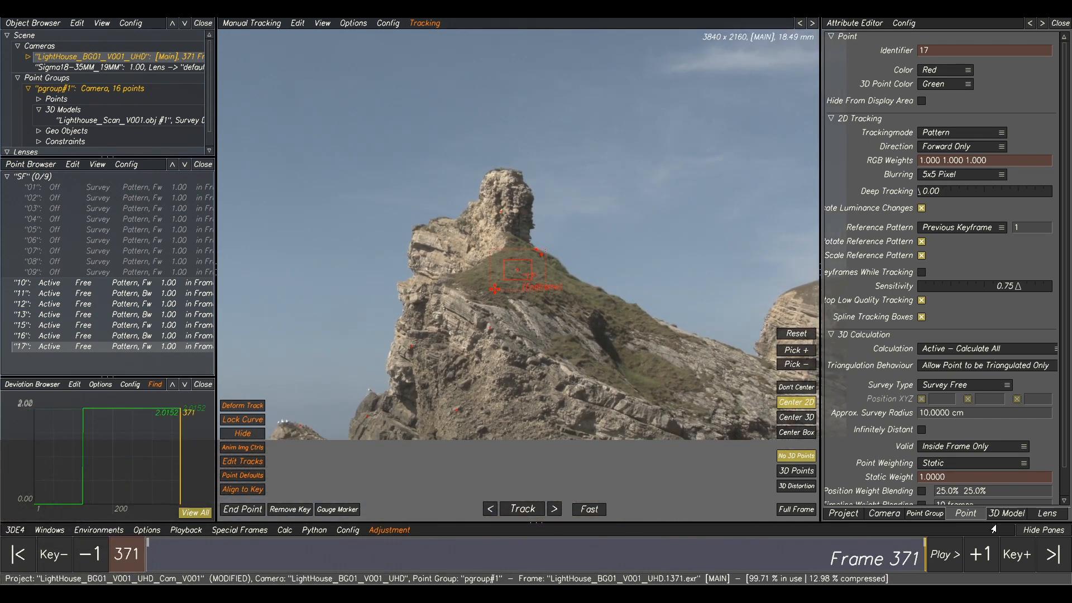
scroll(574, 280, "up", 5)
scroll(575, 280, "up", 2)
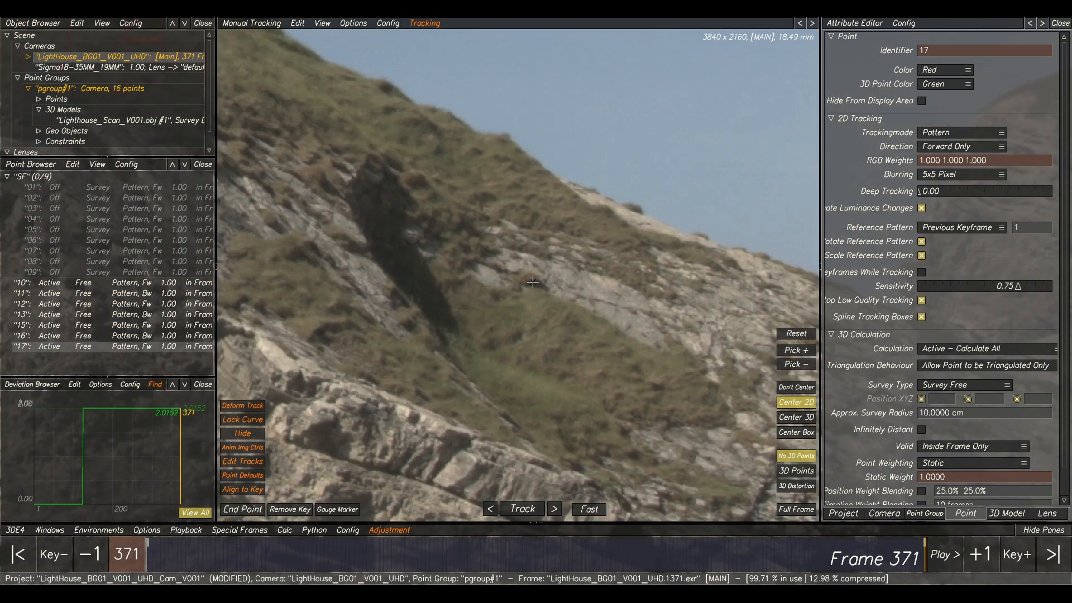
left_click(531, 280, "ctrl")
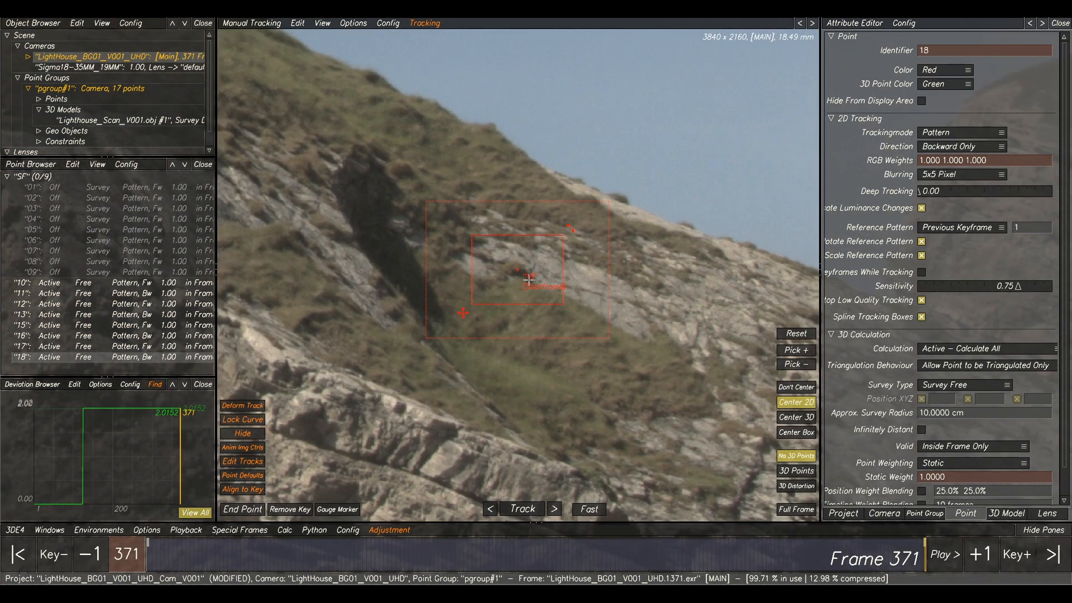
left_click(528, 510)
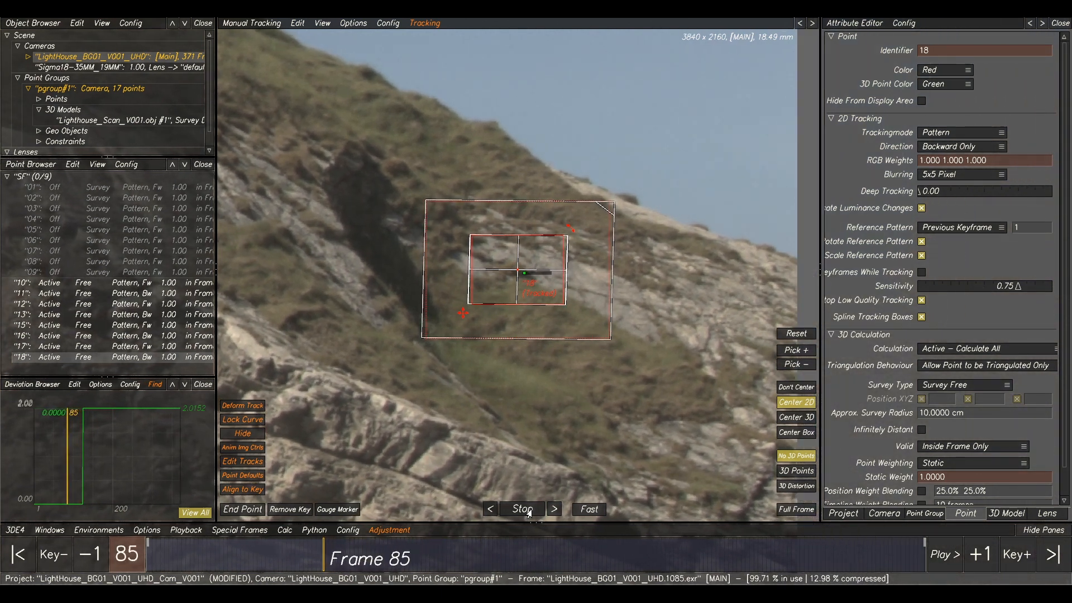
left_click(522, 509)
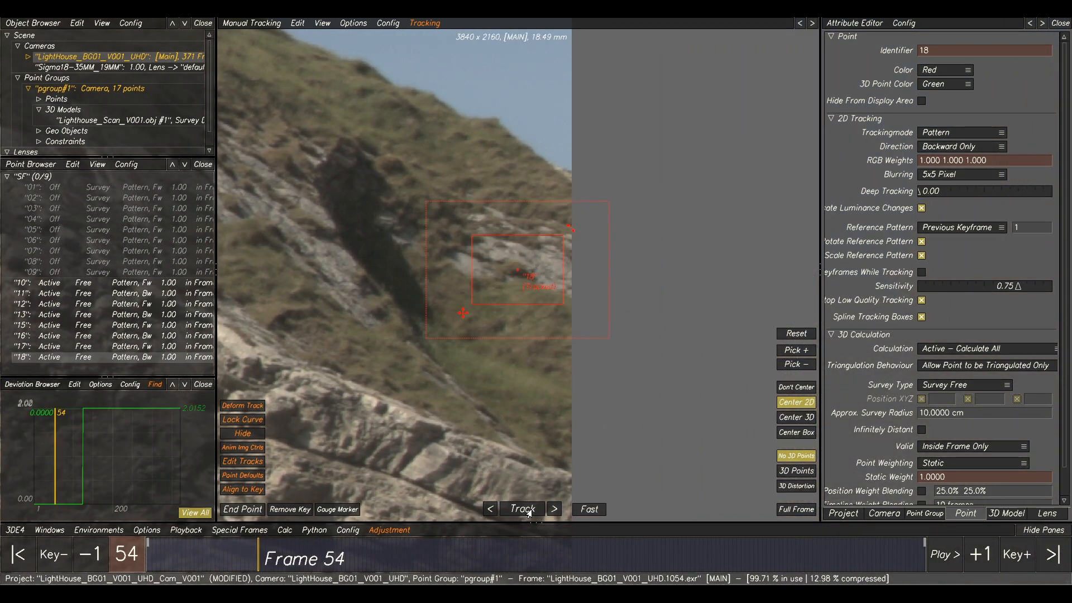
left_click(244, 512)
- Return to frame 1 and select all the newly tracked points on the rocks
scroll(520, 413, "down", 10)
middle_click_drag(512, 425, 545, 413, "ctrl")
left_click_drag(274, 556, 9, 538)
left_click_drag(532, 124, 290, 358)
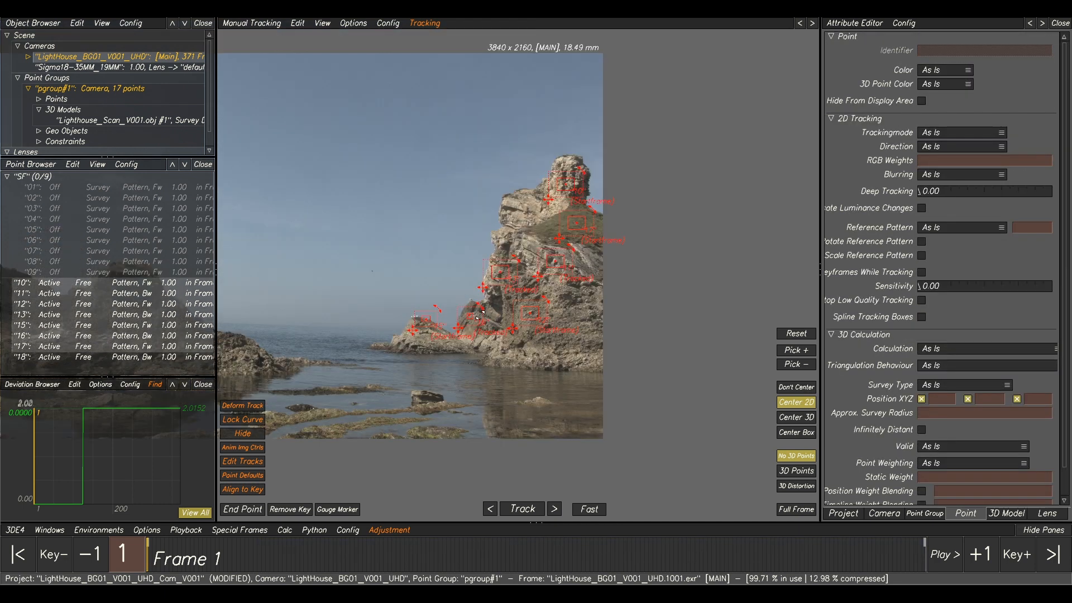
- Place a new tracking point on the shaded edge of the foreground rock mound at frame 1 and track it forward
left_click(612, 343)
scroll(557, 229, "up", 1)
middle_click_drag(556, 229, 709, 263)
scroll(643, 215, "down", 5)
scroll(487, 291, "up", 4)
scroll(429, 306, "up", 3)
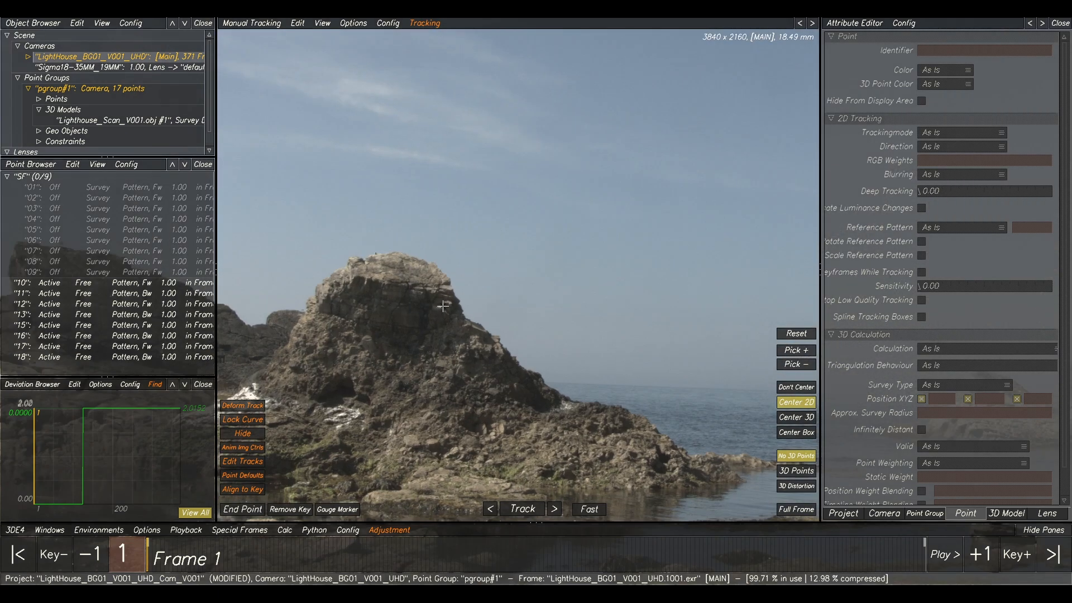
left_click(448, 302, "ctrl")
scroll(523, 292, "up", 3)
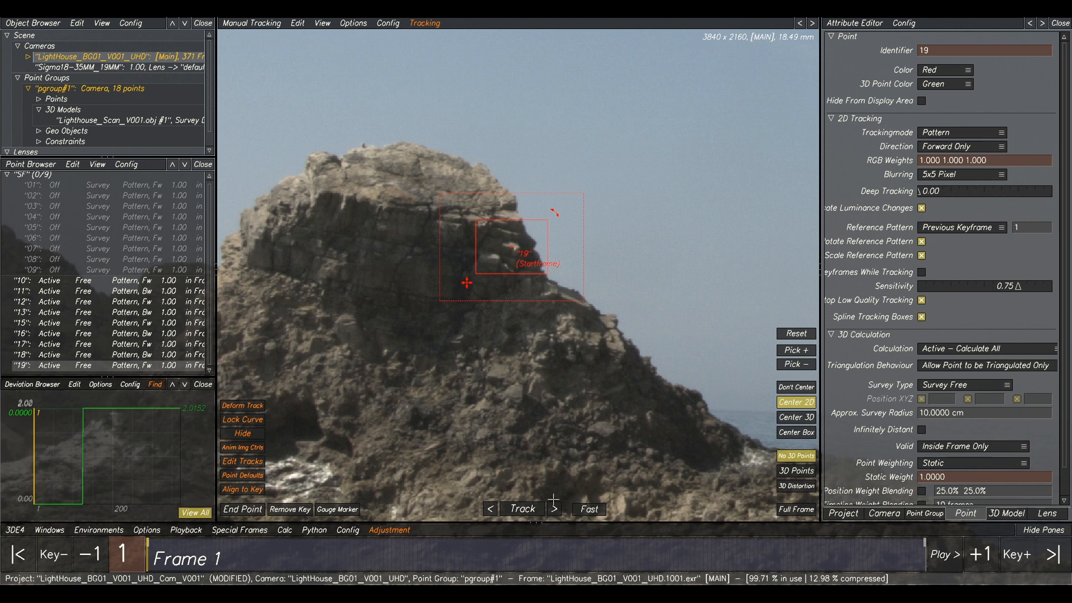
left_click(529, 508)
scroll(690, 360, "down", 5)
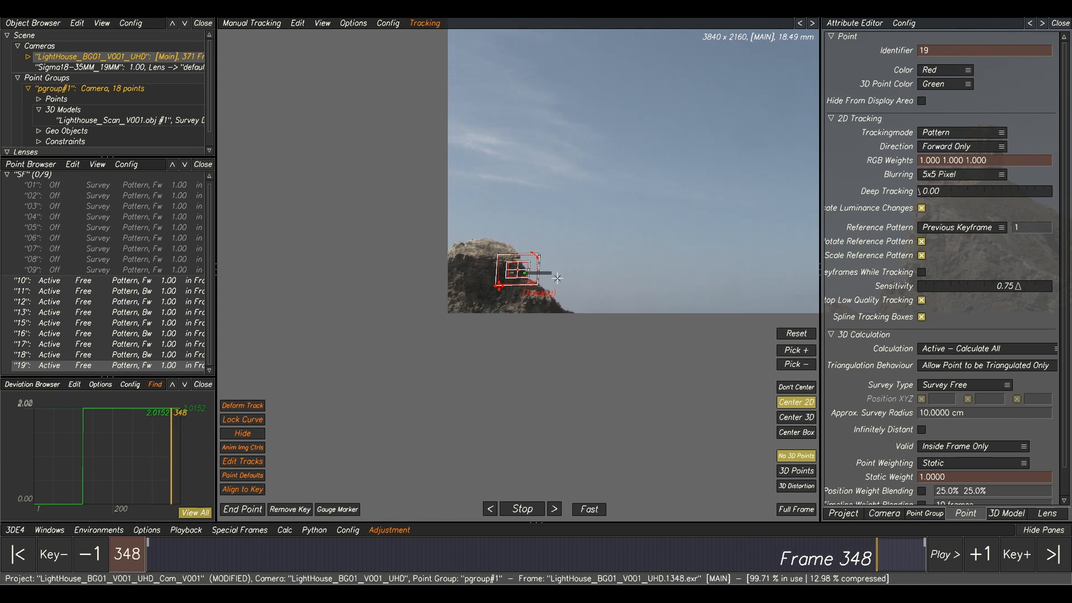
- Place a new tracking point on the upper face of the foreground rock mound at frame 371 and track it backward
scroll(479, 255, "up", 8)
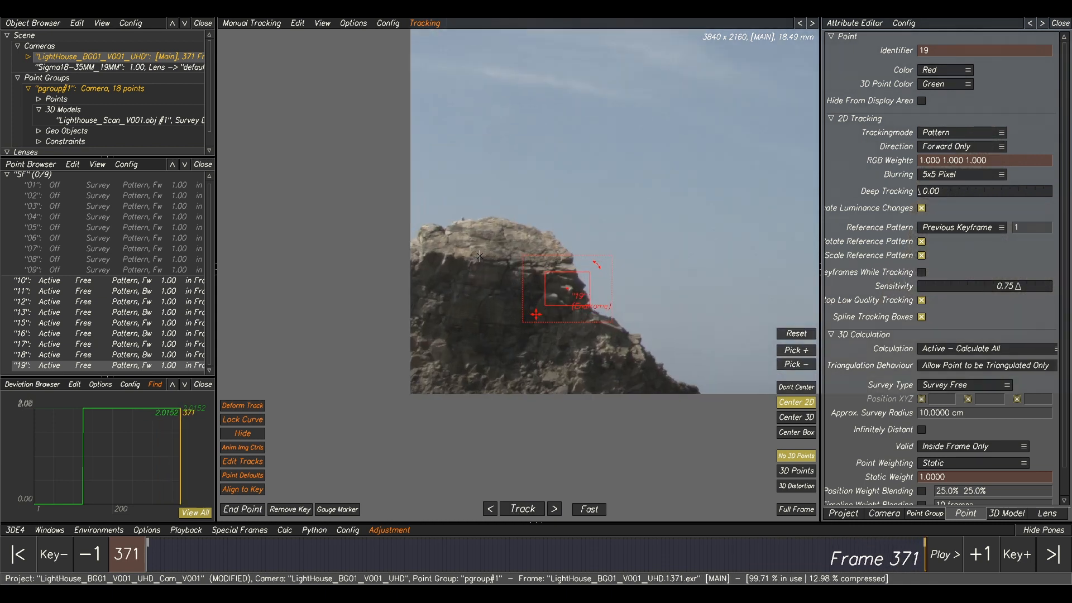
left_click(473, 268, "ctrl")
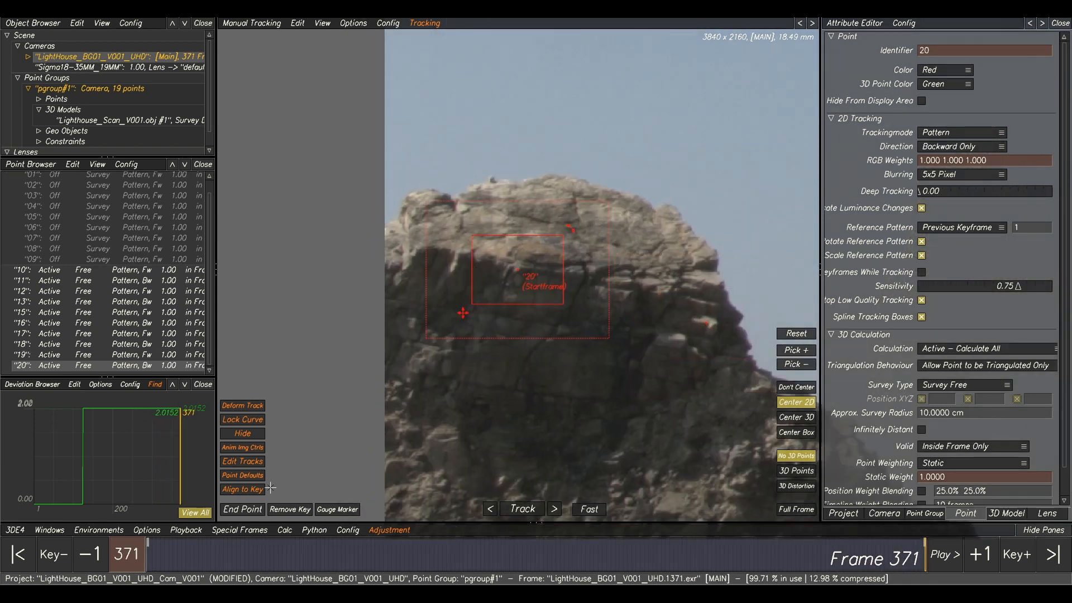
left_click(524, 509)
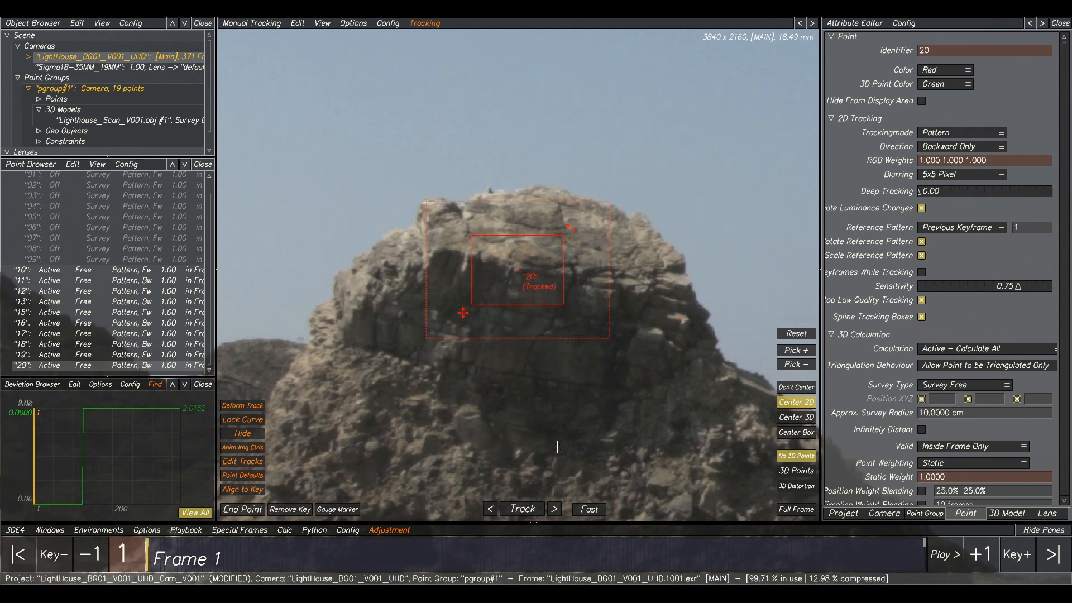
scroll(563, 447, "down", 4)
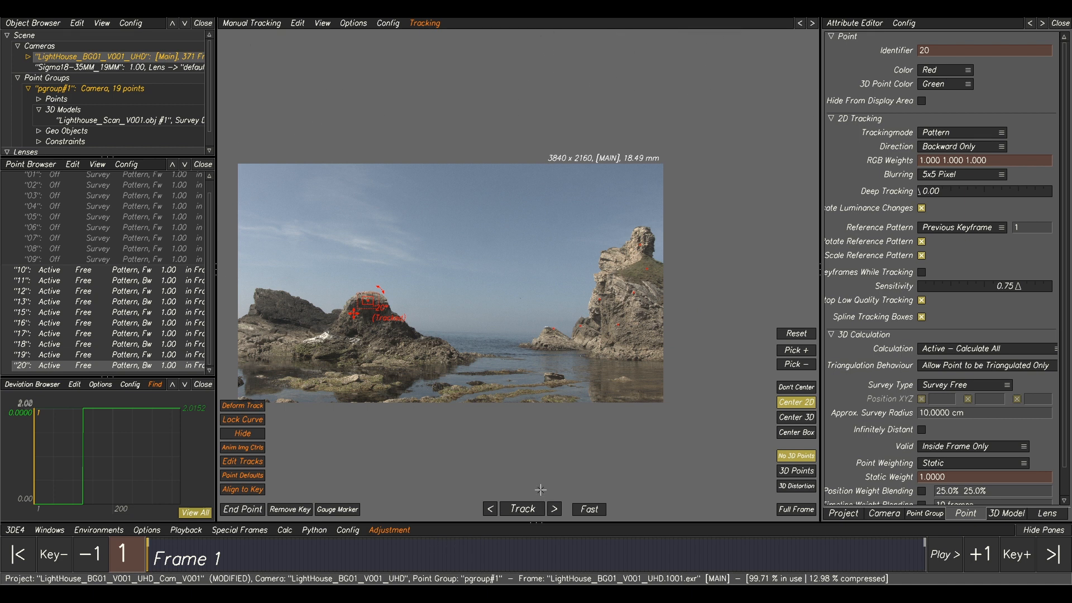
- Display the 3D models over frame 125 in the lineup view and select the tracked points on the large rock
key("F5")
left_click_drag(402, 558, 407, 558)
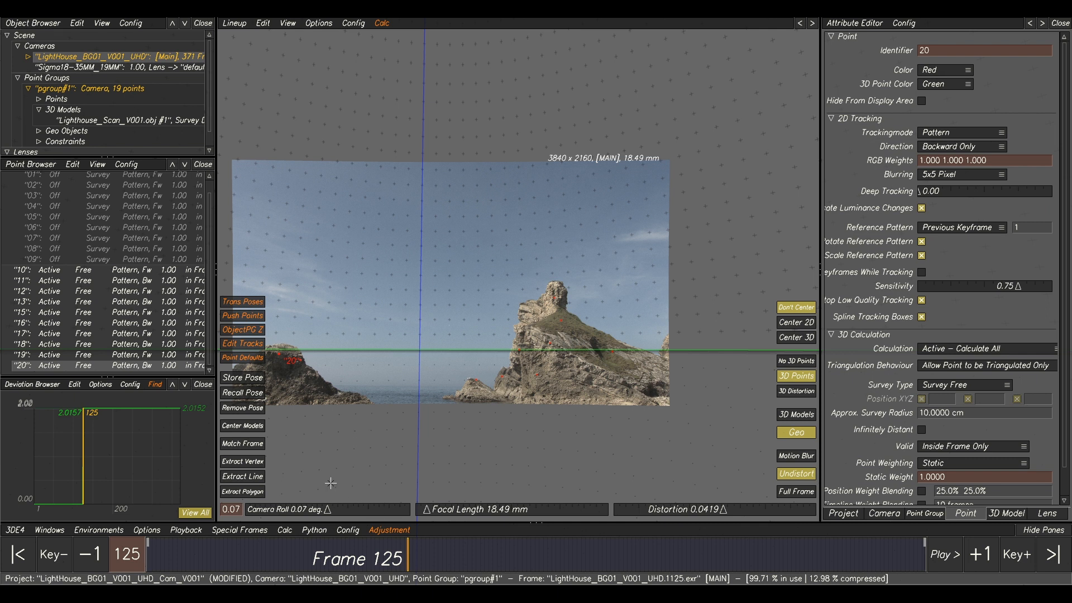
left_click(798, 414)
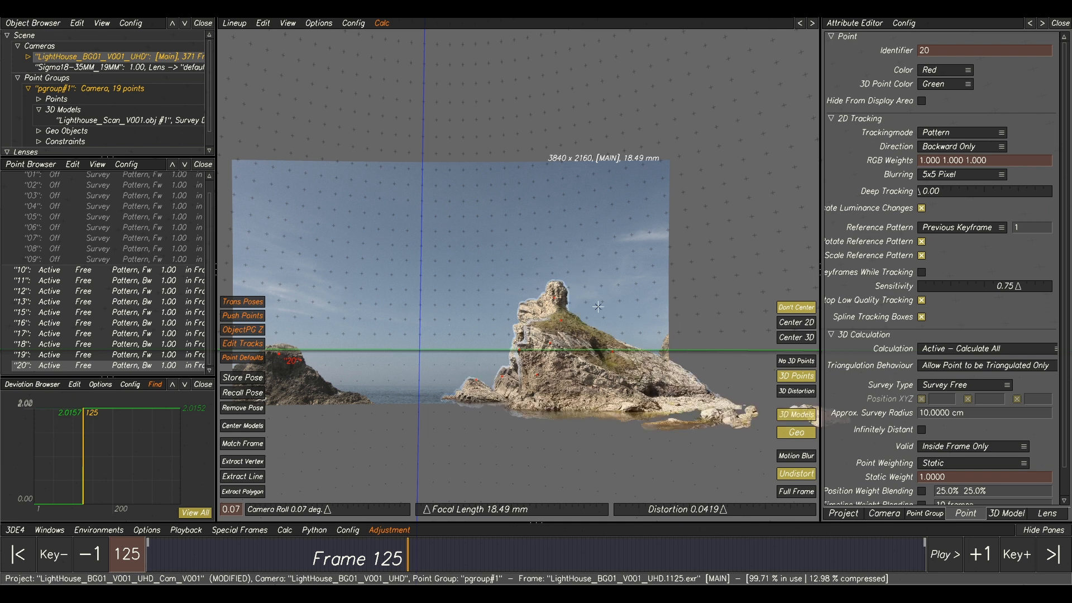
middle_click_drag(537, 289, 509, 237)
scroll(605, 240, "up", 3)
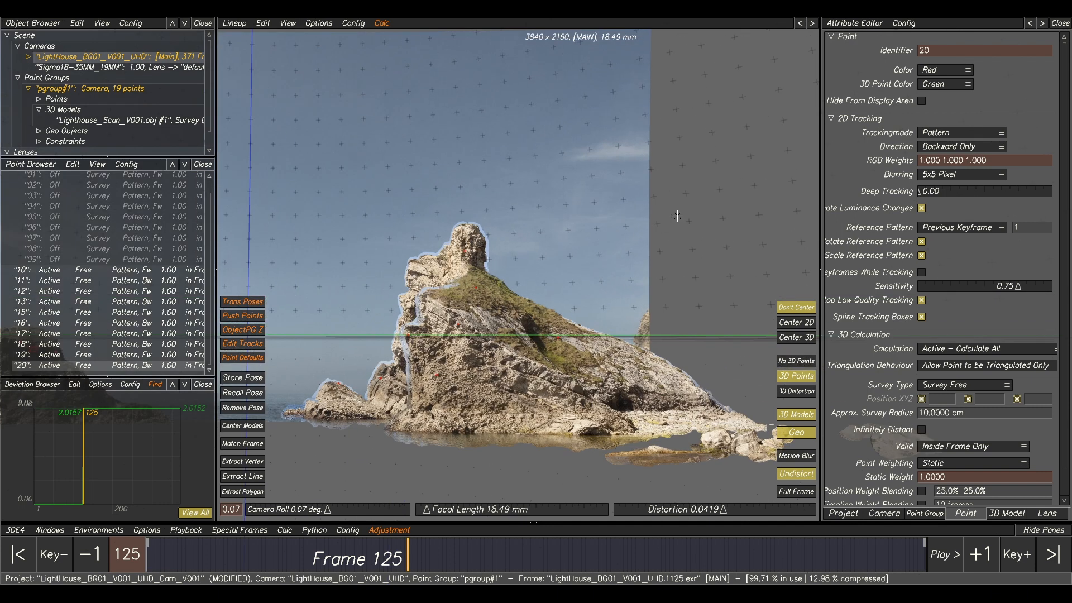
left_click_drag(708, 172, 403, 382)
scroll(403, 382, "up", 2)
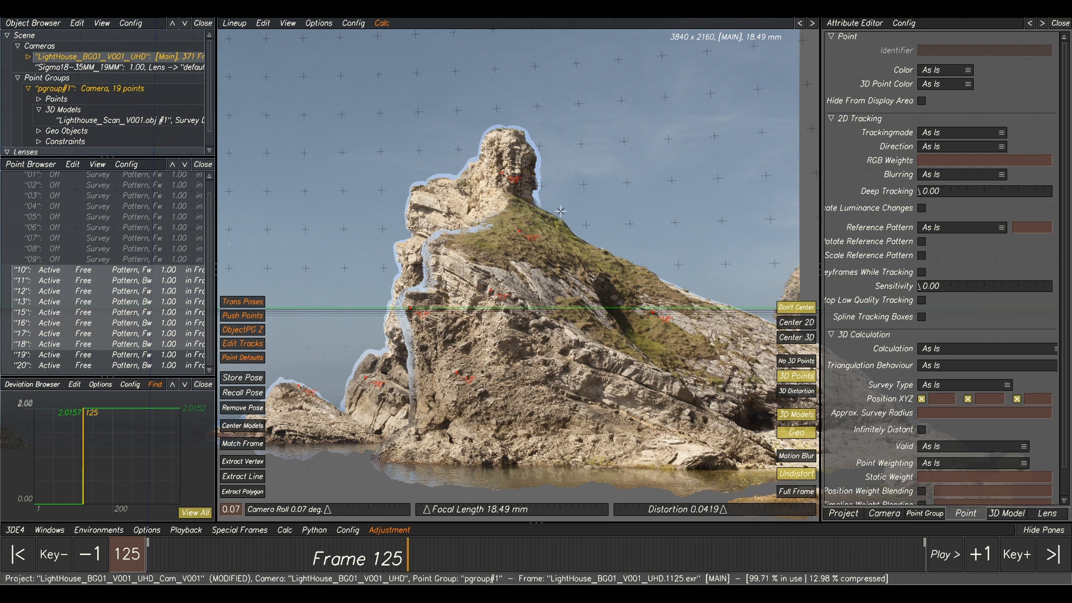
- Set the Lighthouse_Scan_V001.obj model to display lines instead of polygons
left_click(81, 122)
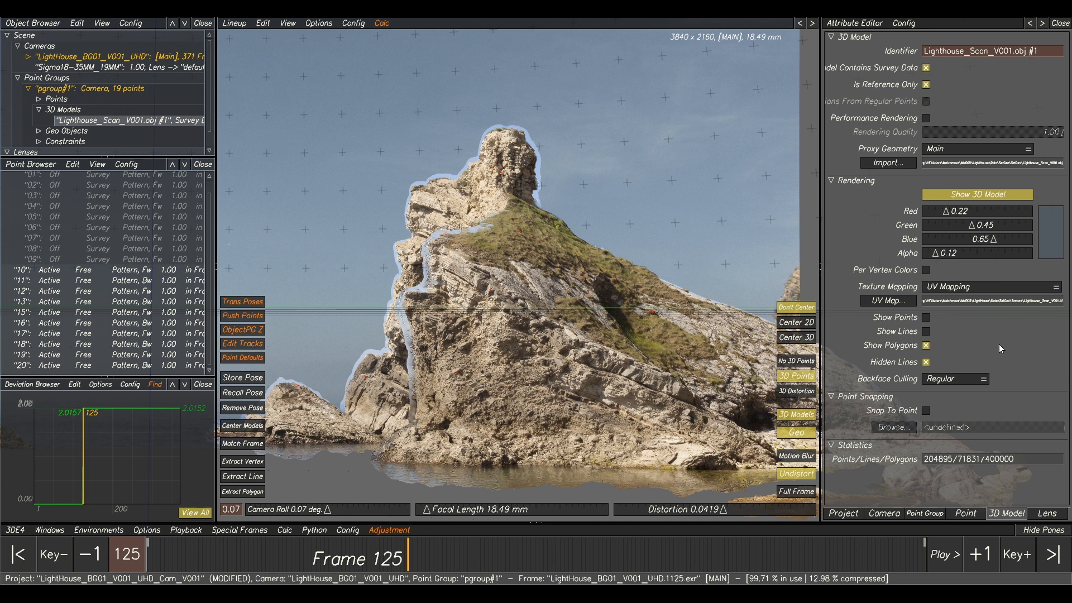
left_click(926, 346)
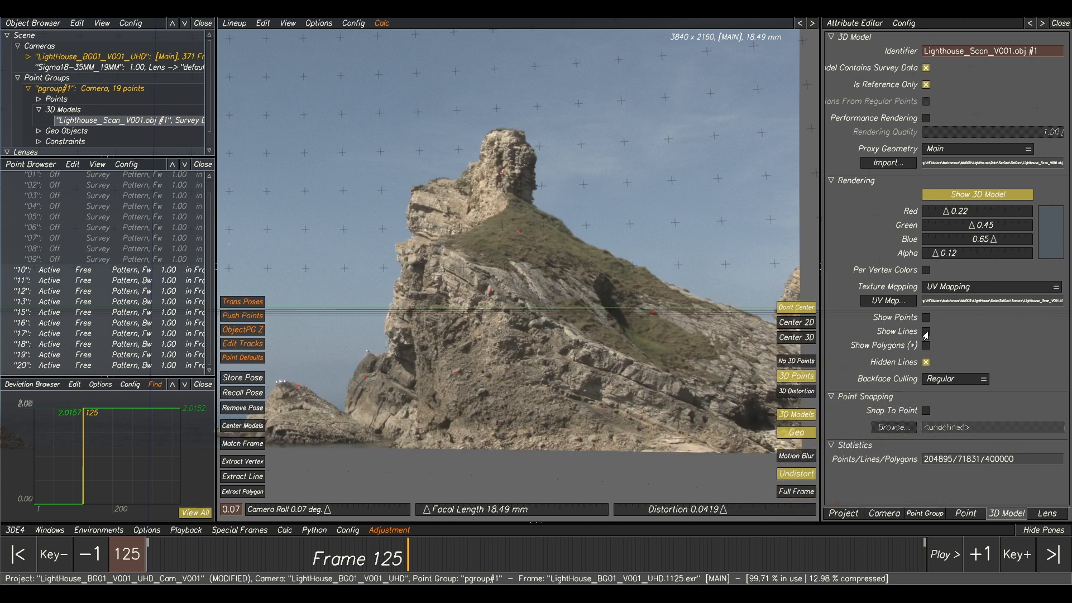
left_click(926, 332)
middle_click_drag(587, 352, 572, 296)
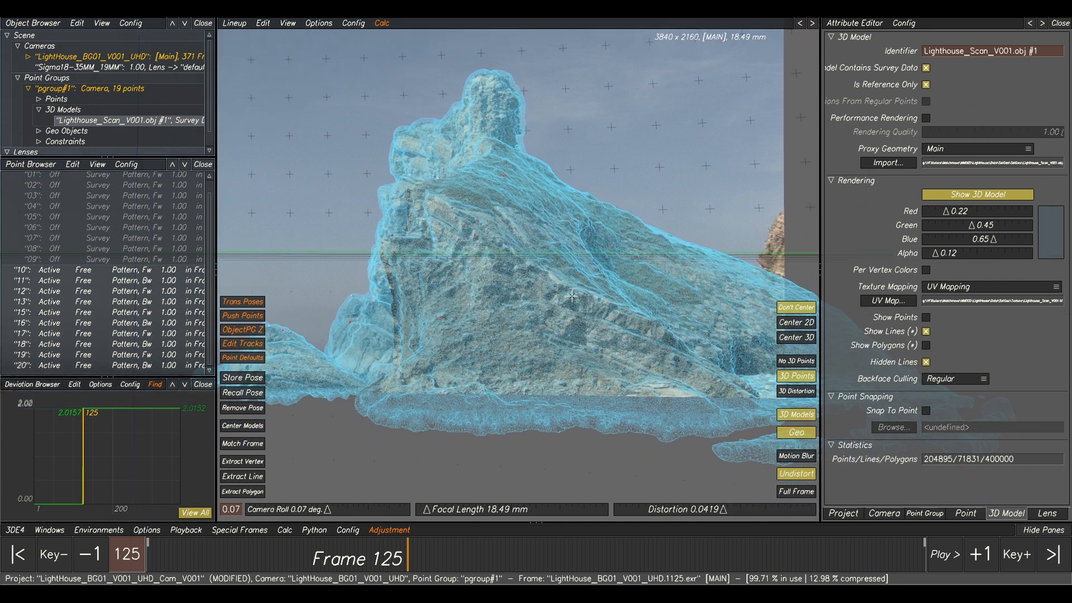
- Select all tracked points on the large rock and project them onto the scan model at frame 125
right_click_drag(590, 265, 585, 268)
right_click_drag(417, 297, 156, 297)
right_click_drag(420, 238, 168, 240)
middle_click_drag(656, 192, 694, 191)
left_click_drag(797, 58, 339, 375)
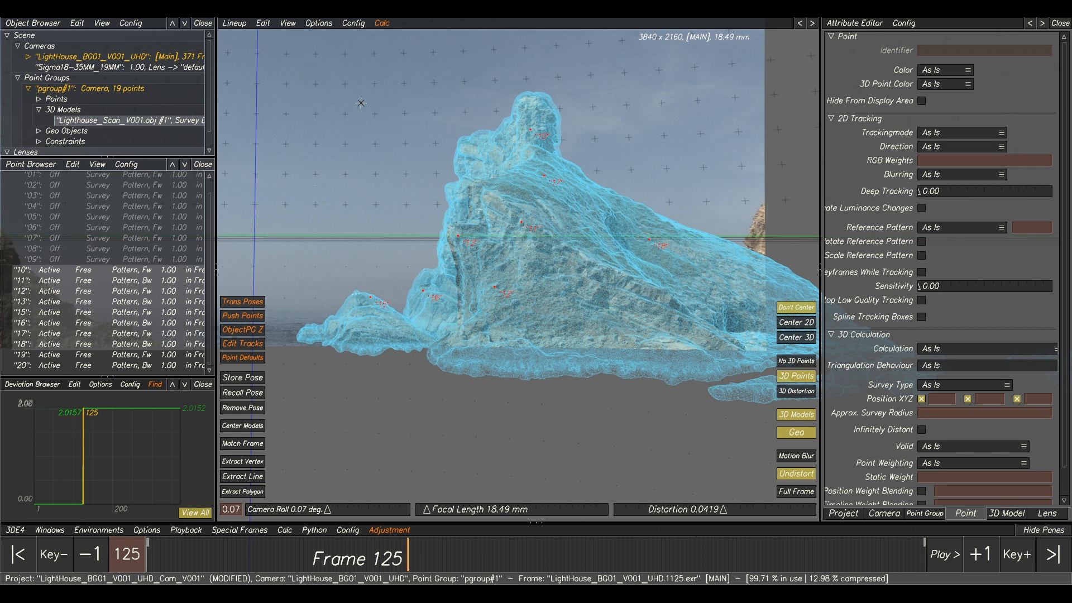
left_click(263, 25)
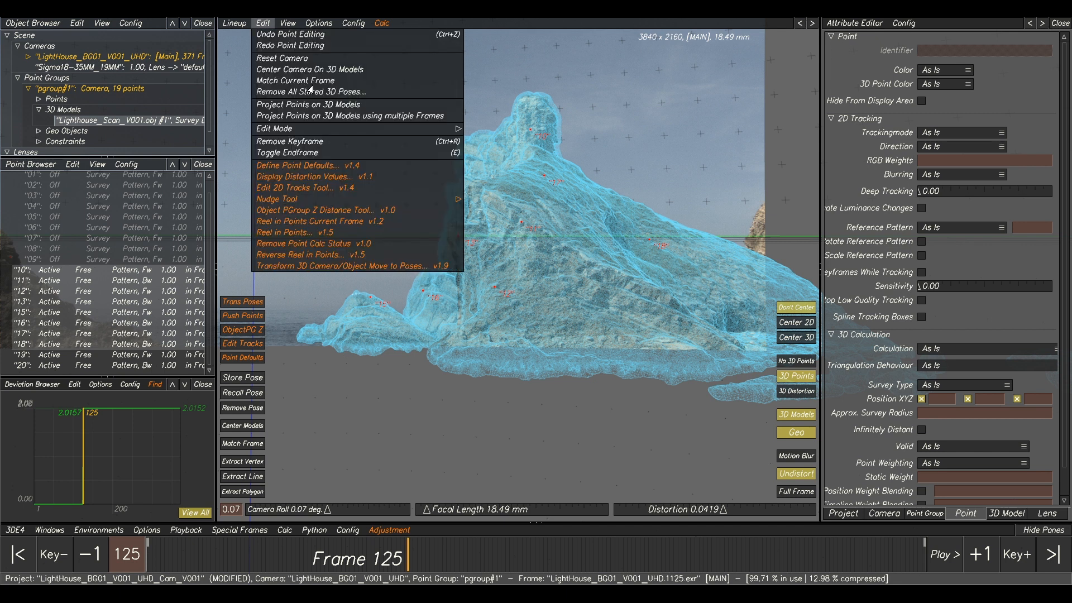
left_click(373, 104)
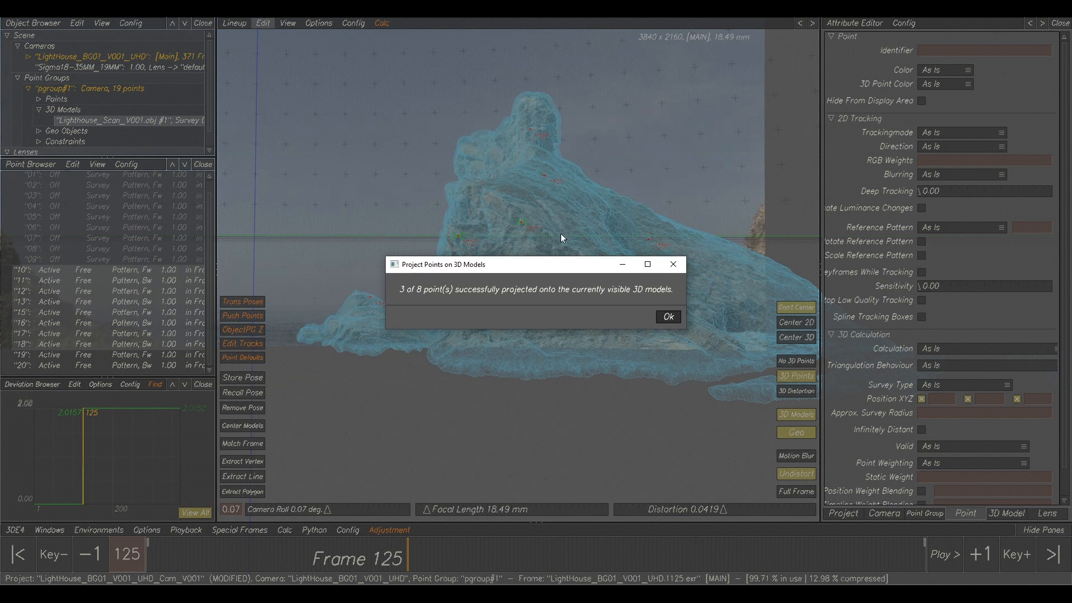
left_click(668, 317)
- Project the selected points onto the 3D model again from a close view of the lower cliff and small rocks
scroll(600, 286, "up", 6)
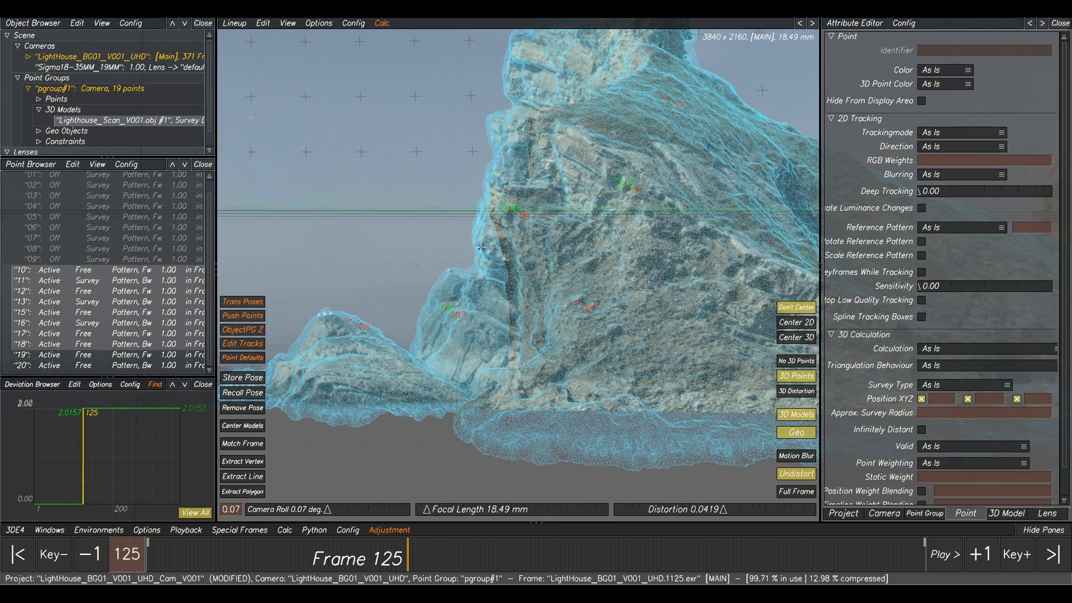
scroll(632, 209, "up", 5)
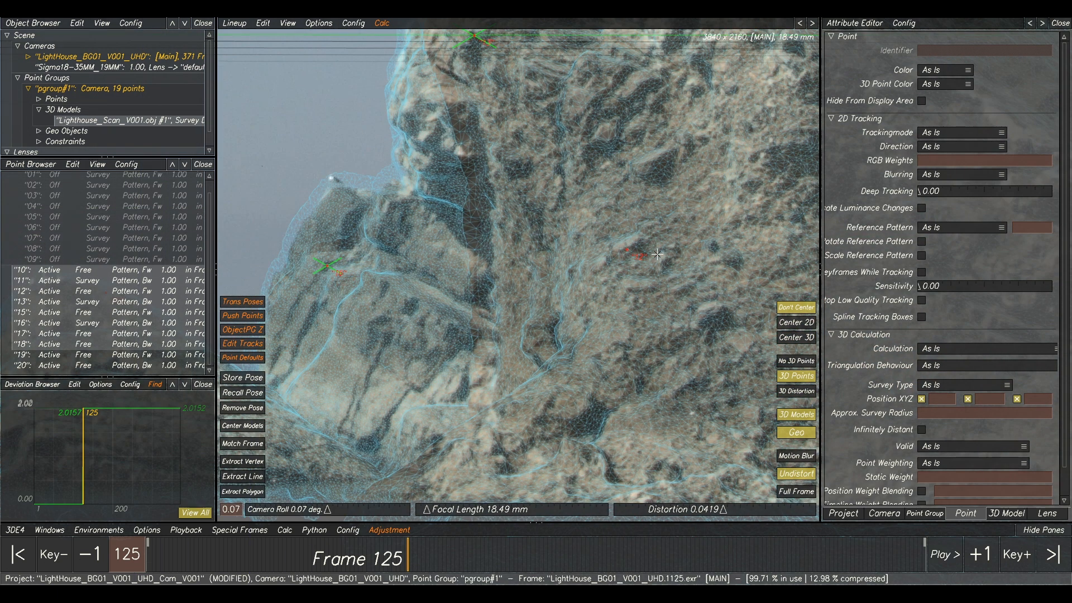
scroll(635, 257, "down", 3)
middle_click_drag(626, 269, 689, 270)
left_click(262, 24)
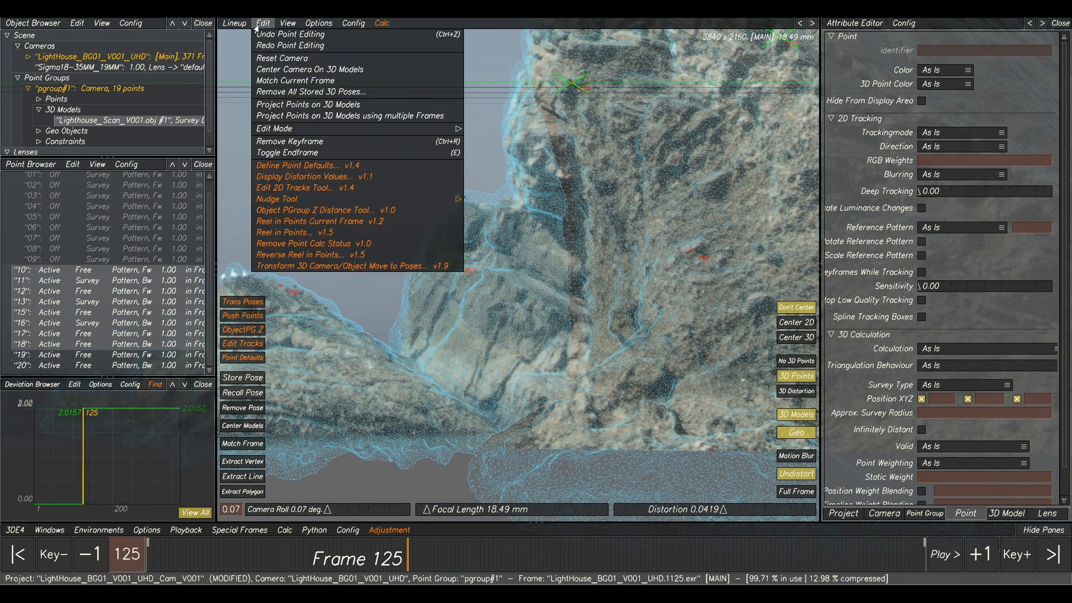
left_click(310, 106)
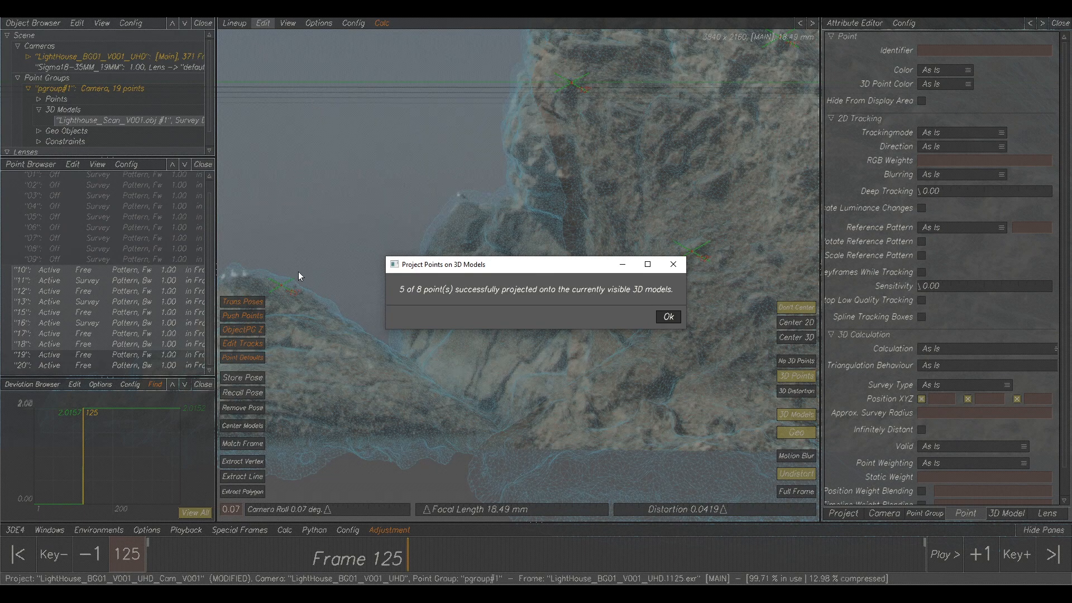
left_click(673, 319)
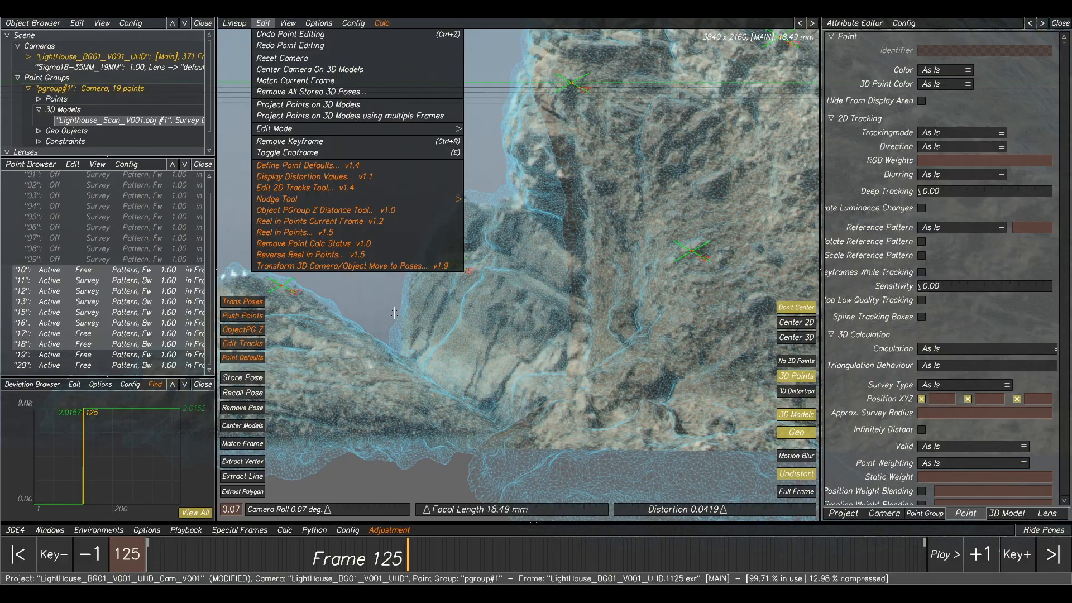
- Project the selected points onto the 3D model again from a close view of the grassy slope point
middle_click_drag(690, 176, 520, 298)
middle_click_drag(608, 225, 642, 279)
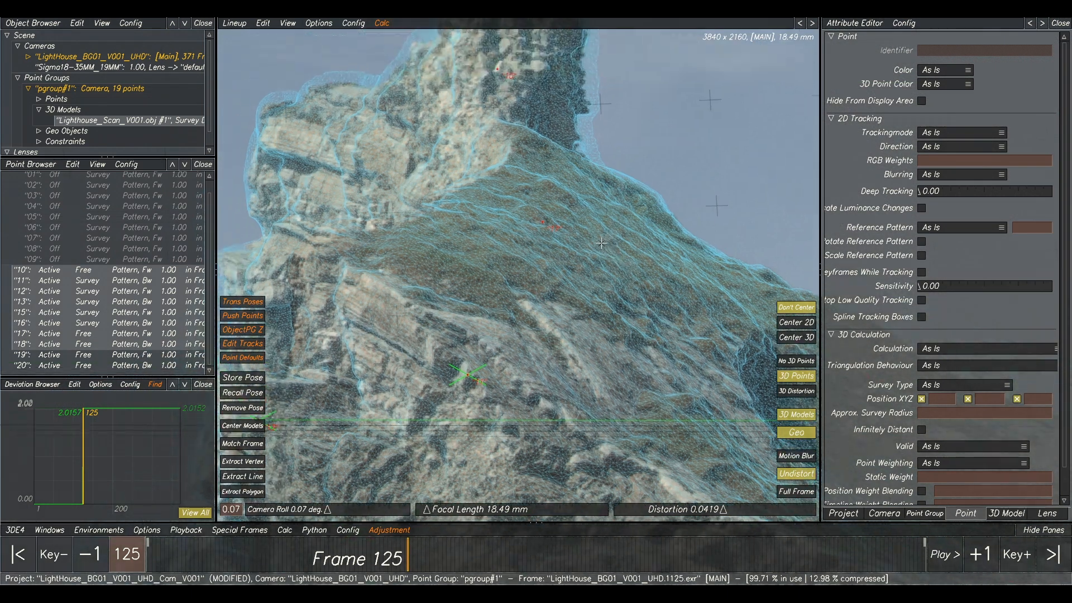
scroll(543, 212, "up", 4)
scroll(535, 211, "up", 2)
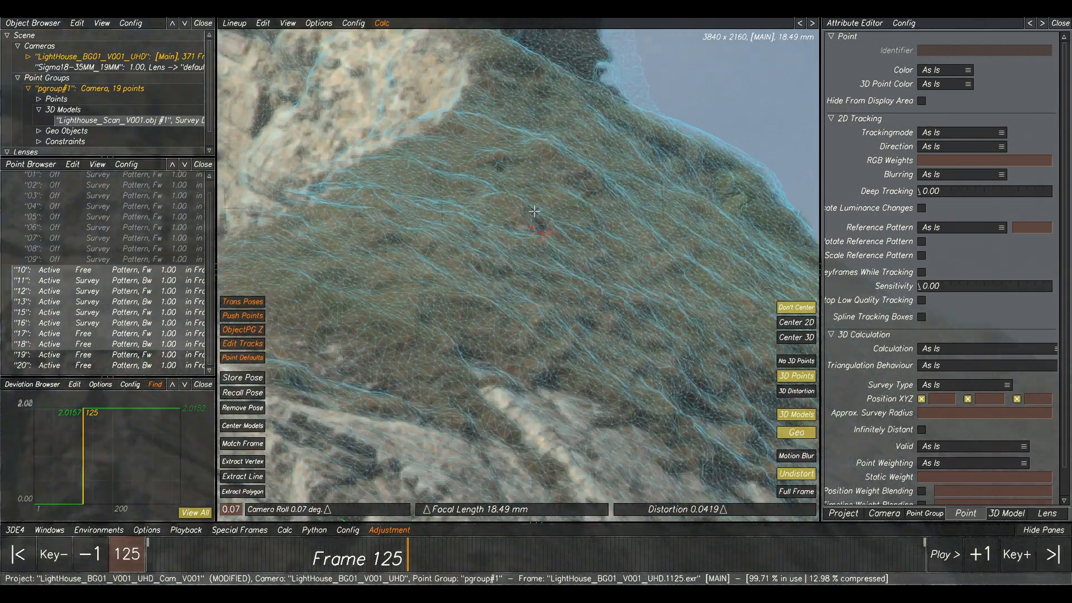
left_click(262, 23)
left_click(314, 106)
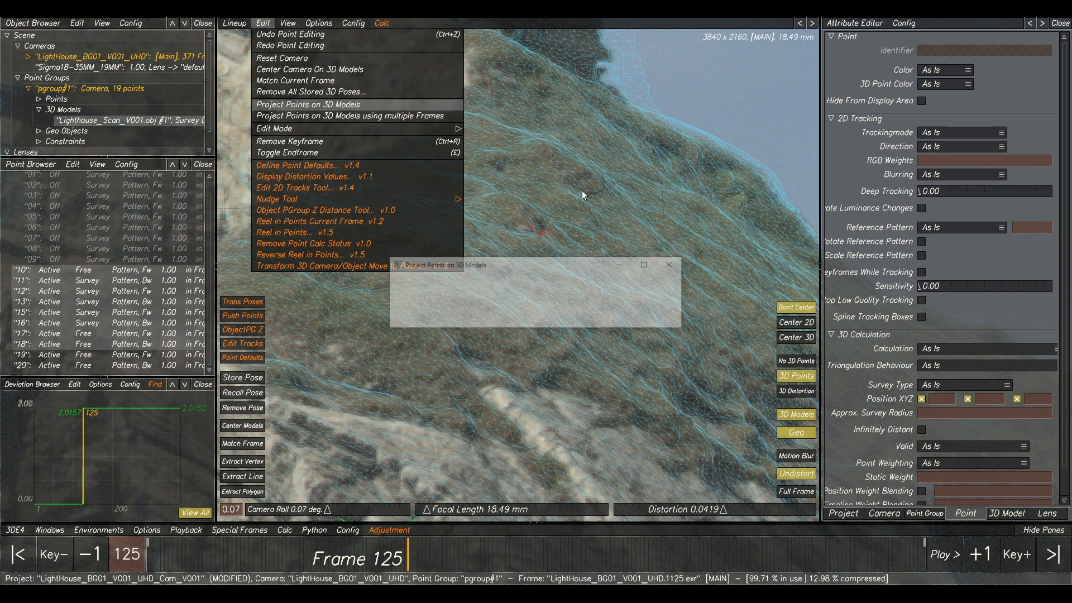
left_click(665, 318)
- Examine the points across the cliff face and far slope to check how they sit on the scan model
scroll(496, 234, "up", 3)
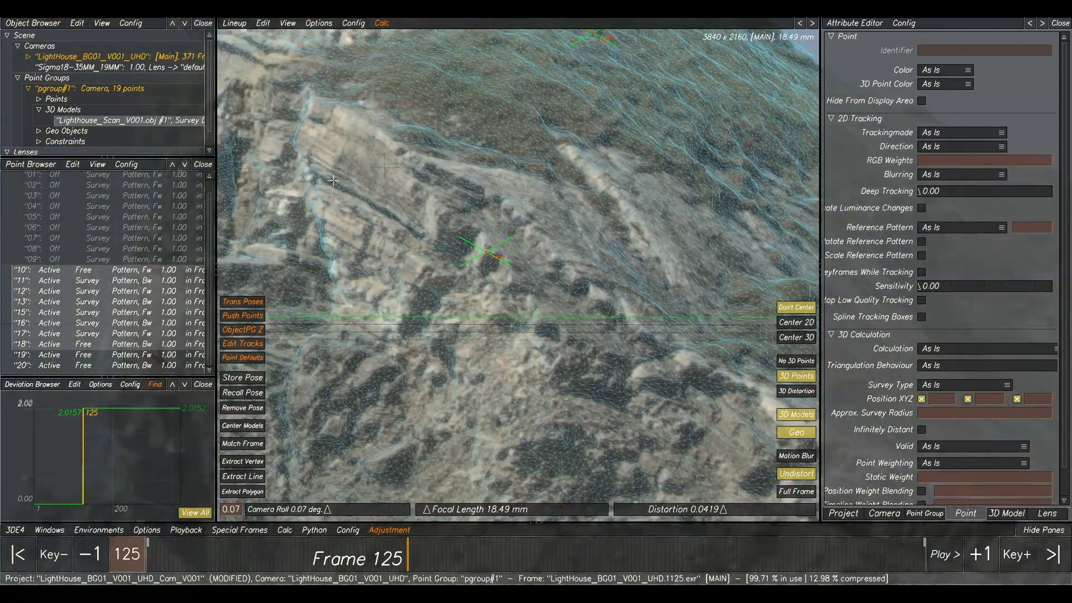
middle_click_drag(333, 181, 474, 136)
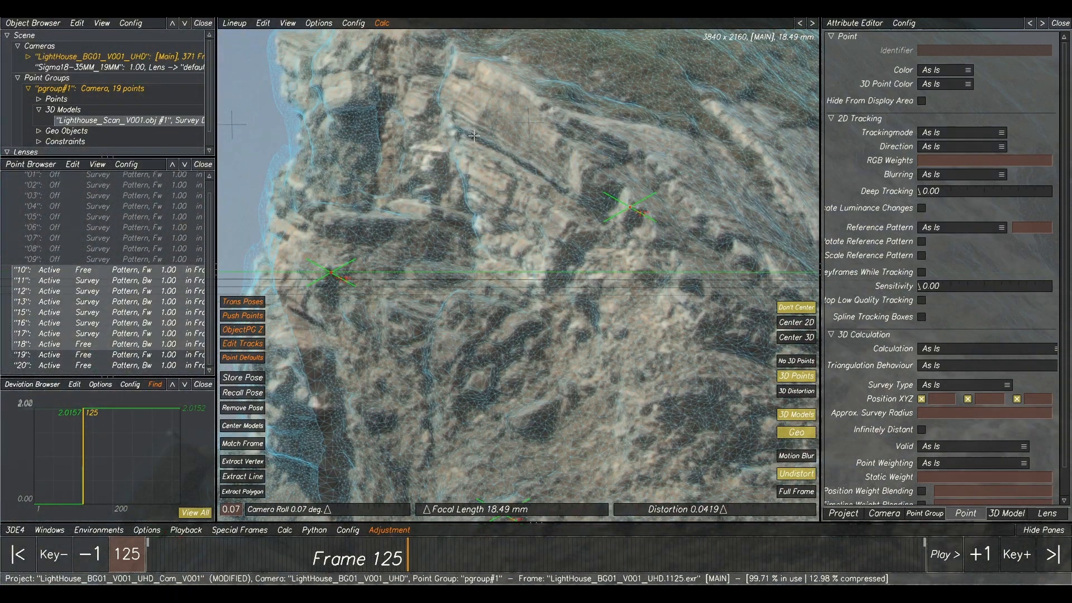
middle_click_drag(641, 408, 558, 265)
scroll(507, 388, "up", 1)
scroll(553, 399, "down", 3)
scroll(577, 357, "up", 3)
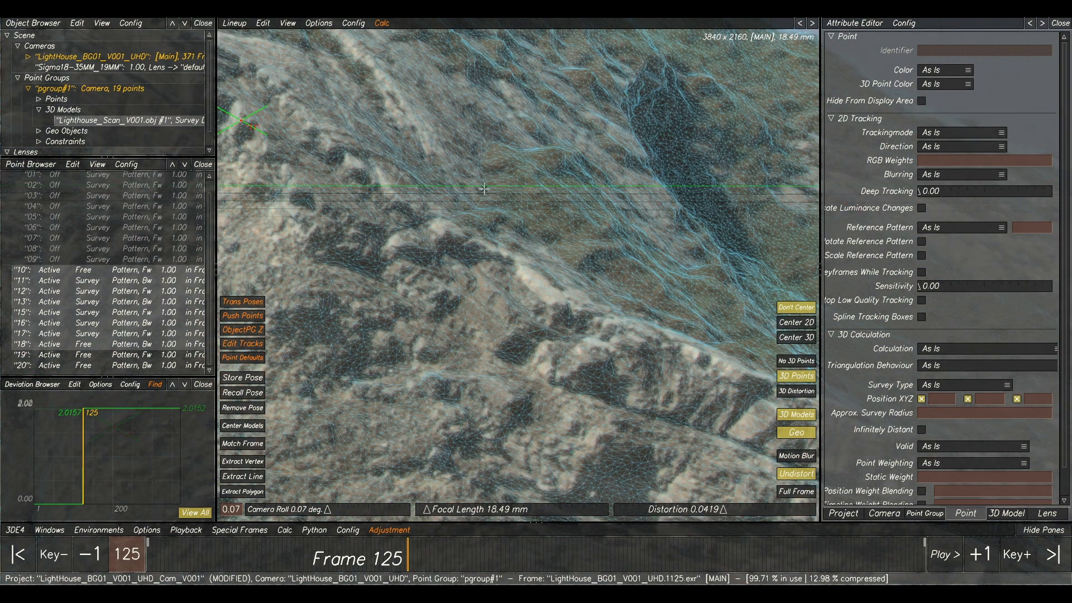
middle_click_drag(617, 255, 429, 299)
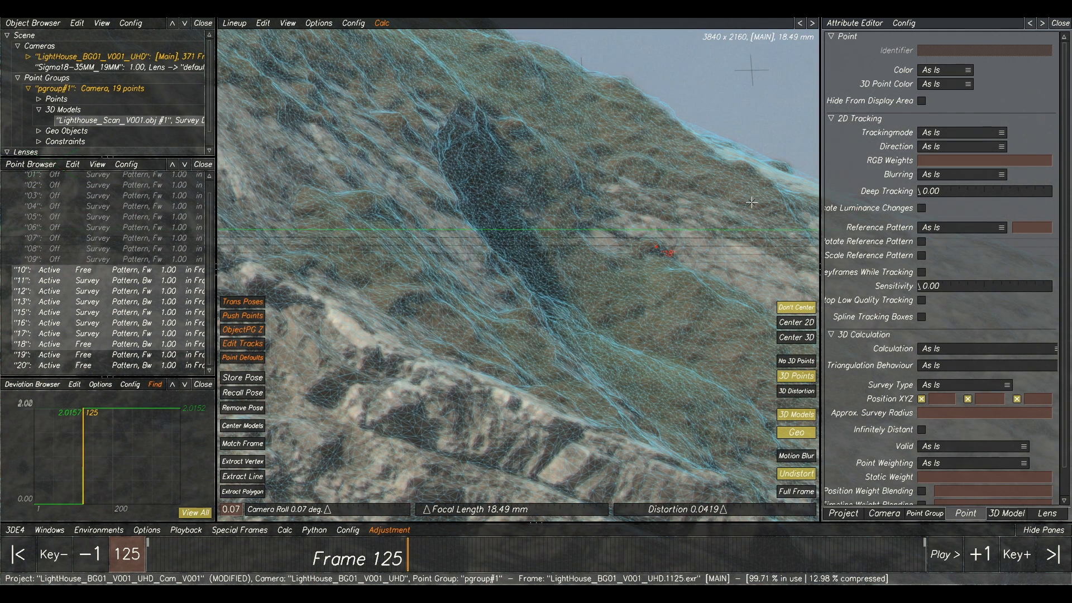
middle_click_drag(752, 202, 519, 119)
middle_click_drag(641, 299, 665, 223)
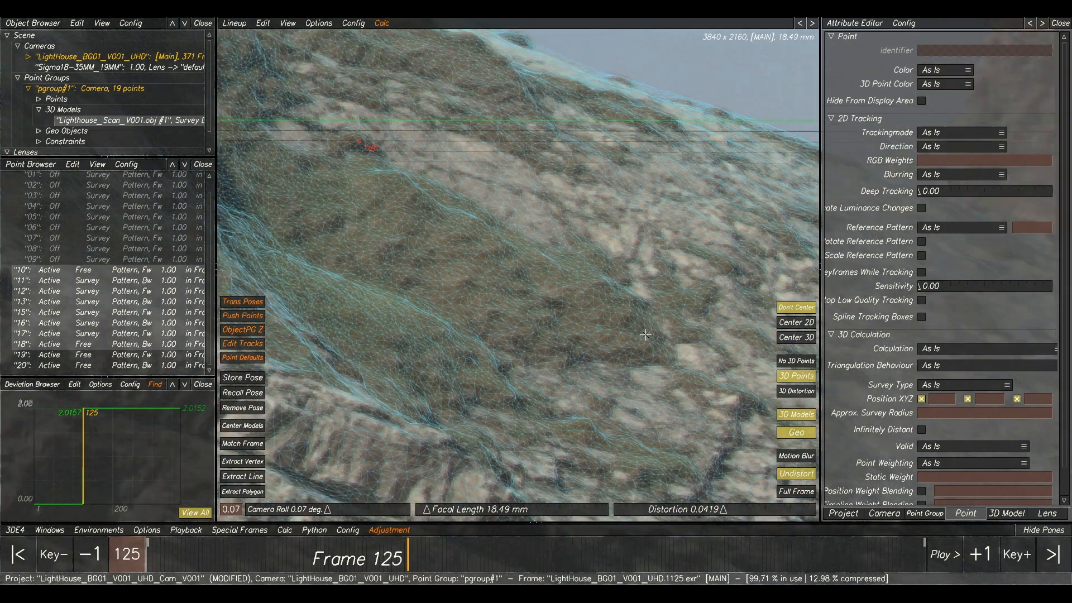
scroll(665, 224, "down", 2)
middle_click_drag(492, 374, 692, 239)
middle_click_drag(414, 263, 603, 271)
middle_click_drag(351, 272, 547, 281)
middle_click_drag(429, 260, 497, 258)
scroll(497, 258, "down", 2)
scroll(534, 267, "up", 3)
scroll(534, 267, "down", 4)
scroll(494, 240, "up", 2)
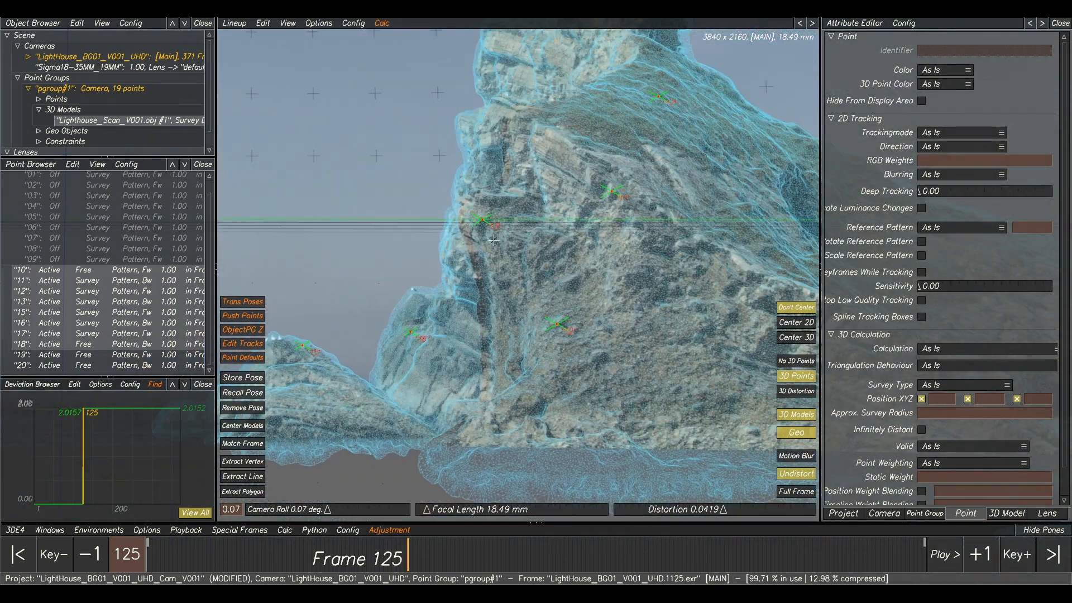
- Project the selected points onto the 3D model again from a close view of the pinnacle point
middle_click_drag(632, 147, 592, 247)
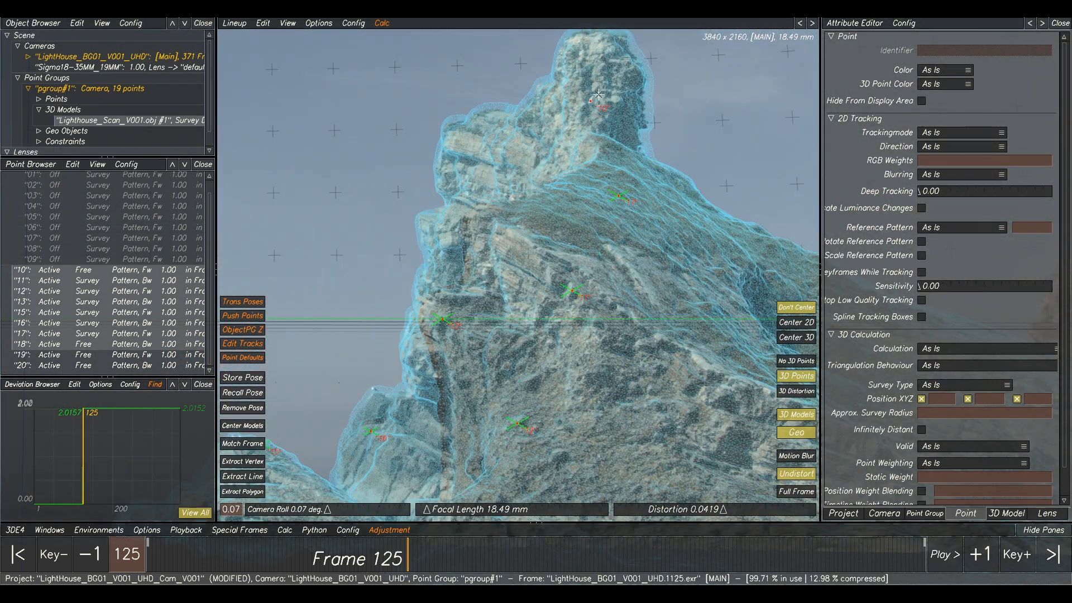
scroll(598, 95, "up", 4)
middle_click_drag(598, 94, 574, 238)
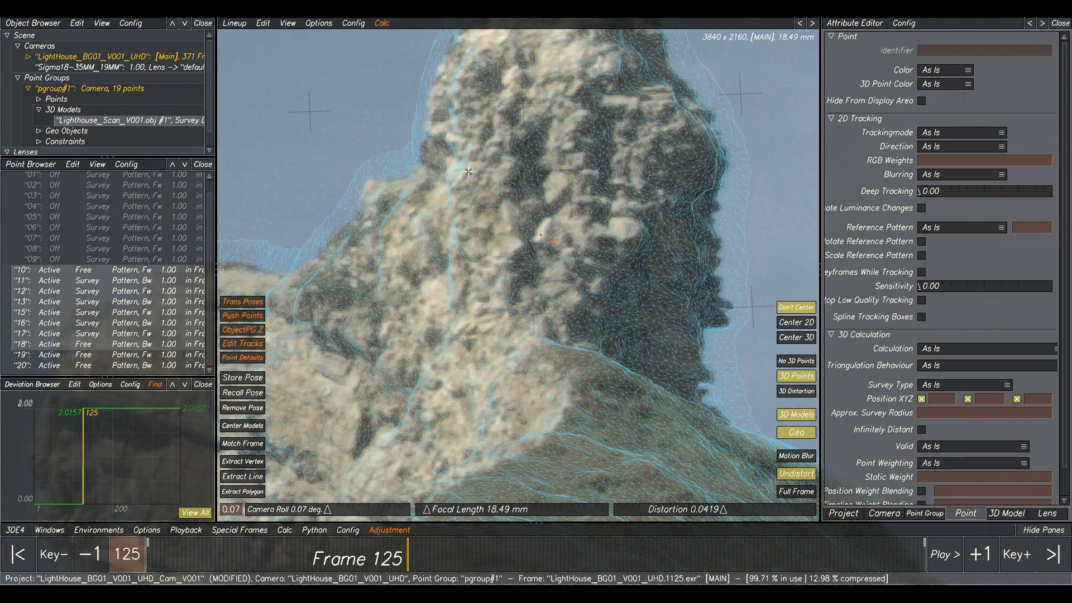
left_click(261, 23)
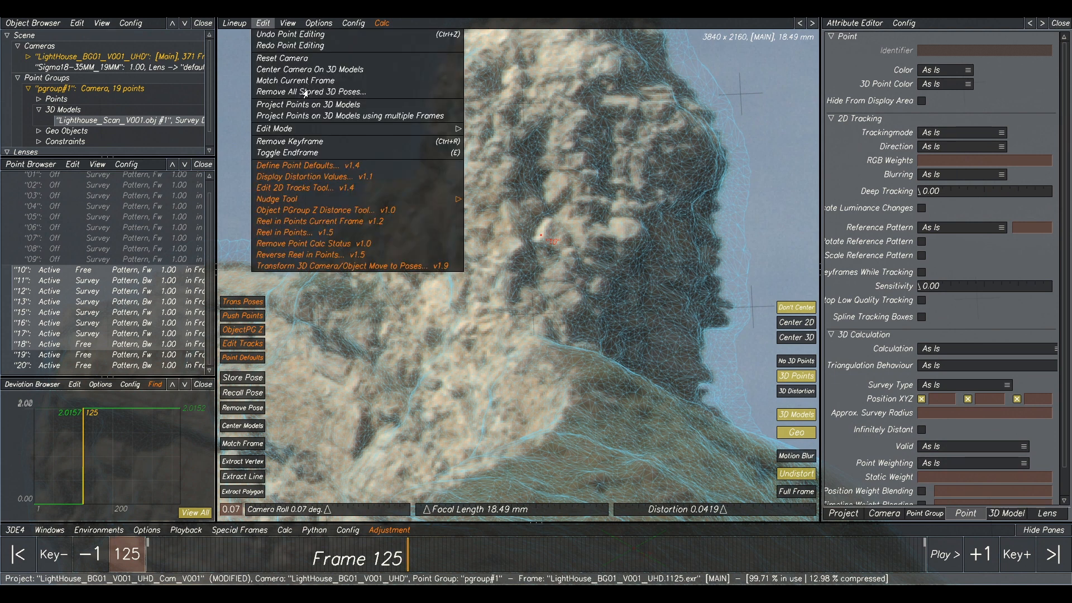
left_click(306, 105)
left_click(656, 311)
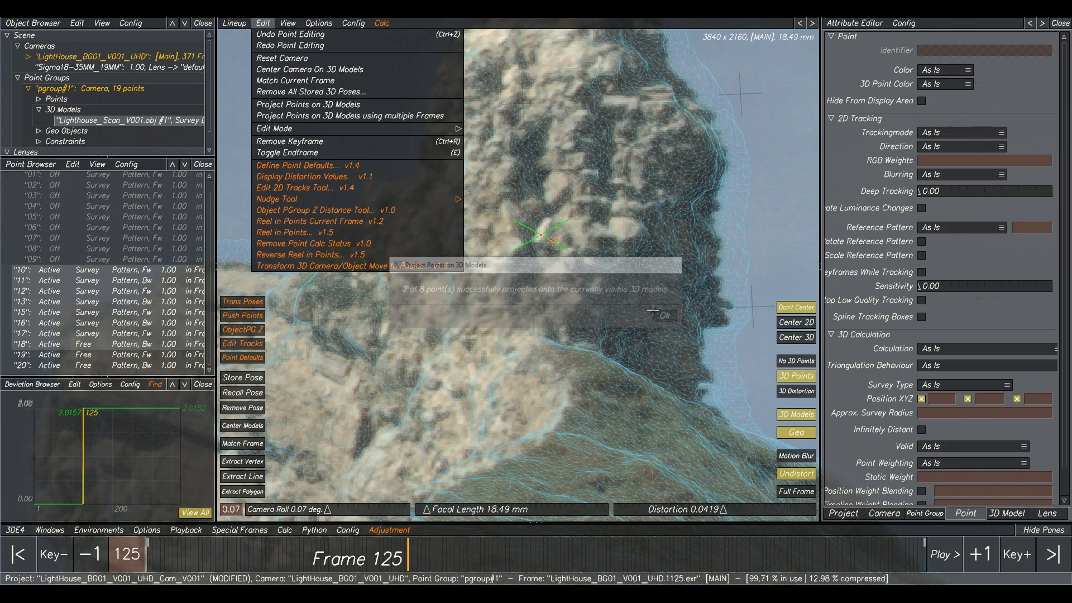
- Project the selected points onto the 3D model again from a close view of the far slope point beyond the dark gully
scroll(642, 296, "down", 8)
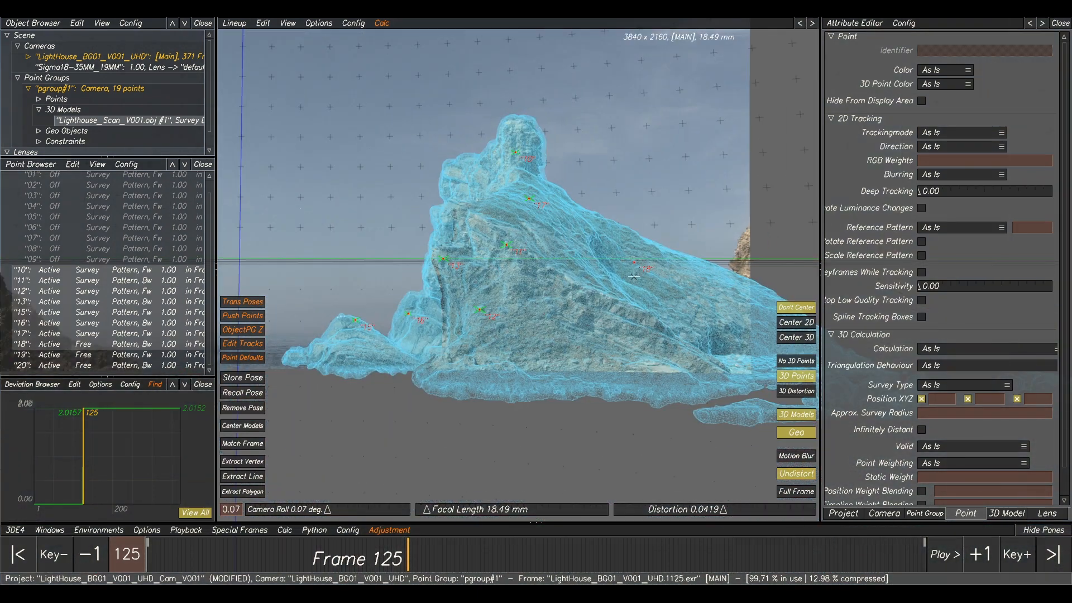
scroll(634, 277, "up", 8)
left_click(262, 24)
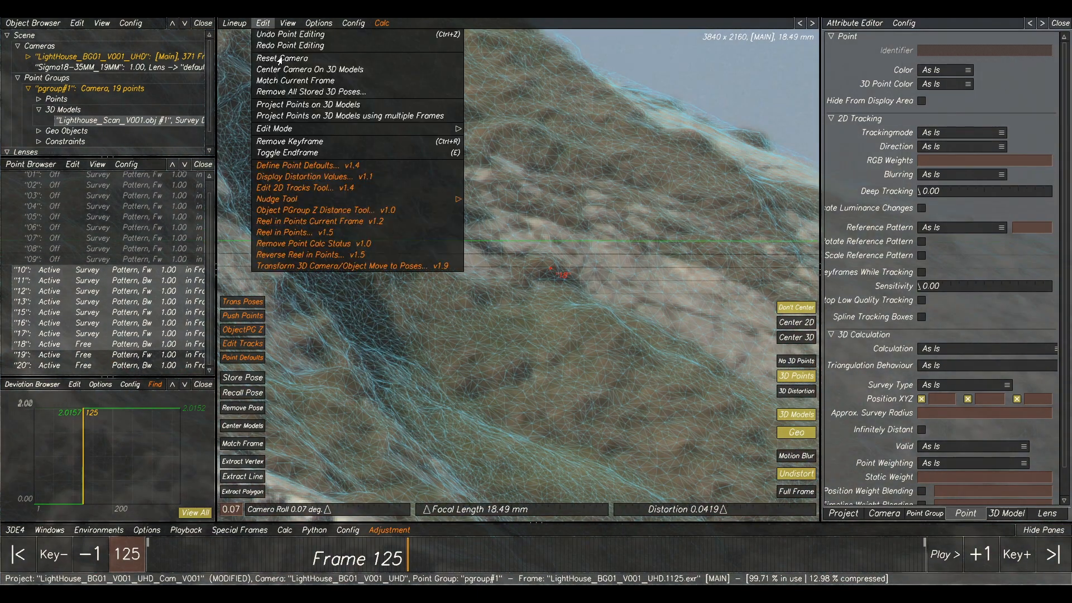
left_click(308, 105)
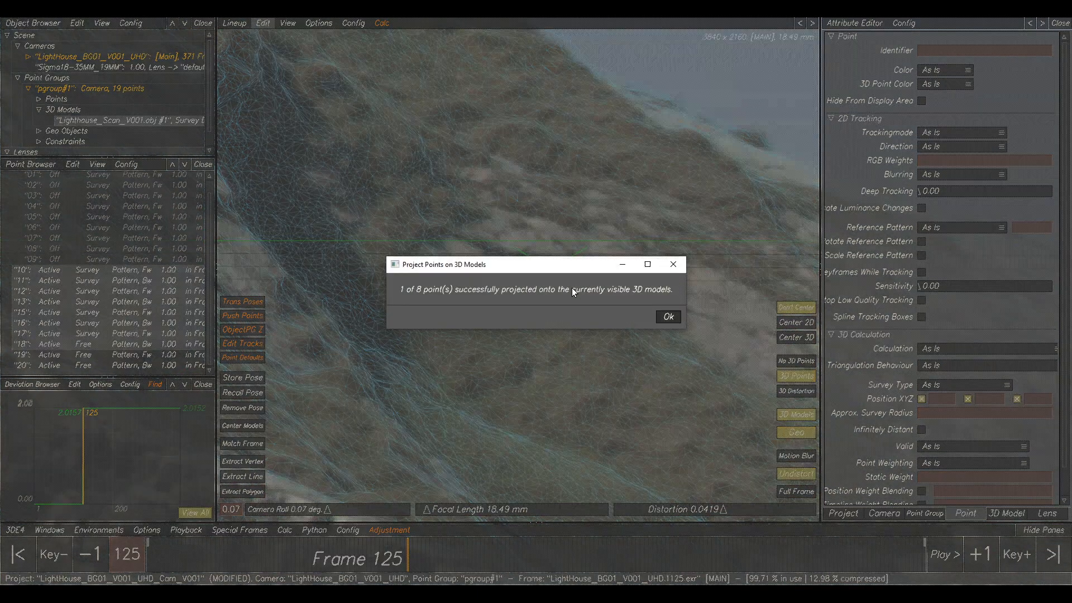
left_click(668, 318)
scroll(620, 299, "down", 8)
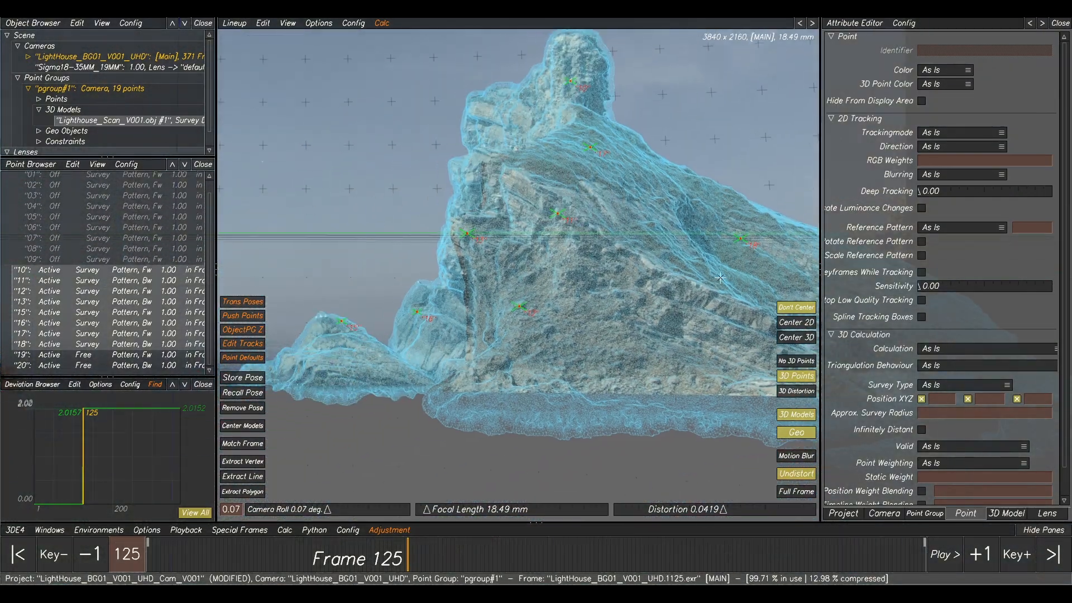
- Calculate everything from scratch, inspect the solved camera path from several angles and use the result
key("alt+c")
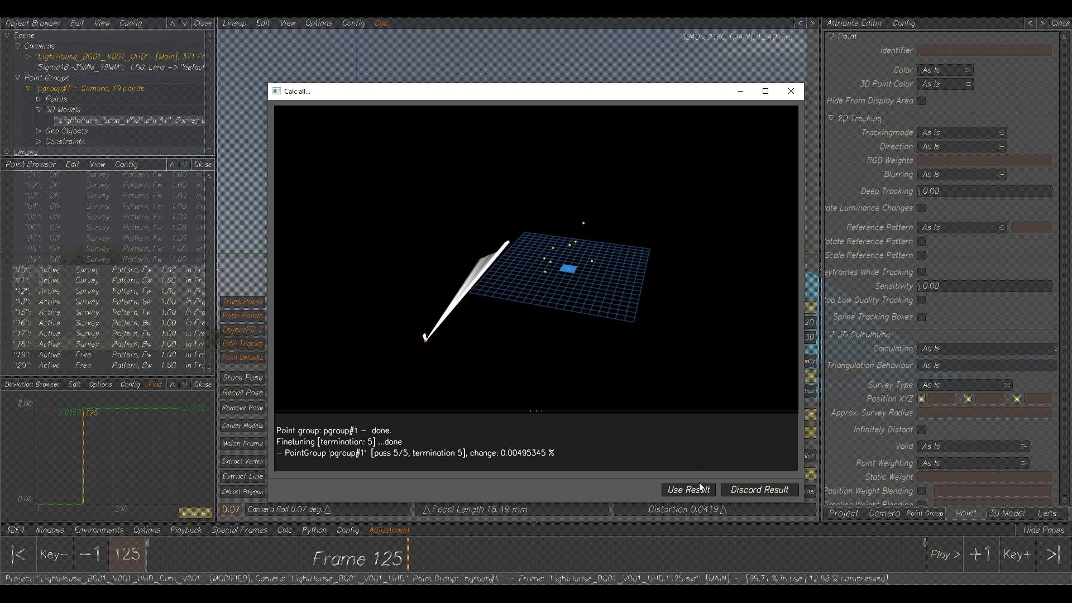
left_click_drag(518, 342, 571, 311)
right_click_drag(531, 301, 698, 341, "alt")
left_click_drag(468, 330, 502, 304, "alt")
right_click_drag(502, 304, 857, 391, "alt")
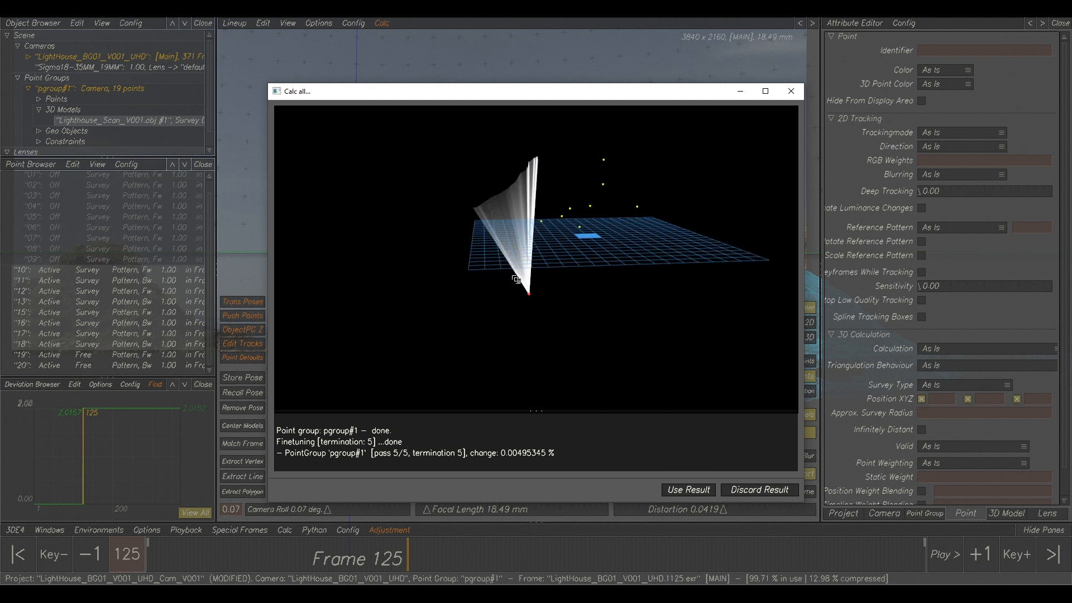
right_click_drag(516, 280, 746, 370, "alt")
left_click_drag(746, 370, 682, 306, "alt")
mouse_move(462, 234)
left_mouse_down("alt")
mouse_move(474, 233)
mouse_move(464, 235)
left_mouse_up("alt")
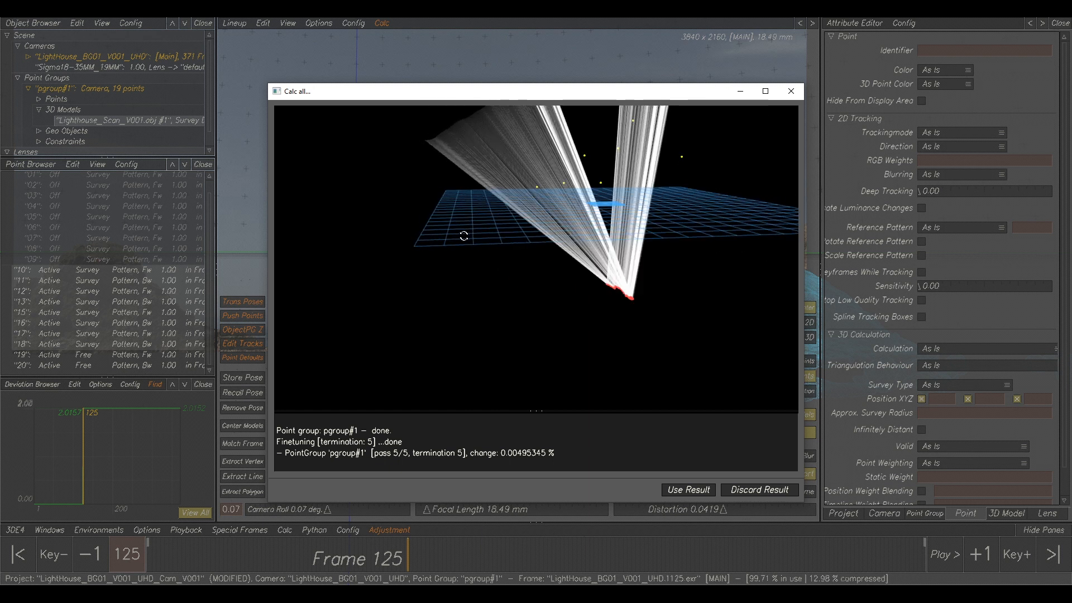
left_click_drag(641, 302, 570, 304, "alt")
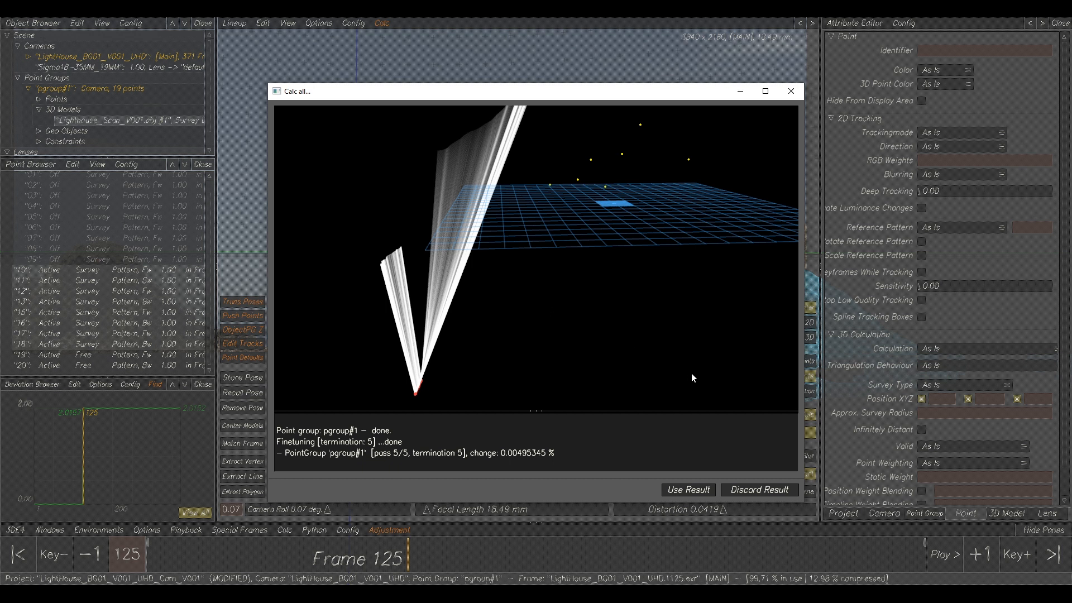
left_click(698, 491)
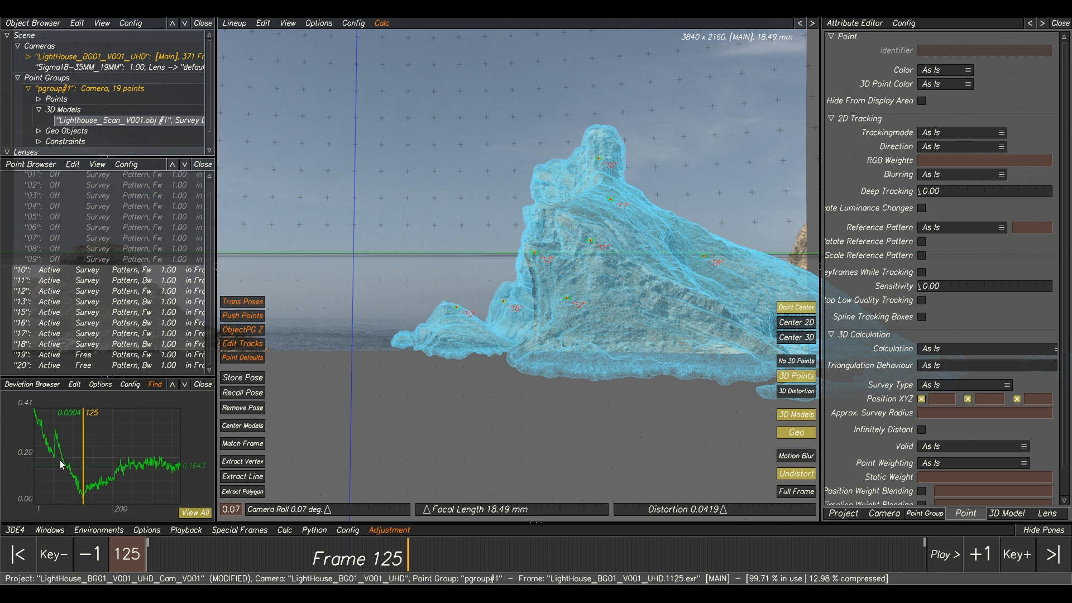
- Deselect all points and play through the shot to check how the scan model holds to the footage
right_click_drag(445, 382, 439, 394)
middle_click_drag(439, 394, 525, 391)
right_click_drag(91, 468, 116, 439)
middle_click_drag(463, 400, 484, 399)
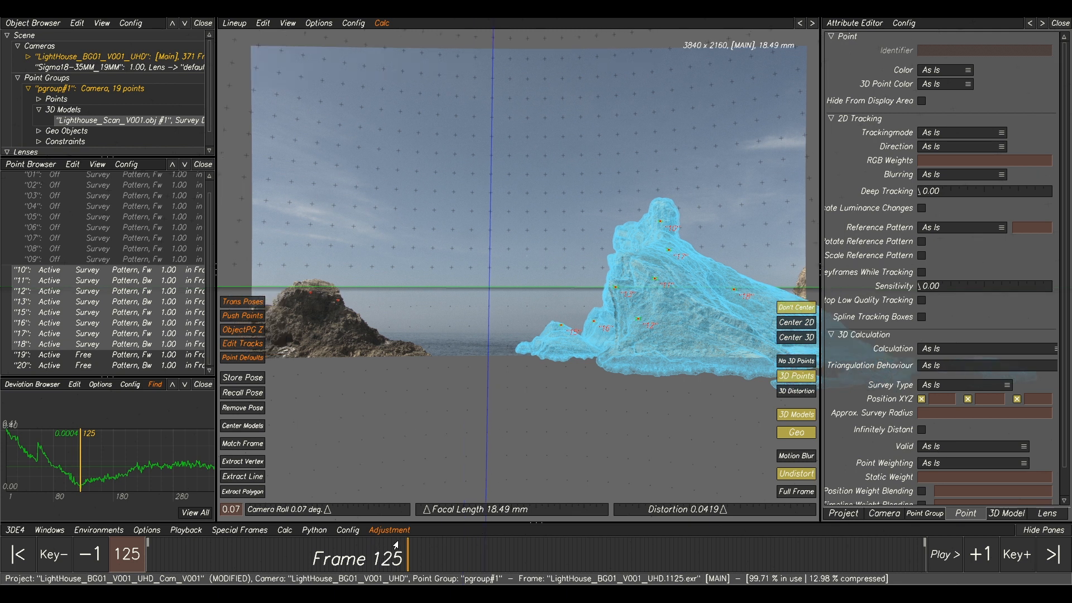
left_click(556, 348)
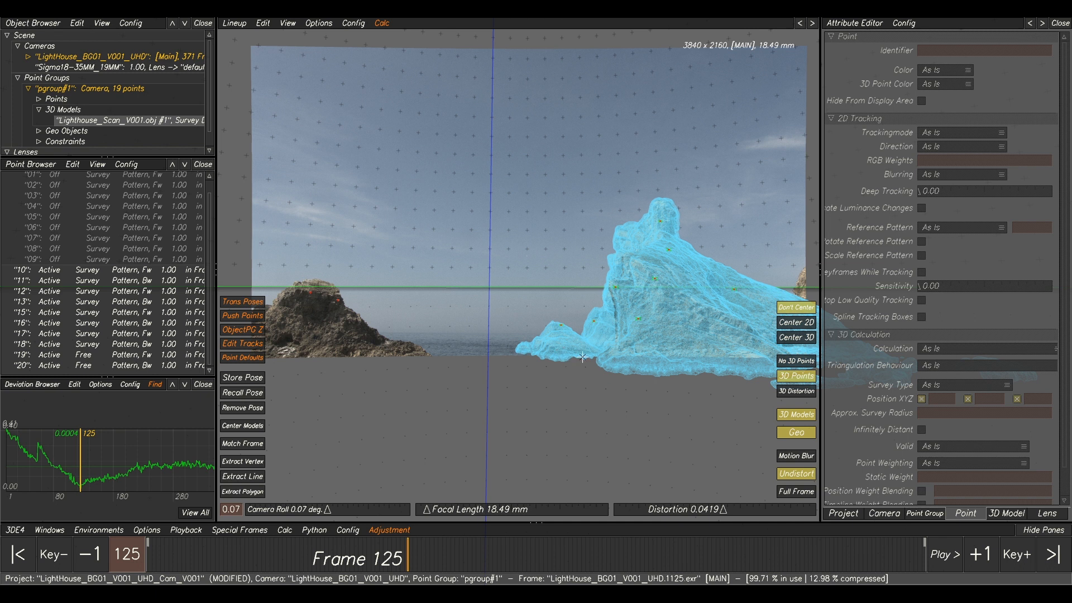
key("space")
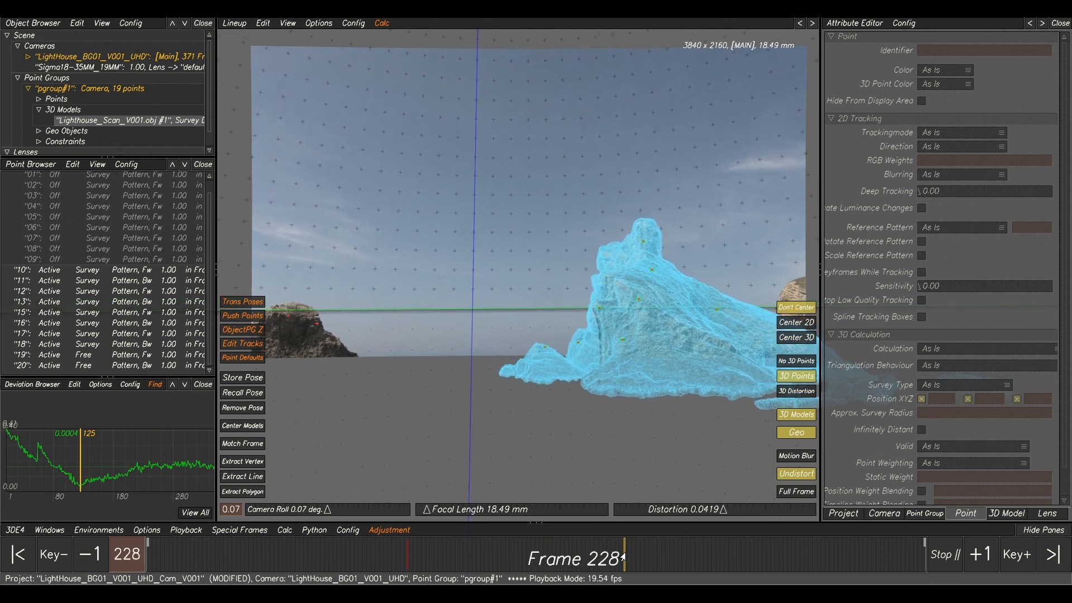
mouse_move(634, 561)
left_mouse_down()
mouse_move(841, 559)
mouse_move(391, 558)
mouse_move(338, 524)
mouse_move(252, 517)
left_mouse_up()
key("space")
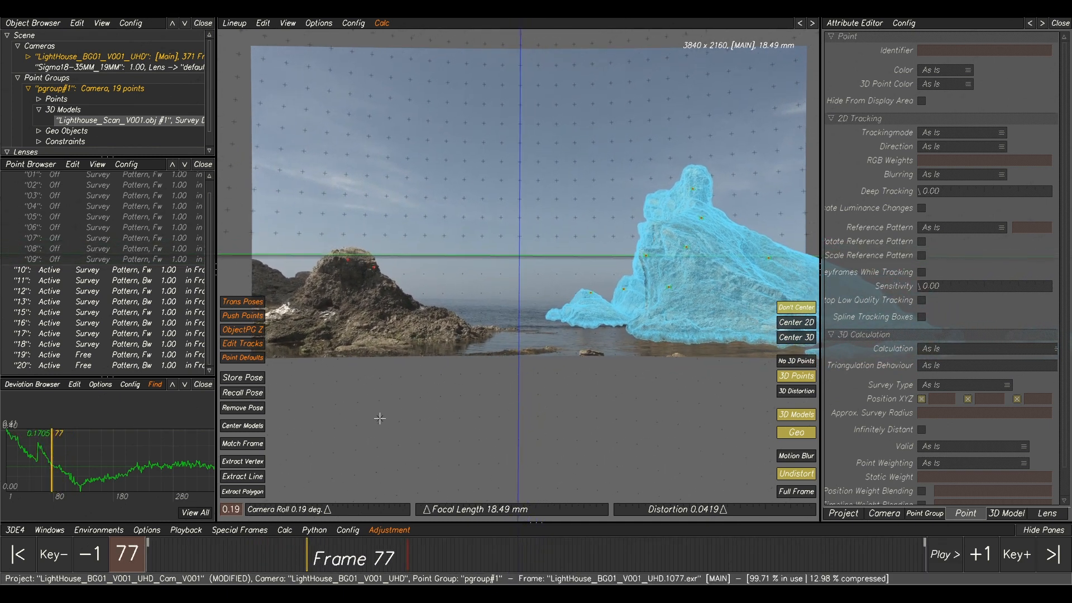
- Examine the scan alignment on the far slope at frame 55, by the deviation spike, and compare it with frame 237
scroll(33, 457, "up", 3)
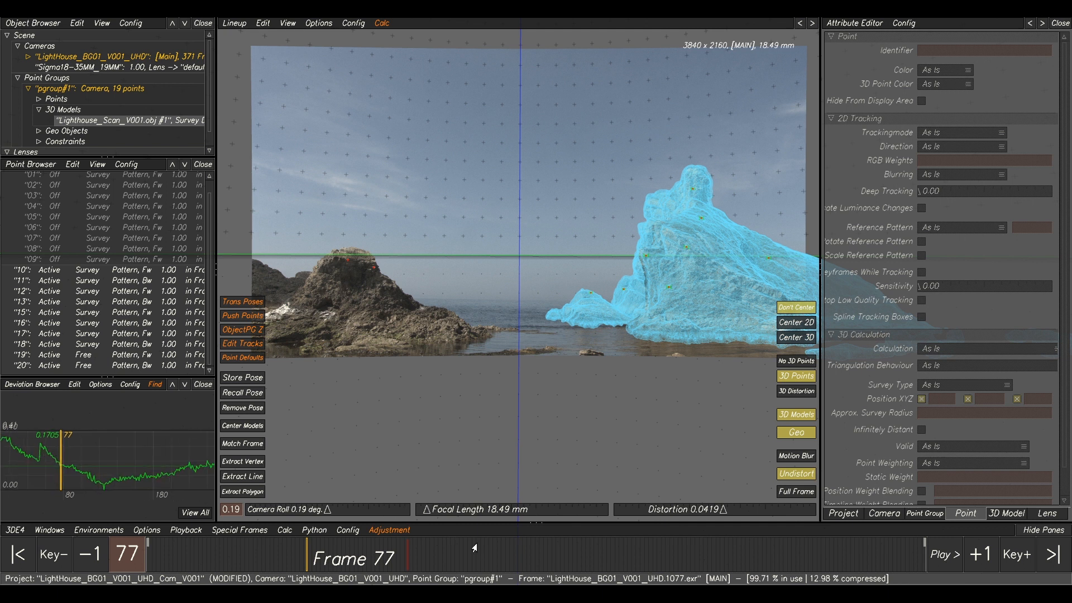
left_click_drag(306, 562, 257, 560)
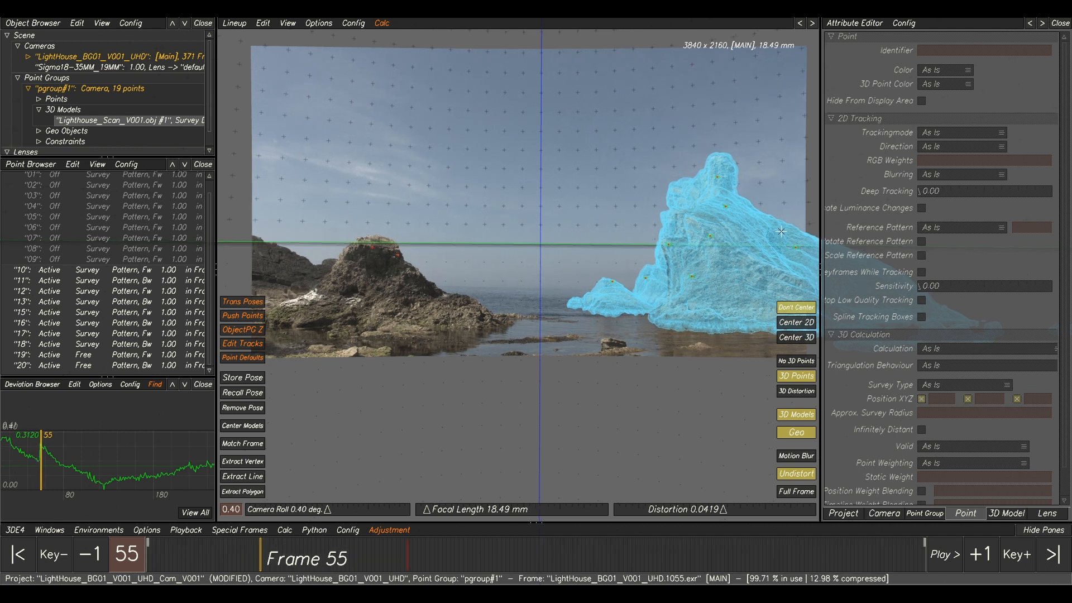
middle_click_drag(782, 231, 617, 240)
scroll(622, 246, "up", 6)
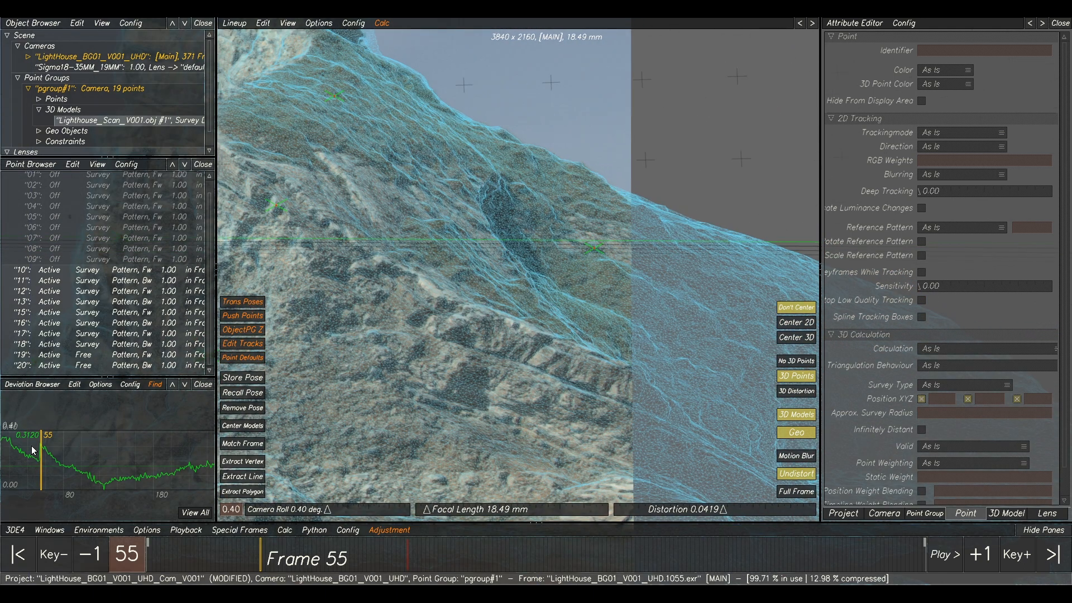
scroll(117, 475, "down", 3)
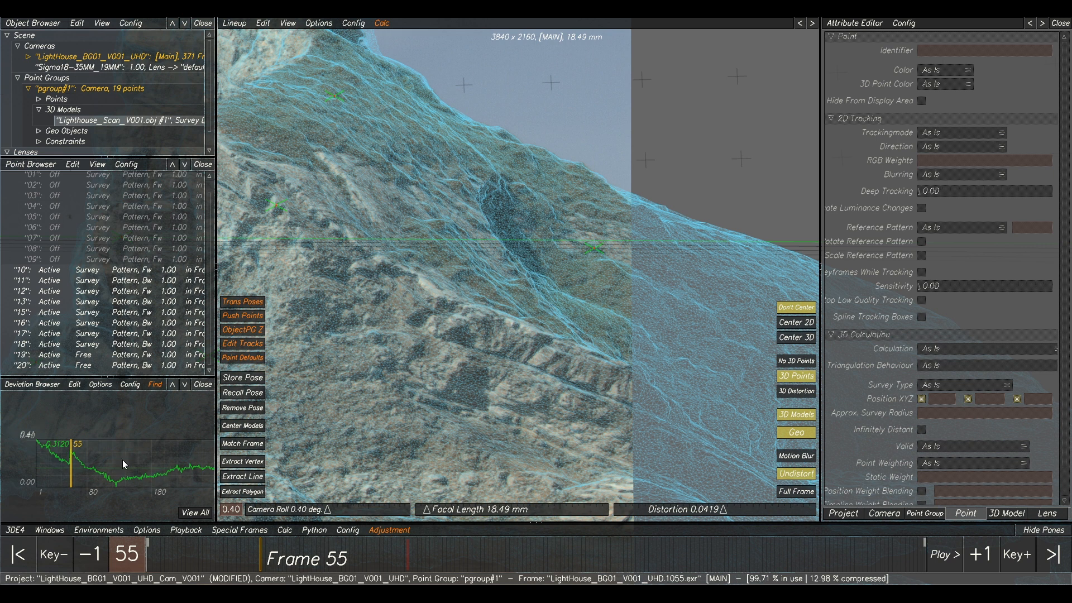
mouse_move(260, 565)
left_mouse_down()
mouse_move(243, 565)
mouse_move(562, 549)
mouse_move(643, 556)
left_mouse_up()
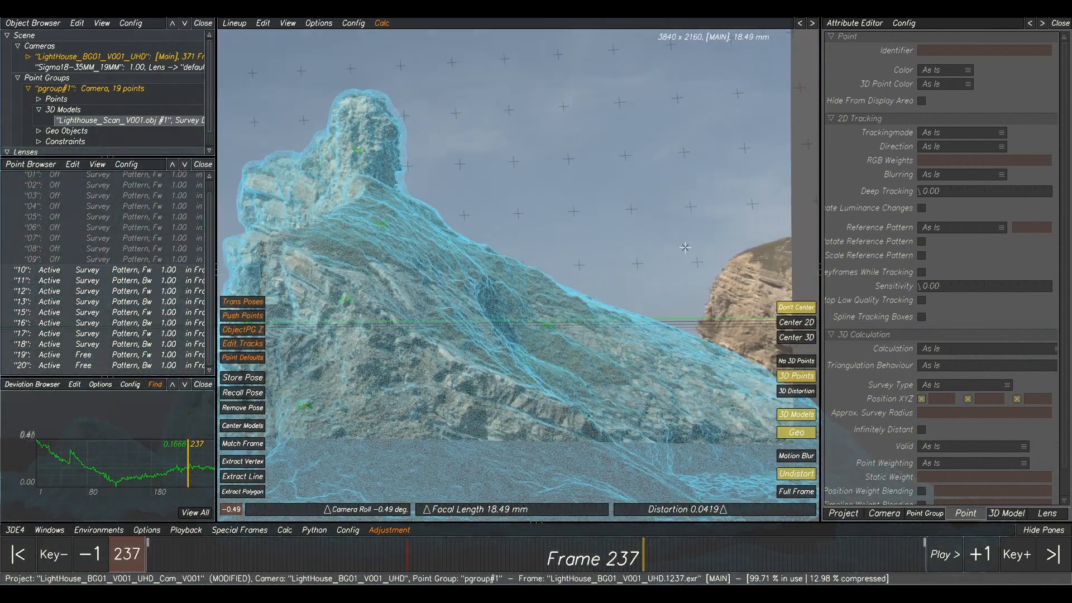
- Add a new 2D point on the rock ledge of the cliff at frame 1 and track it forward to frame 371
key("F2")
left_click_drag(631, 555, 106, 530)
scroll(678, 193, "up", 3)
scroll(753, 142, "up", 6)
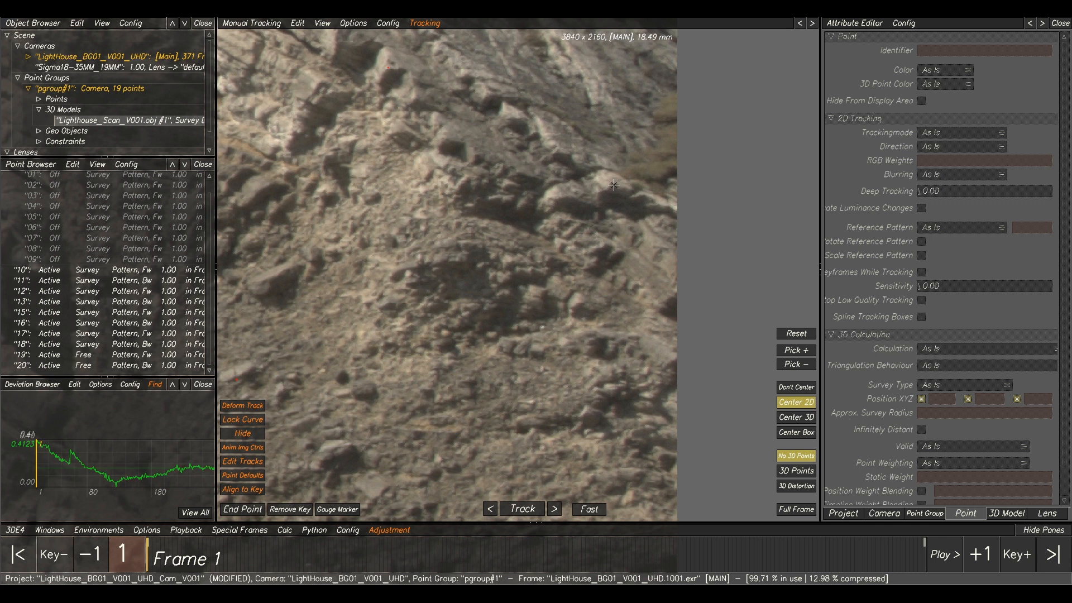
left_click(614, 185, "ctrl")
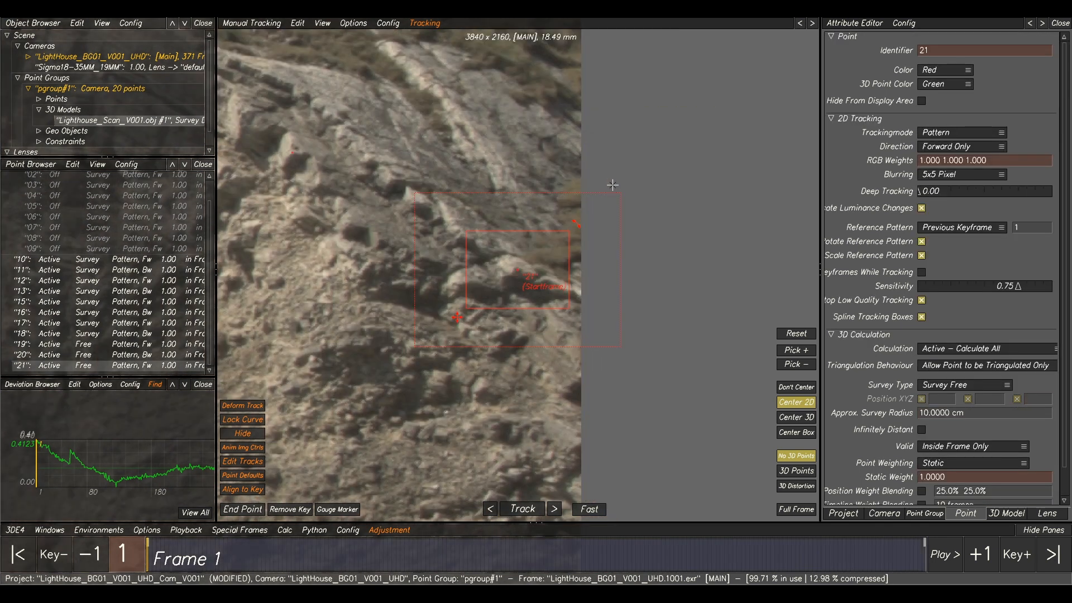
left_click(523, 510)
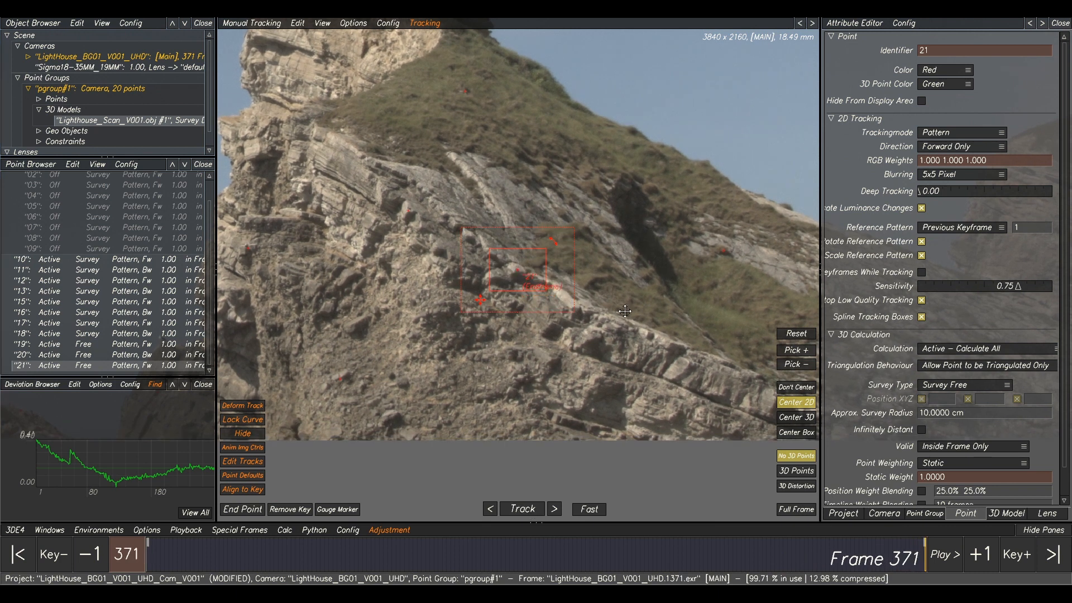
- Project the new ledge point onto the 3D model at frame 125
middle_click_drag(625, 310, 525, 326)
key("F2")
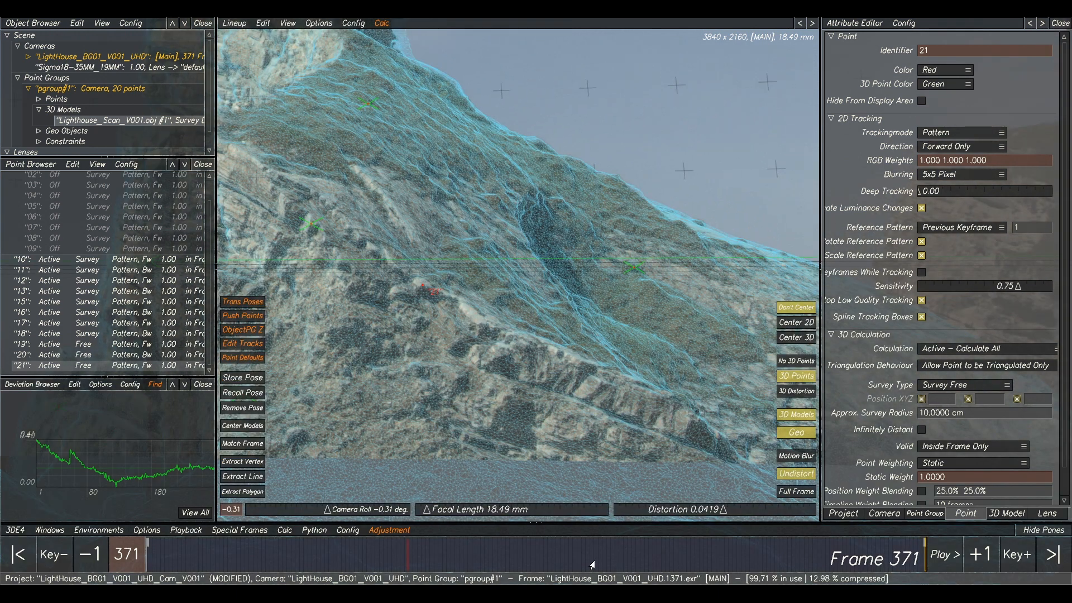
left_click_drag(403, 551, 408, 552)
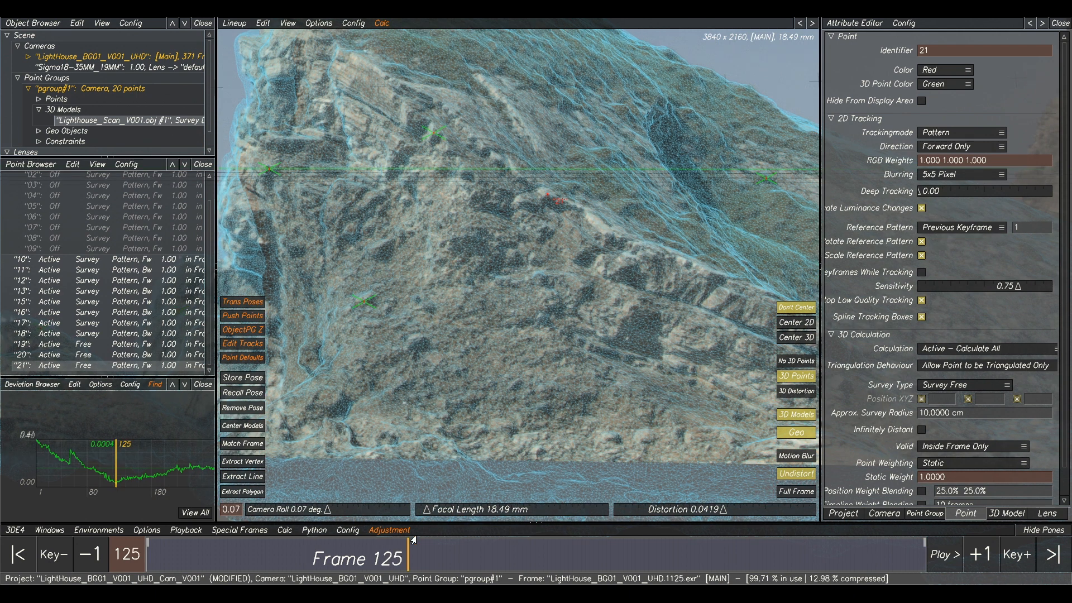
left_click(263, 23)
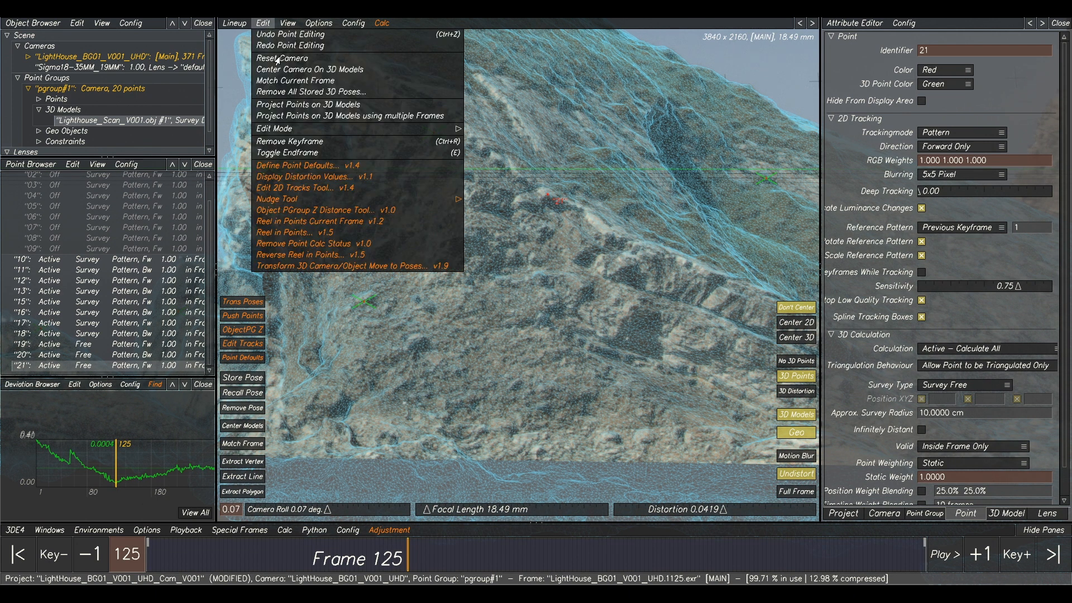
left_click(297, 106)
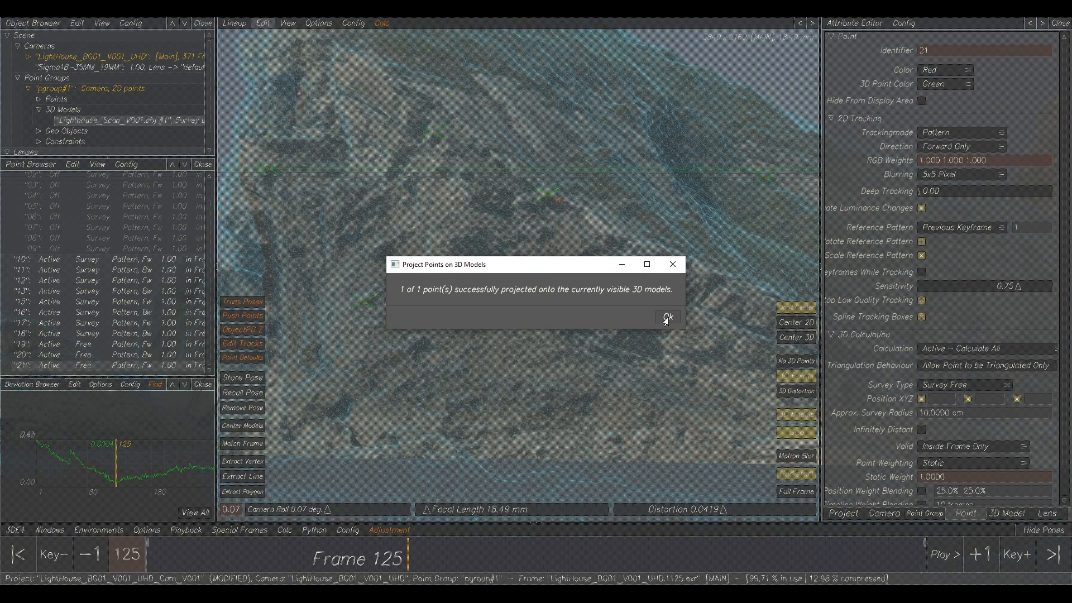
left_click(664, 313)
- Recalculate everything with the projected ledge point, use the result and check the points against the scan at frame 125
key("alt+c")
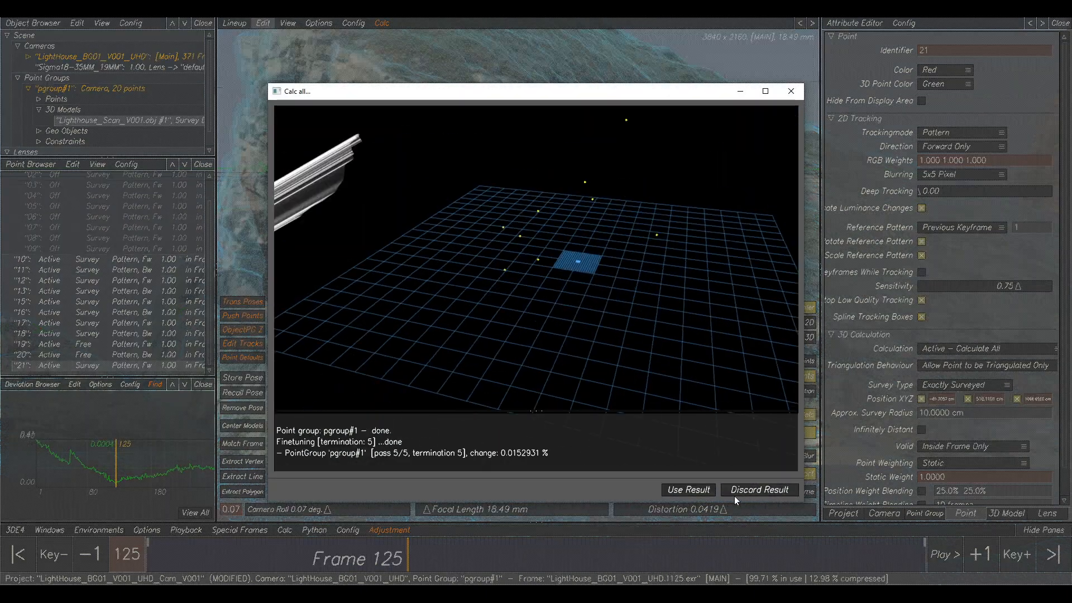
left_click(690, 490)
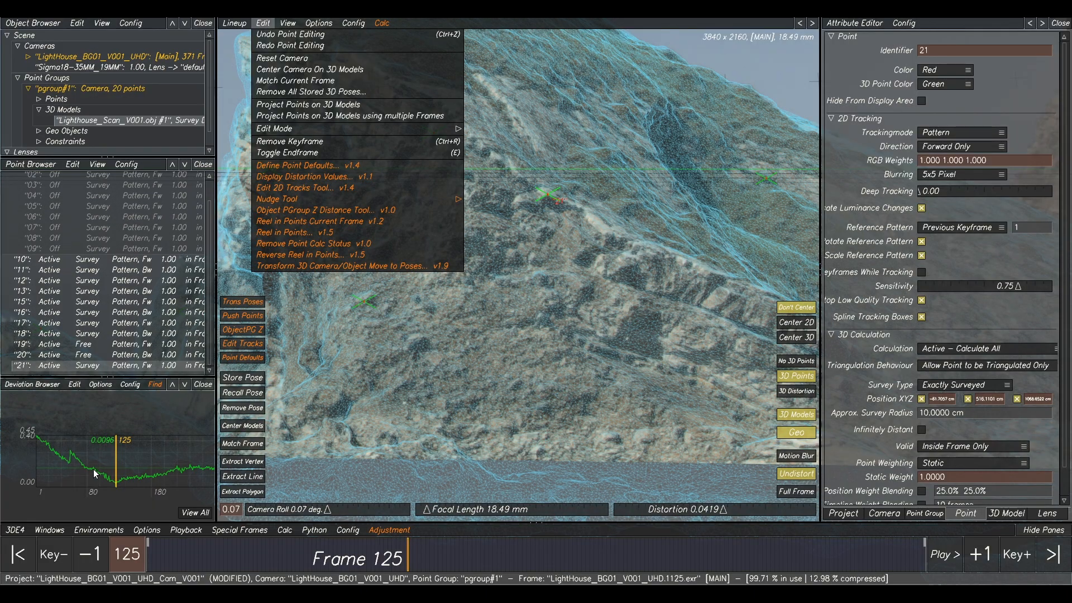
middle_click_drag(661, 277, 525, 335, "ctrl")
scroll(629, 250, "up", 5)
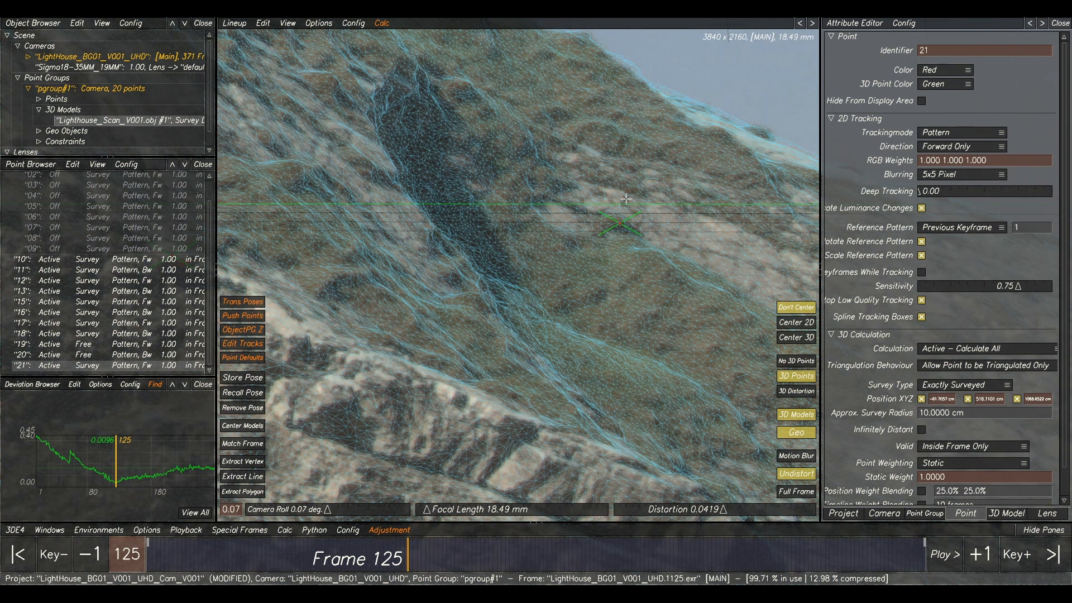
scroll(519, 296, "down", 8)
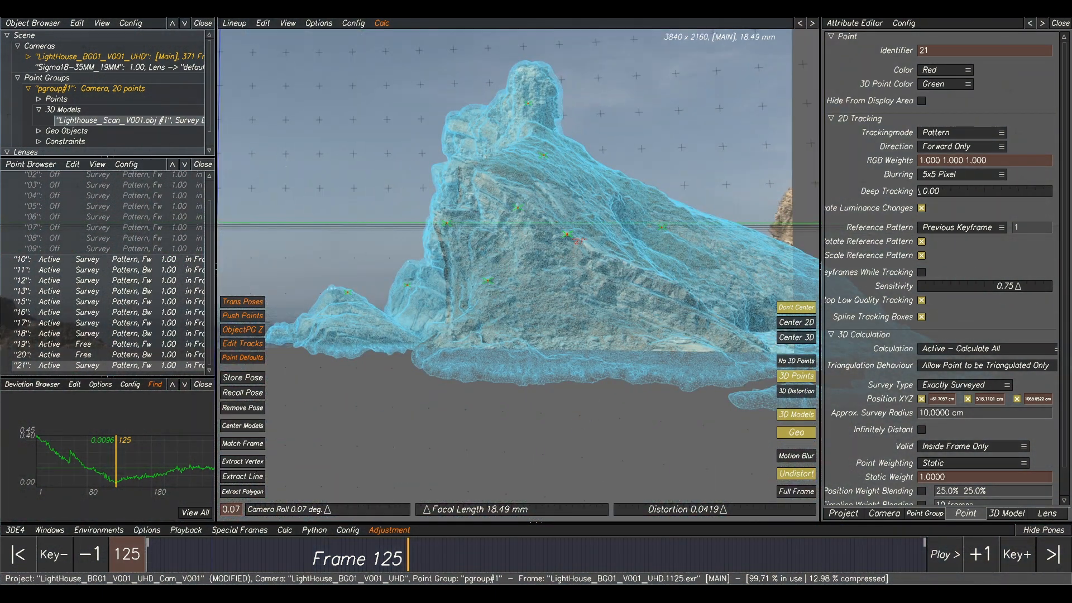
- Clear the previous adjustment data, rerun the adaptive focal length adjustment and transfer the best parameters into the project
mouse_move(481, 595)
left_click(591, 548)
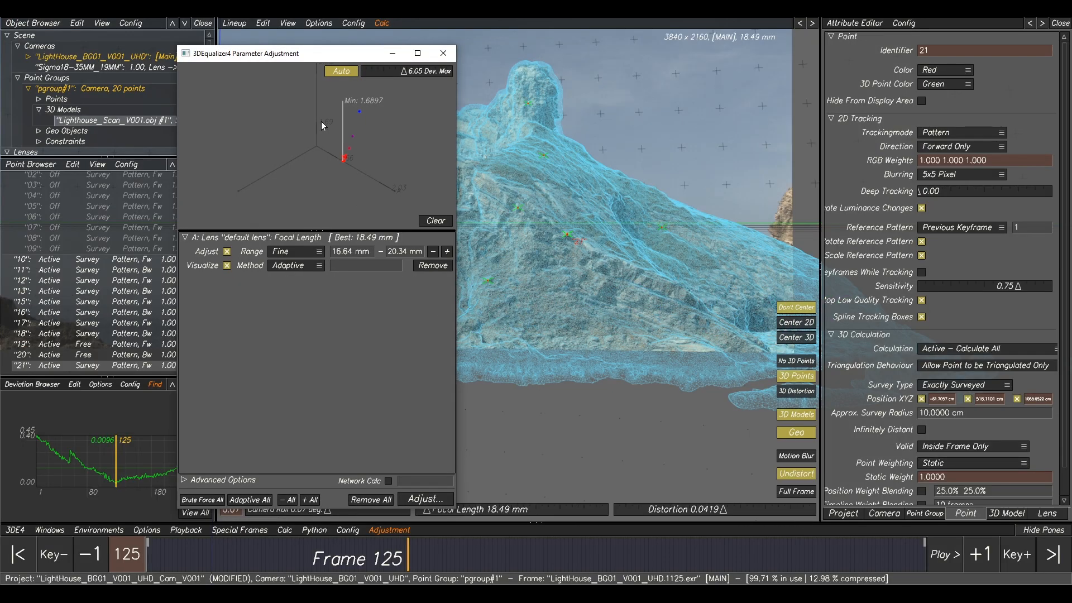
left_click(435, 221)
left_click(420, 499)
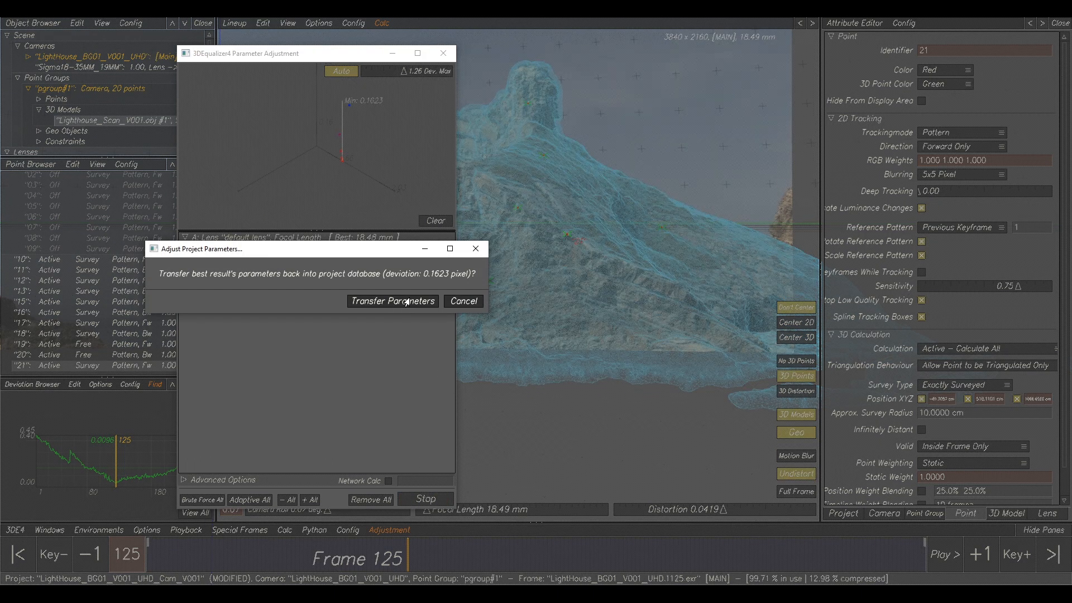
left_click(406, 300)
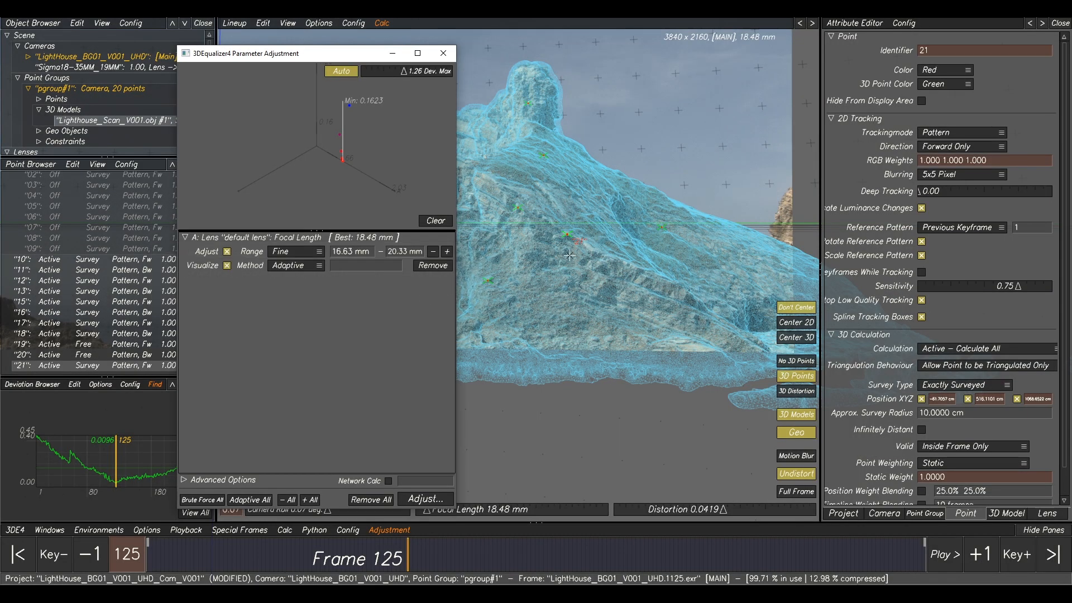
- Recalculate everything with the adjusted 18.48 mm focal length, use the result and inspect the slope points
key("alt+c")
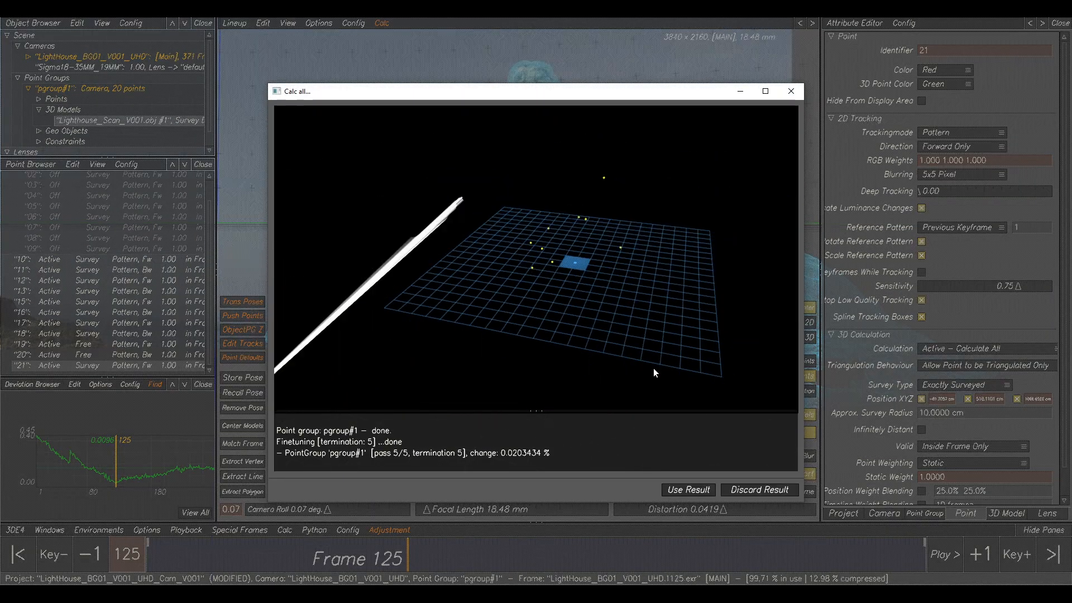
left_click(689, 488)
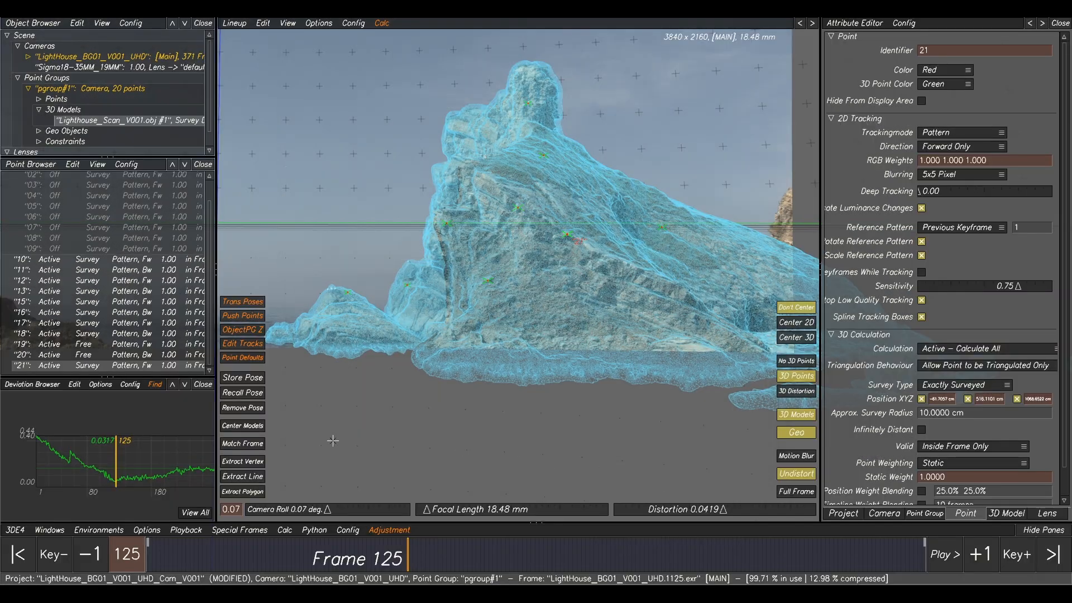
scroll(601, 250, "up", 5)
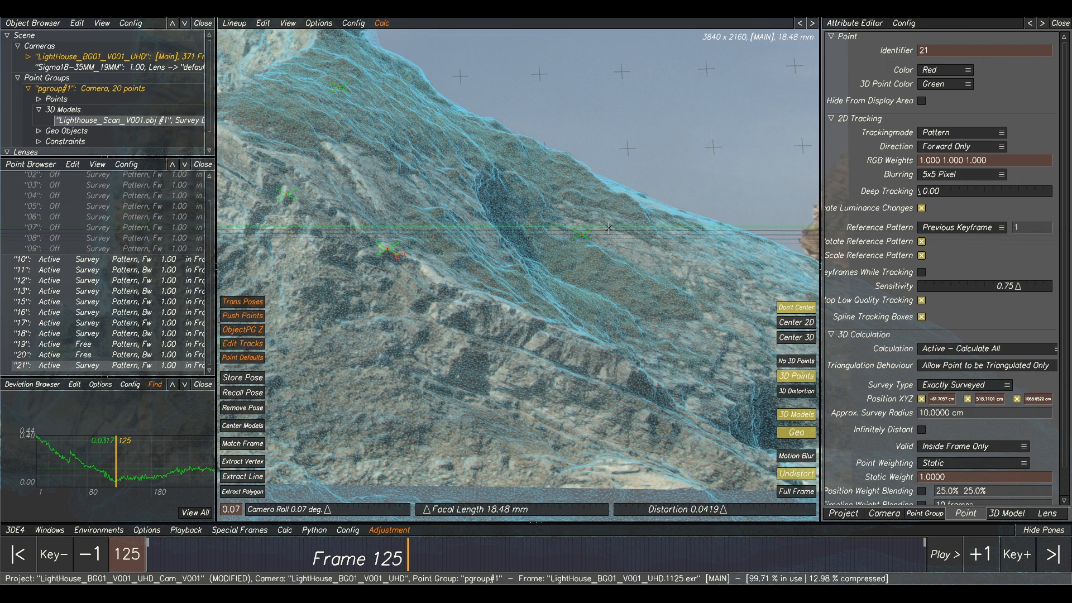
- Select point 18 on the slope, centre the view on its 2D track and inspect its fit to the scan at frame 113
left_click(581, 234)
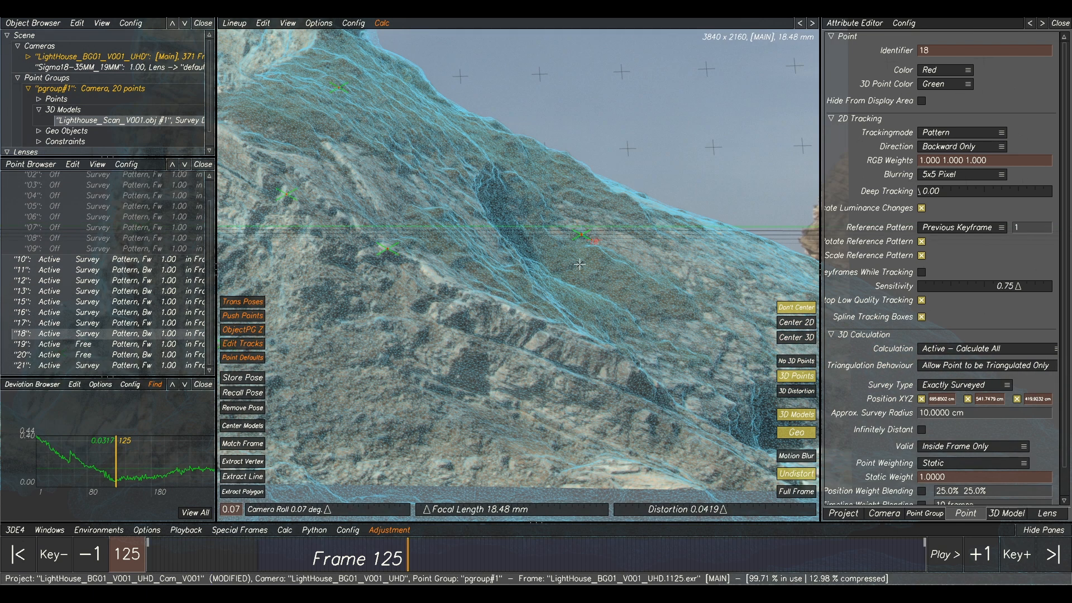
scroll(540, 343, "up", 2)
left_click_drag(412, 551, 383, 550)
left_click(796, 324)
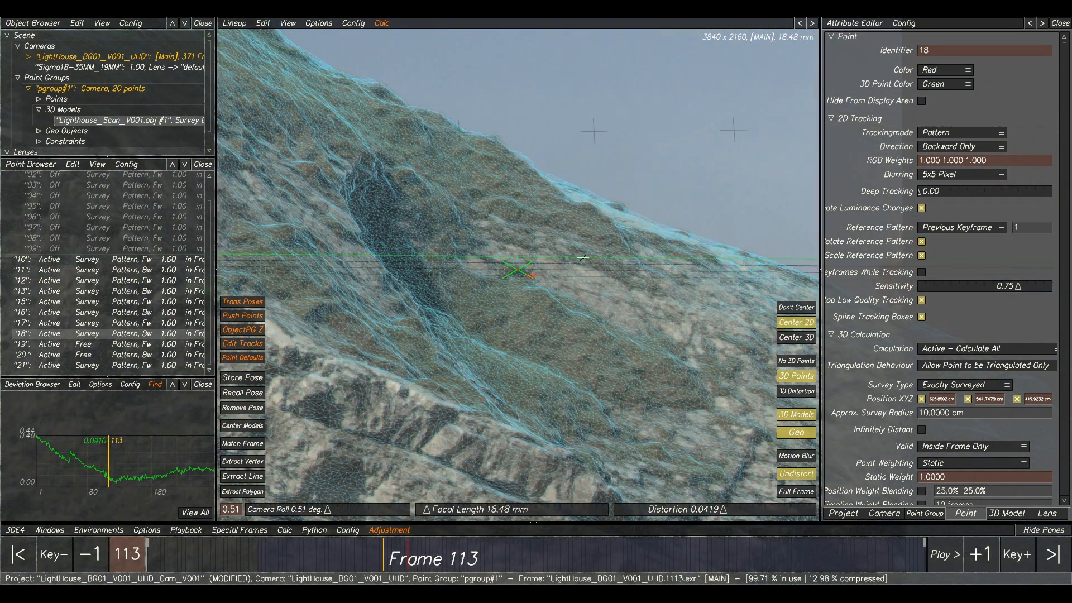
scroll(520, 268, "up", 4)
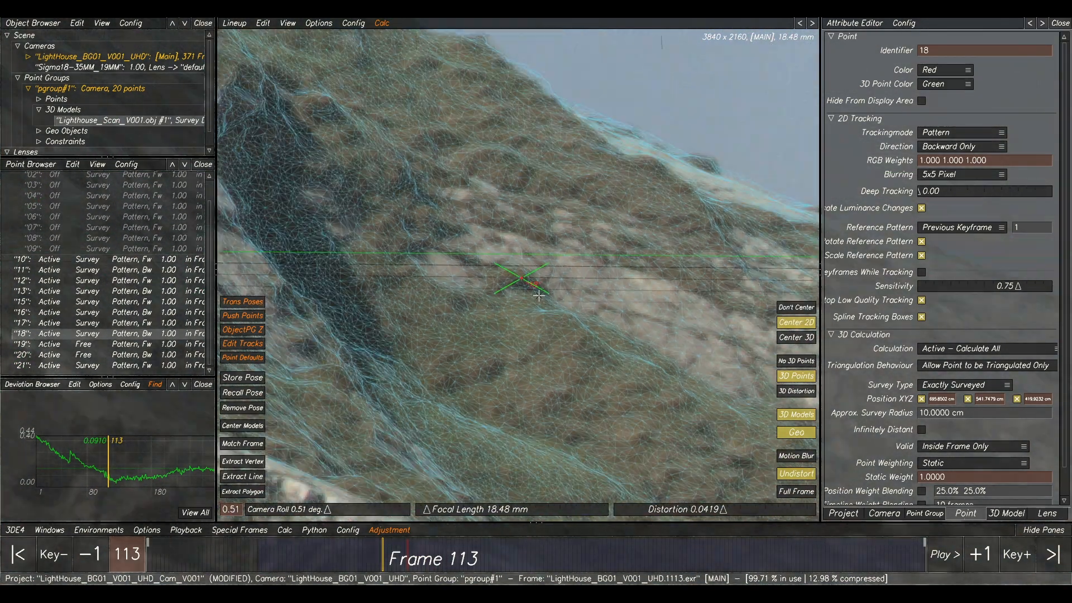
scroll(520, 274, "down", 3)
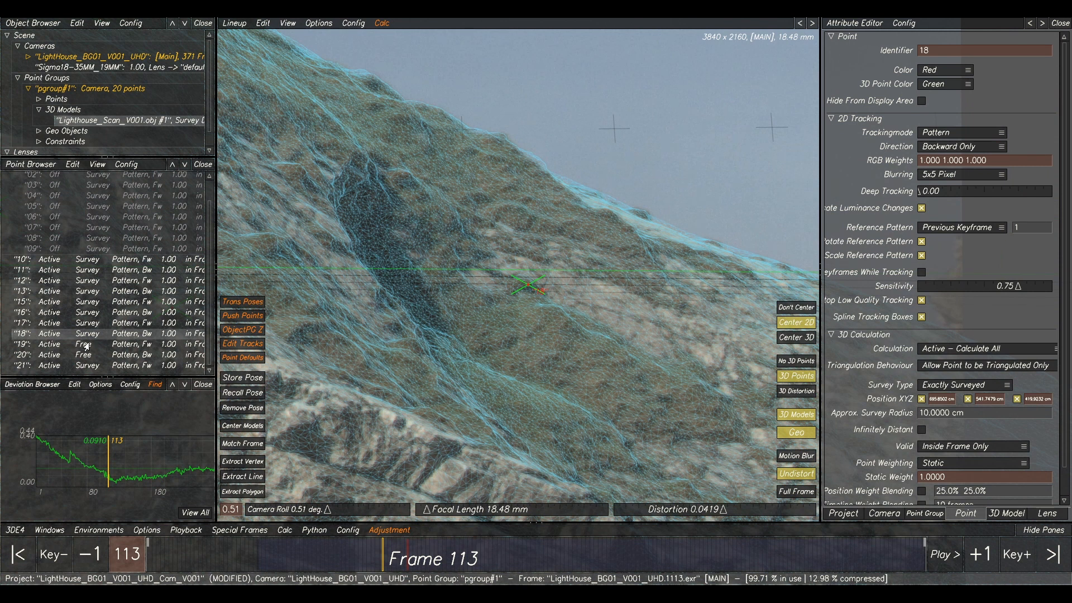
- Show the point deviation curves for active points only in the Deviation Browser
left_click(19, 385)
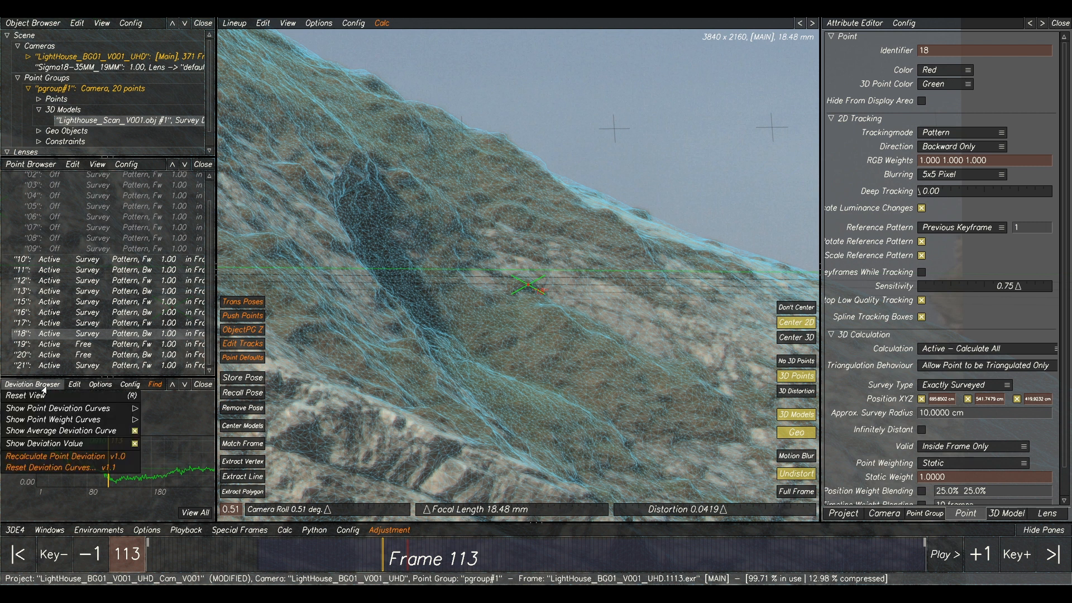
mouse_move(52, 412)
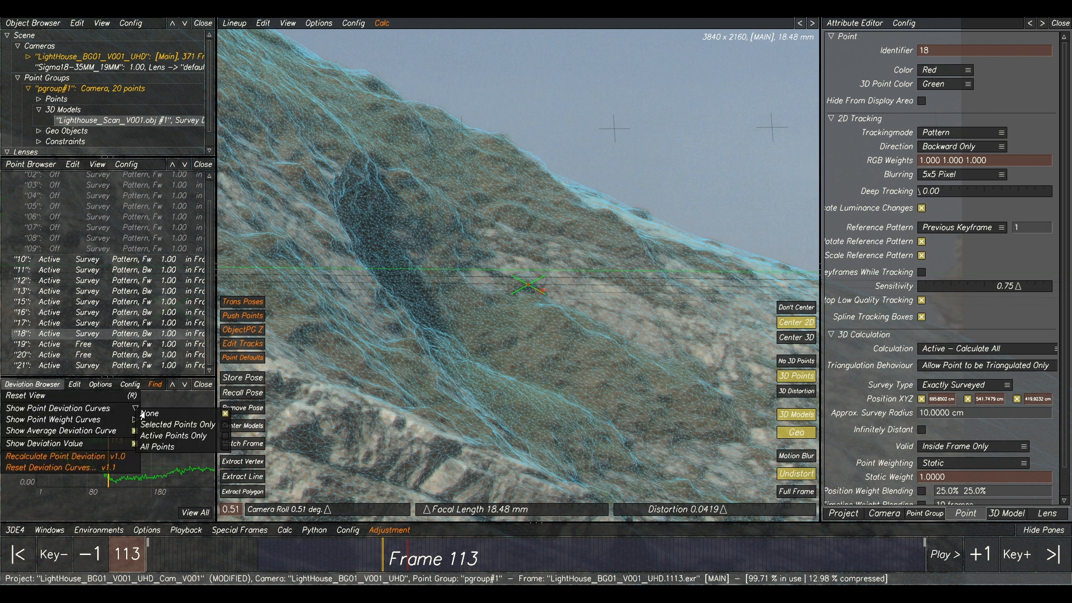
left_click(185, 436)
right_click_drag(56, 455, 58, 447)
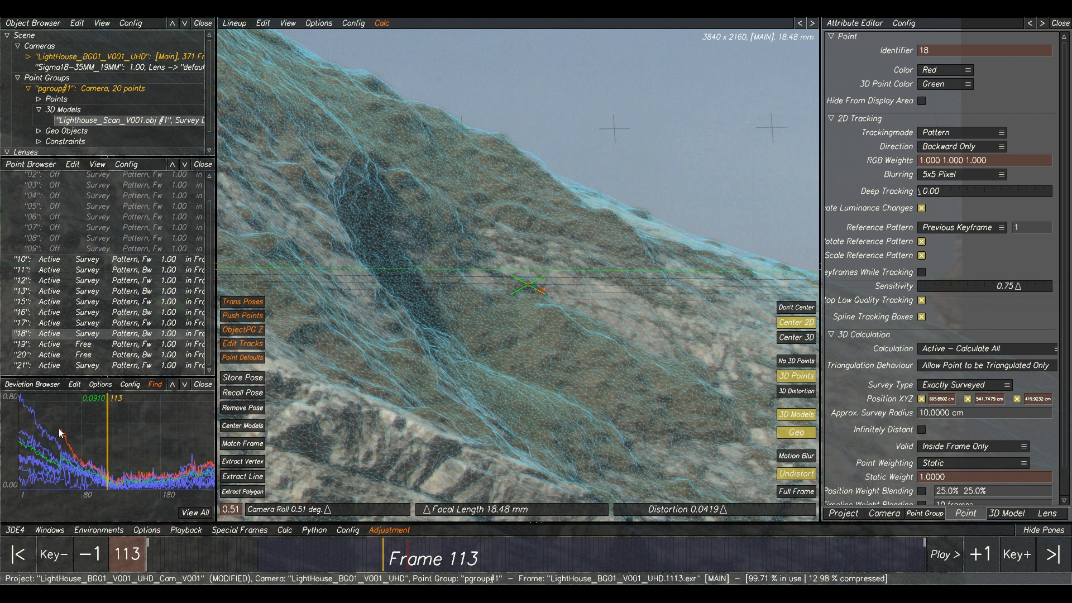
- Change point 18 to Survey Free, recalculate everything and use the result
right_click(127, 337)
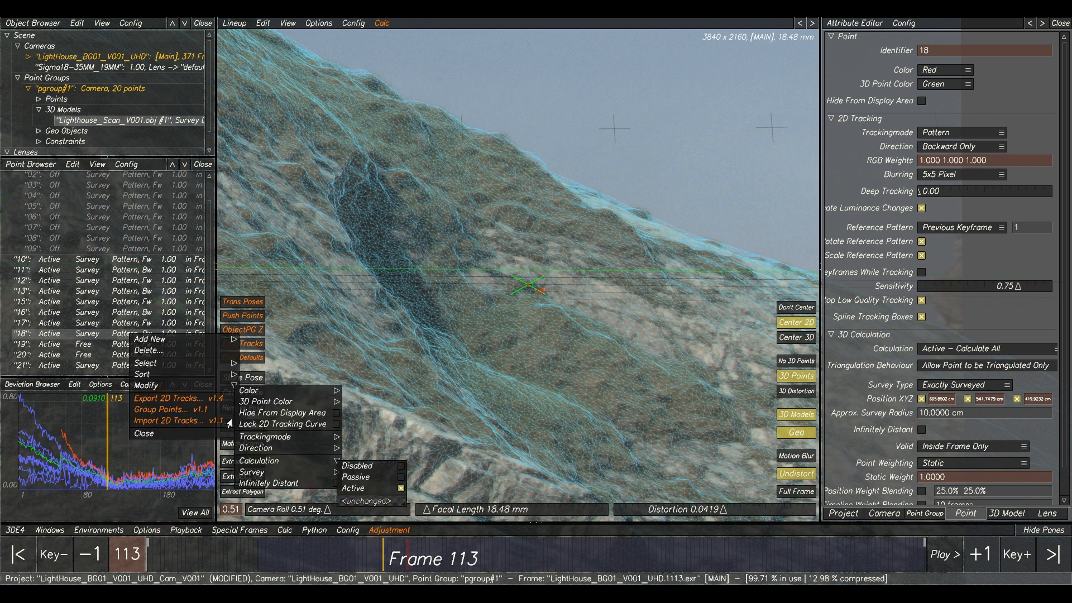
mouse_move(285, 474)
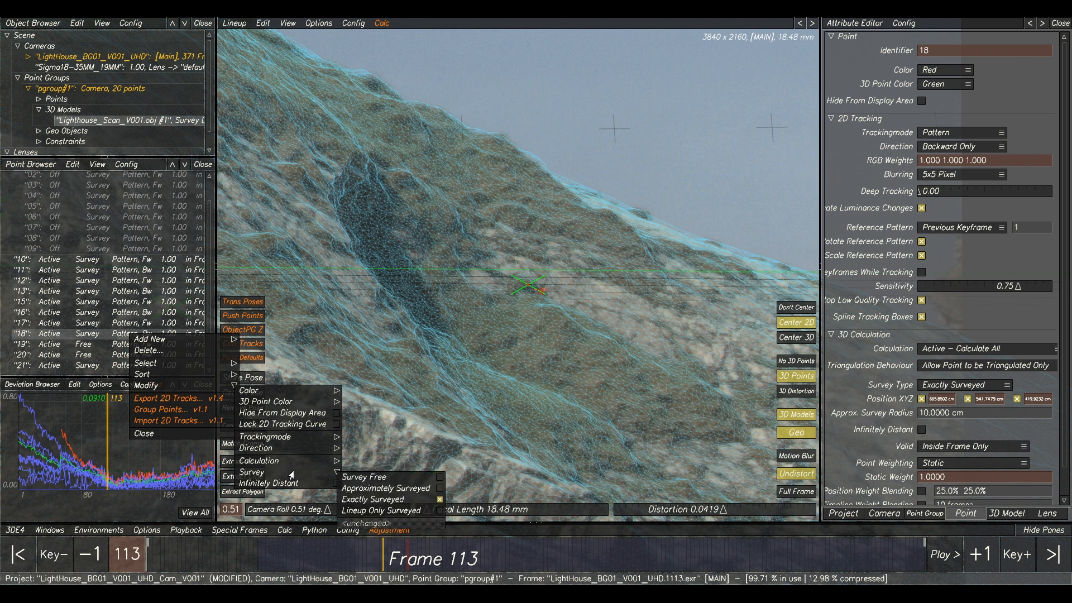
left_click(374, 479)
key("alt+c")
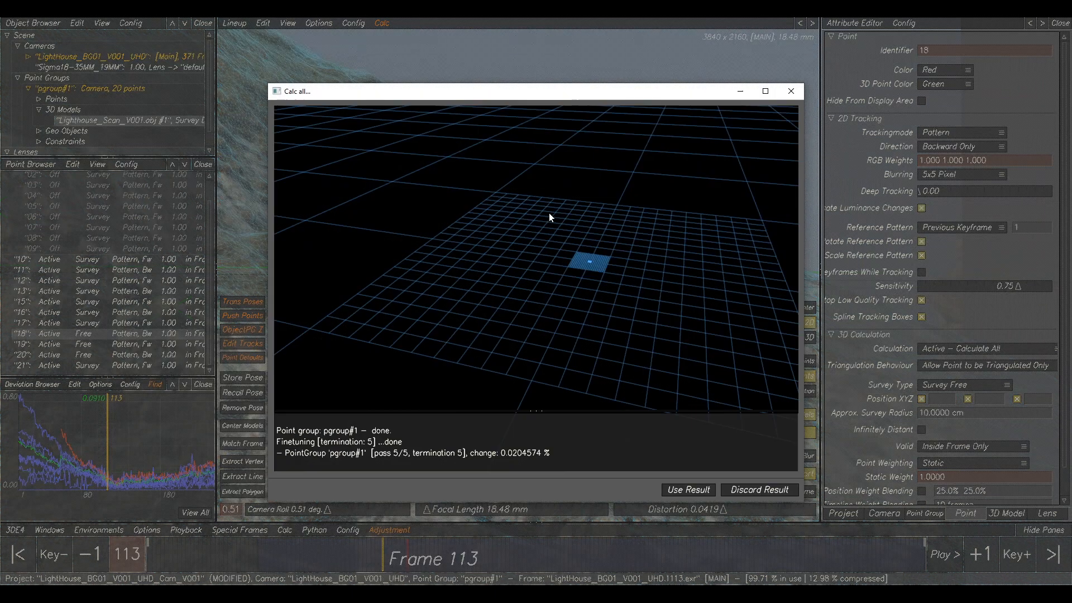
left_click(695, 490)
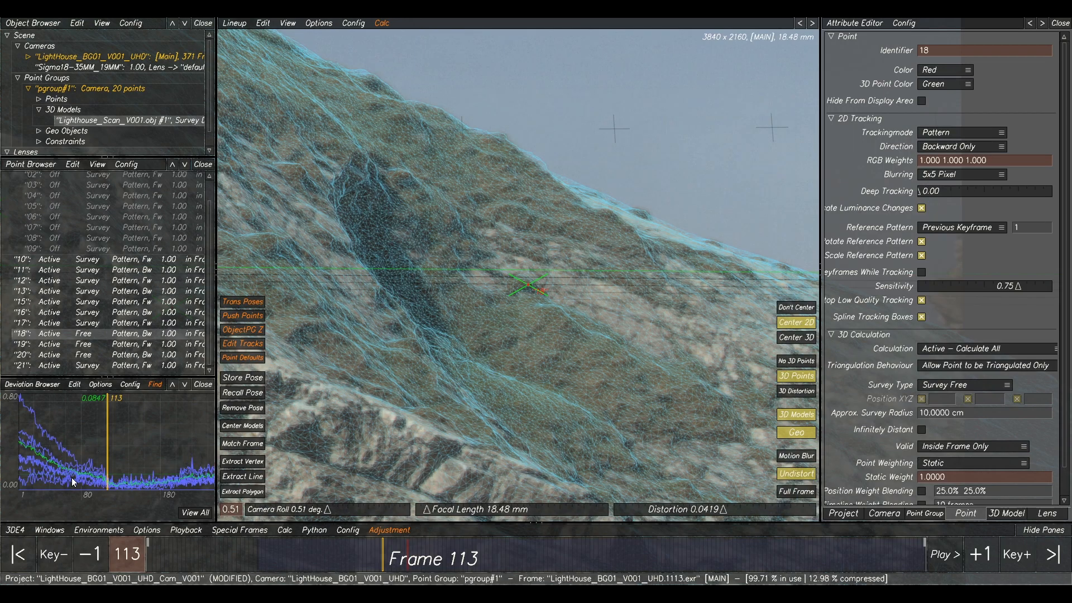
- Pick the highest deviation curve, set its point 13 to Approximately Surveyed at frame 119, recalculate everything and use the result
left_click(43, 406)
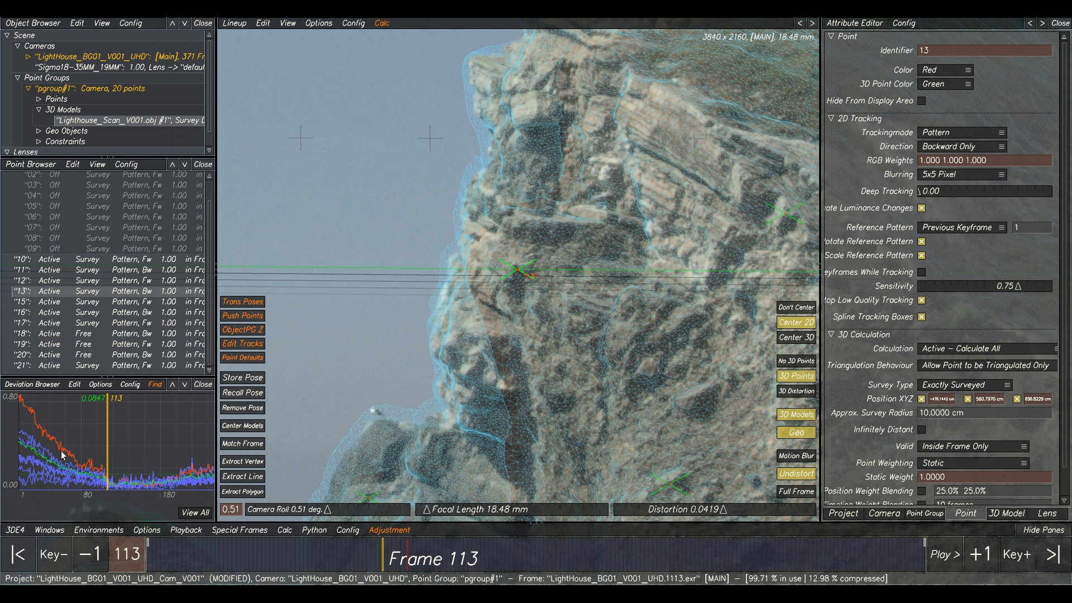
left_click_drag(400, 557, 394, 536)
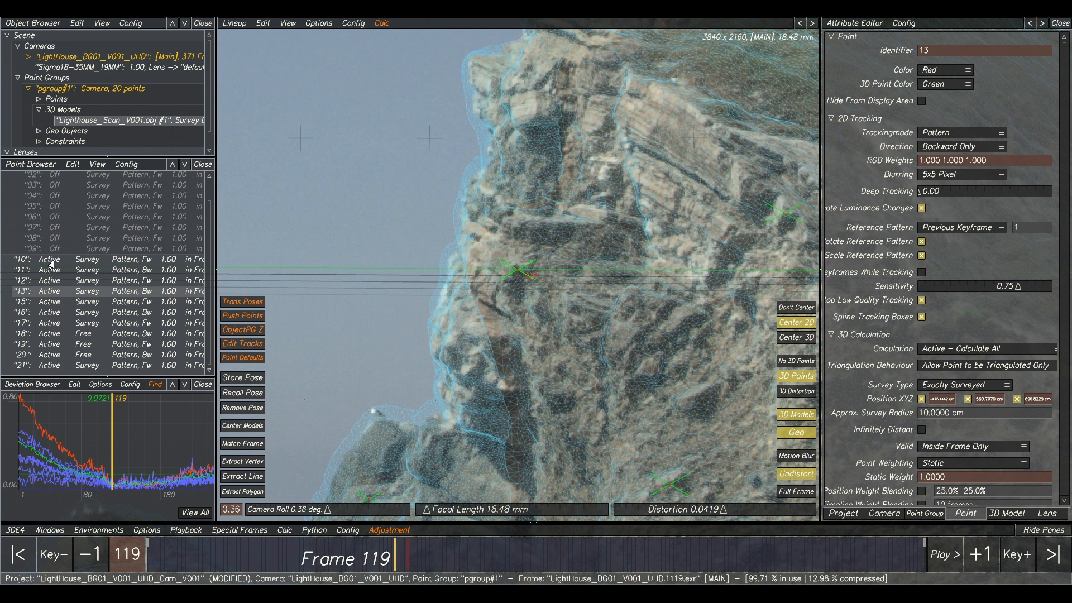
right_click(105, 295)
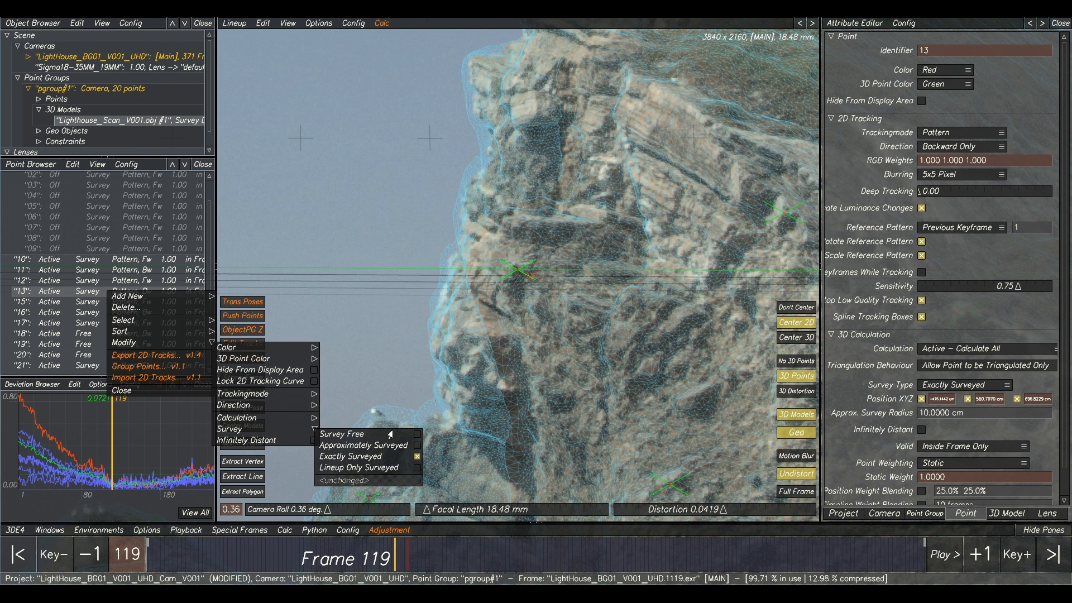
left_click(366, 445)
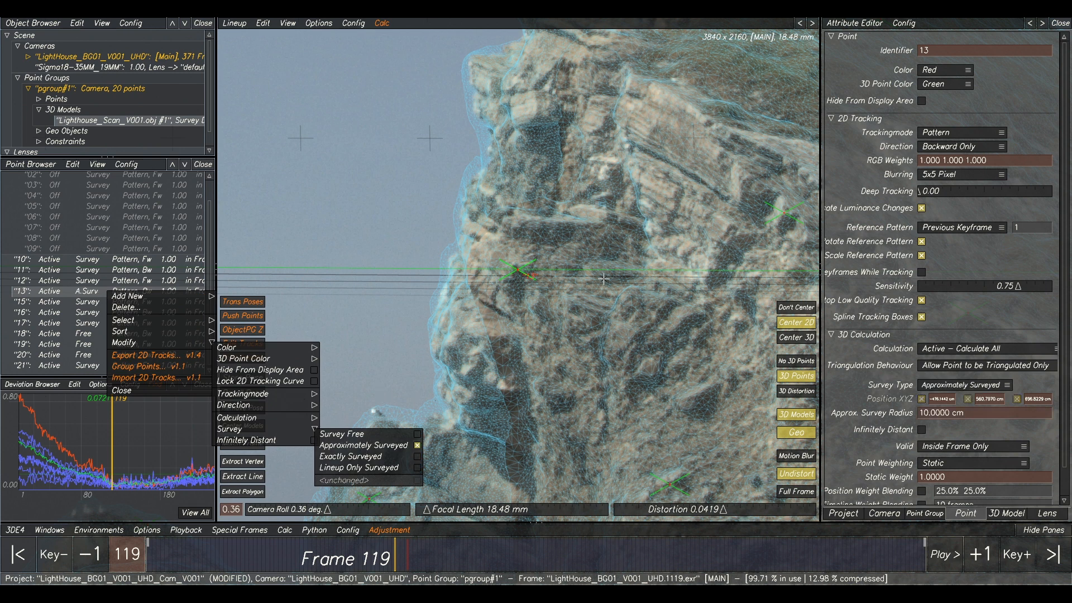
key("alt+c")
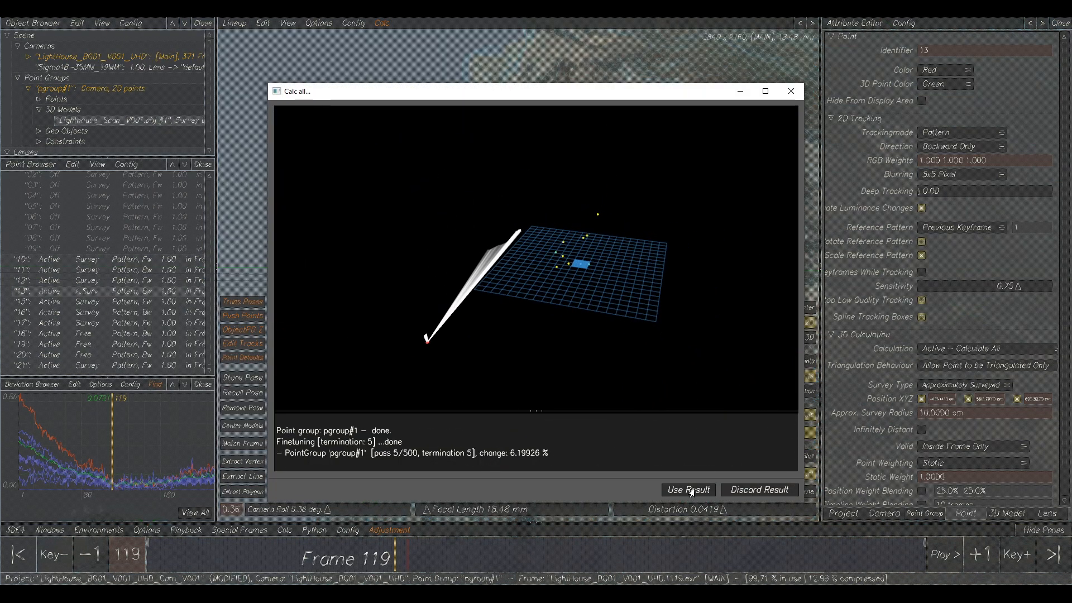
left_click(690, 490)
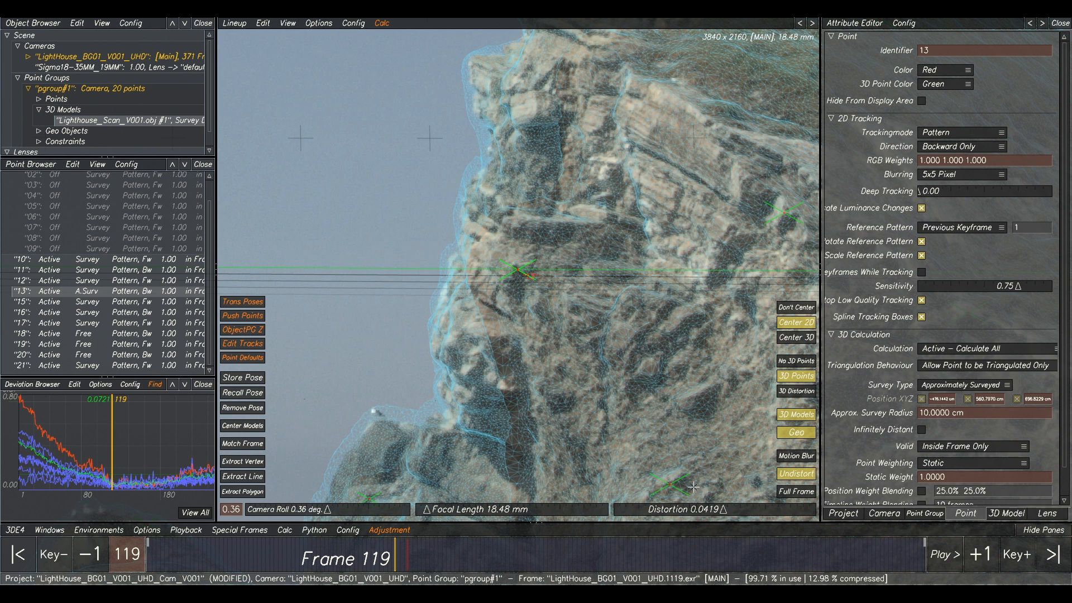
- Change point 13 to Survey Free, recalculate everything and use the result
right_click(84, 295)
left_click(321, 434)
key("alt+c")
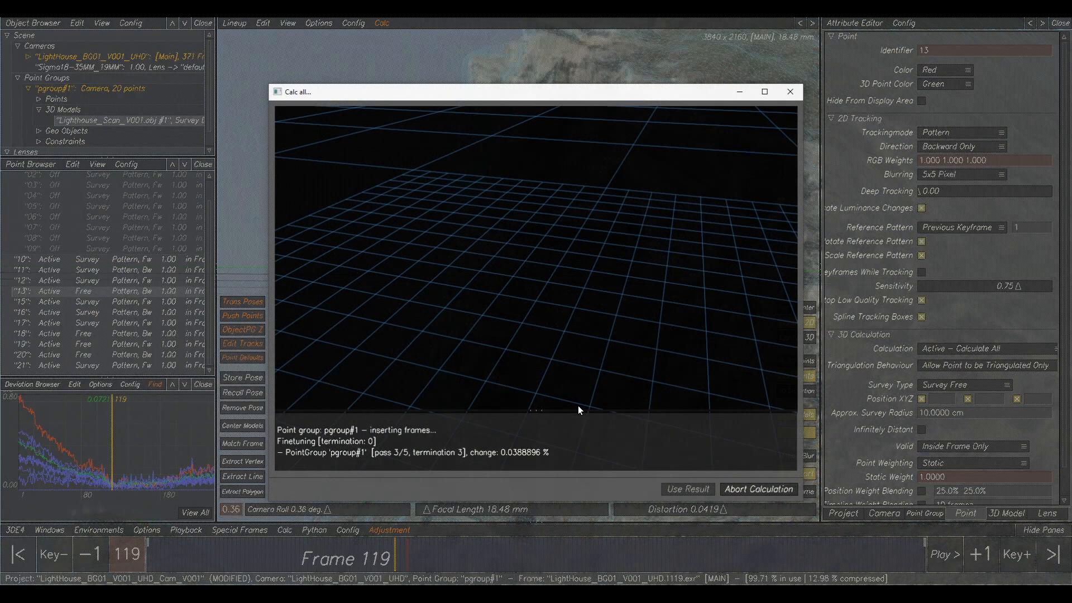
key("Return")
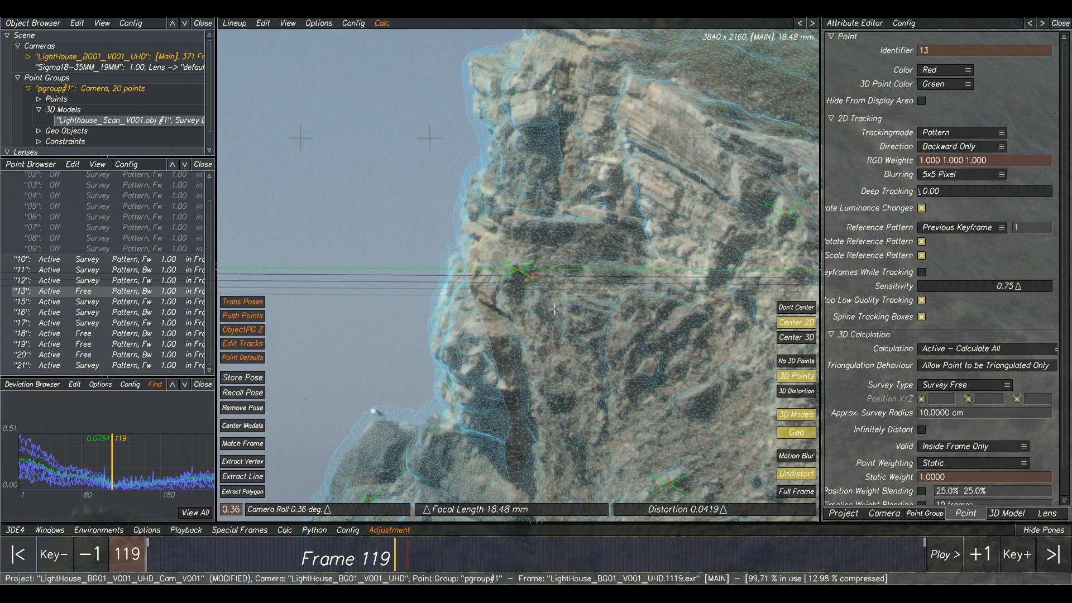
- Clear the scan model selection and reselect point 13 on the cliff in the Manual Tracking view
scroll(538, 318, "down", 2)
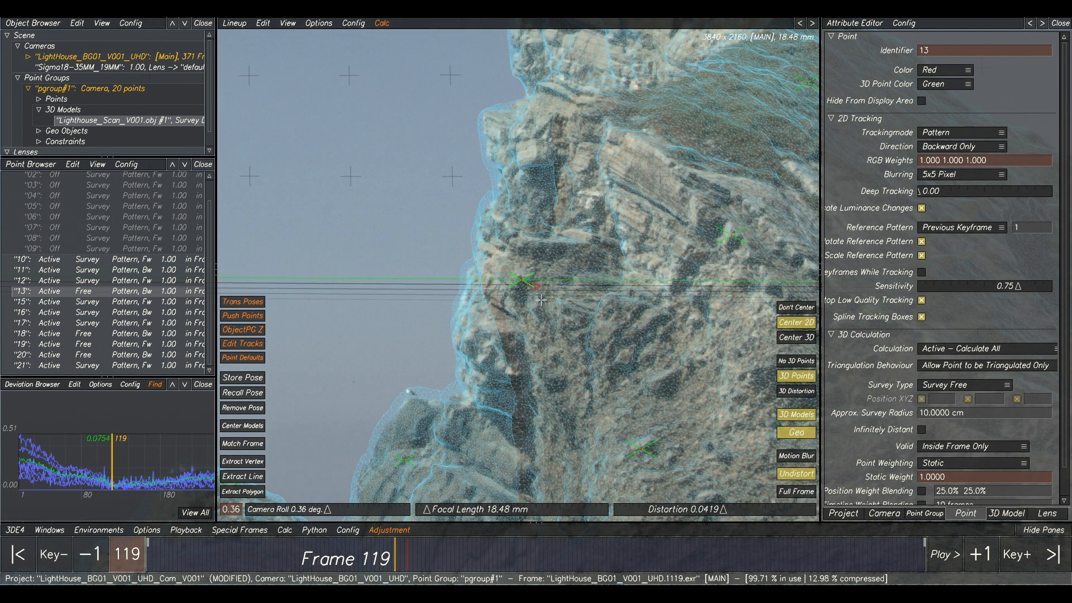
key("F3")
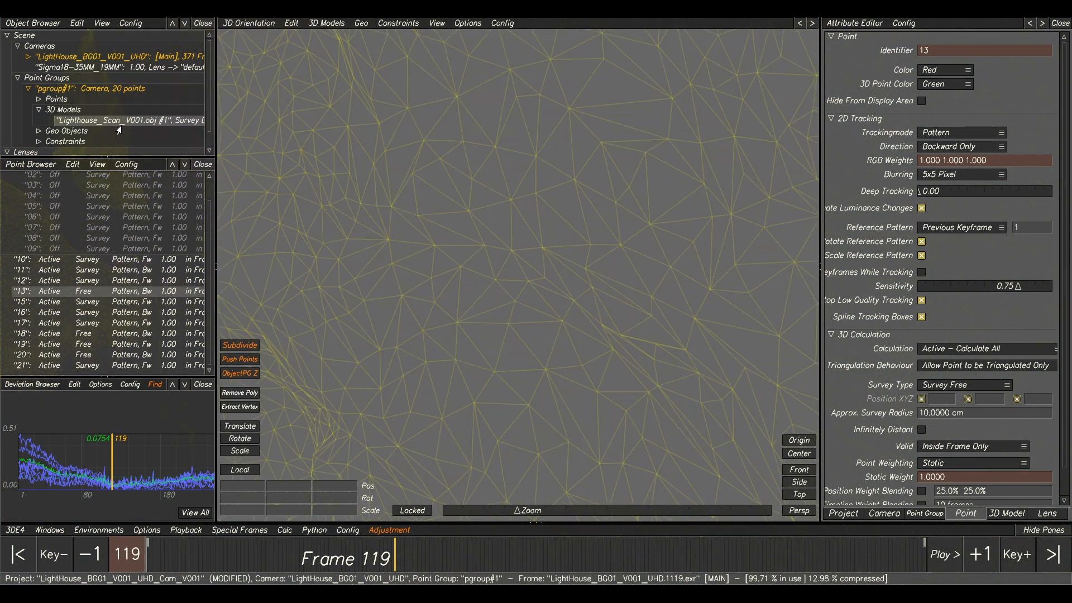
left_click(76, 111)
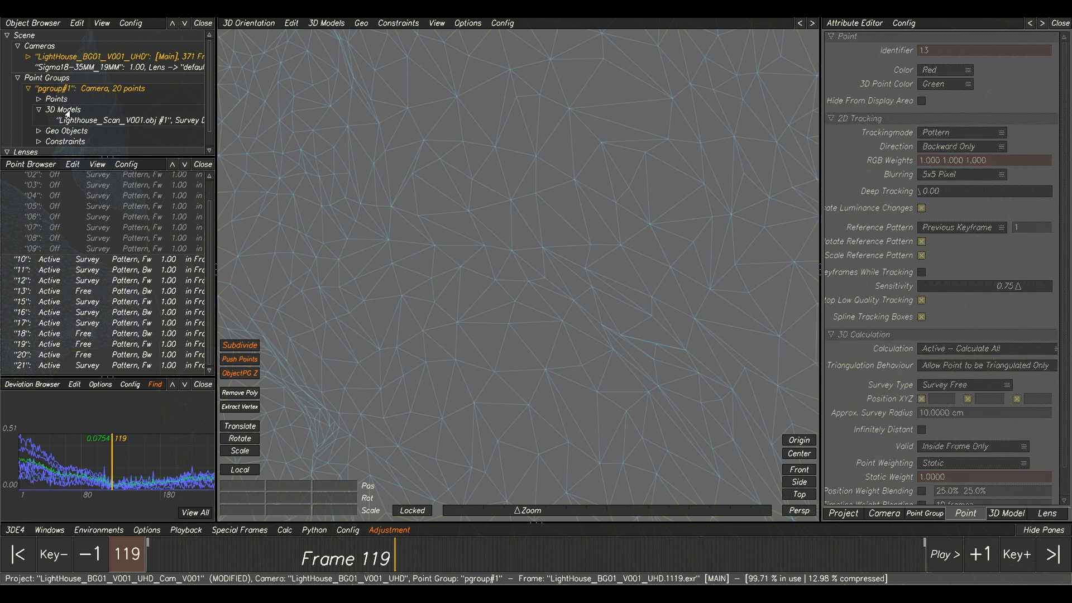
key("F2")
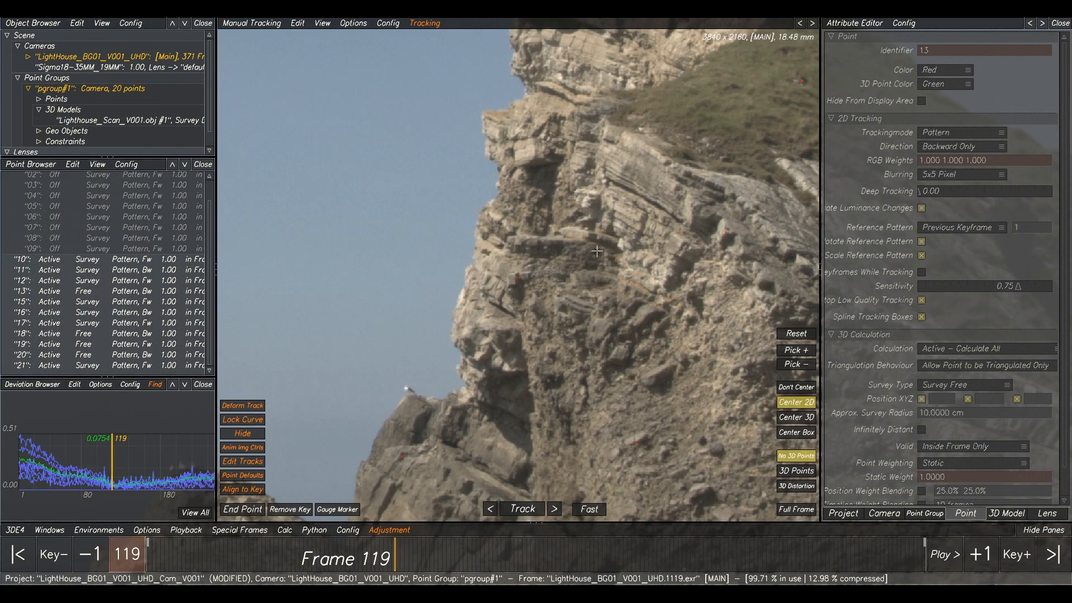
left_click(517, 269)
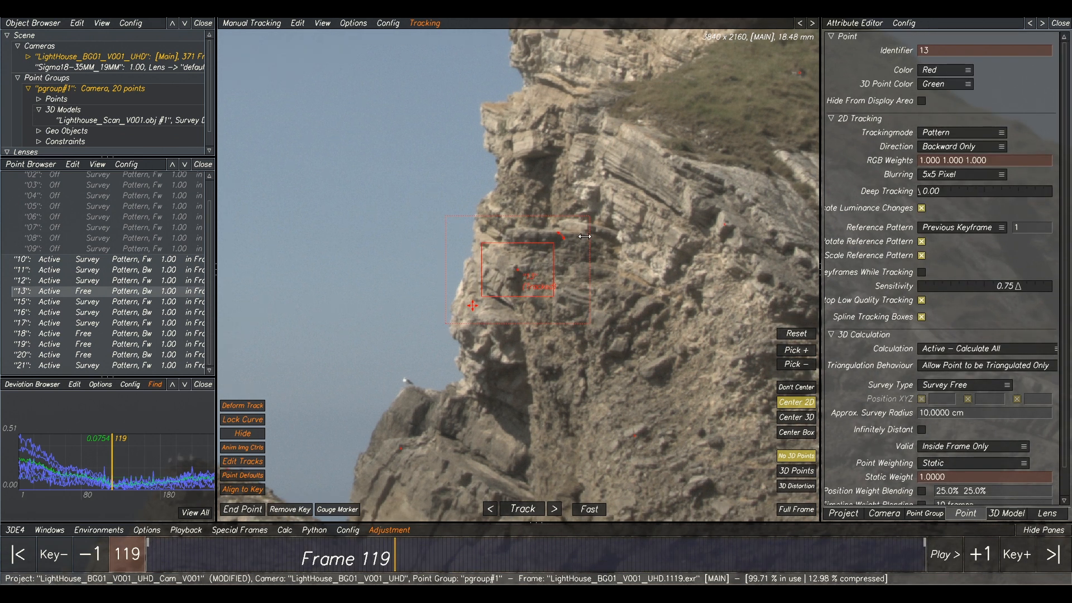
- Examine where the calculated 3D position of point 13 lies relative to the scan in the 3D Orientation view
key("F3")
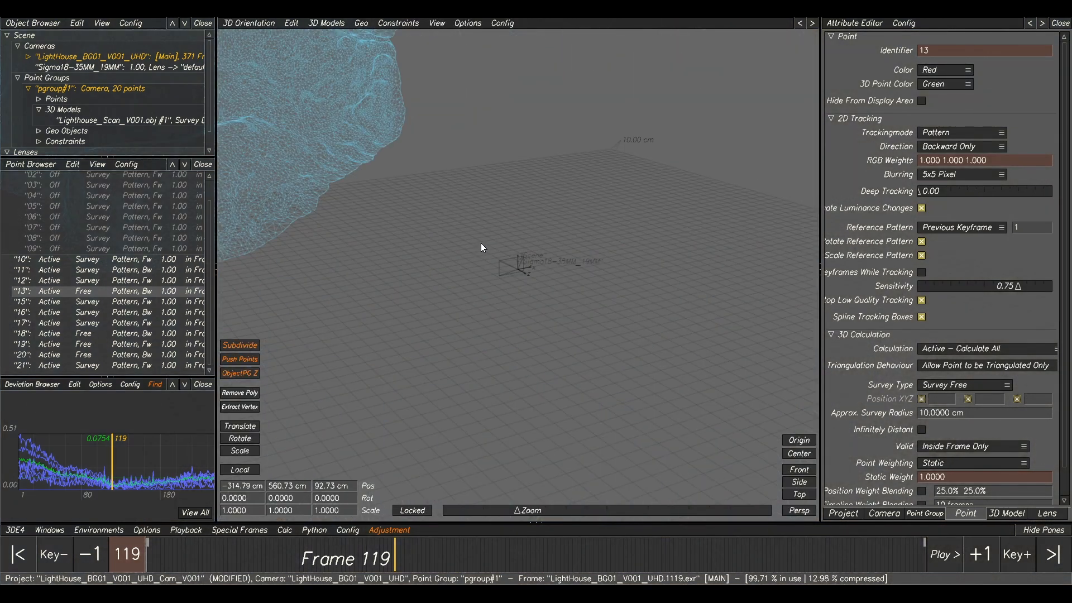
middle_click_drag(478, 243, 659, 379, "alt")
left_click_drag(478, 247, 545, 249, "alt")
middle_click_drag(545, 249, 414, 234, "alt")
left_click_drag(413, 234, 389, 292, "alt")
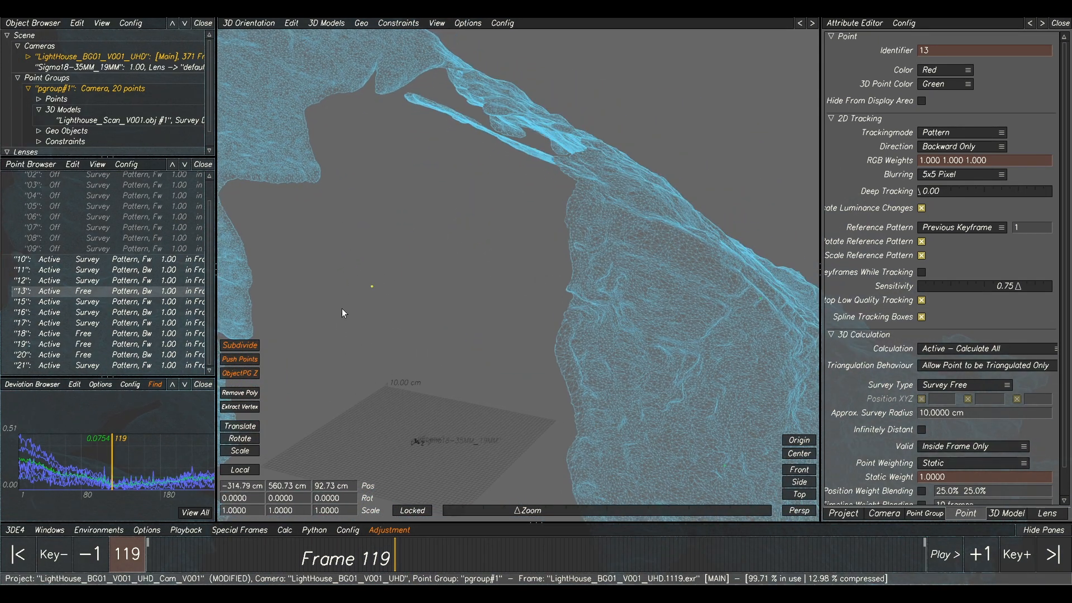
left_click_drag(549, 309, 346, 261, "alt")
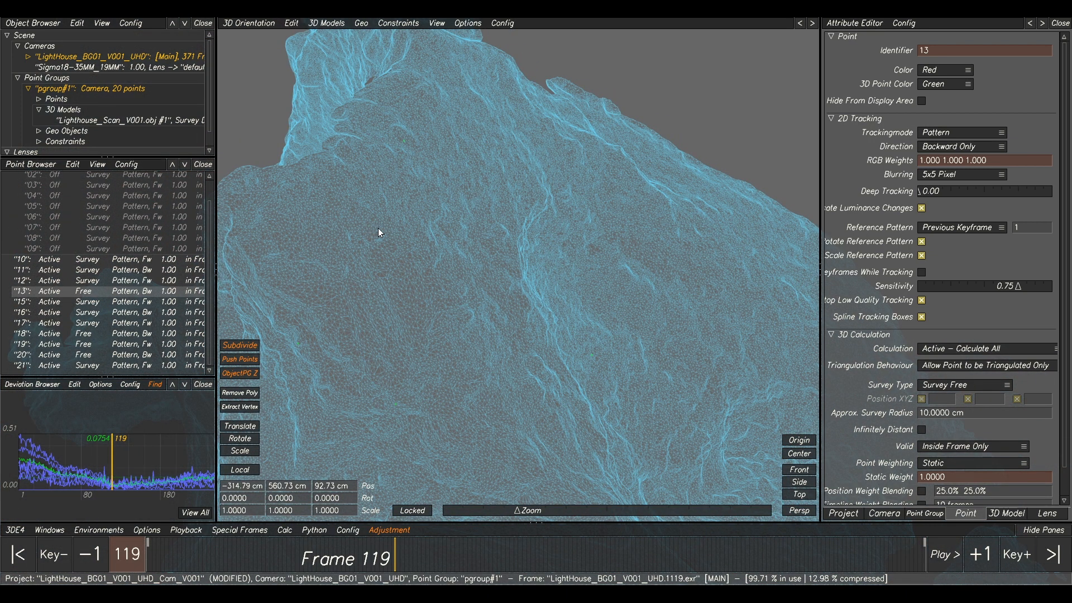
- Project point 13 onto the 3D model in the Lineup view at frame 119, recalculate everything and use the result
key("F6")
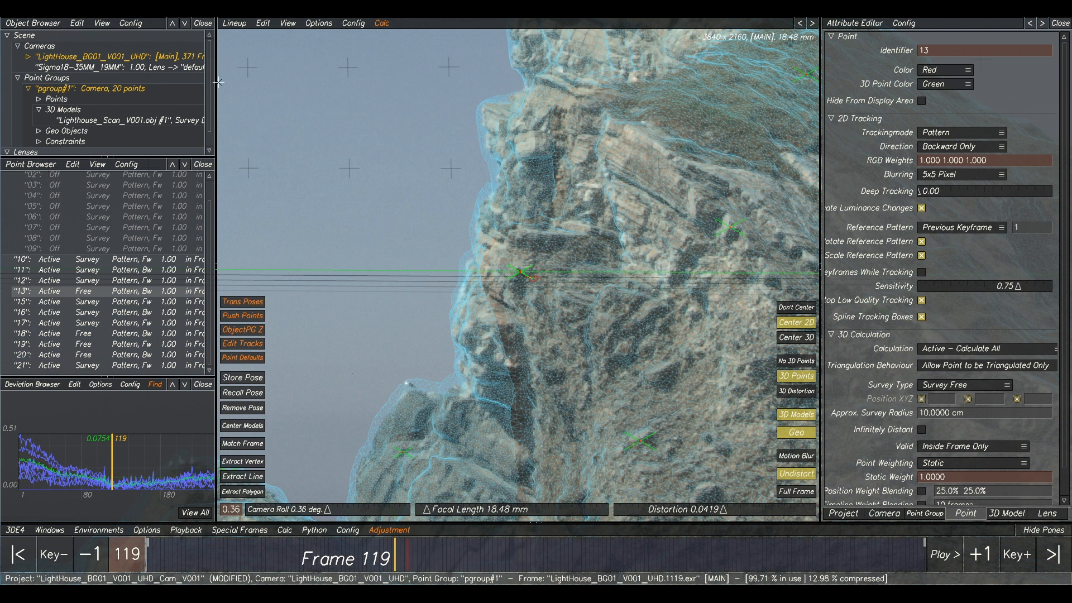
left_click(261, 24)
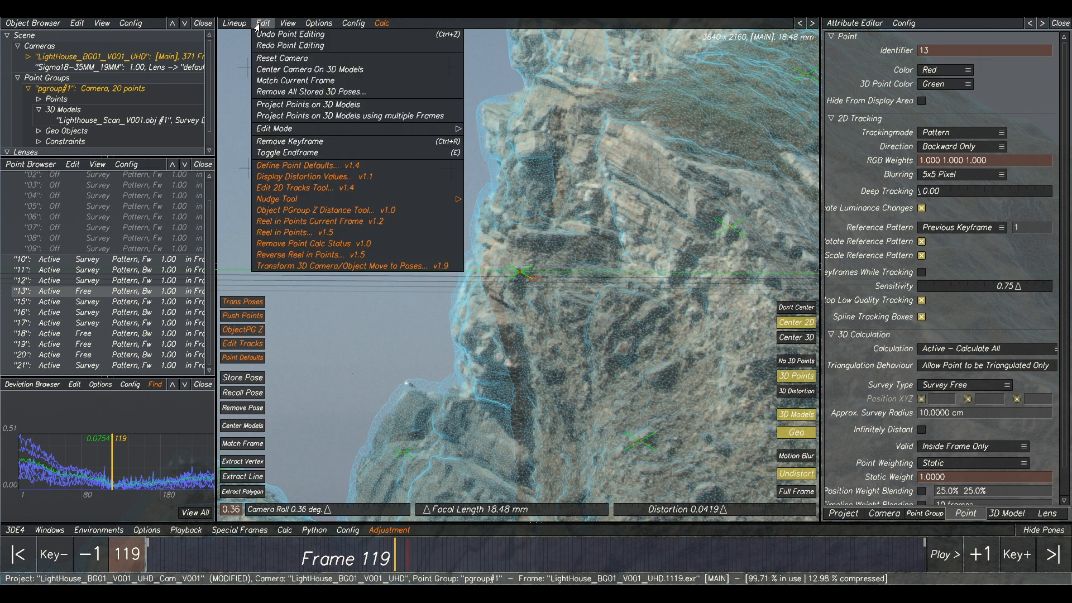
left_click(293, 107)
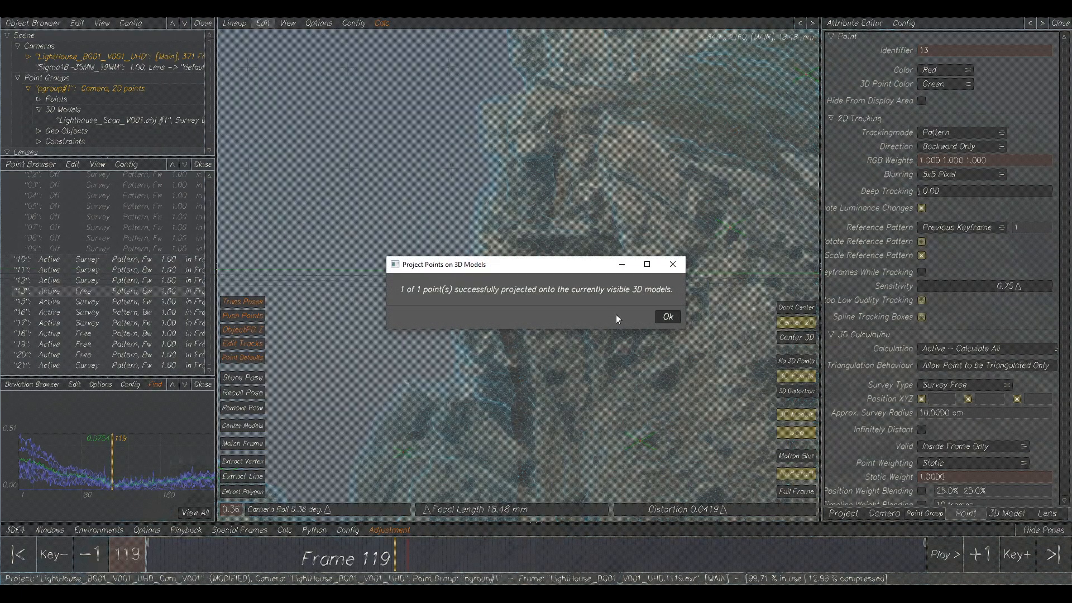
left_click(663, 316)
key("alt+c")
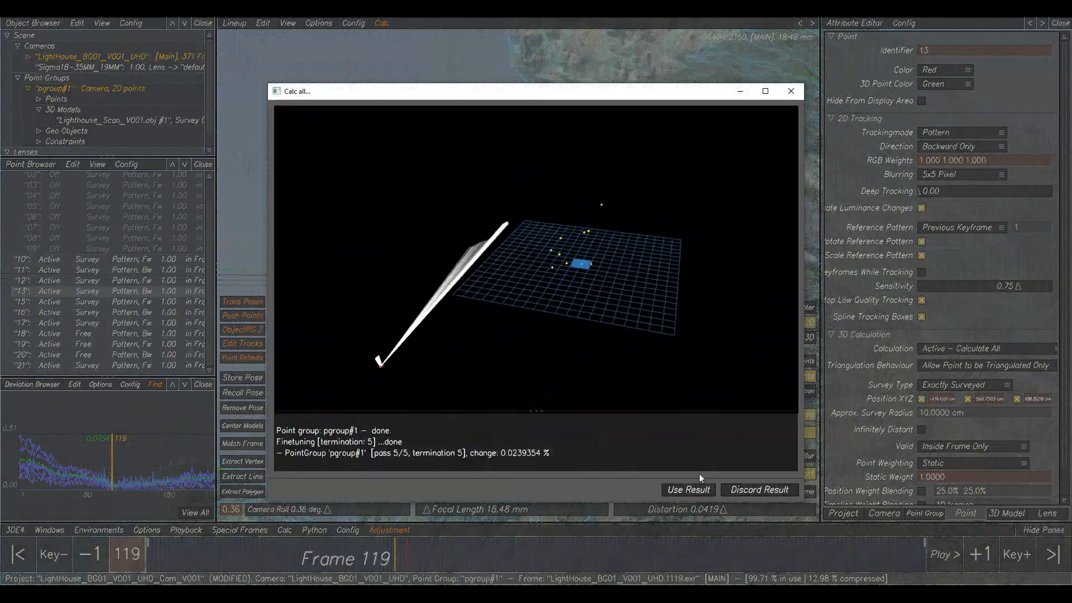
left_click(689, 490)
- Set the projected point 13 to Approximately Surveyed, recalculate everything and use the result
right_click(112, 292)
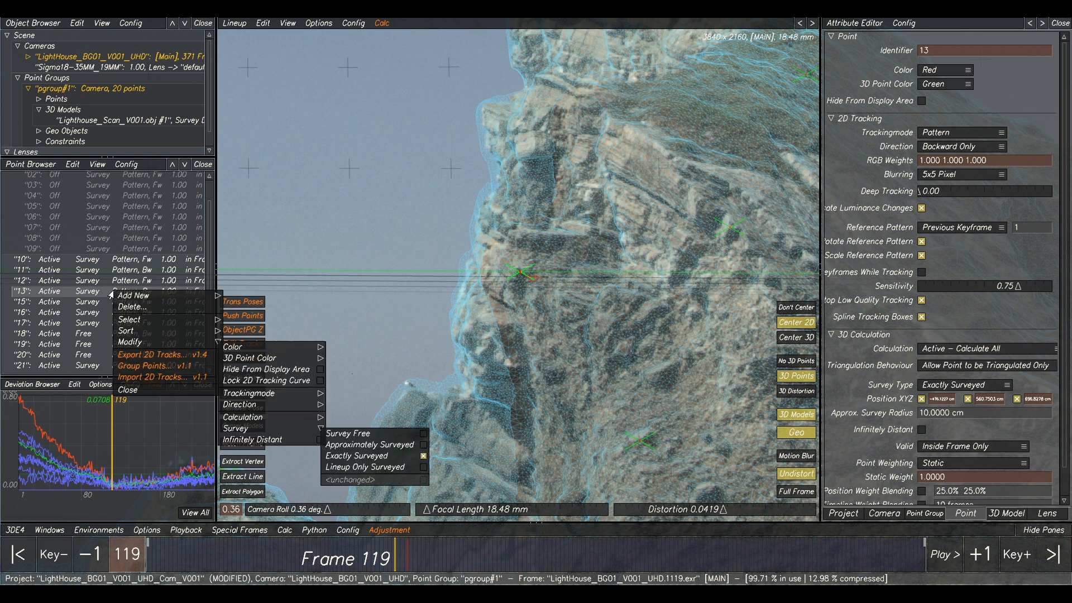
mouse_move(179, 347)
left_click(355, 445)
key("alt+c")
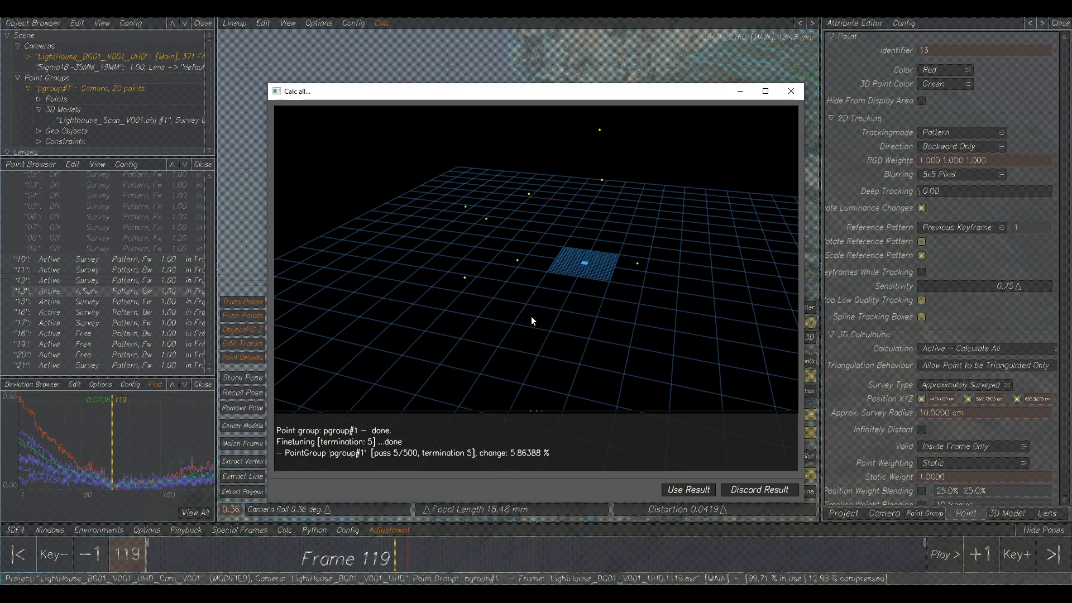
left_click(680, 490)
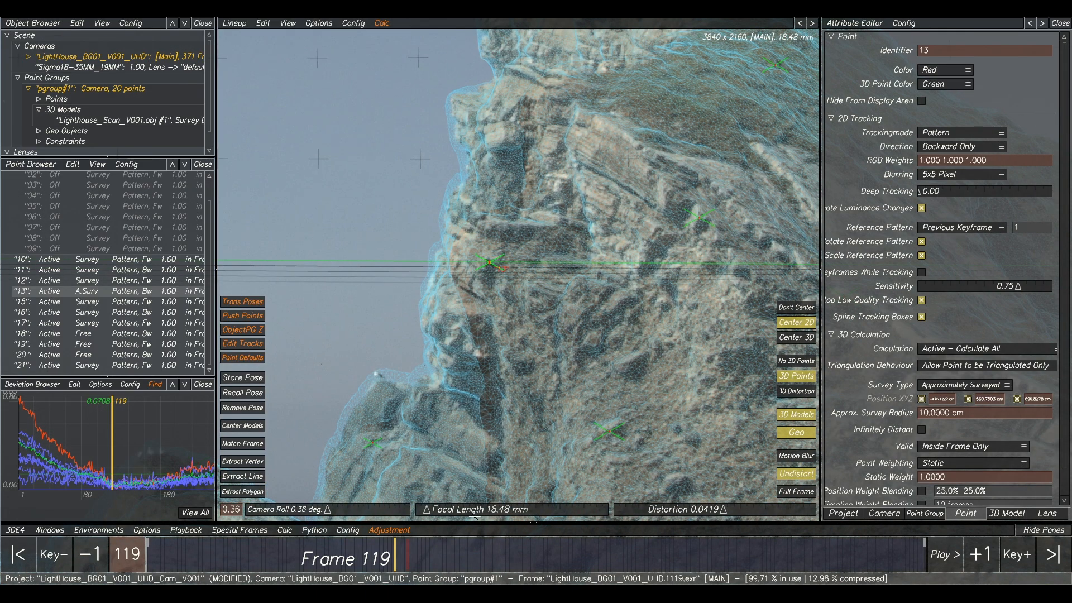
- Set point 13's survey type to Survey Free, recalculate everything and use the result
right_click(143, 293)
left_click(378, 433)
key("alt+c")
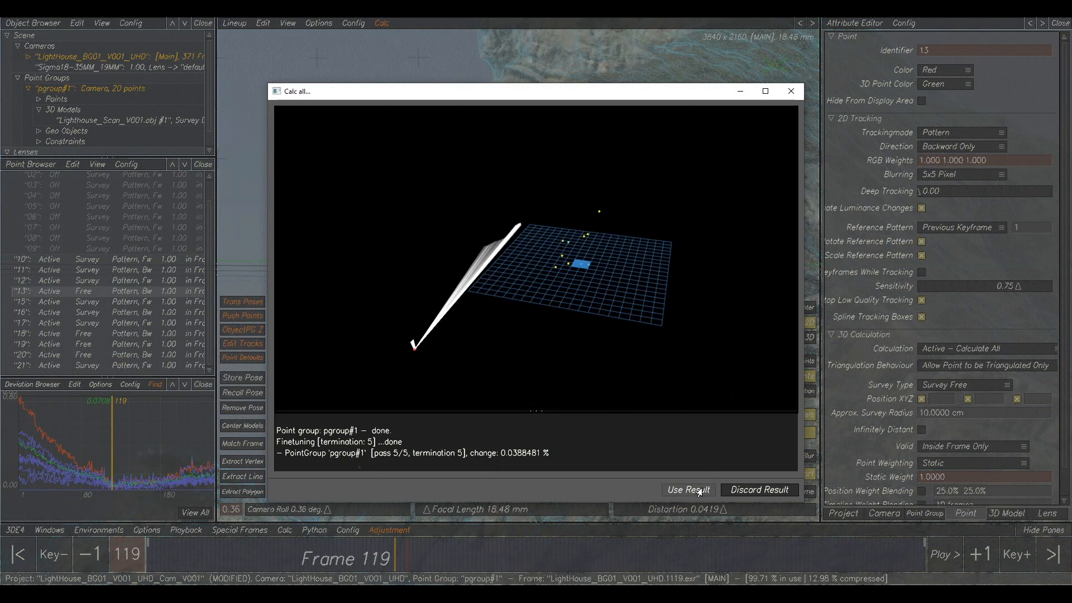
left_click(700, 491)
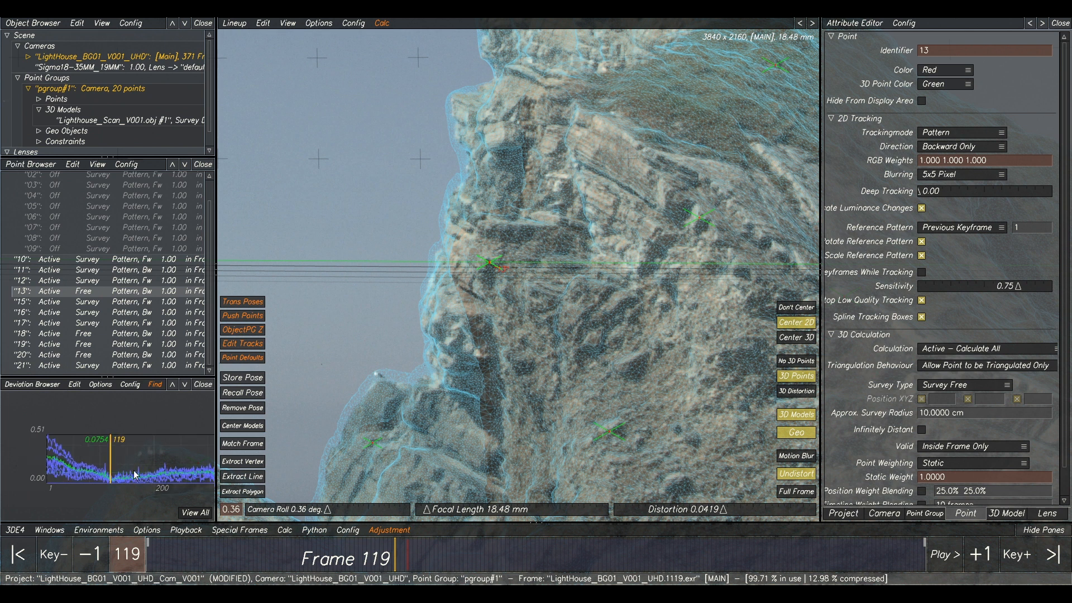
- Check the scan alignment at frame 283 in the Lineup view and deselect point 13
left_click(447, 558)
mouse_move(458, 559)
left_mouse_down()
mouse_move(922, 558)
mouse_move(740, 558)
left_mouse_up()
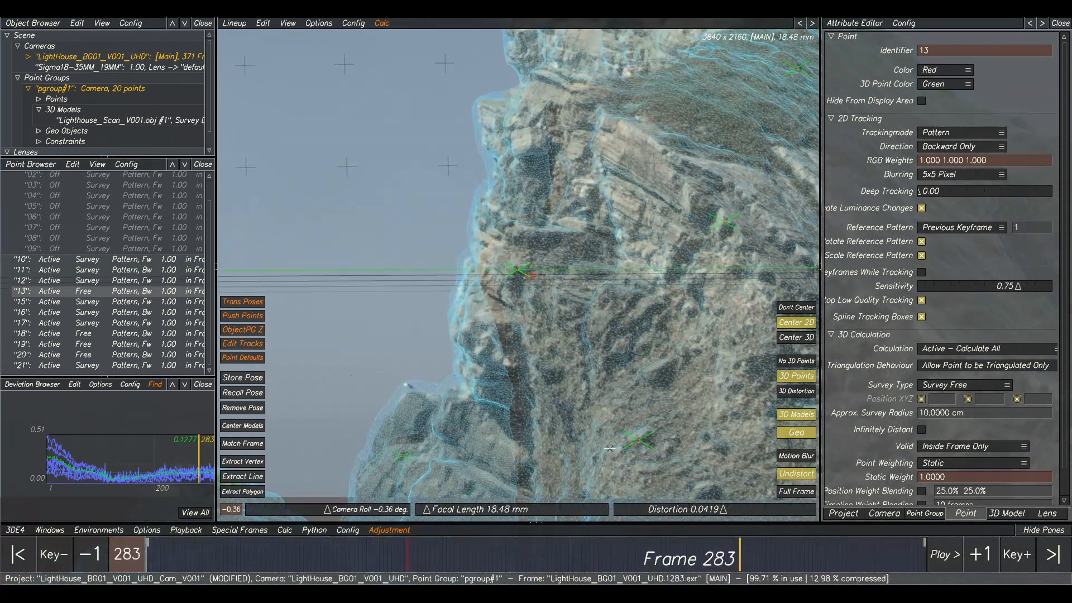
left_click(610, 449)
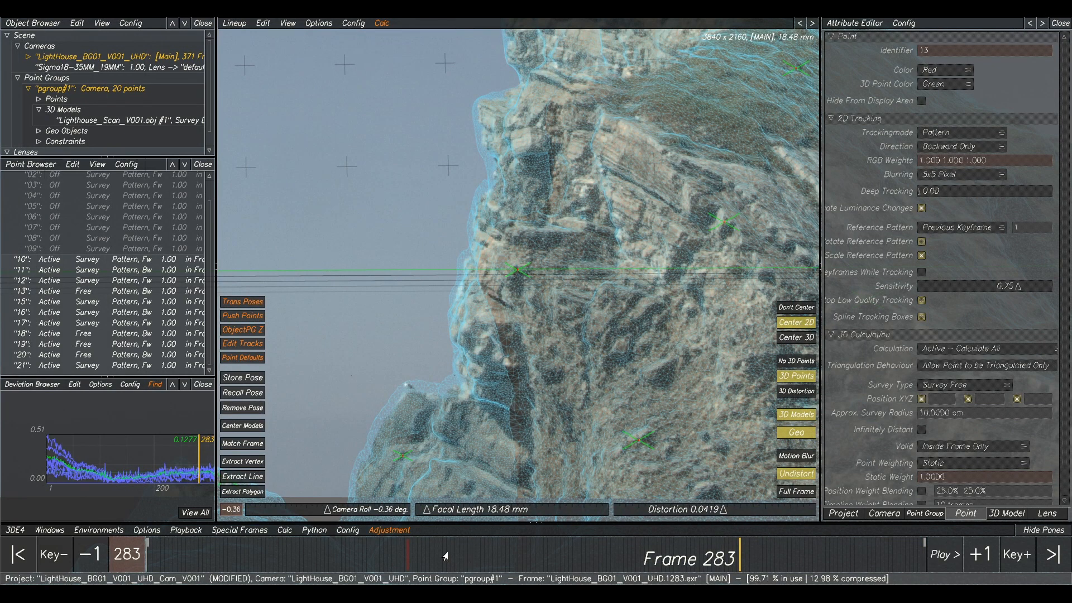
- Run the fine adaptive parameter adjustment on the default lens's focal length, recalculate everything and use the result
left_click(551, 522)
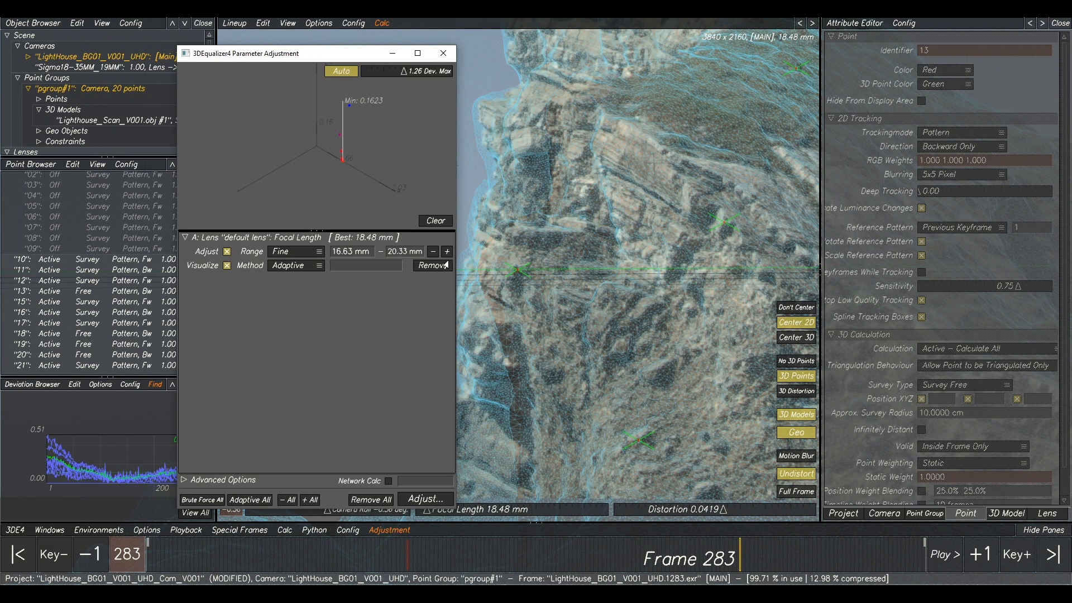
left_click(414, 499)
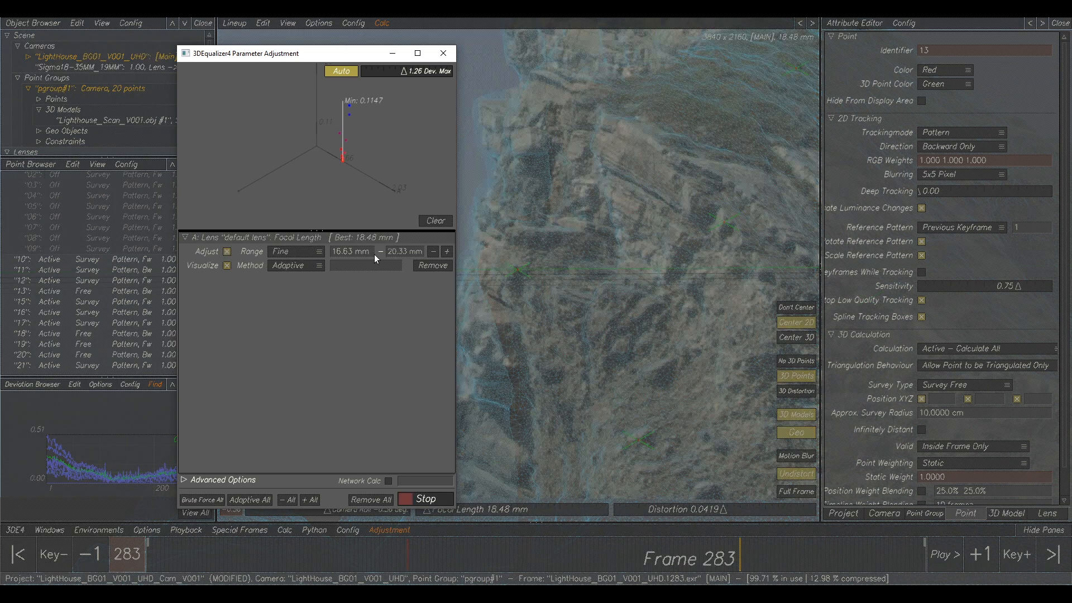
left_click(426, 302)
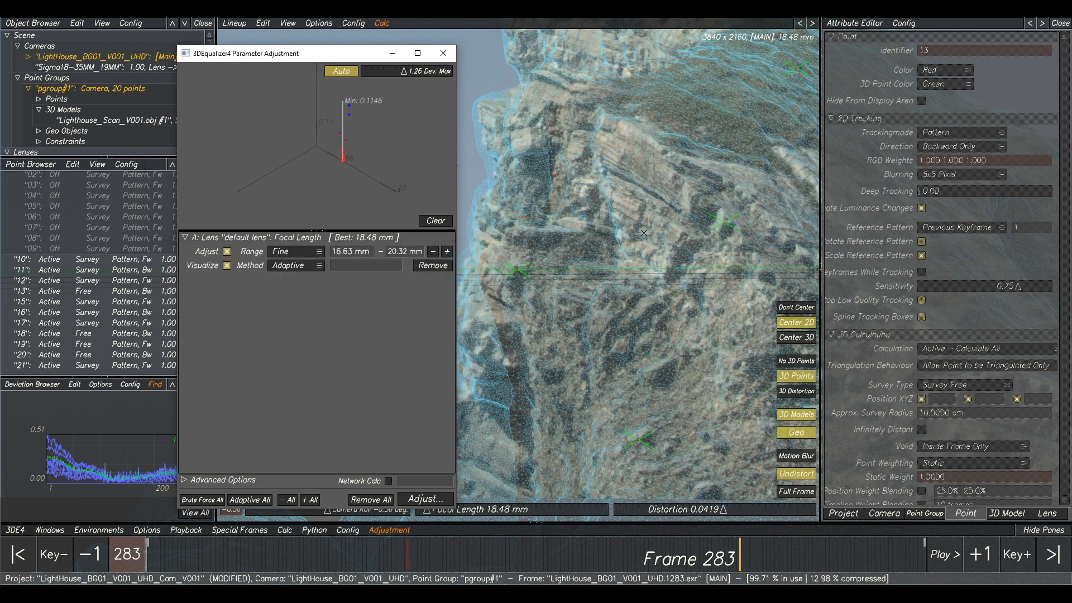
left_click(645, 232)
key("alt+c")
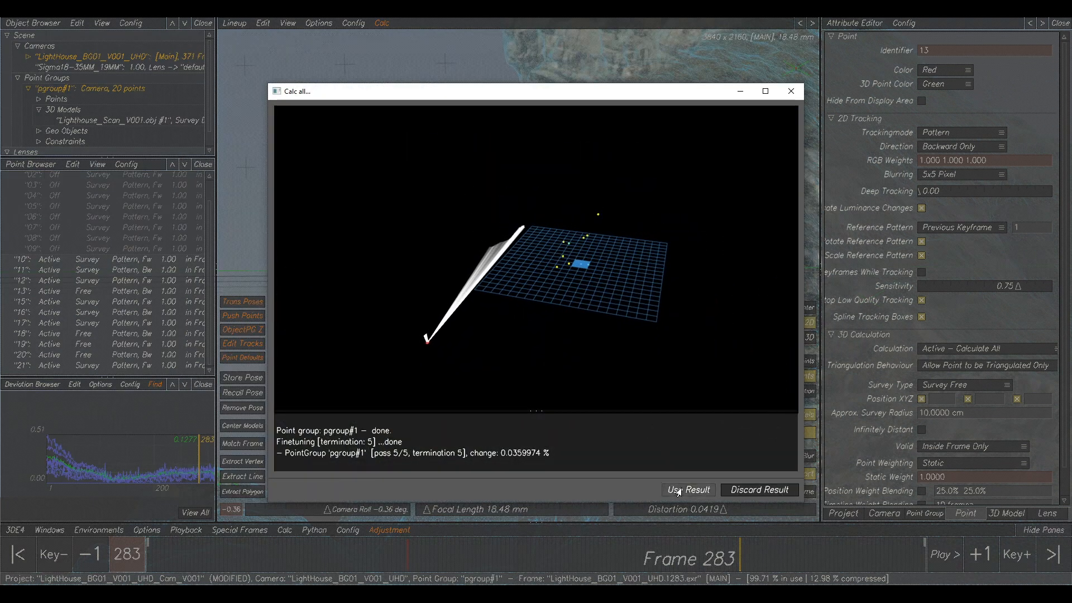
left_click(688, 490)
- Examine the whole deviation curve and play back the shot in the Lineup view to check how the scan sticks to the plate
left_click(797, 492)
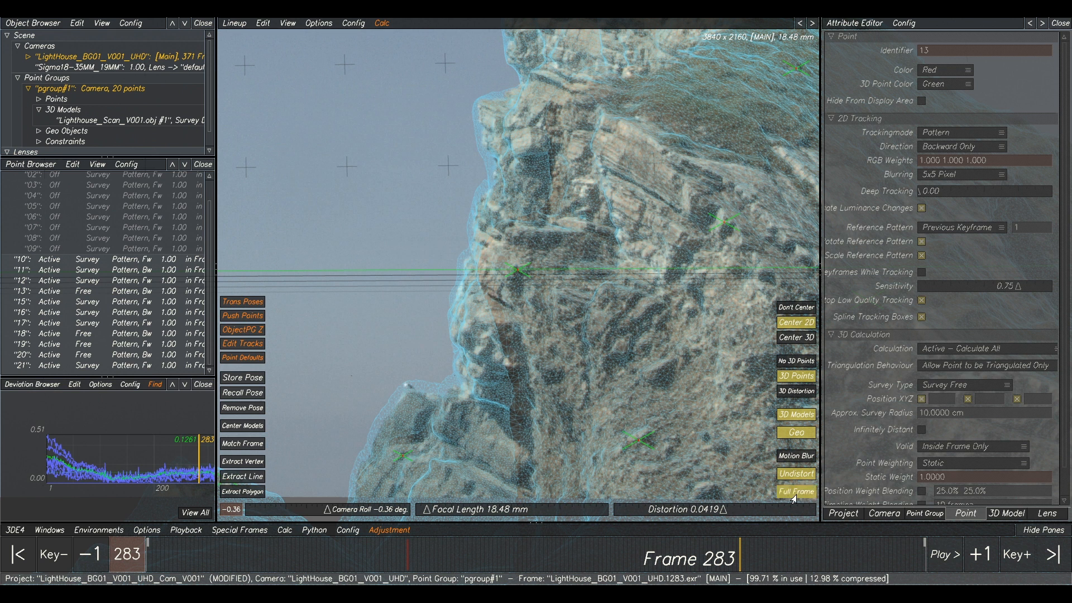
right_click_drag(183, 452, 182, 449, "alt")
middle_click_drag(173, 443, 114, 443, "alt")
mouse_move(138, 462)
right_mouse_down("alt")
mouse_move(114, 462)
mouse_move(129, 466)
right_mouse_up("alt")
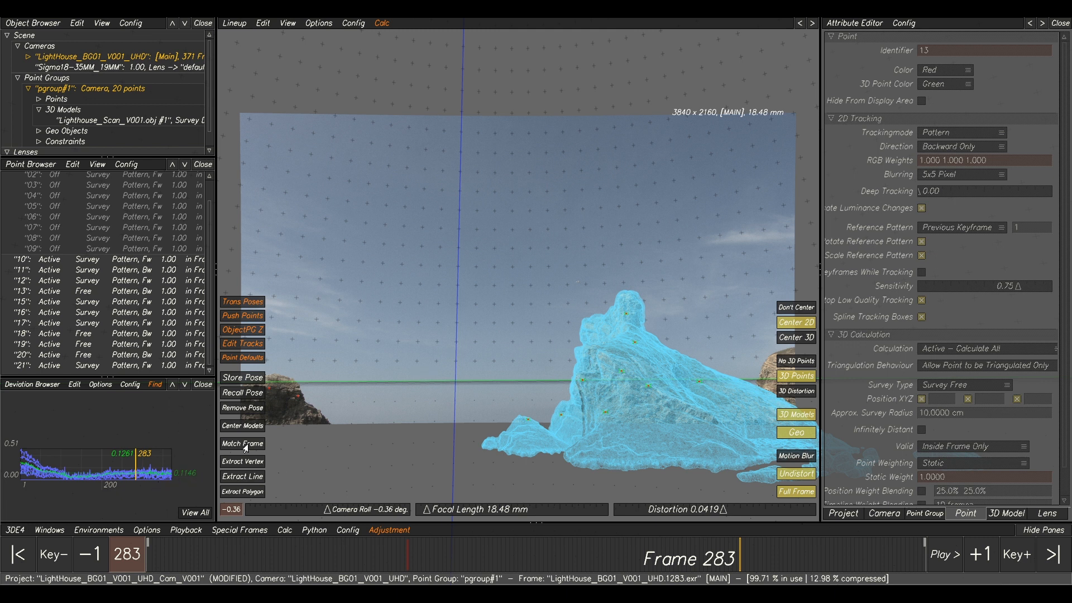
left_click(791, 491)
key("space")
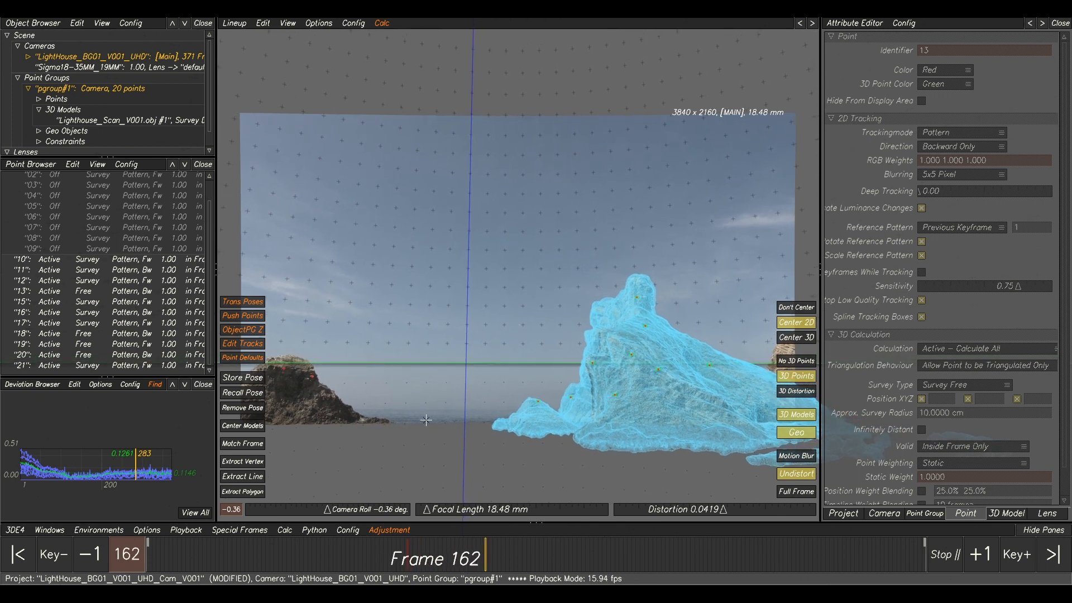
scroll(662, 407, "down", 3)
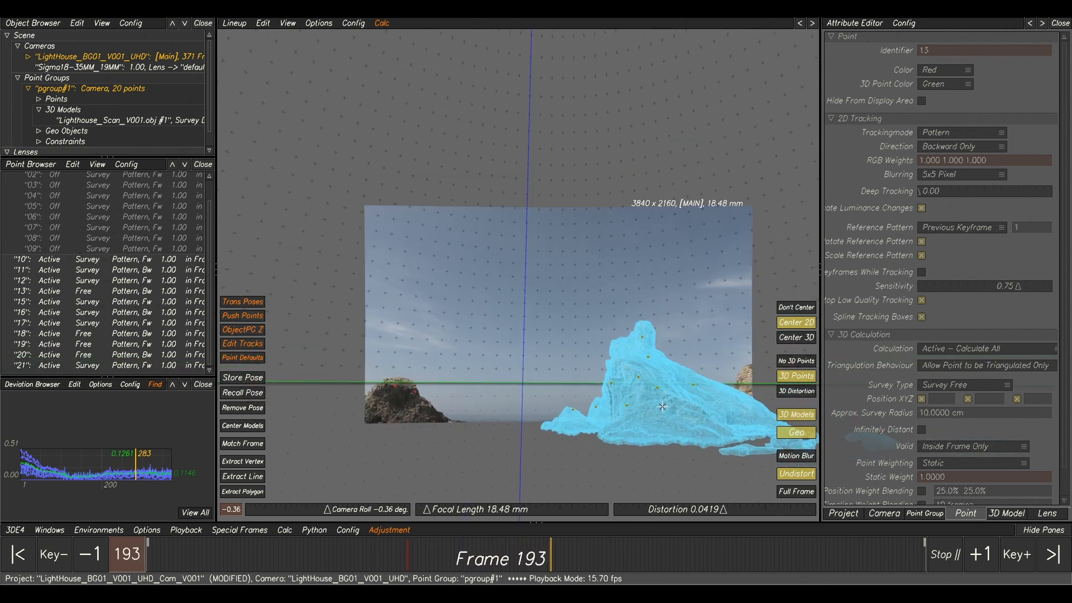
scroll(663, 407, "up", 5)
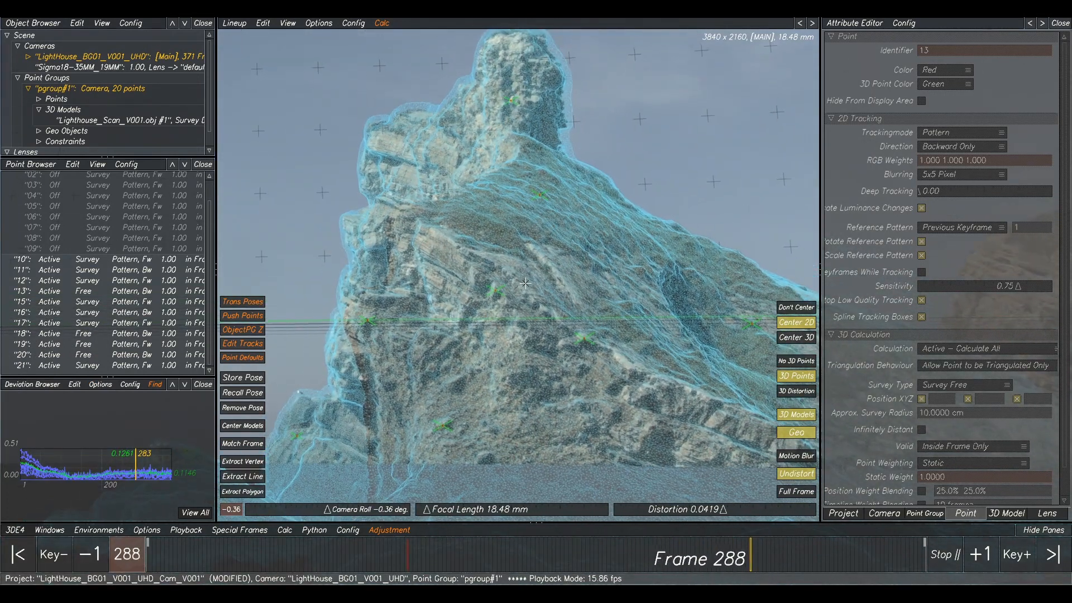
scroll(526, 284, "down", 2)
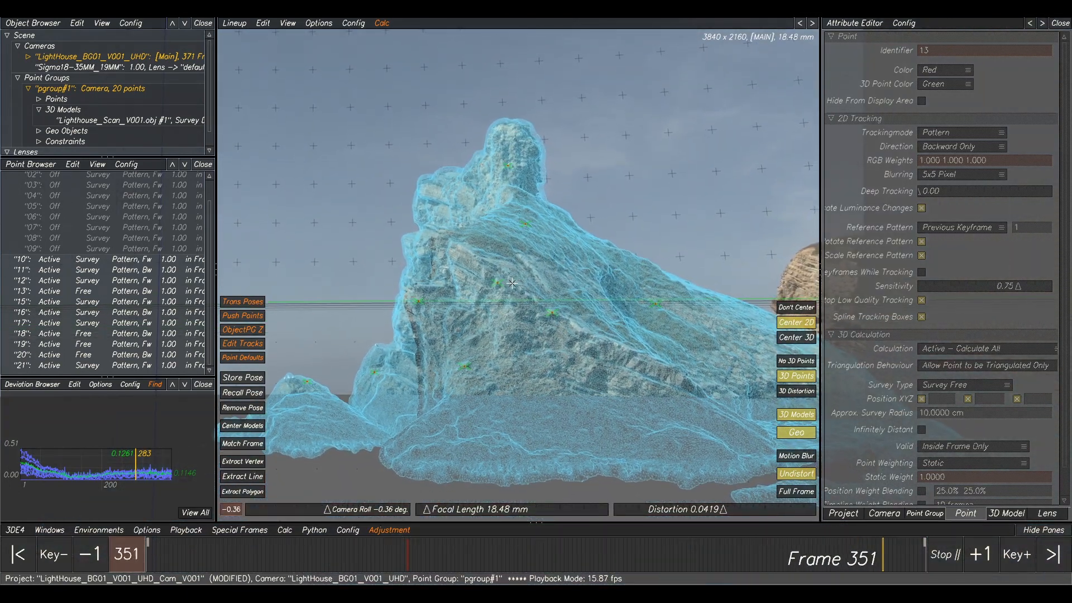
key("space")
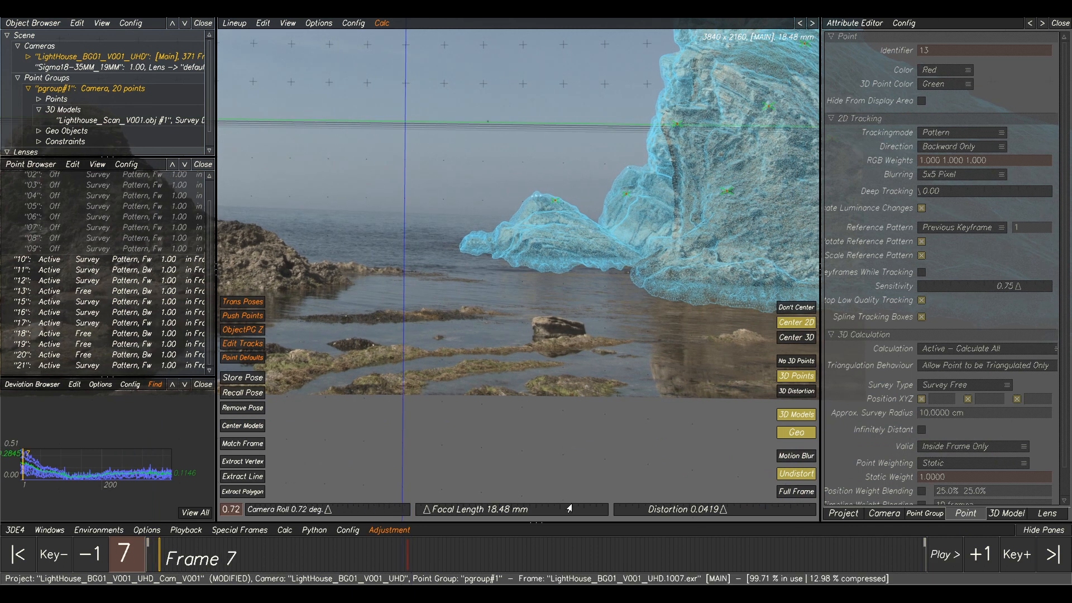
- Collapse the SF point set, show the camera attributes, and select the Lighthouse_Scan_V001.obj model
scroll(632, 135, "down", 3)
middle_click_drag(594, 167, 705, 372)
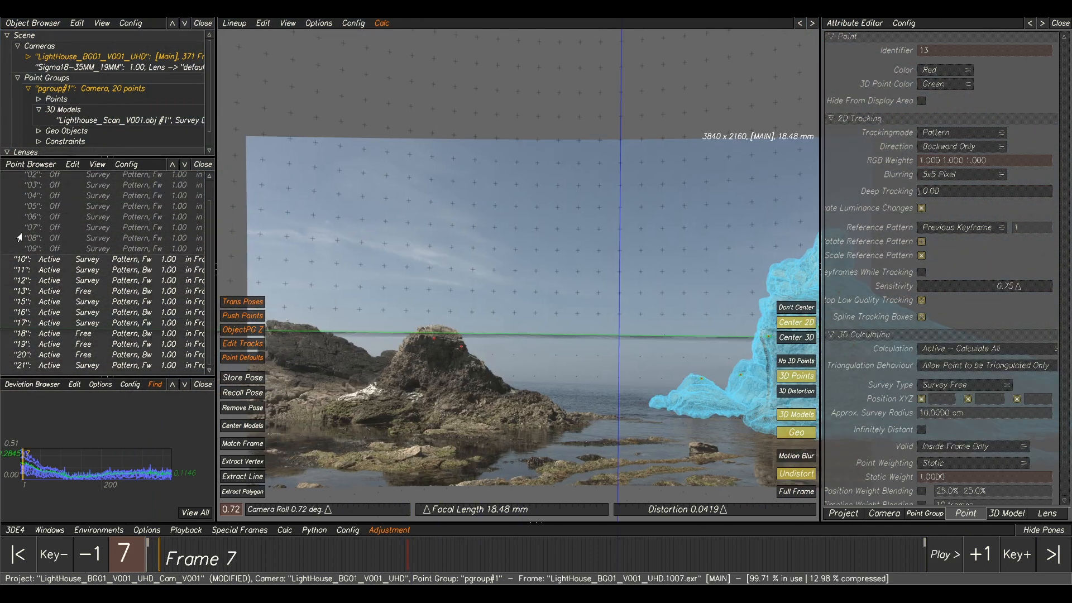
scroll(20, 238, "up", 2)
left_click(7, 177)
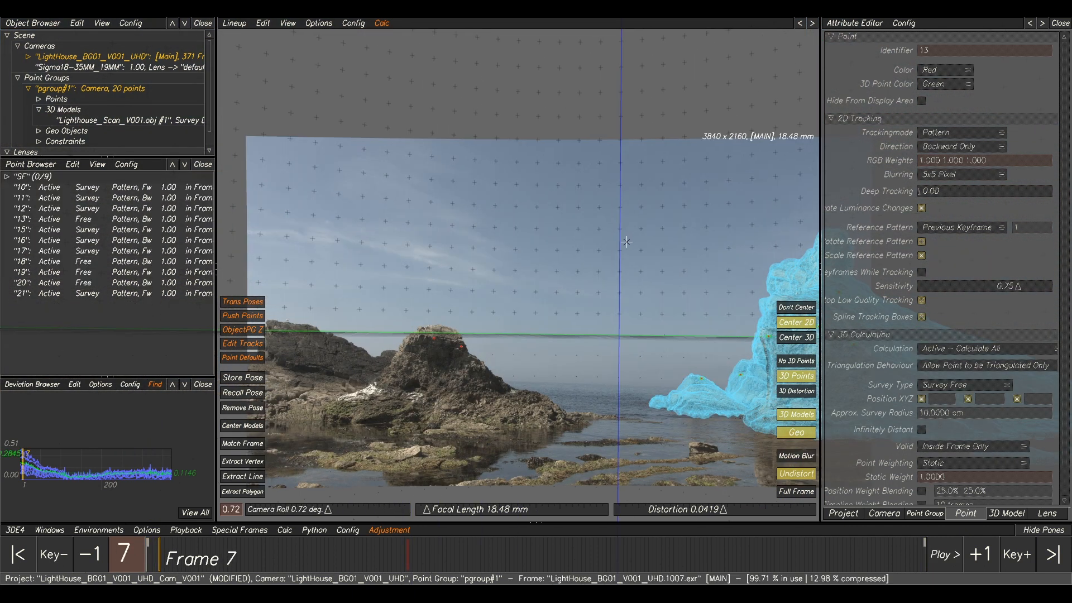
middle_click_drag(616, 245, 593, 233)
left_click(887, 513)
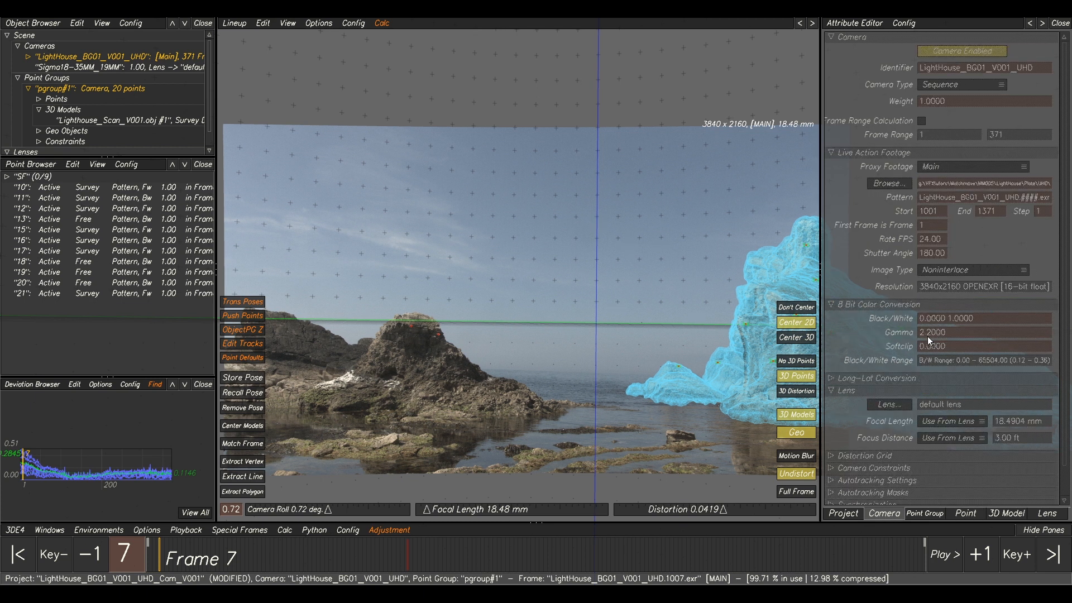
left_click(101, 119)
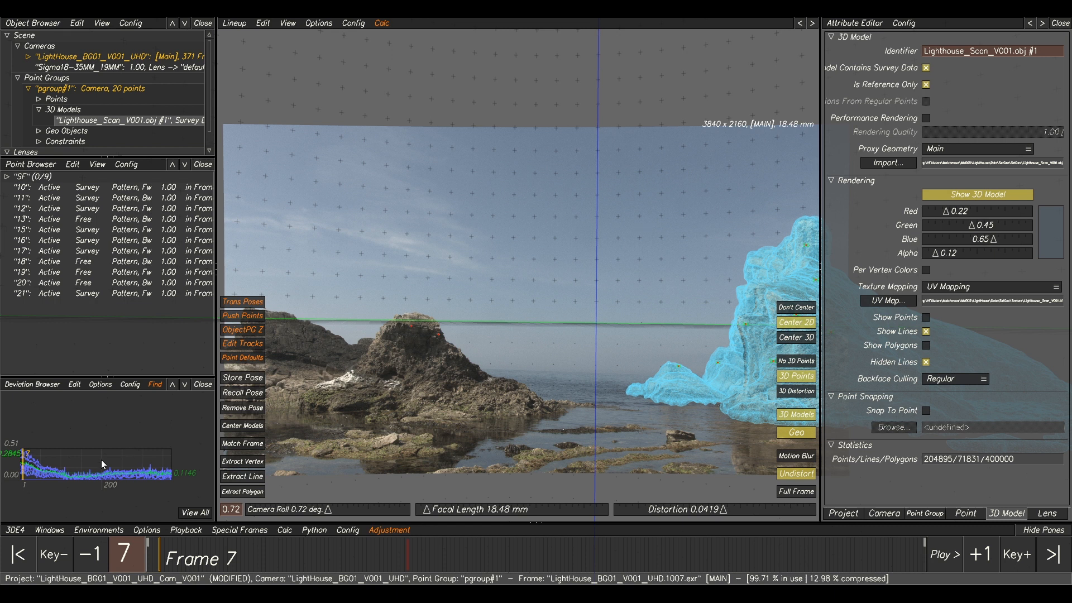
- Save the project over LightHouse_BG01_V001_UHD_Cam_V001.3de in the LightHouse_BG01_V001_UHD_Cam_V001 folder
left_click(23, 530)
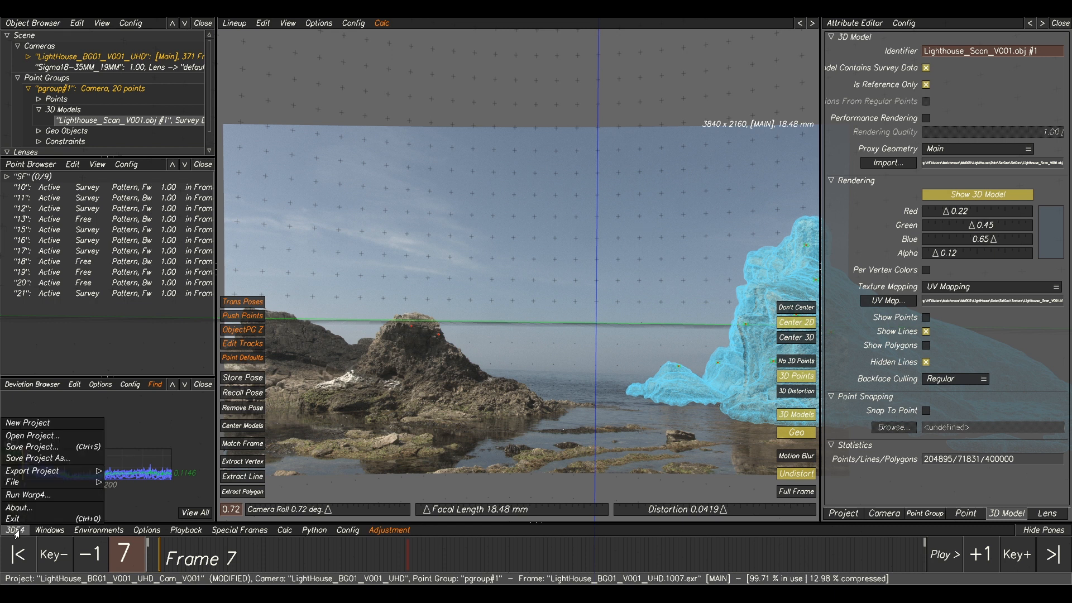
left_click(38, 458)
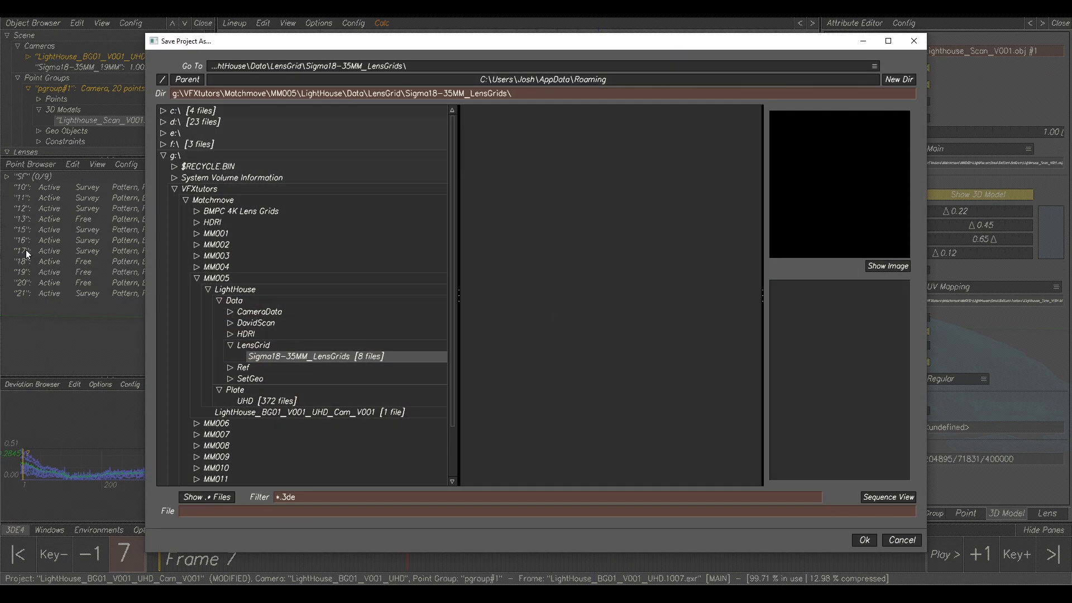
left_click(254, 413)
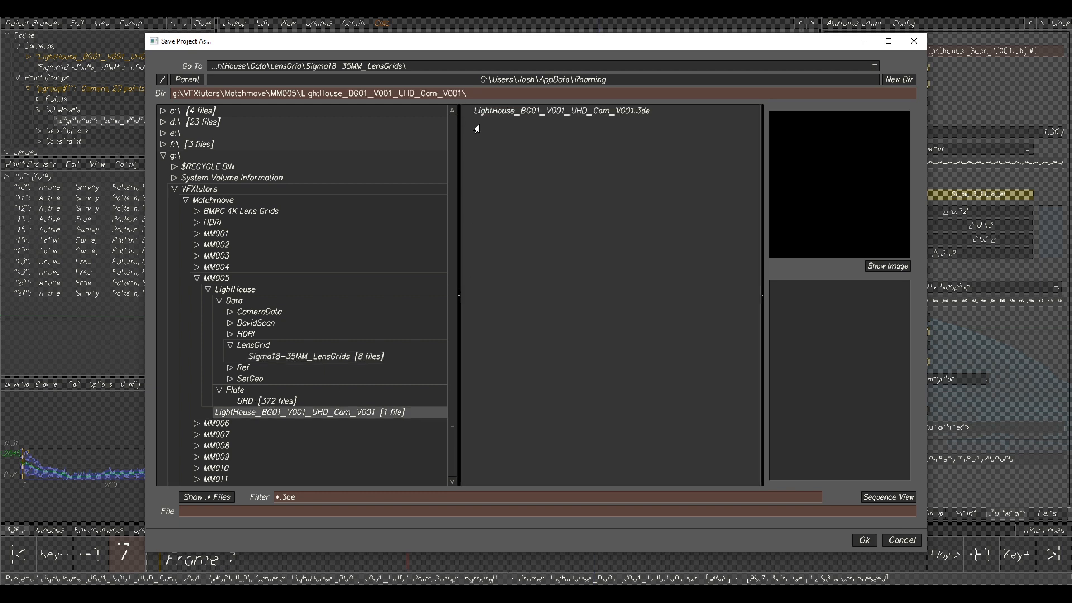
left_click(501, 115)
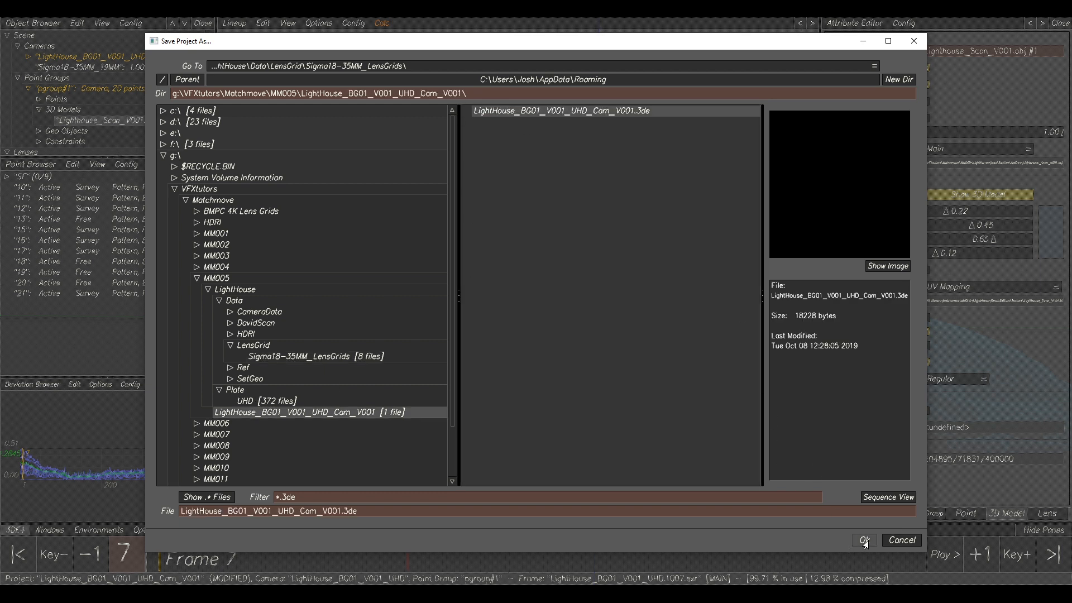
left_click(865, 540)
left_click(648, 316)
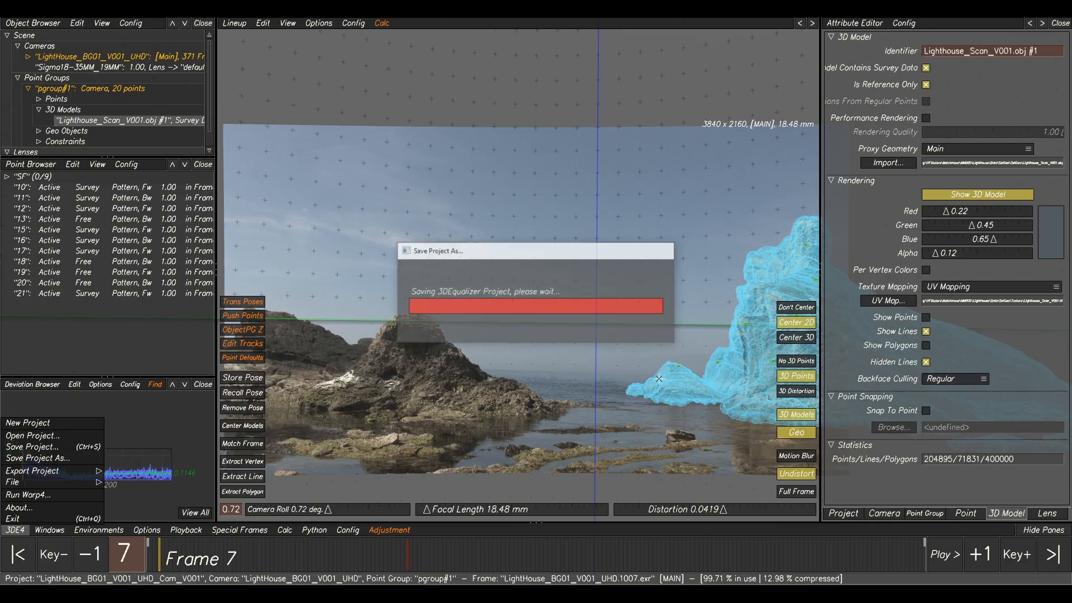
middle_click_drag(619, 266, 551, 223)
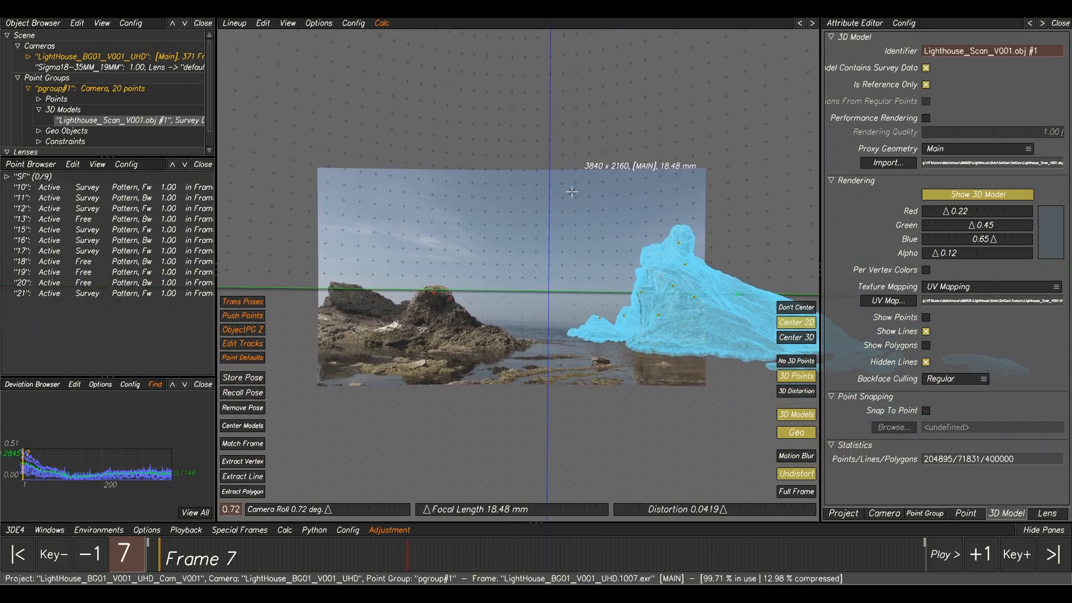
scroll(573, 190, "up", 1)
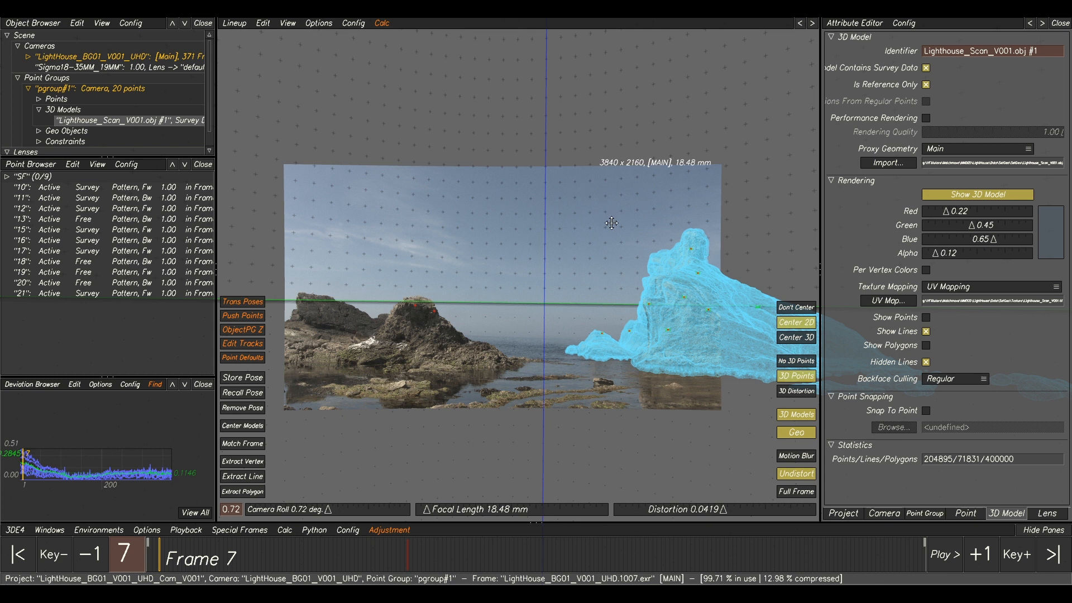
scroll(614, 202, "up", 2)
middle_click_drag(517, 242, 523, 237)
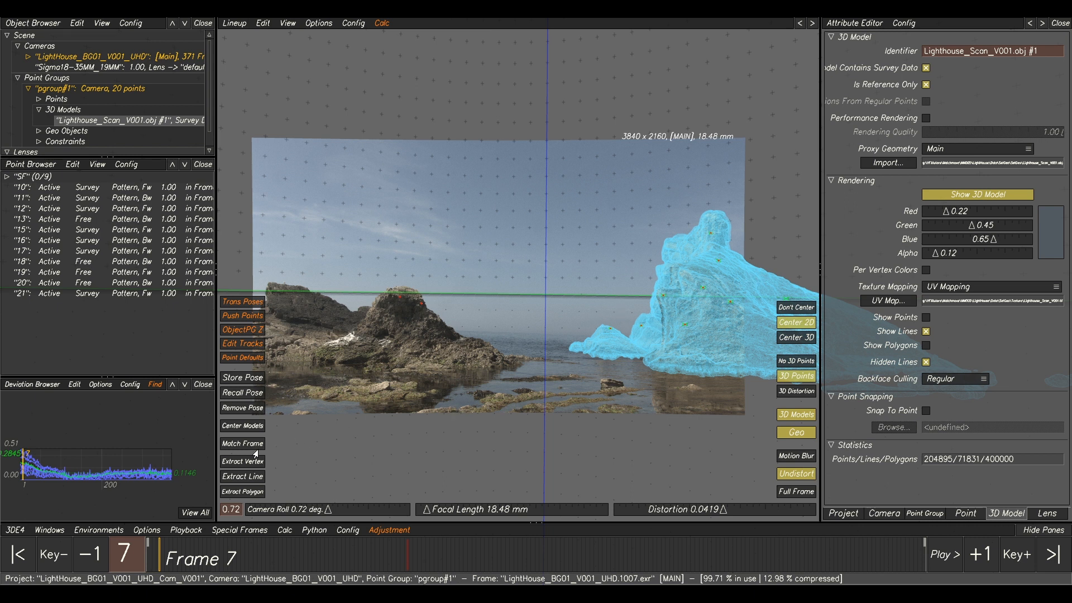
- Start a Maya export of the project and set its start frame to 1001
left_click(14, 531)
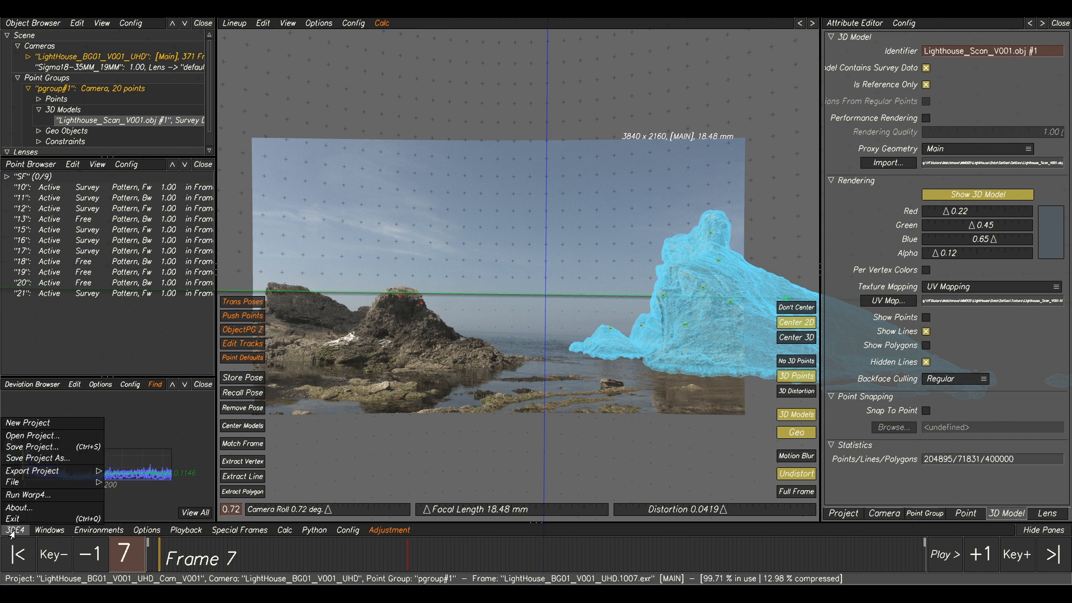
mouse_move(34, 473)
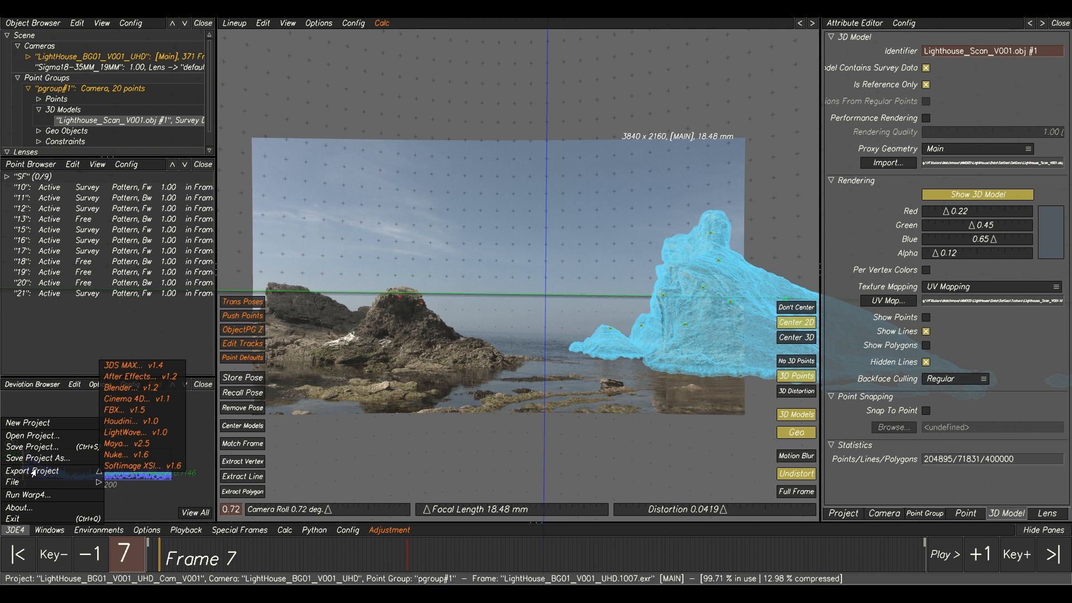
left_click(127, 448)
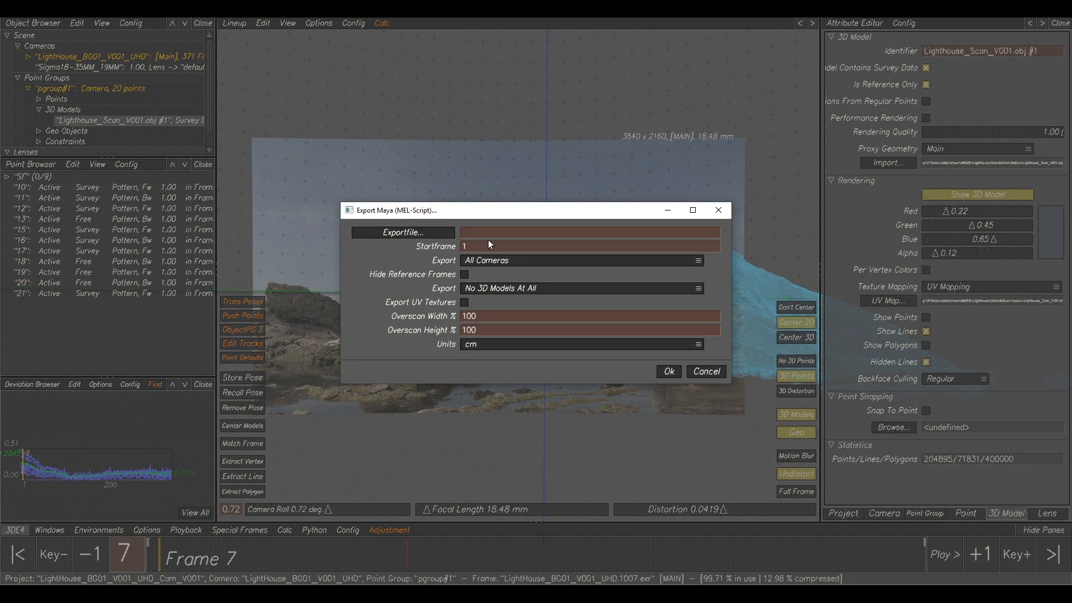
left_click(480, 248)
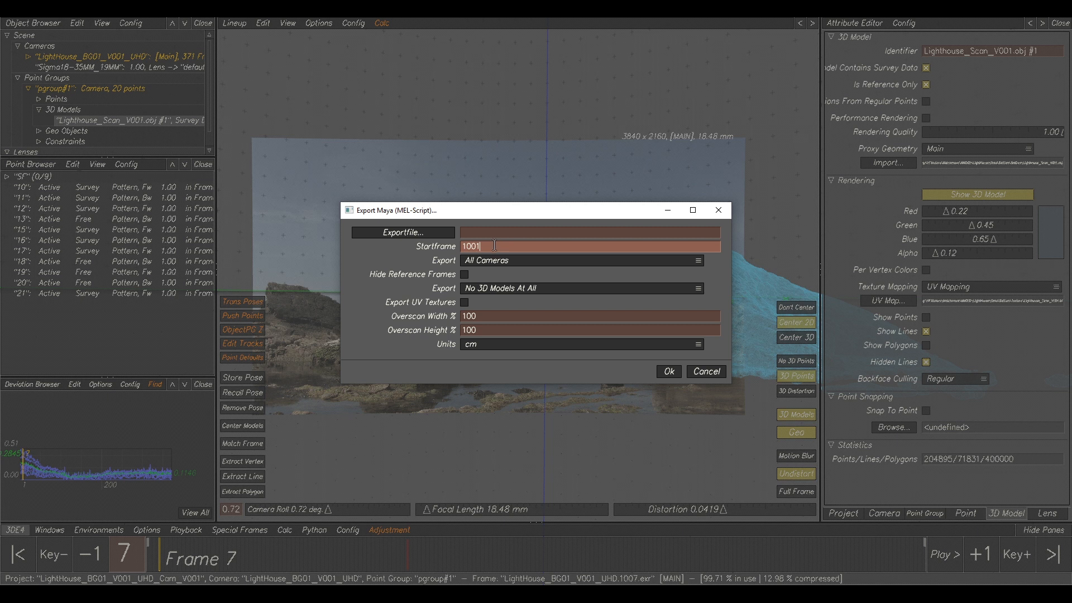
- Name the export file LightHouse_BG01_V001_UHD_Cam_V001.mel in the LightHouse_BG01_V001_UHD_Cam_V001 folder and export the Maya script
left_click(400, 235)
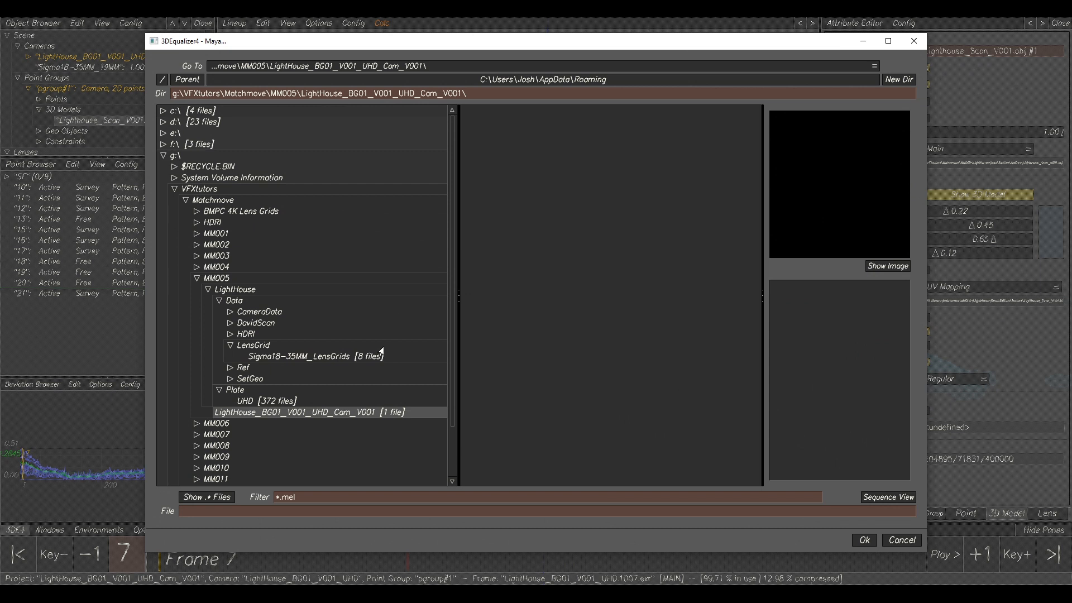
left_click(269, 513)
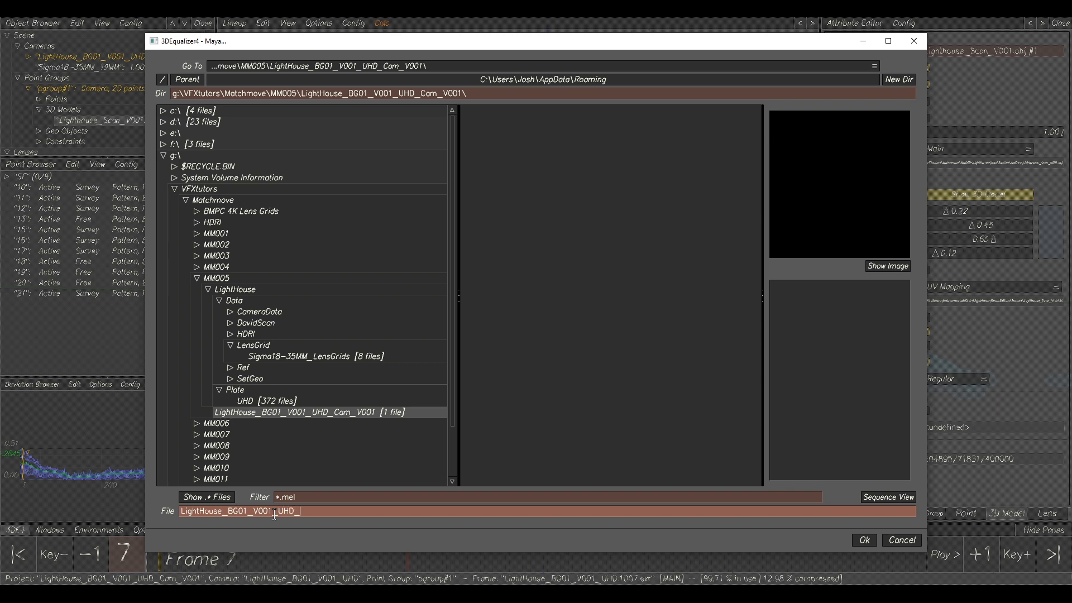
type("01")
left_click(865, 541)
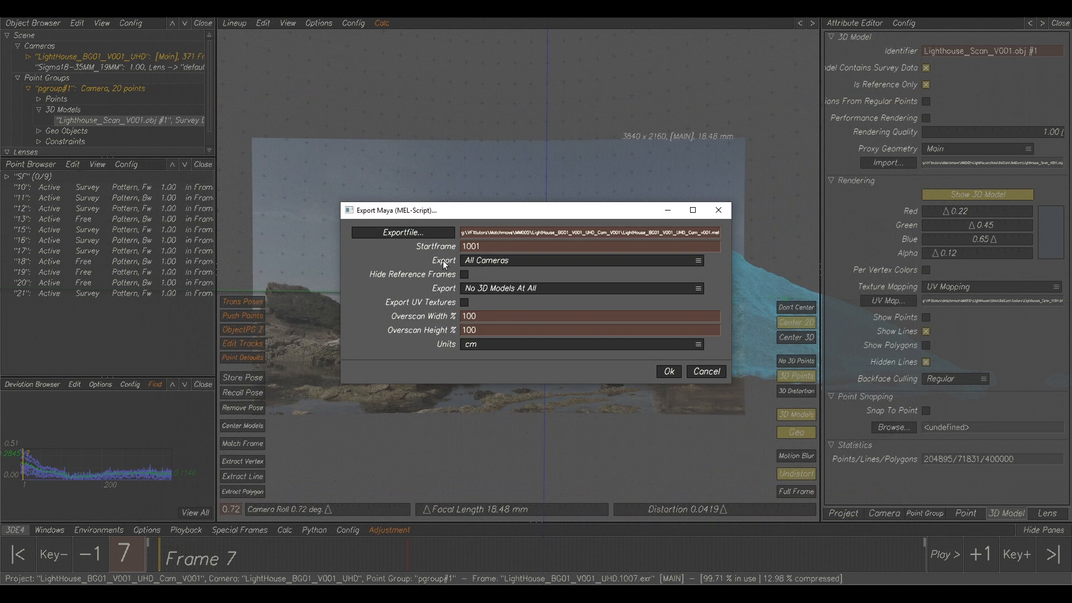
left_click(669, 372)
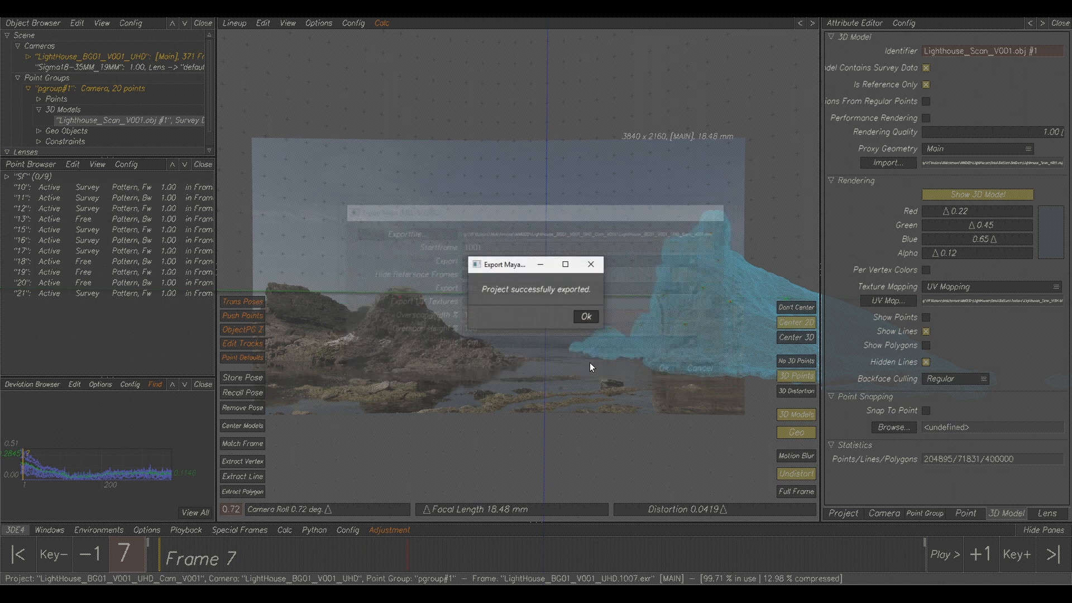
- Export the Nuke LD_3DE4 lens distortion node as LightHouse_BG01_V001_UHD_NukeLDnode_v001.nk in the LightHouse_BG01_V001_UHD_Cam_V001 folder
left_click(578, 319)
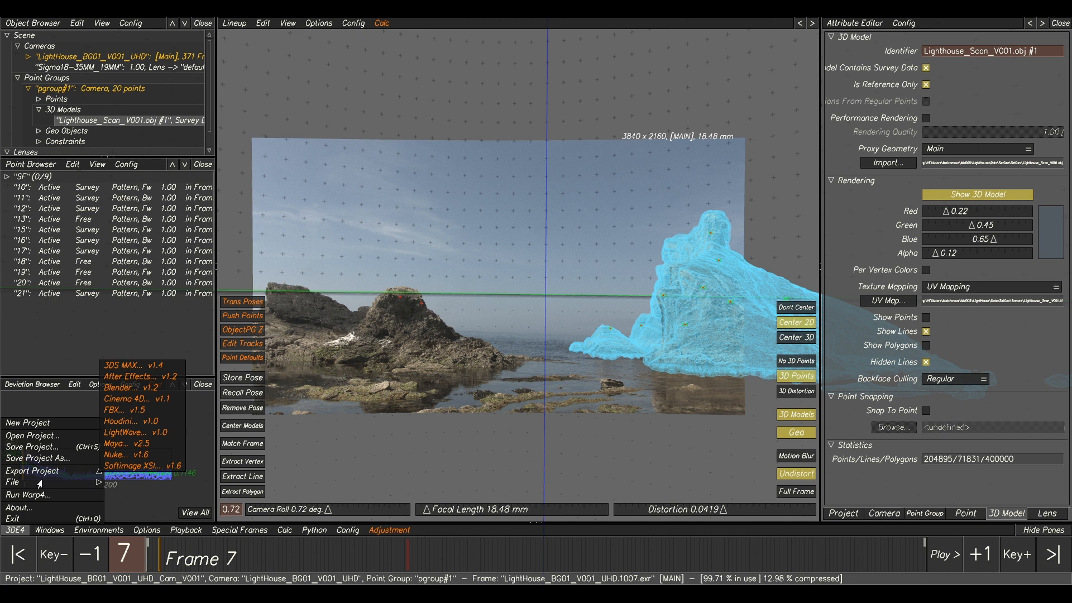
mouse_move(19, 484)
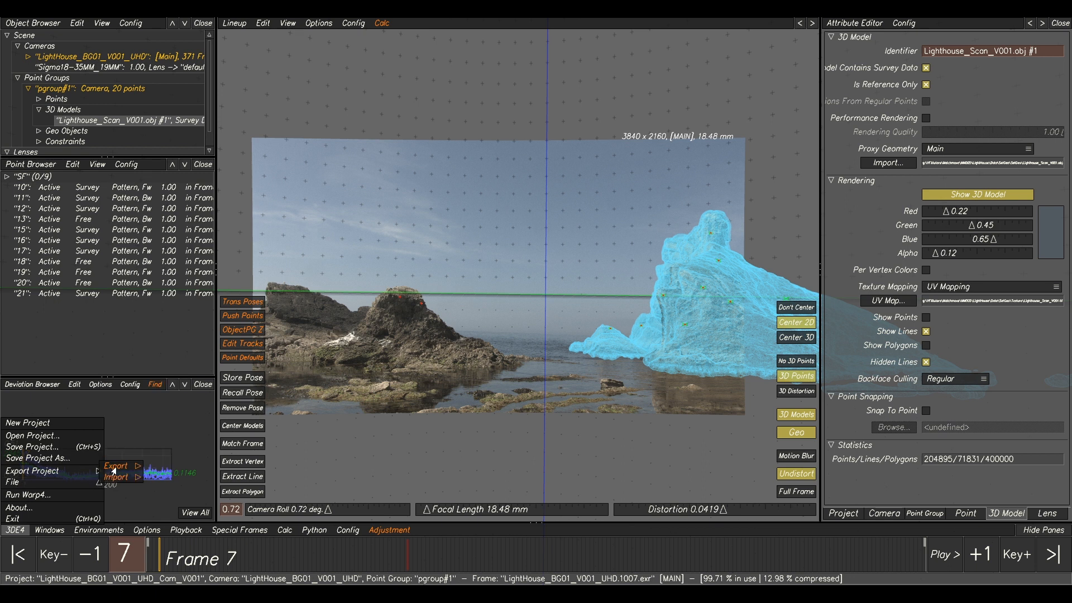
mouse_move(116, 468)
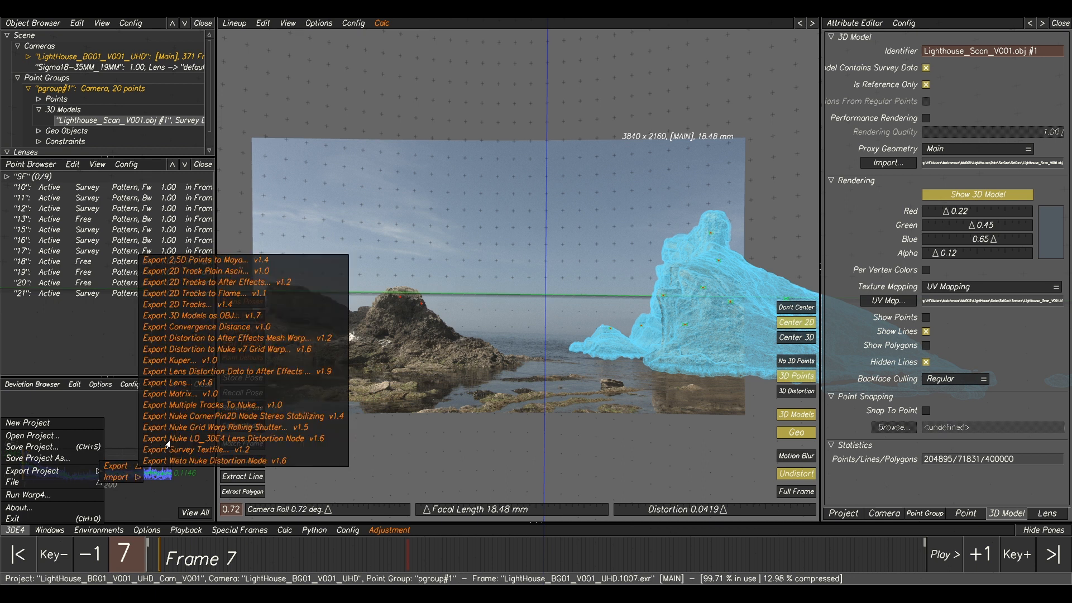
left_click(253, 439)
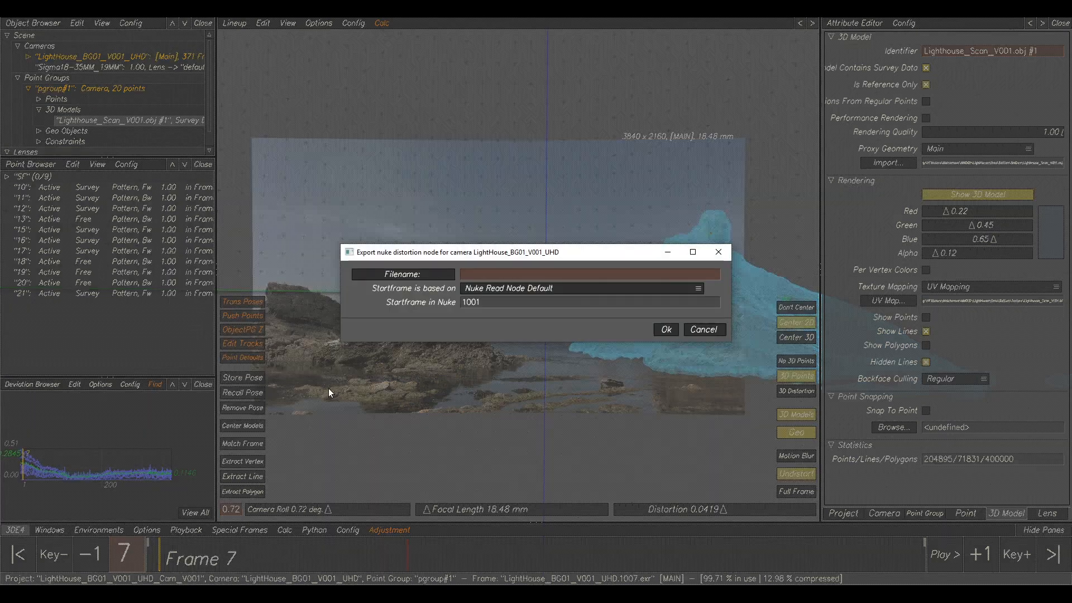
left_click(397, 275)
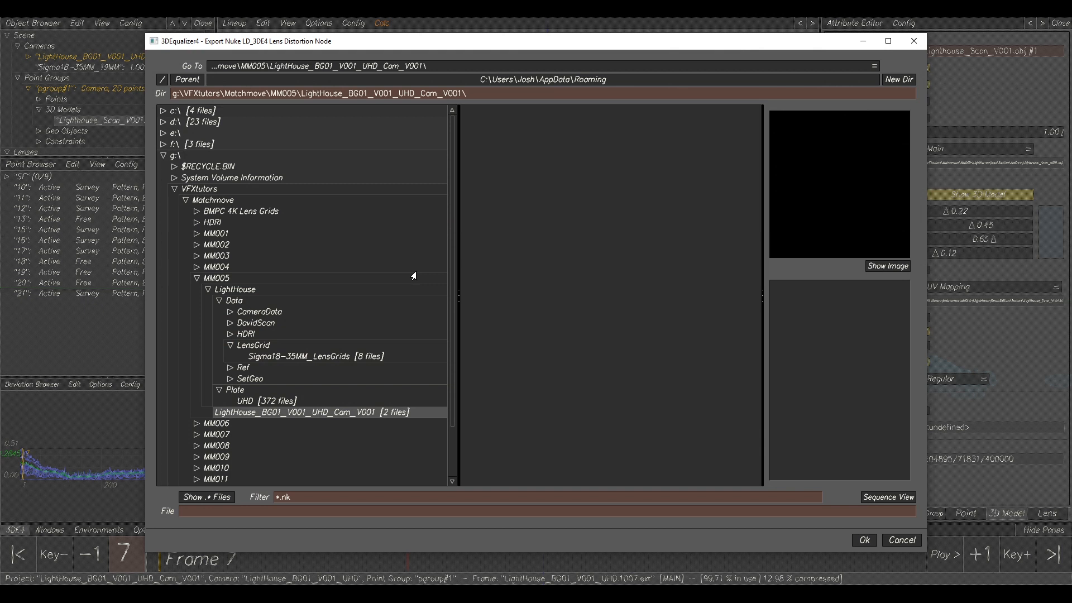
left_click(236, 510)
type("Li")
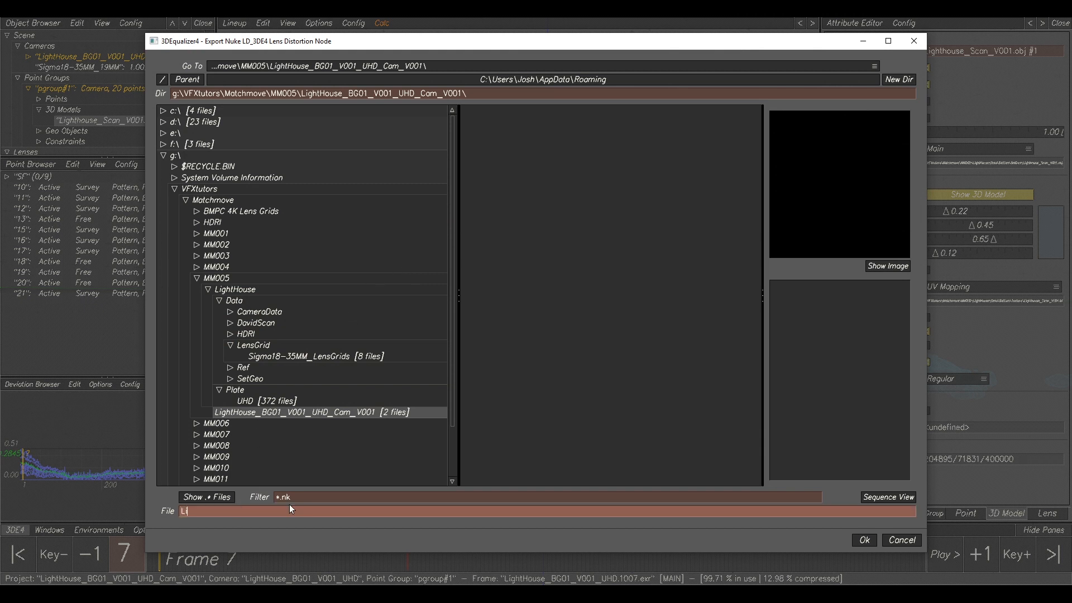
type("ghtHouse_BG01_")
type("LDnode_v001")
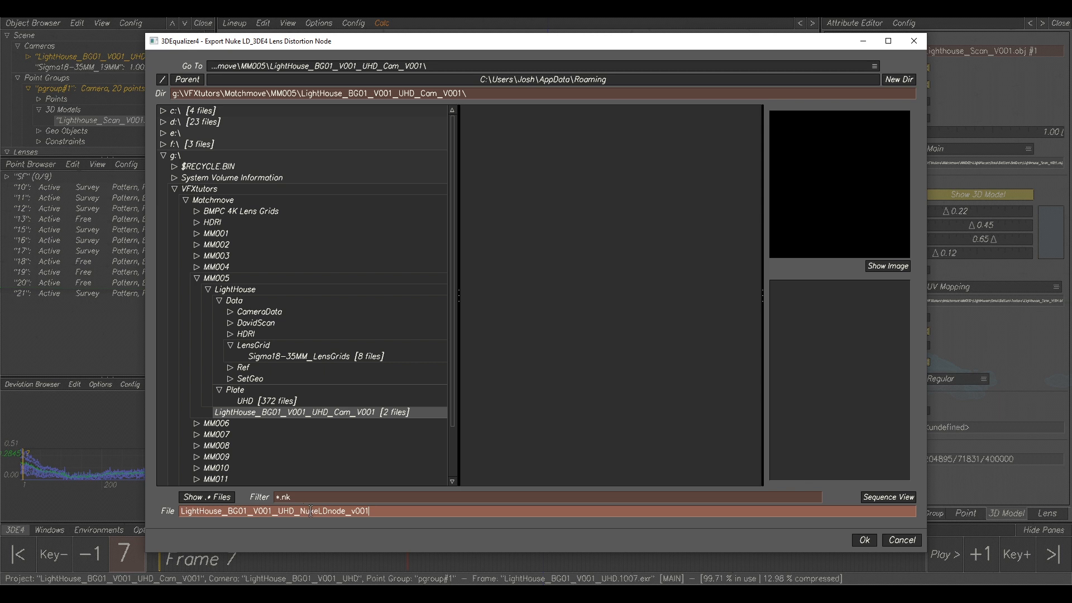
left_click(862, 542)
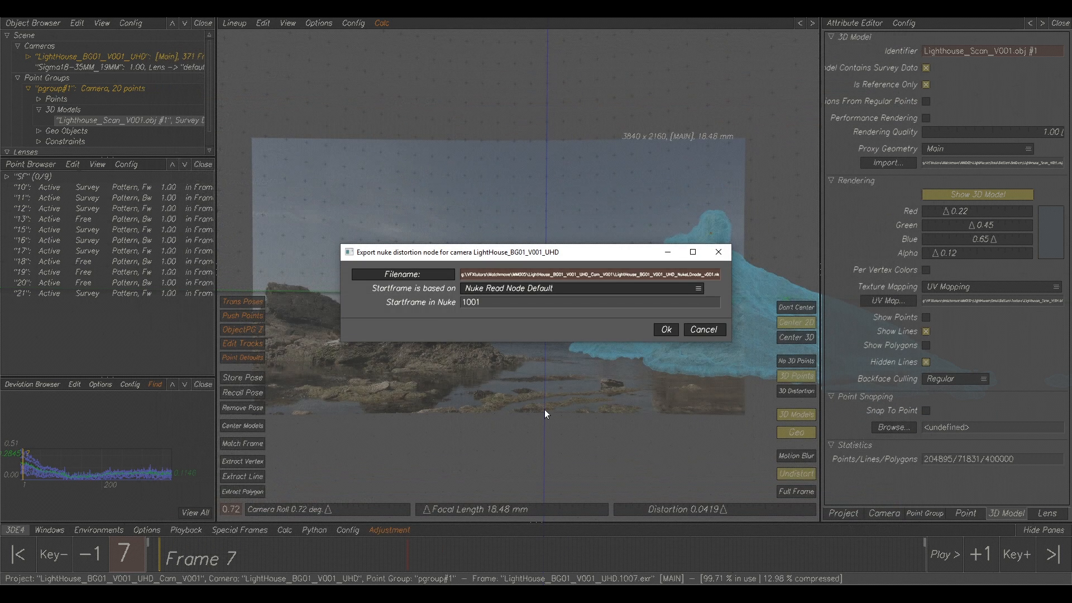
left_click(667, 328)
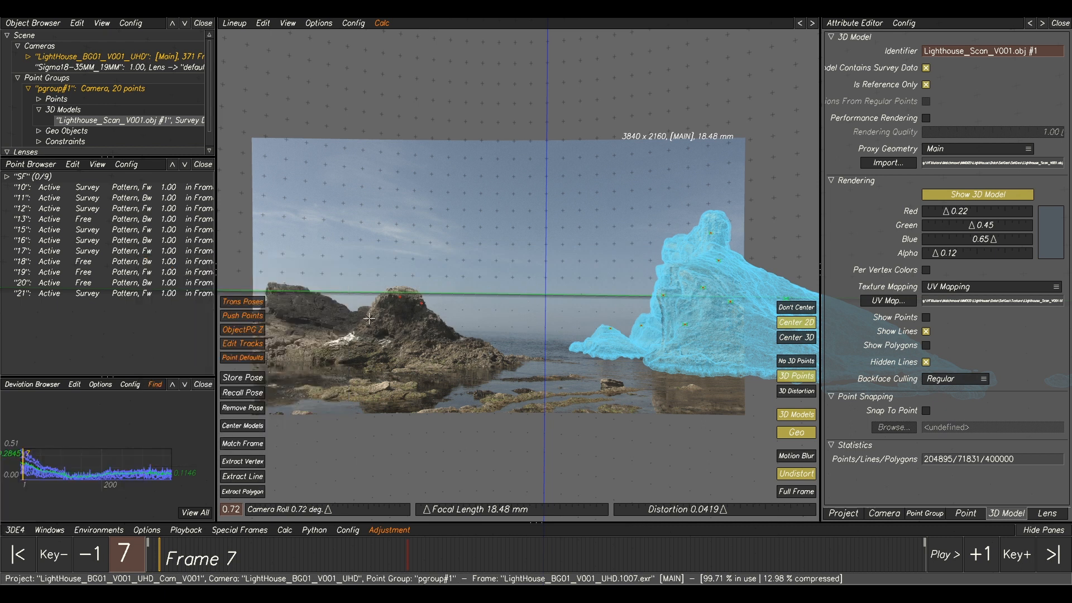
- Run Warp4 on the project and generate a warped preview of the LightHouse_BG01_V001_UHD footage
left_click(17, 530)
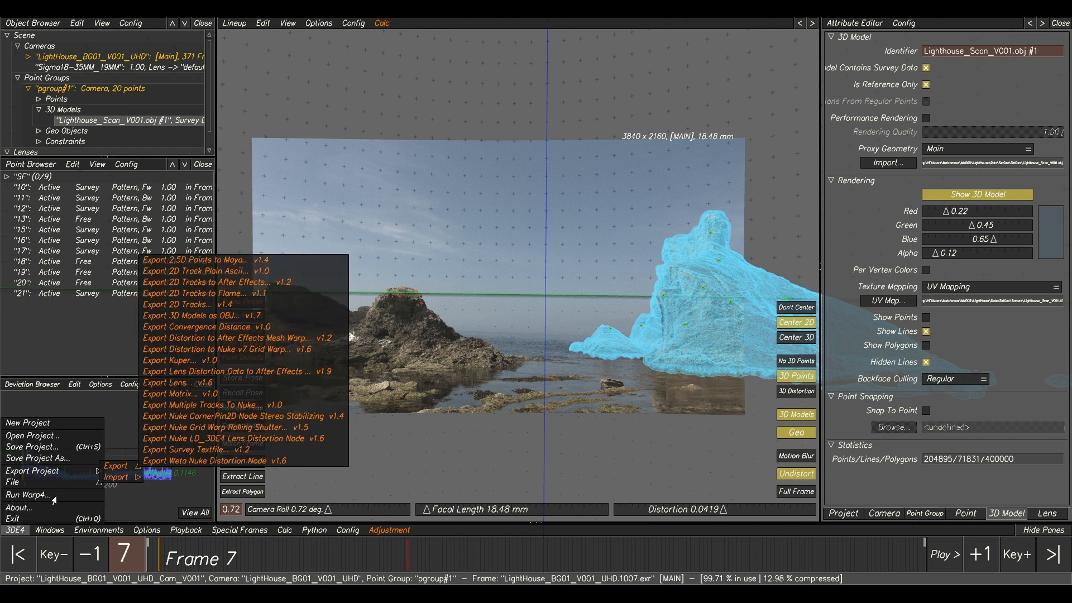
left_click(28, 495)
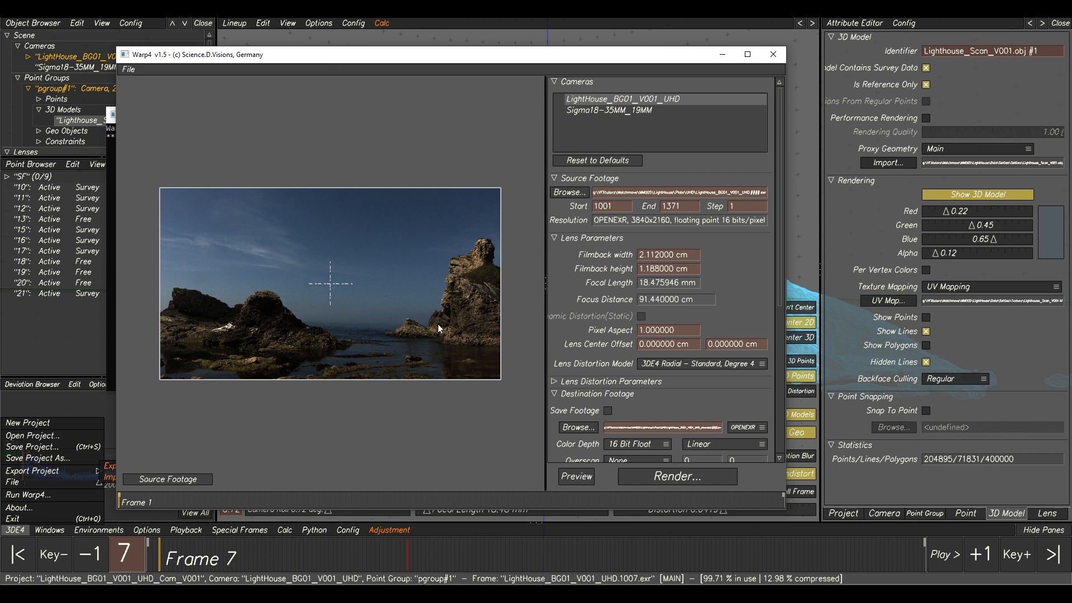
scroll(683, 425, "down", 3)
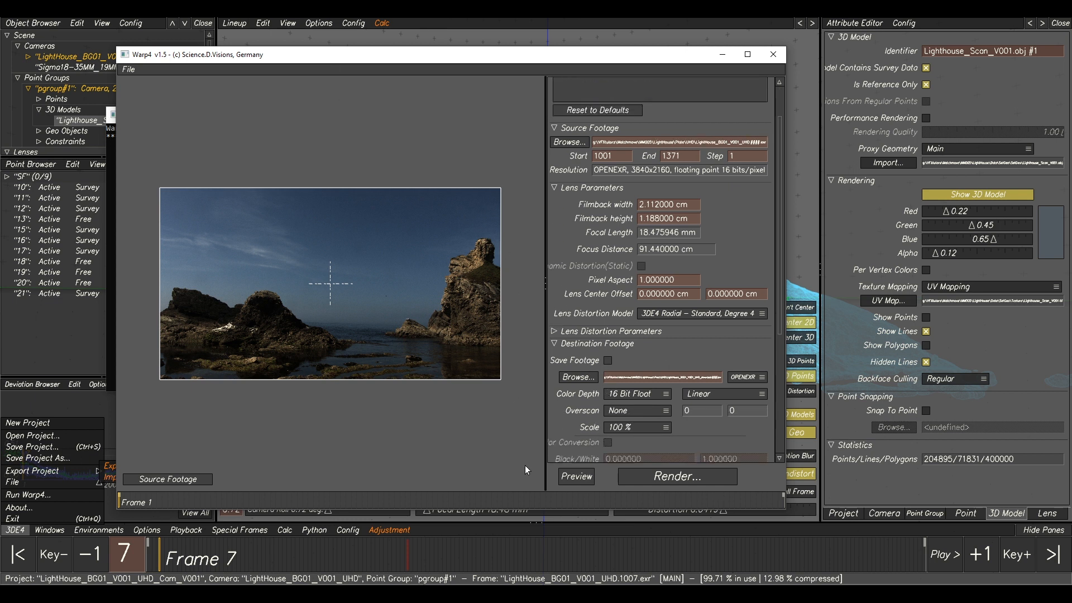
left_click(158, 479)
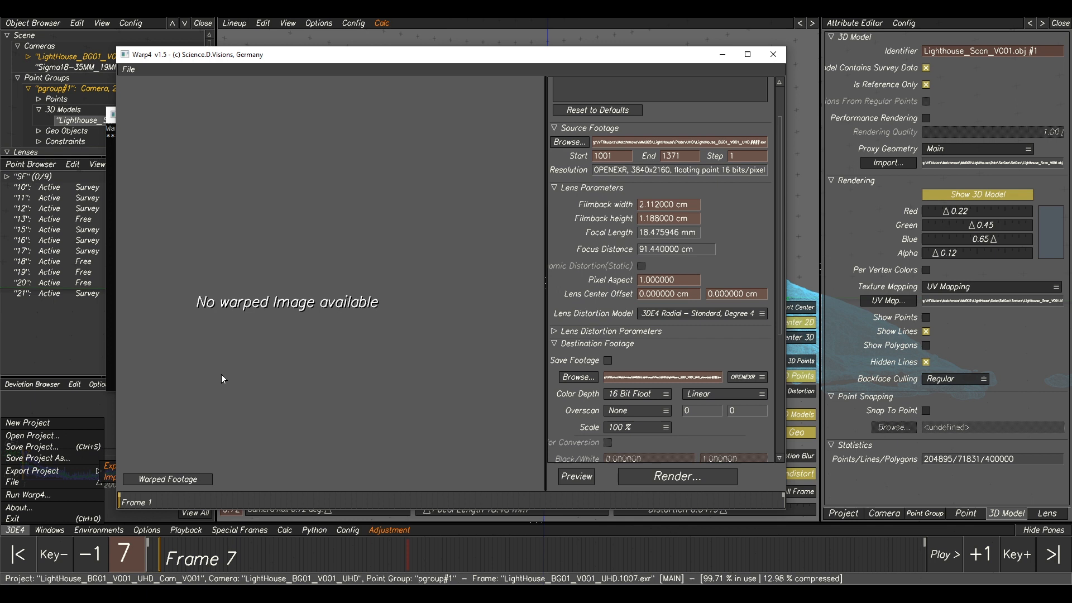
left_click(577, 476)
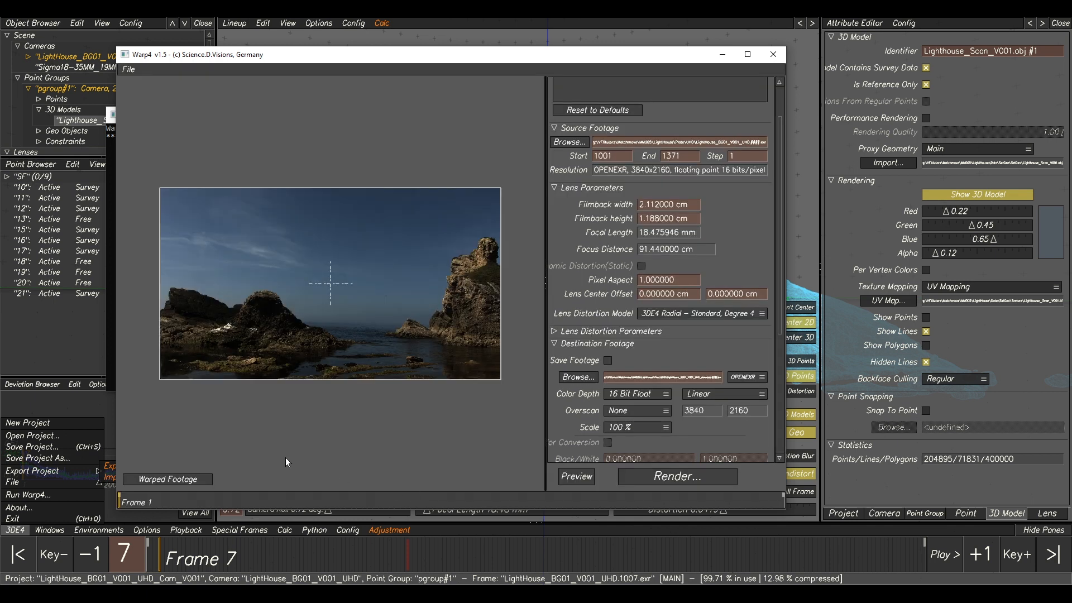
- Compare the source and warped footage by switching repeatedly between the two views
left_click(158, 480)
left_click(158, 479)
left_click(159, 479)
left_click(159, 479)
left_click(159, 479)
left_click(158, 480)
- Enable saving the destination footage and browse to g:\VFXtutors\Matchmove\MM005\LightHouse_BG01_V001_UHD_Cam_V001 for its output
left_click(608, 361)
left_click(579, 378)
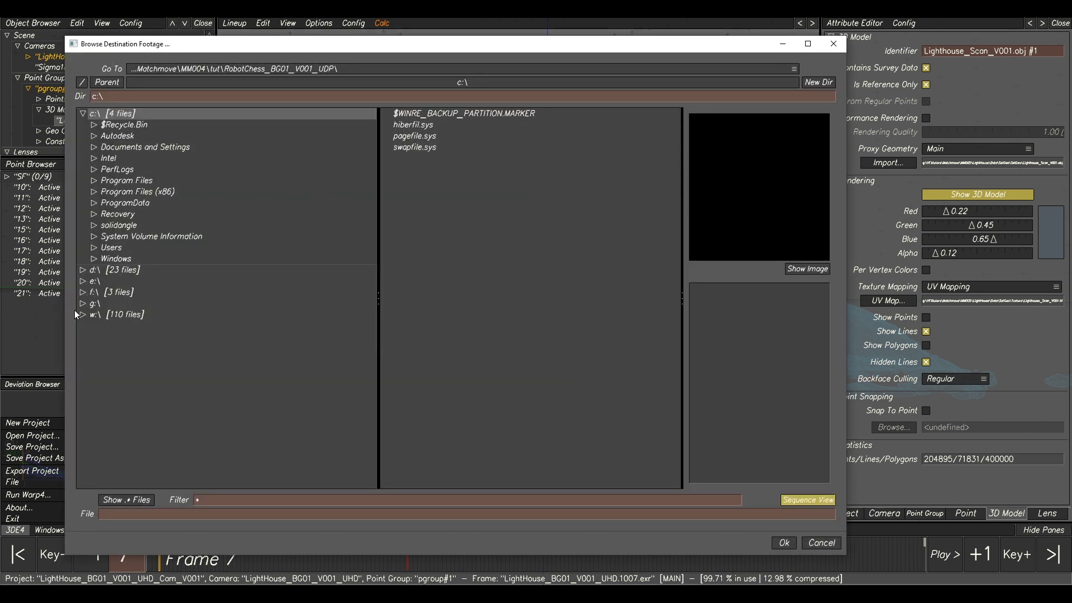
left_click(82, 303)
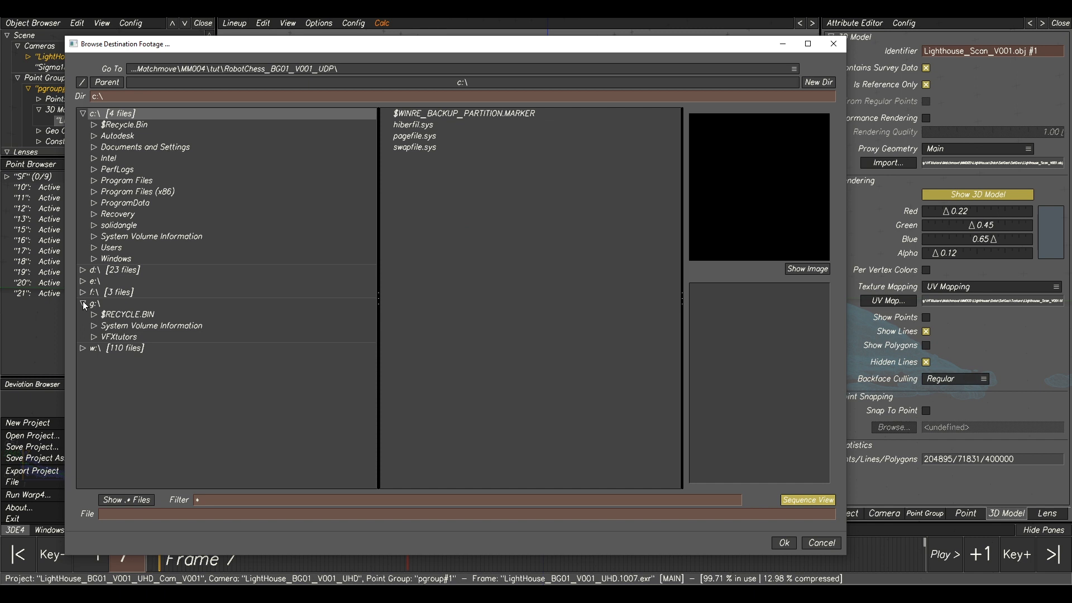
left_click(82, 115)
left_click(116, 196)
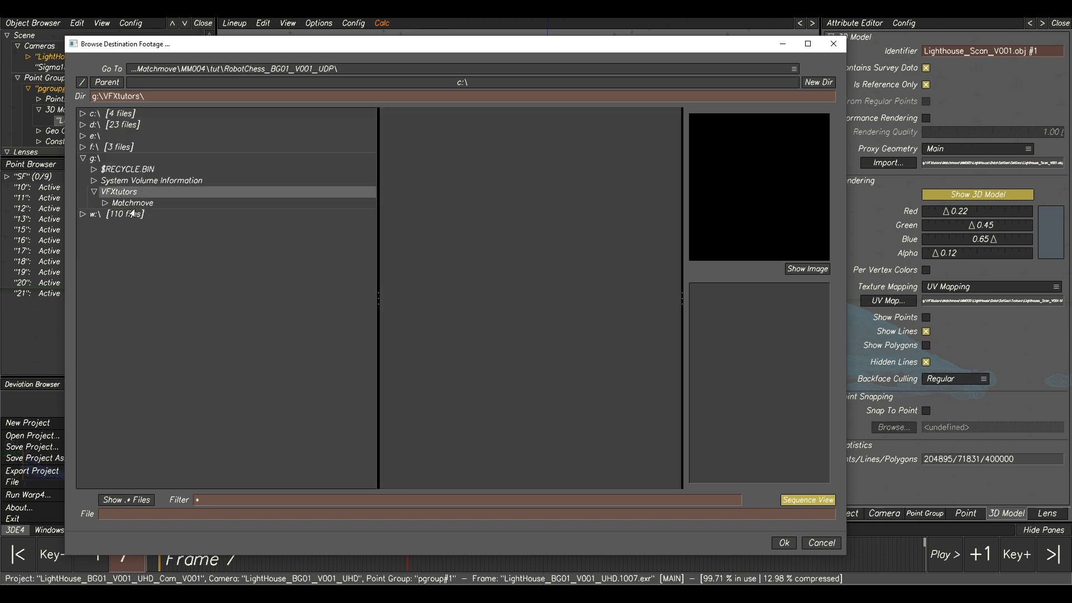
left_click(103, 203)
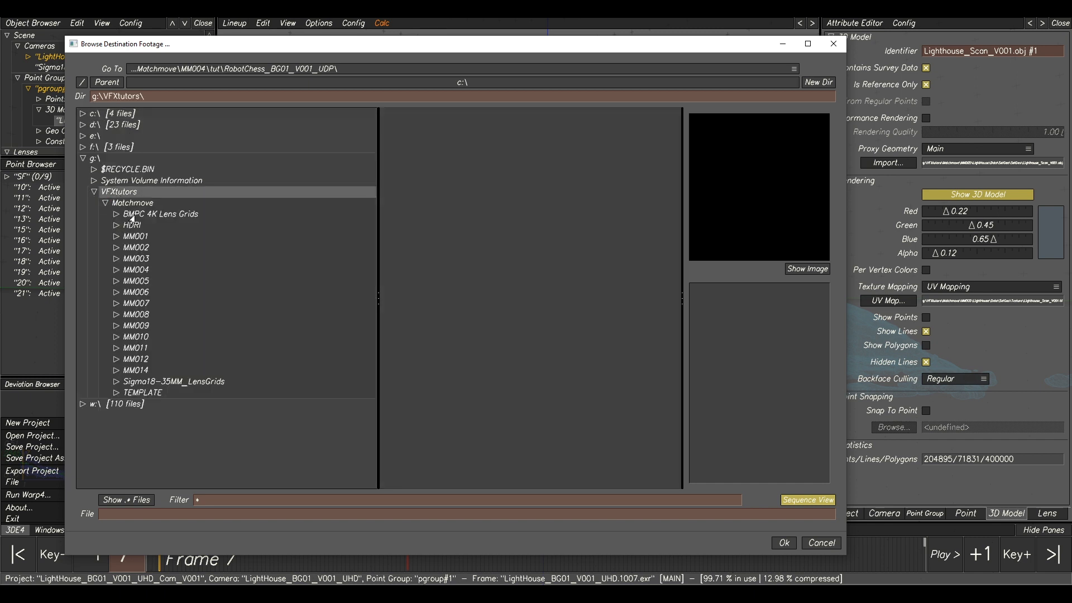
left_click(133, 282)
left_click(116, 282)
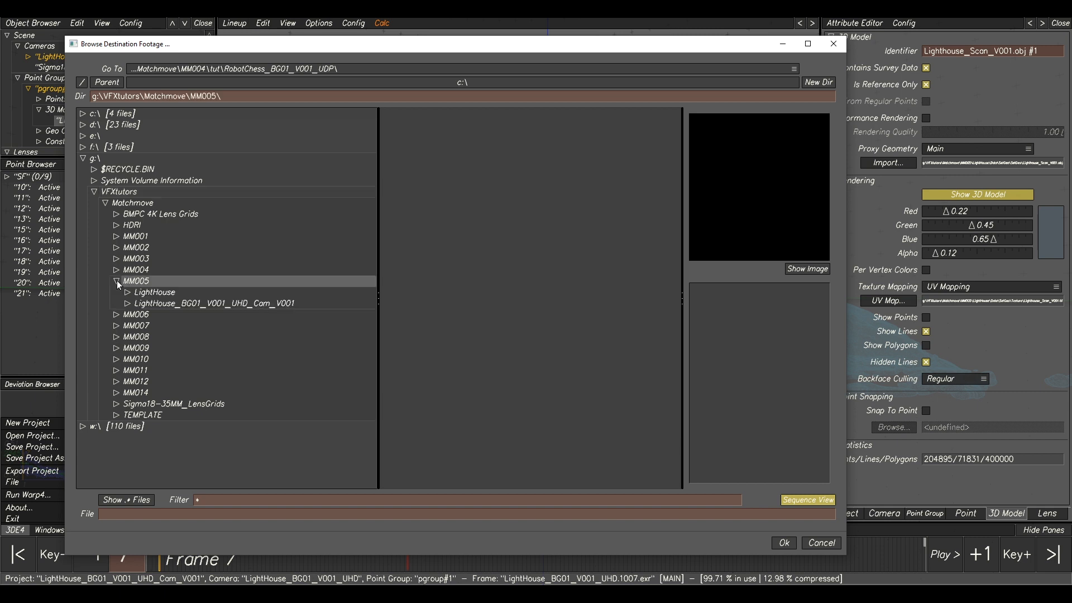
left_click(155, 306)
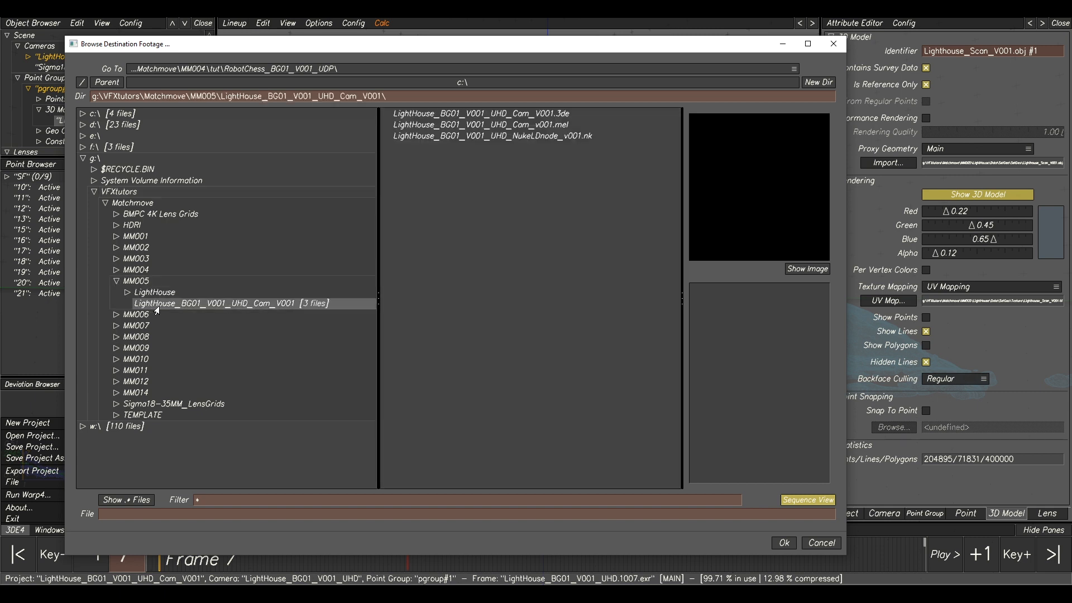
- Create a new directory named LightHouse_BG01_V001_UHD_UDP inside the camera folder, copying its name for reuse
left_click(819, 82)
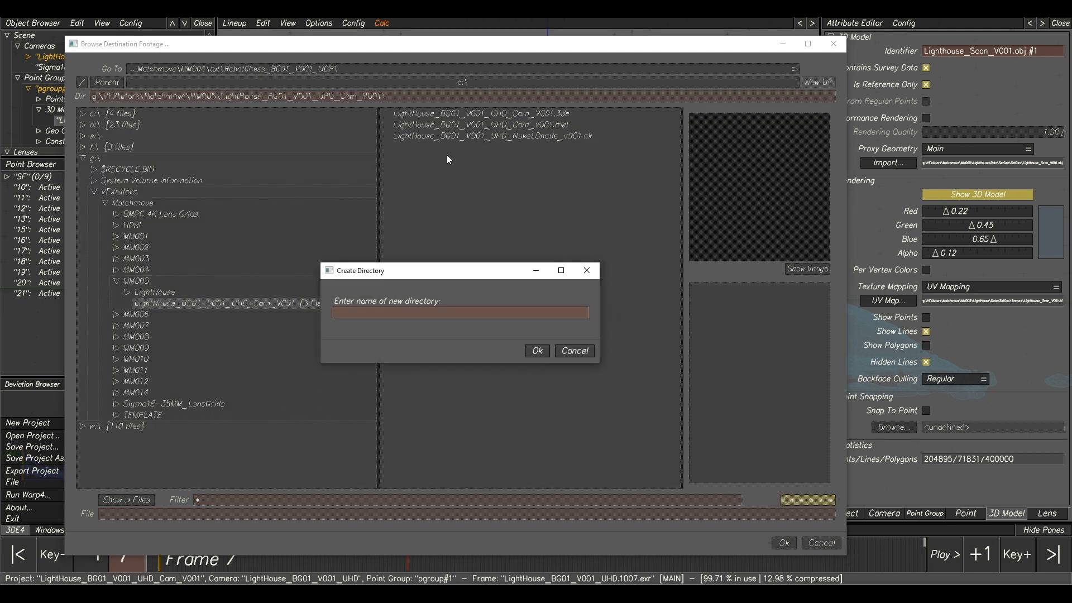
left_click(414, 314)
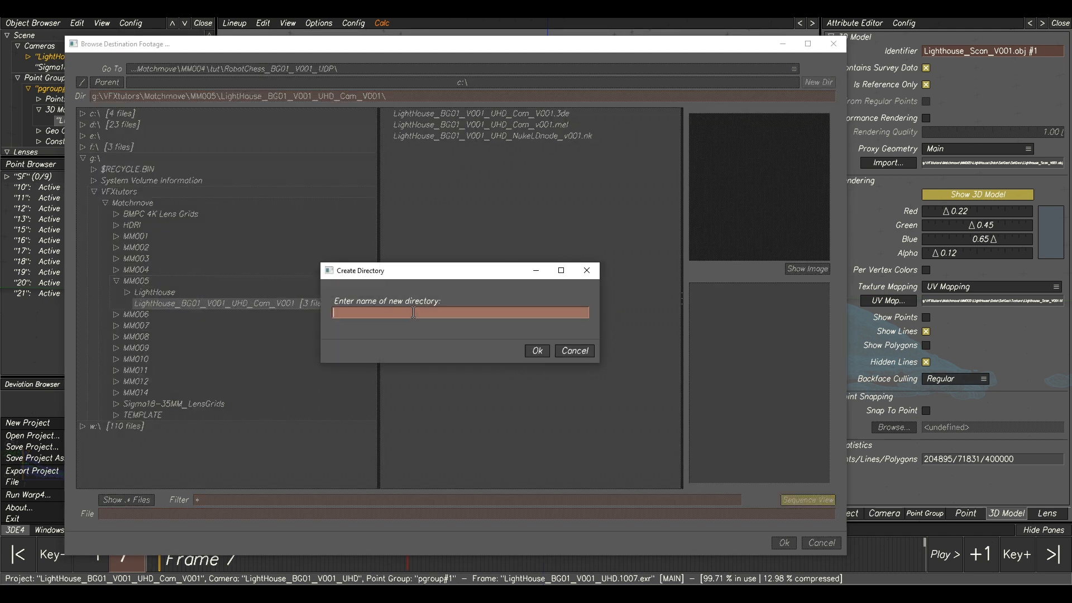
type("LightHouse_BG01_V001_UHD_UDP")
double_click(414, 313)
right_click(417, 314)
left_click(429, 339)
left_click(537, 351)
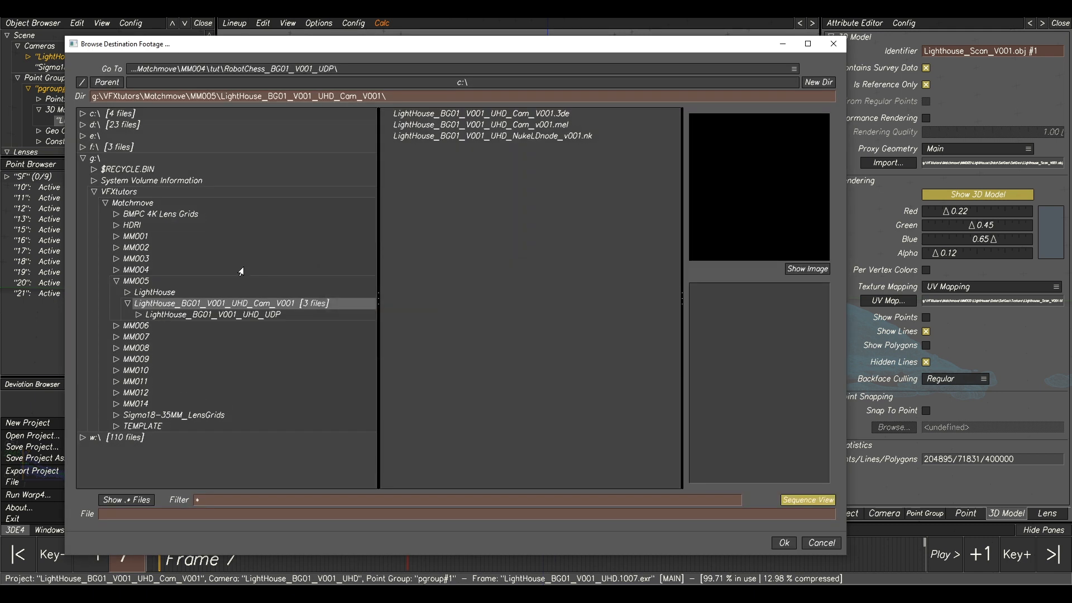
- Set the destination footage file to LightHouse_BG01_V001_UHD_UDP.####.exr in the LightHouse_BG01_V001_UHD_UDP folder
left_click(151, 315)
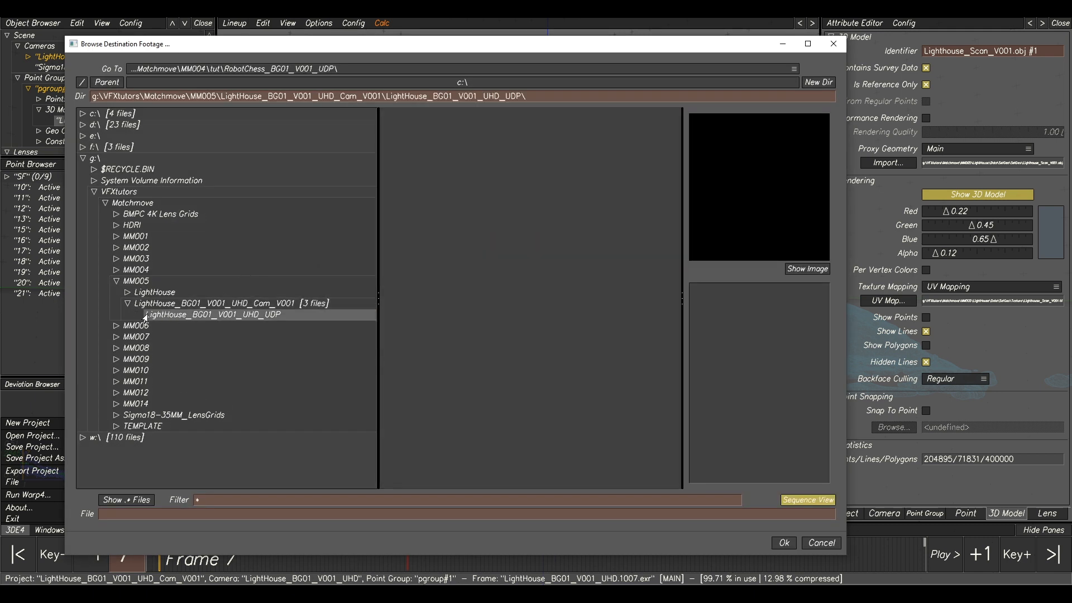
right_click(138, 514)
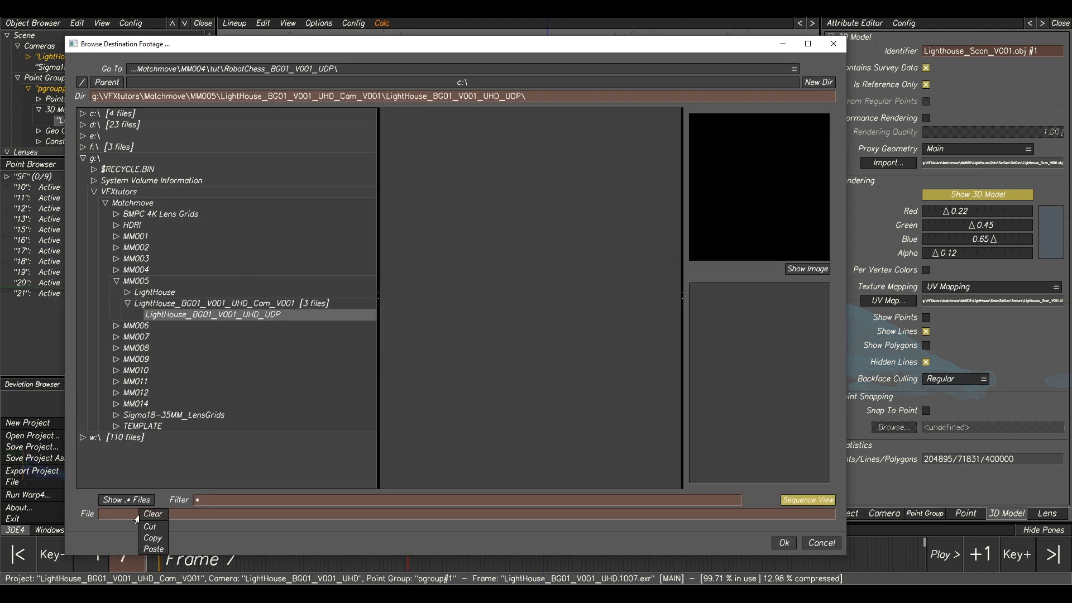
left_click(151, 550)
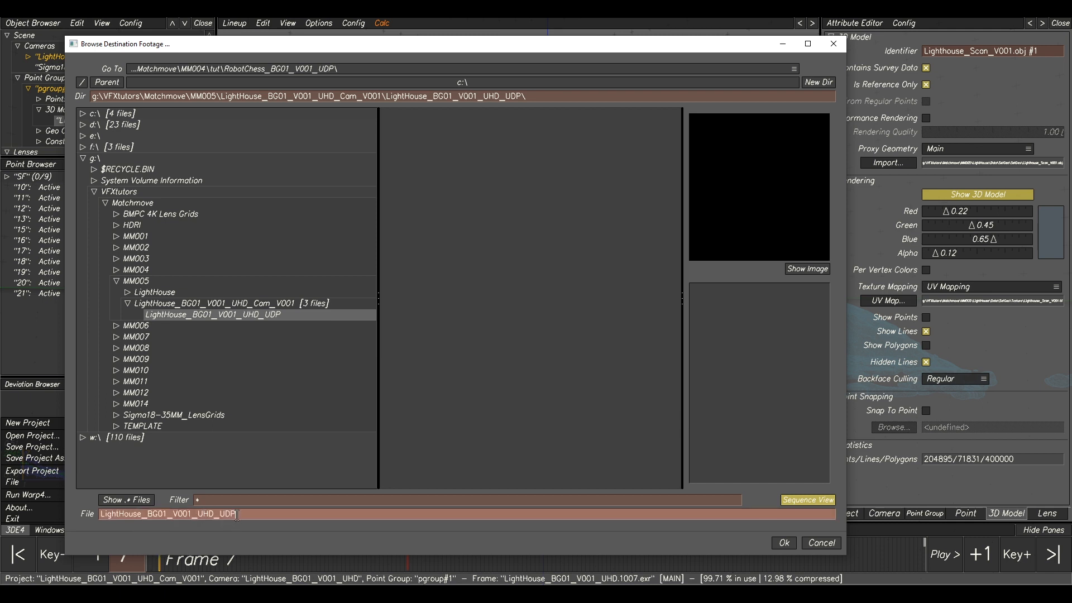
type(".####.exr")
left_click(787, 541)
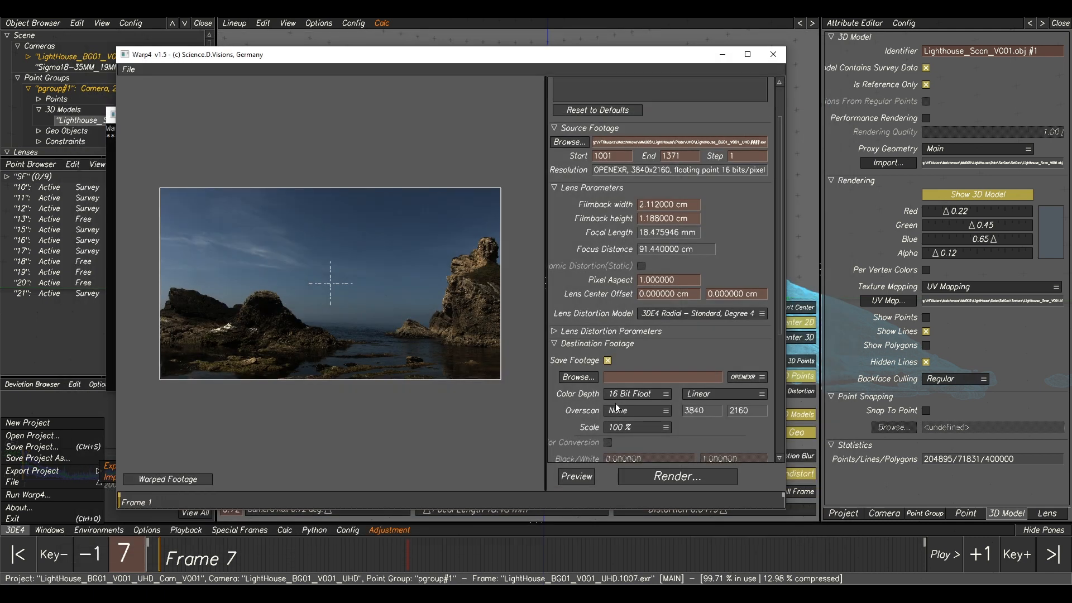
- Set the destination footage scale to 50 %, then preview and render the warped footage
left_click(623, 429)
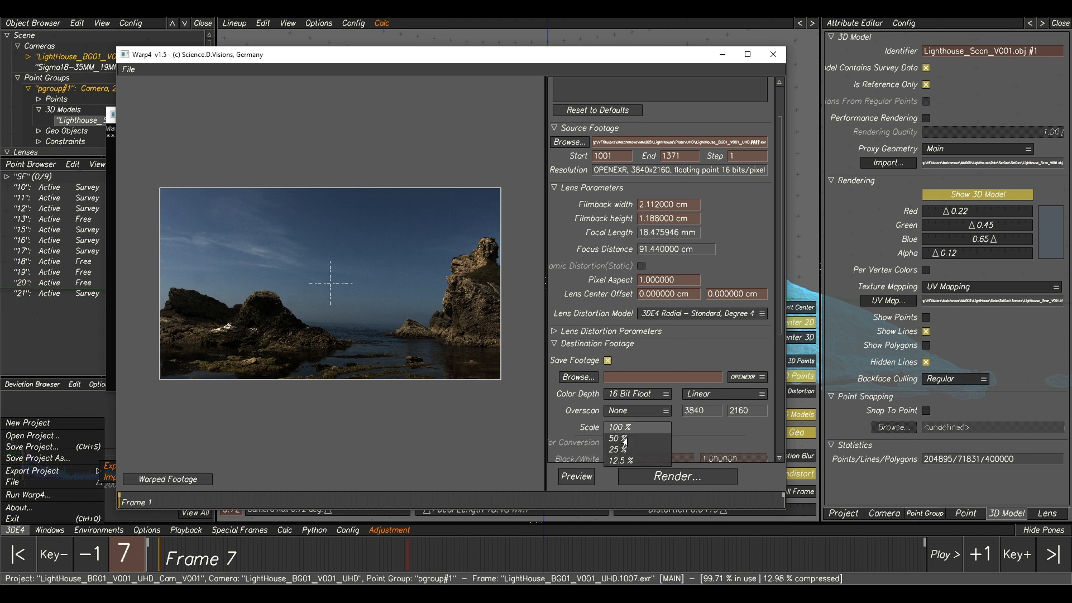
left_click(623, 439)
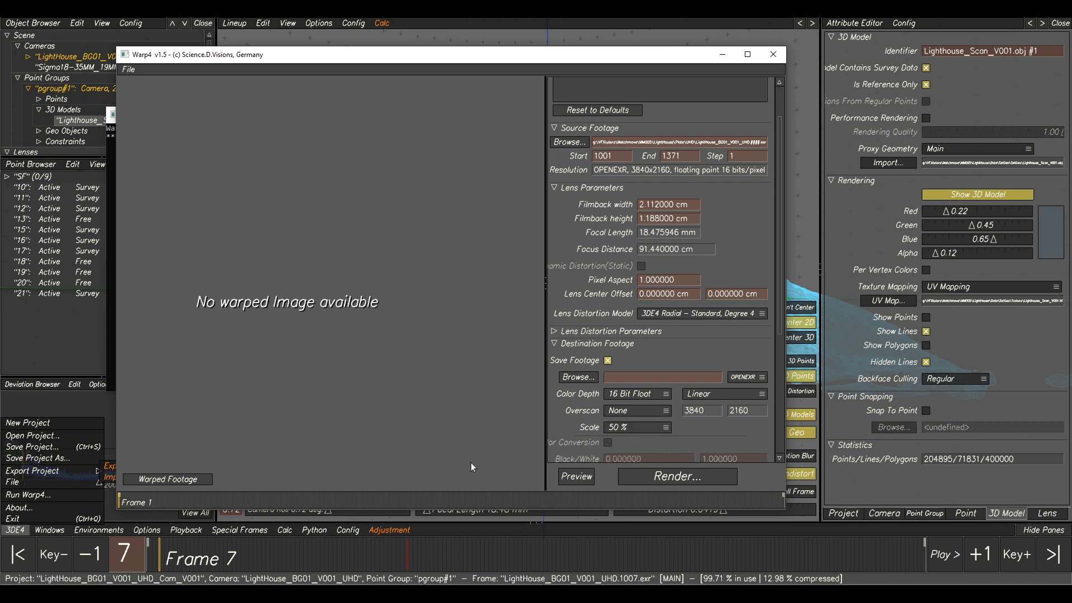
left_click(578, 476)
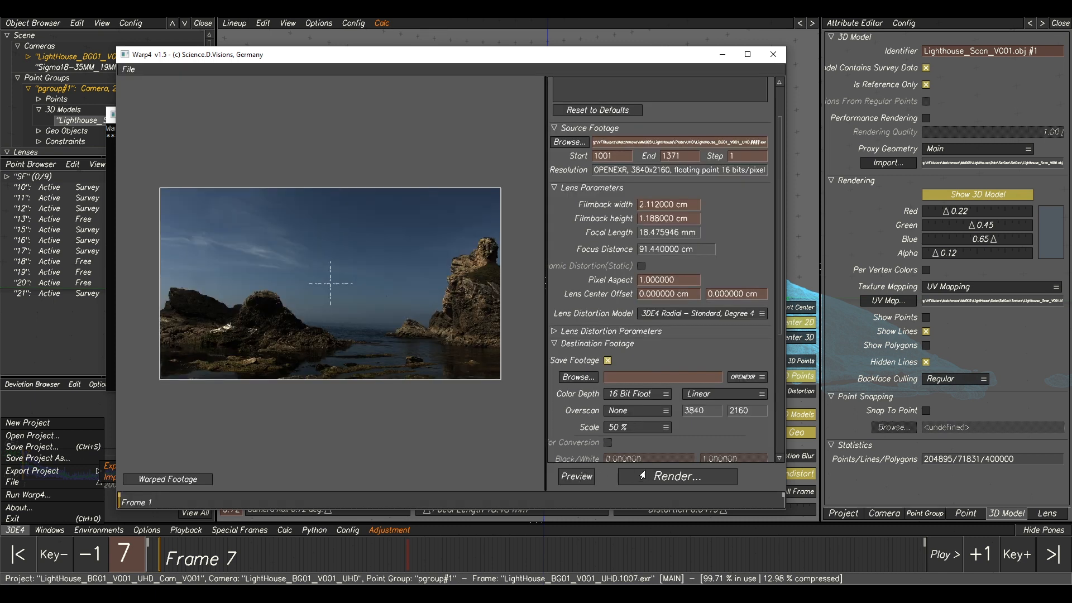
left_click(673, 477)
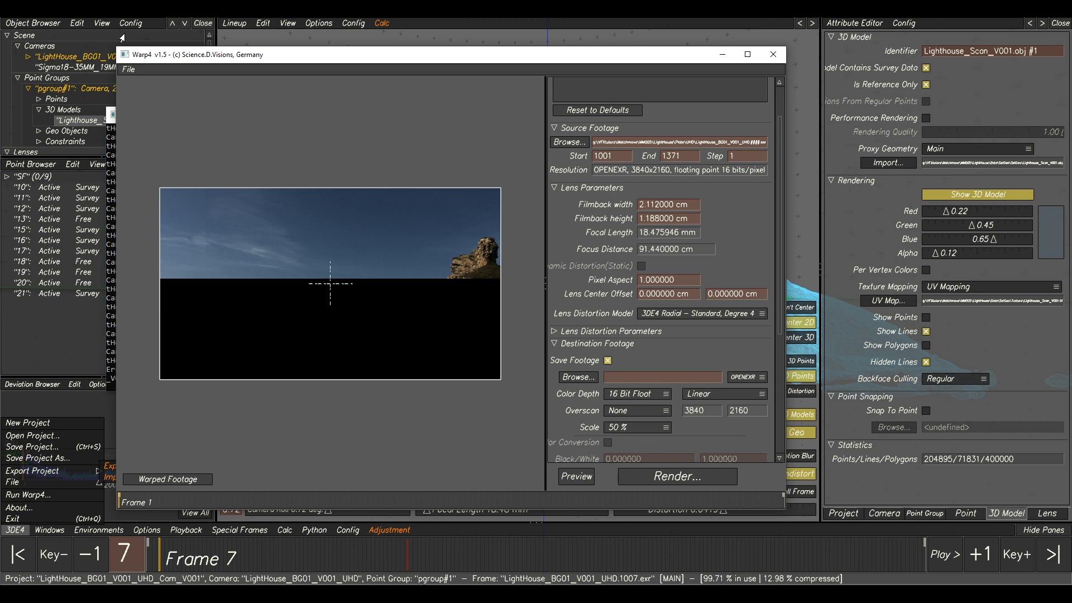
- Exit Warp4 and return to the 3DEqualizer4 lineup view with its open menus dismissed
left_click(128, 70)
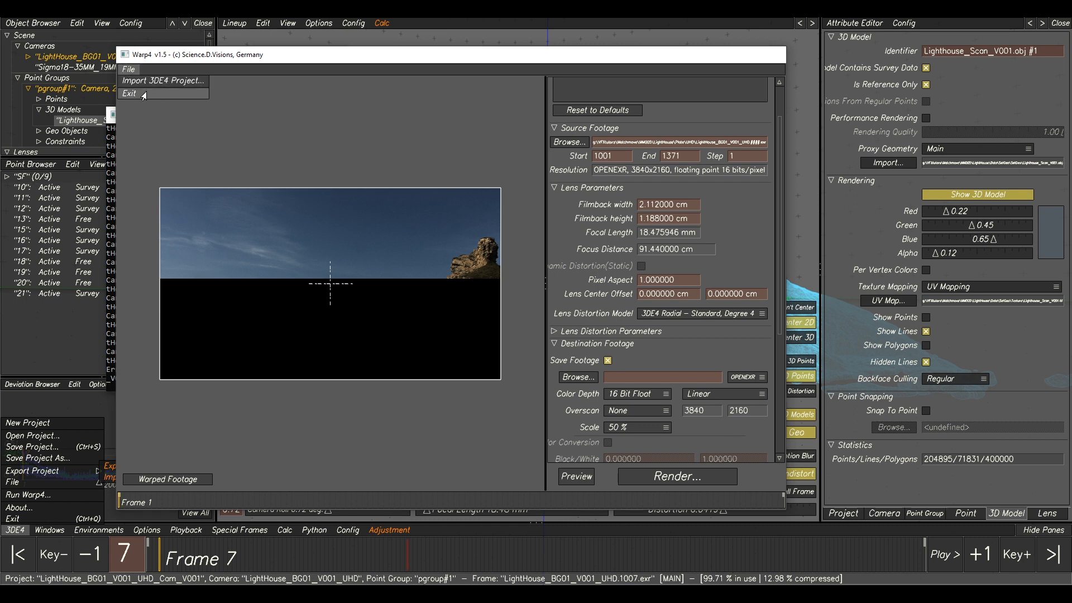
left_click(143, 95)
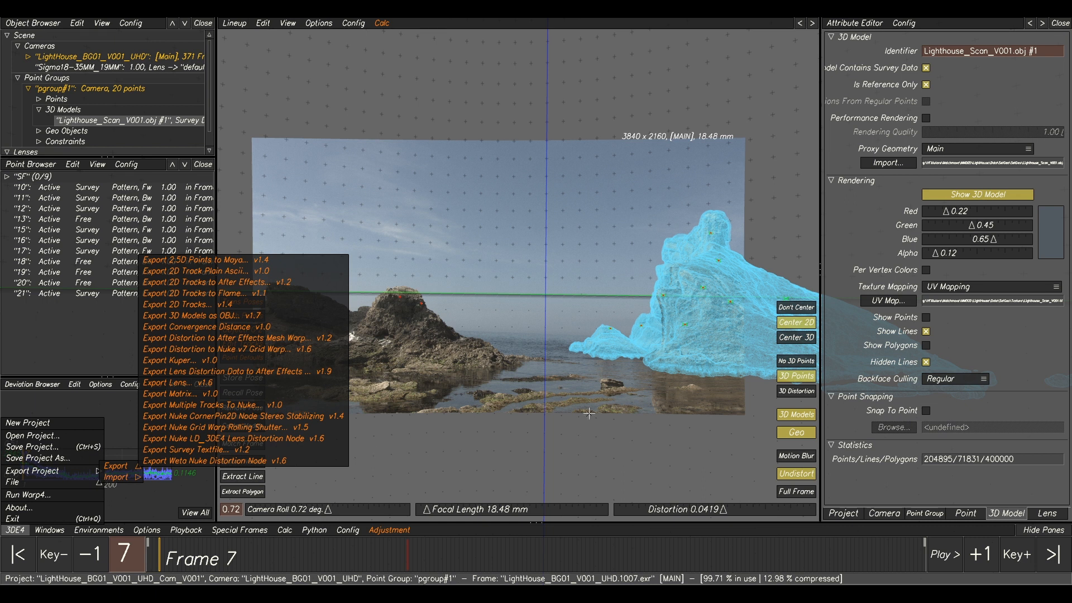
left_click(533, 301)
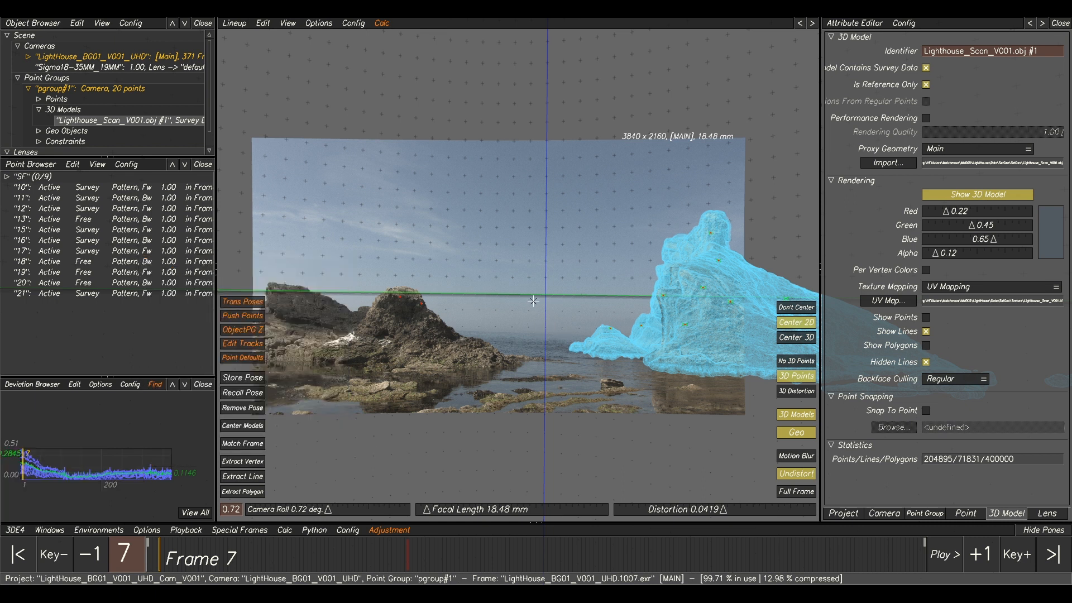